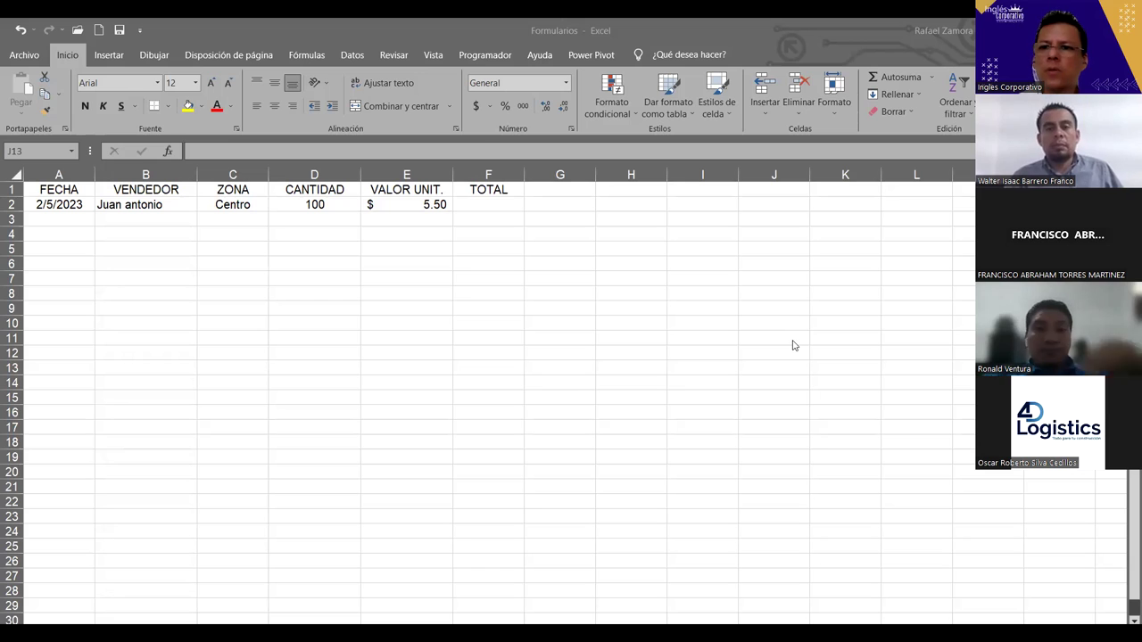
Step: From Archivo, open Excel Options and switch to the 'Barra de herramientas de acceso rápido' page
click(612, 356)
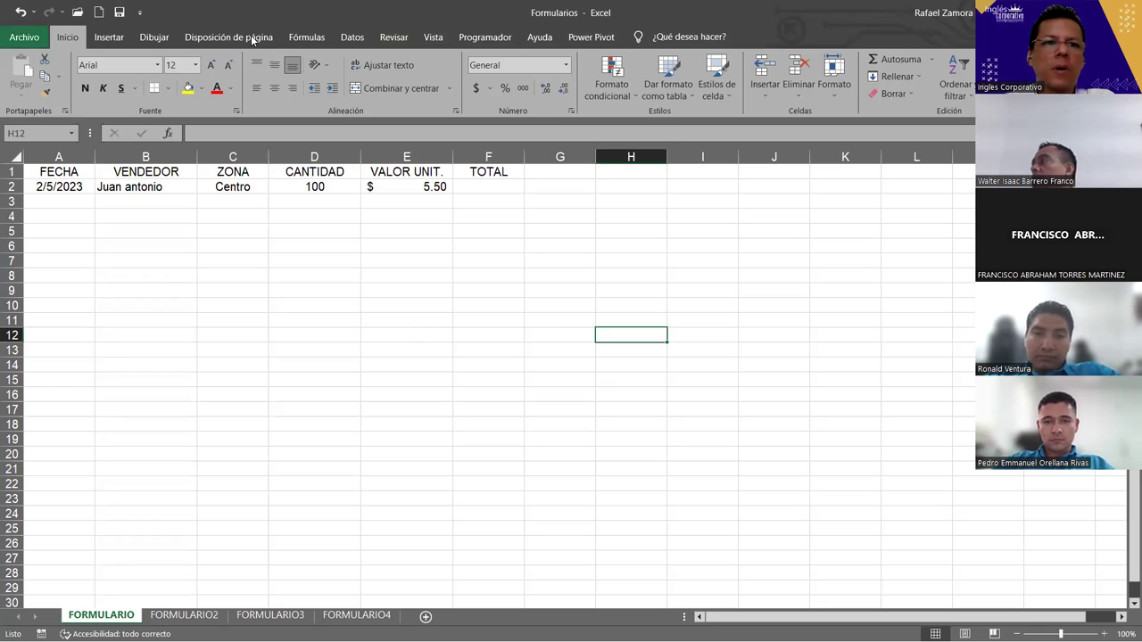
click(339, 331)
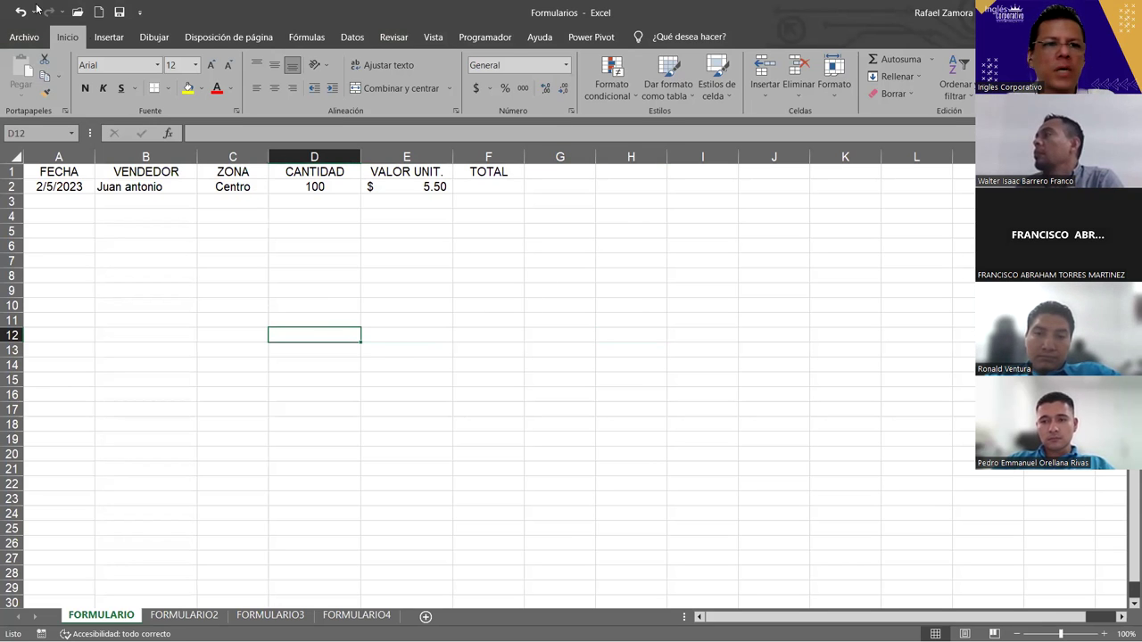
click(24, 36)
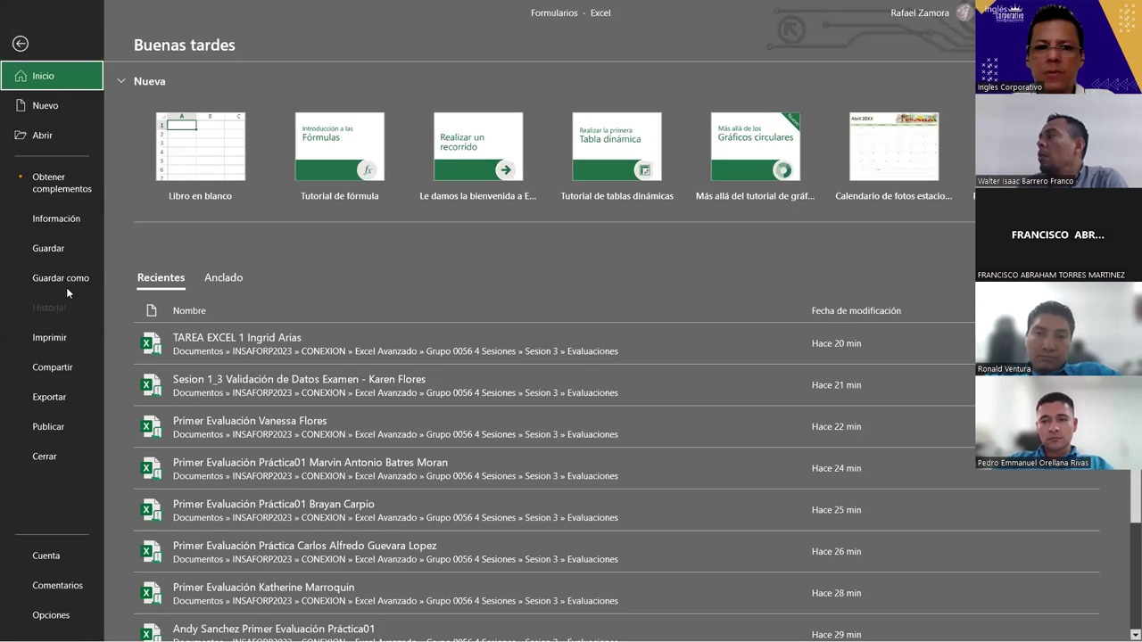
key(Escape)
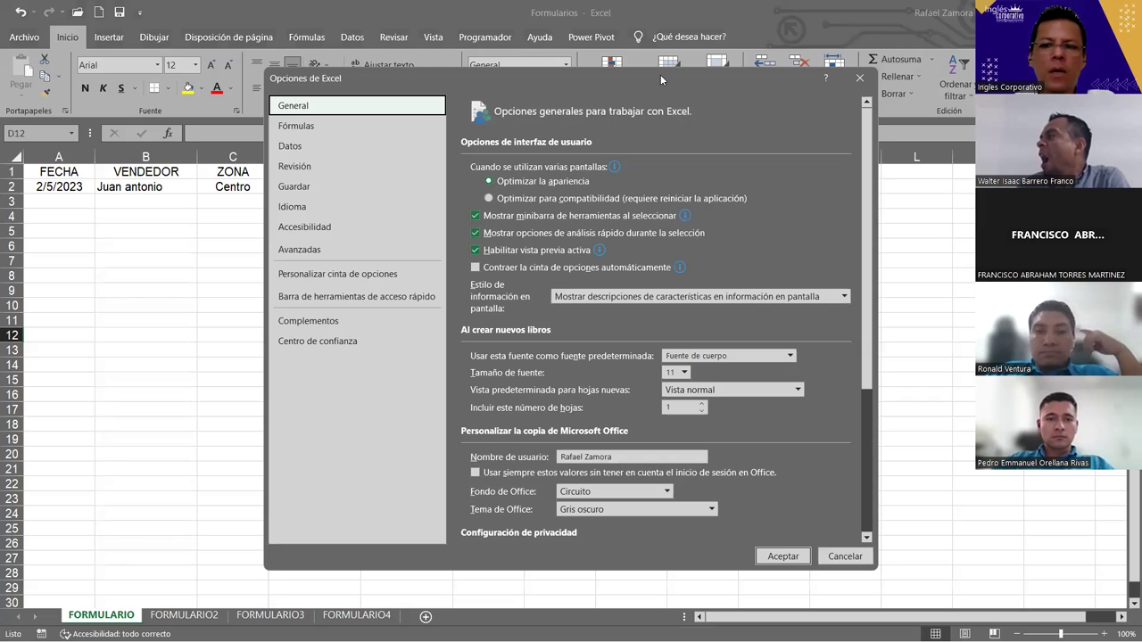
drag(655, 70, 642, 44)
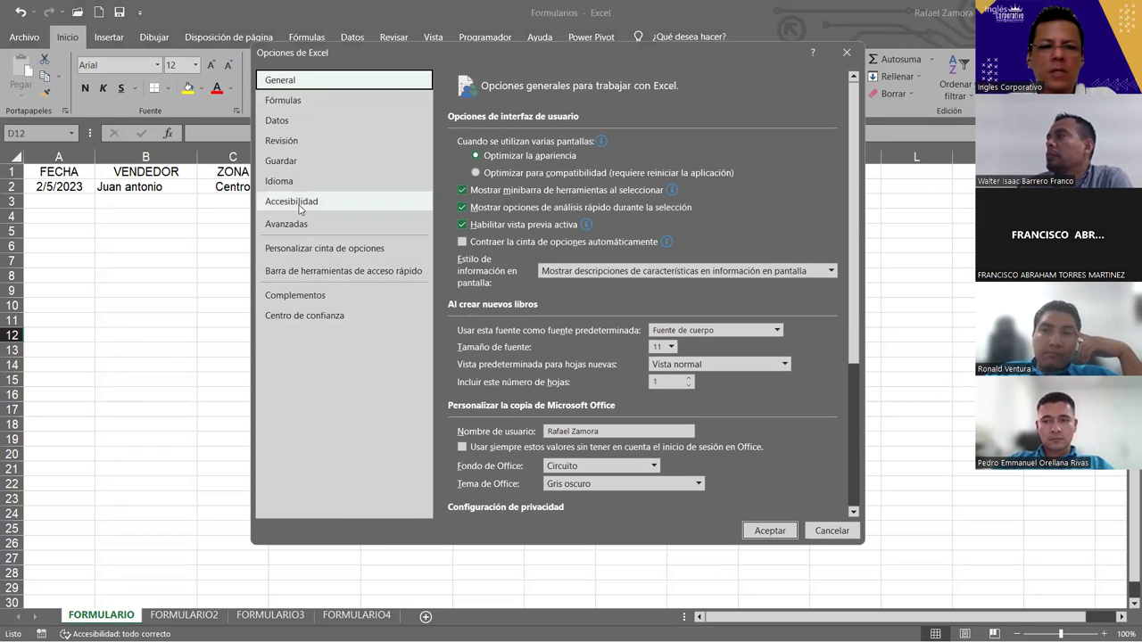
click(367, 271)
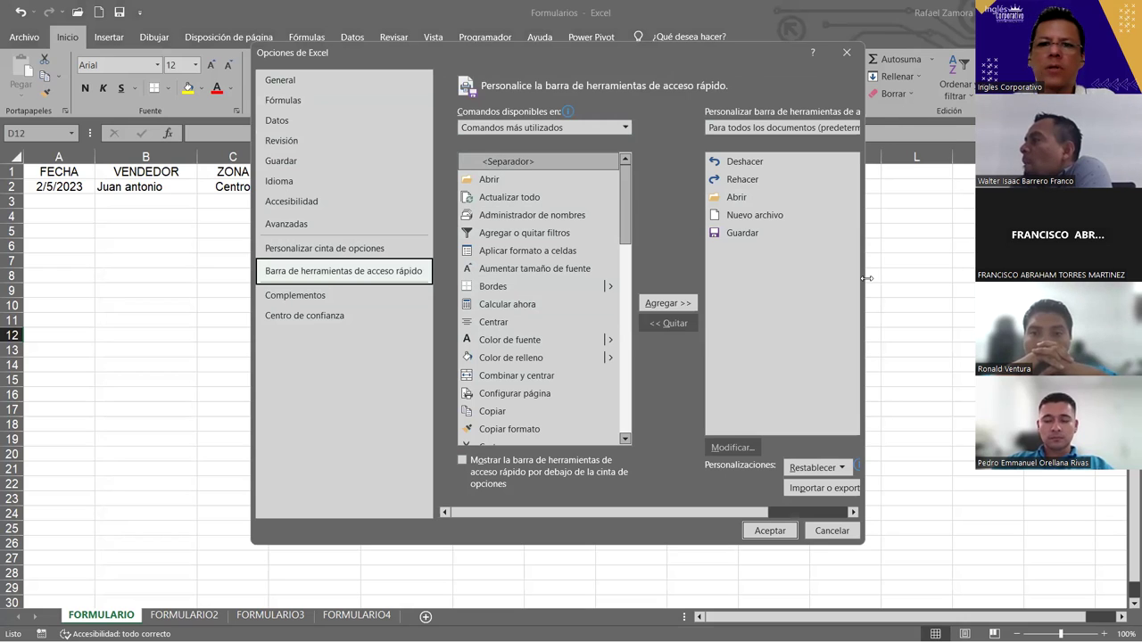
Step: Widen the Options window and set 'Comandos disponibles en' to 'Todos los comandos'
drag(866, 278, 954, 278)
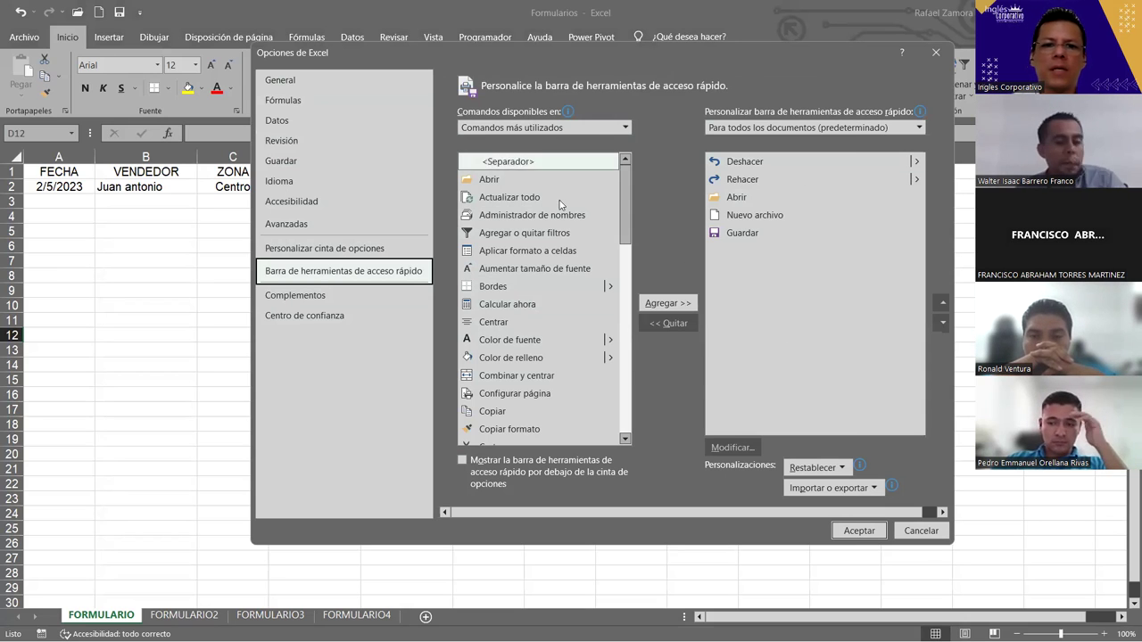
click(596, 133)
click(596, 133)
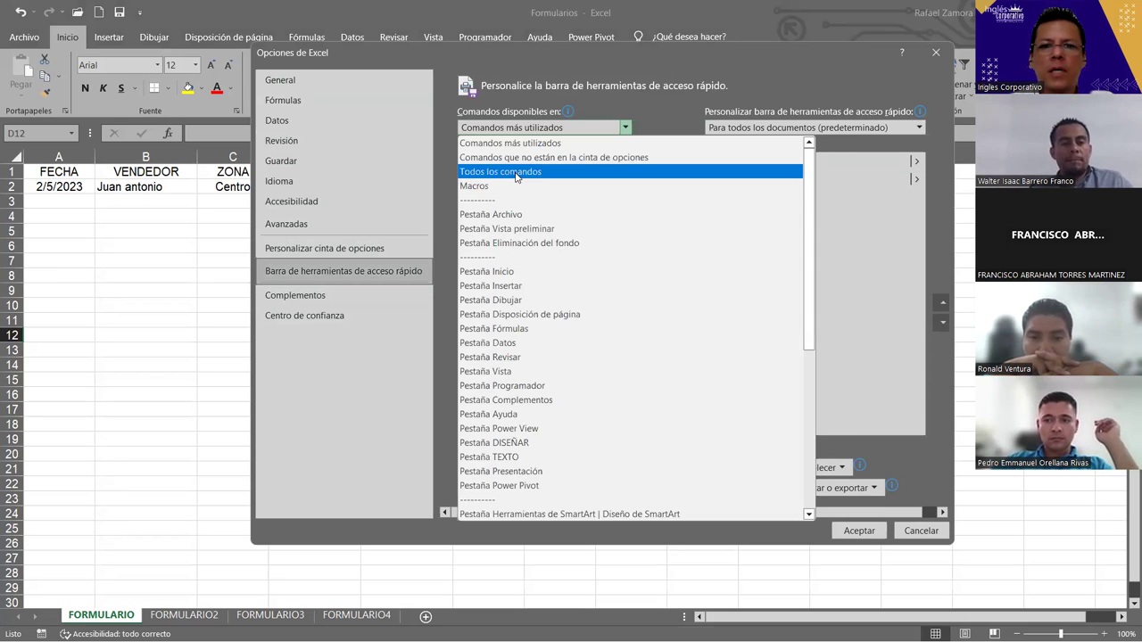
click(515, 173)
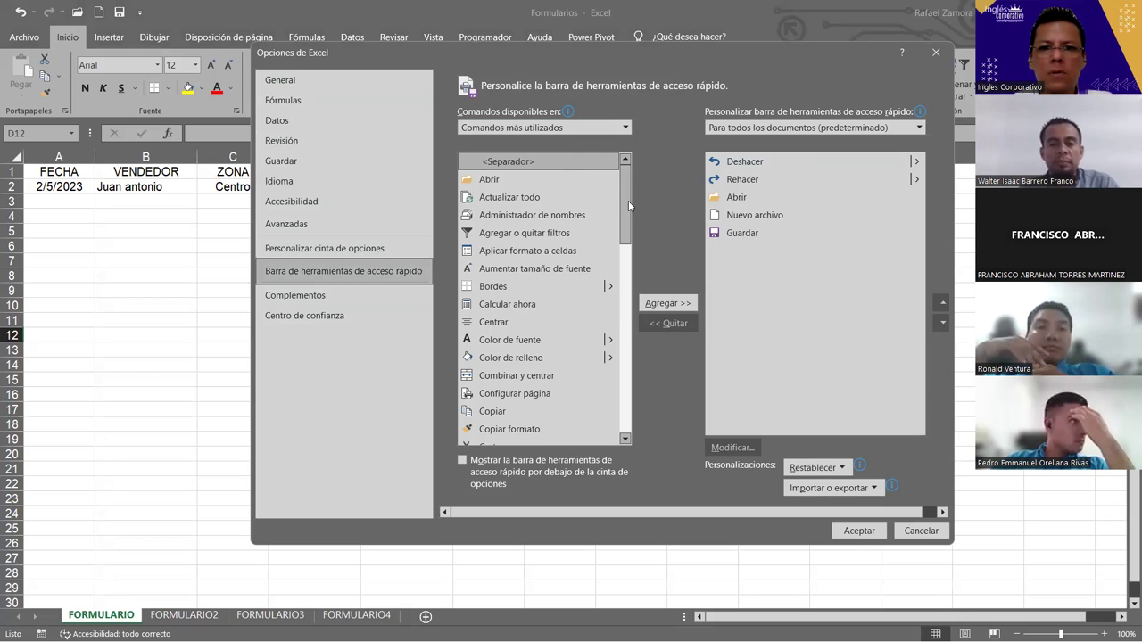
key(Escape)
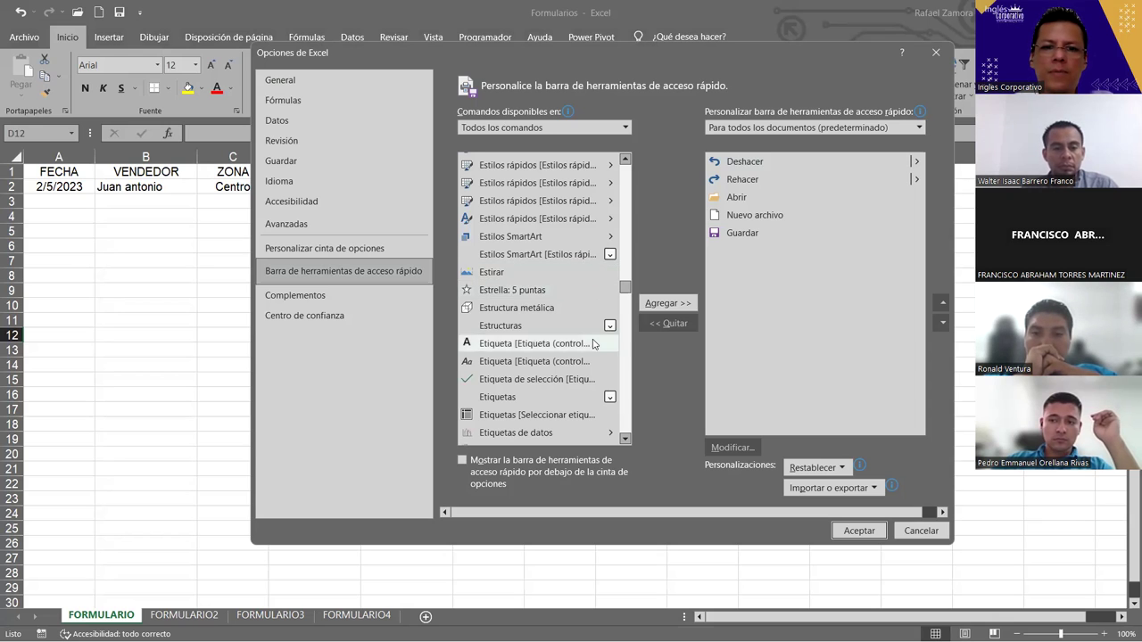
Step: Scroll the command list down to the F entries so 'Formulario…' is visible
text(fe)
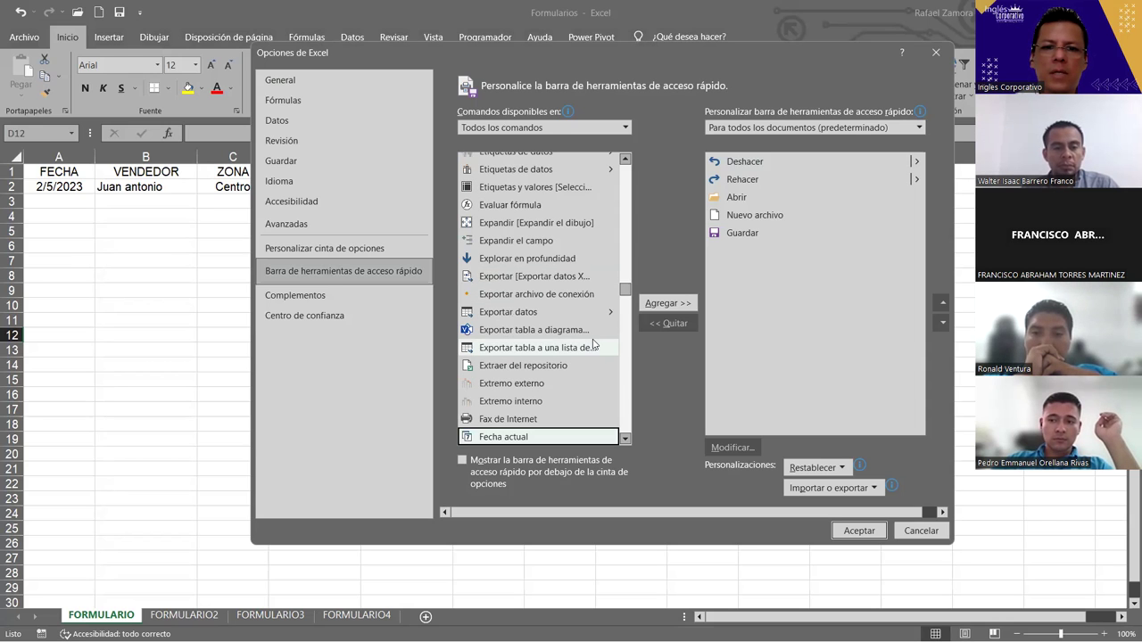
scroll(593, 344, down, 3)
scroll(589, 350, down, 2)
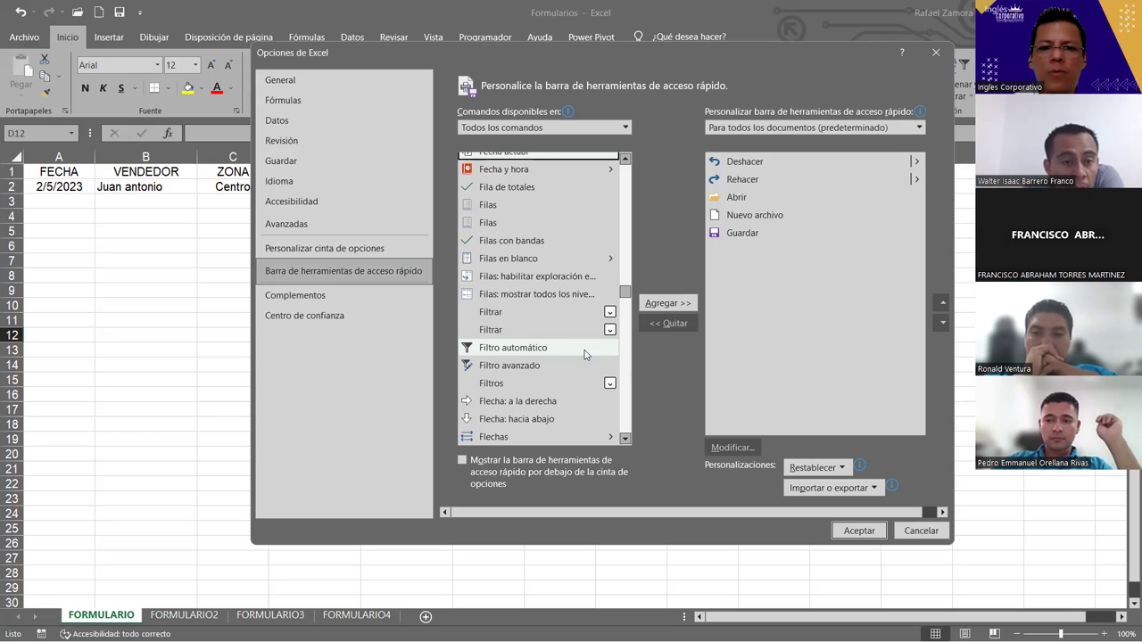
scroll(584, 354, down, 2)
scroll(584, 354, down, 1)
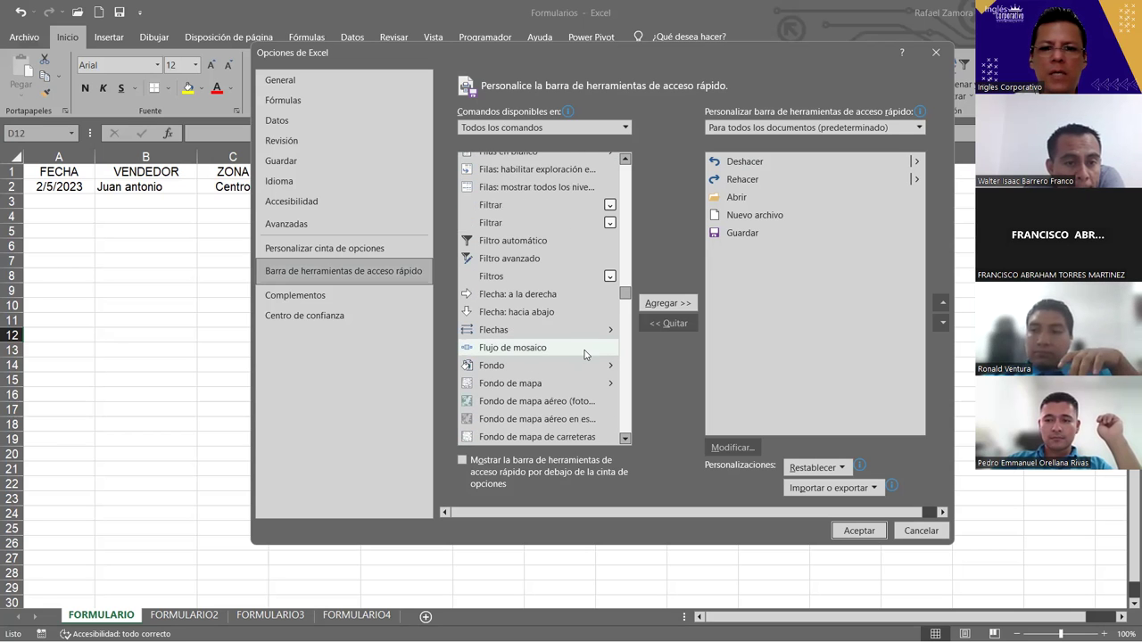
scroll(584, 354, down, 1)
scroll(584, 354, down, 2)
scroll(585, 354, down, 1)
scroll(584, 354, down, 1)
scroll(585, 354, down, 1)
scroll(585, 354, down, 1)
scroll(585, 355, down, 2)
scroll(584, 355, down, 2)
scroll(584, 354, down, 2)
scroll(584, 354, down, 2)
scroll(584, 354, down, 3)
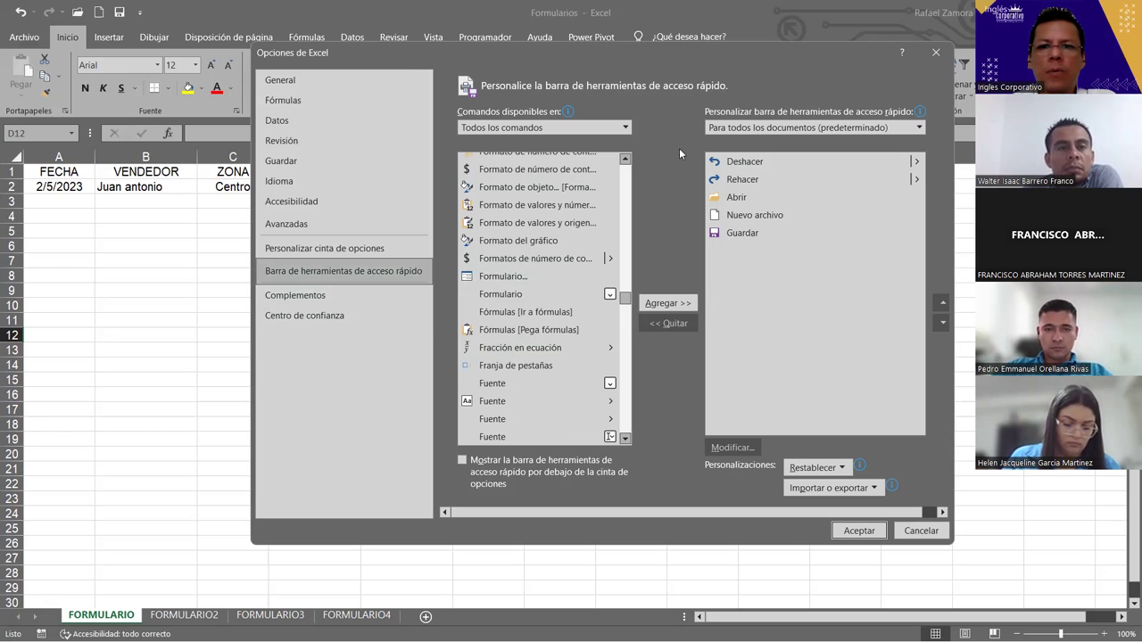
Step: Add 'Formulario...' to the Quick Access Toolbar with Agregar >> and confirm with Aceptar
click(623, 128)
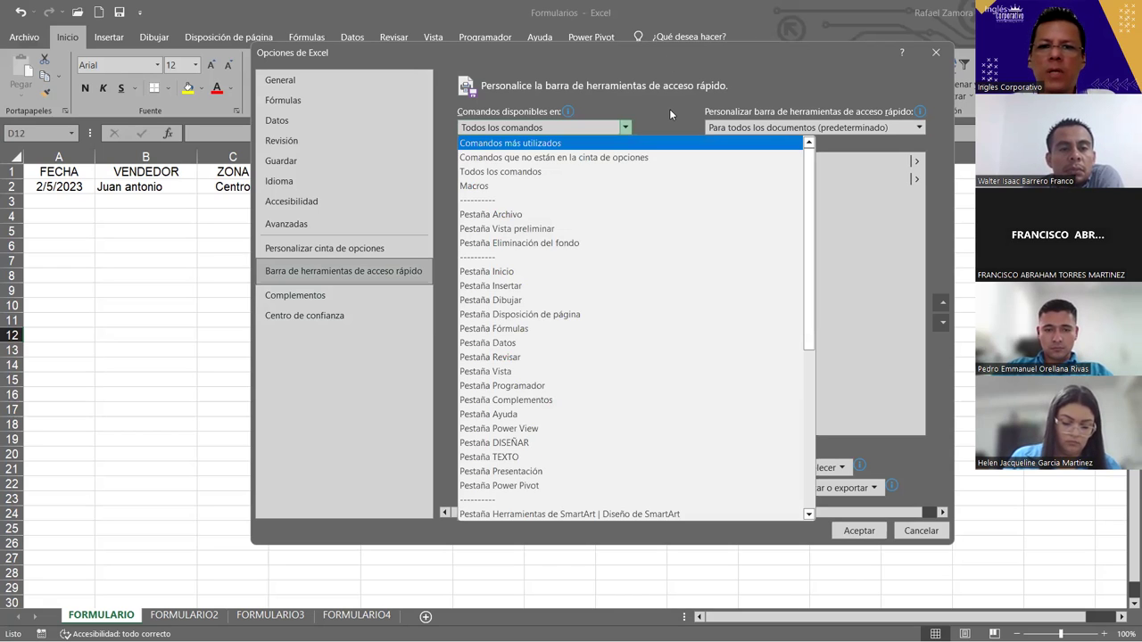
click(620, 127)
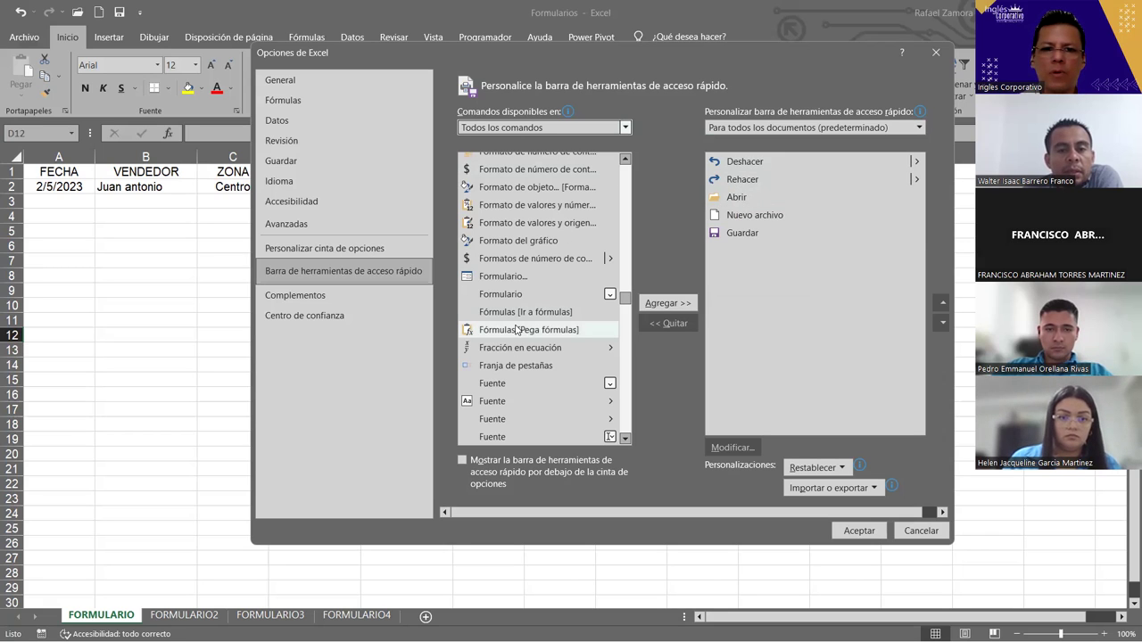
click(515, 277)
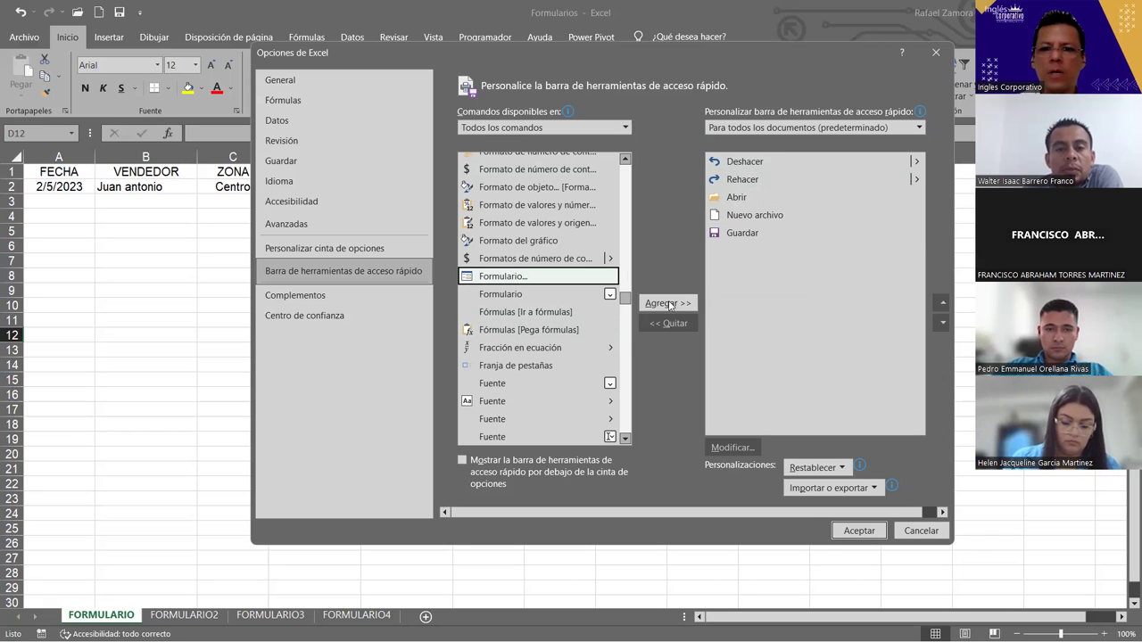
click(678, 304)
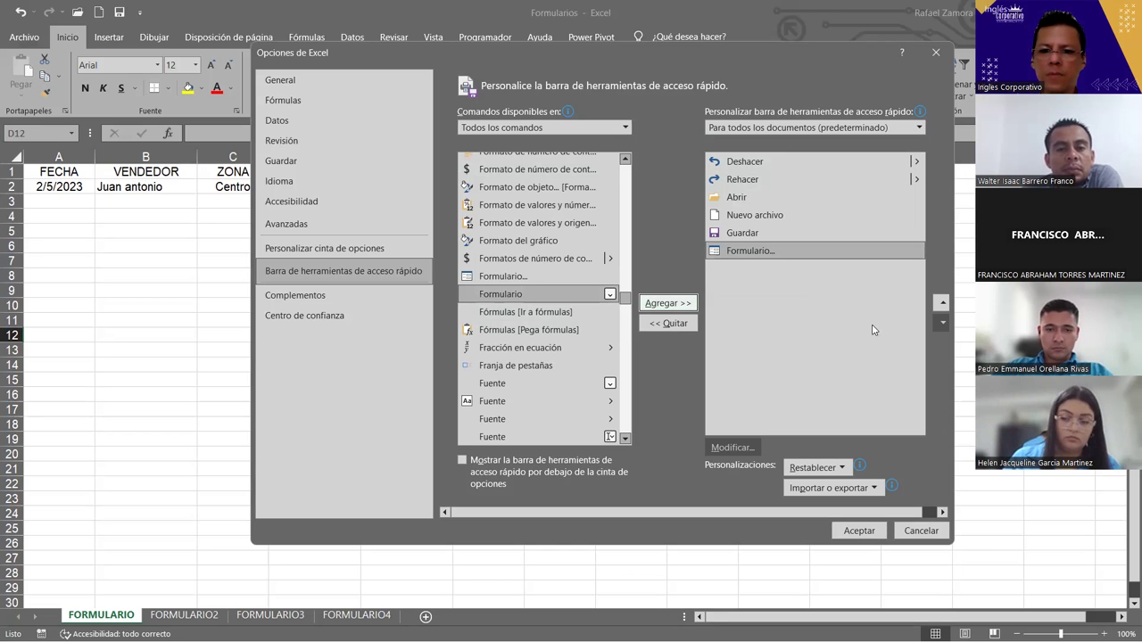
click(858, 531)
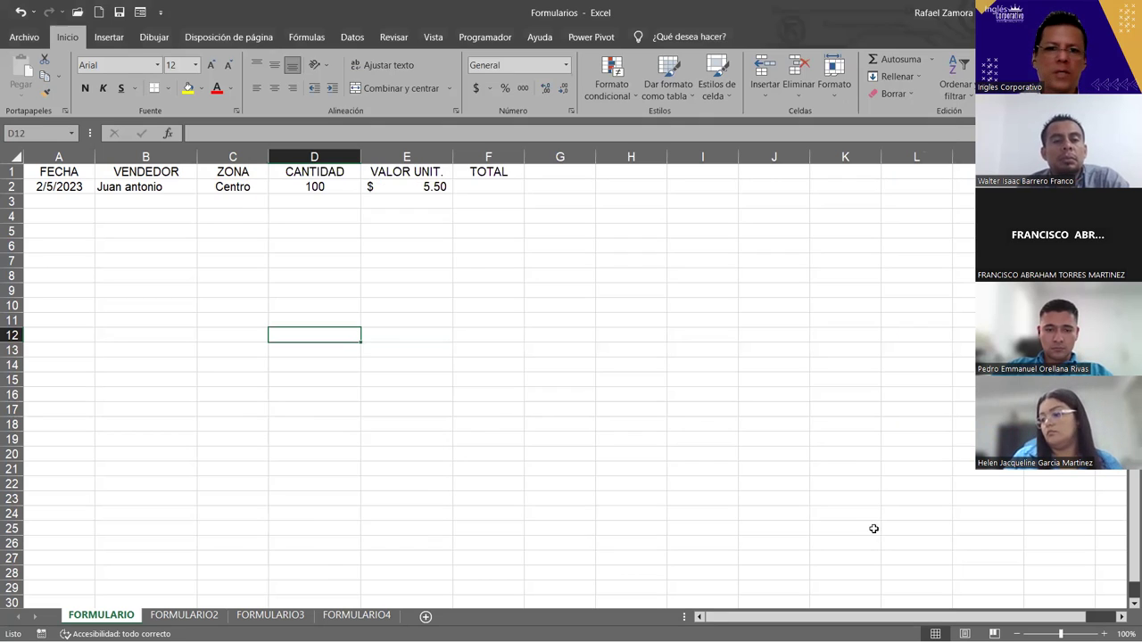
Step: Try launching the Formulario data form twice, dismissing the selected-range error each time
click(144, 15)
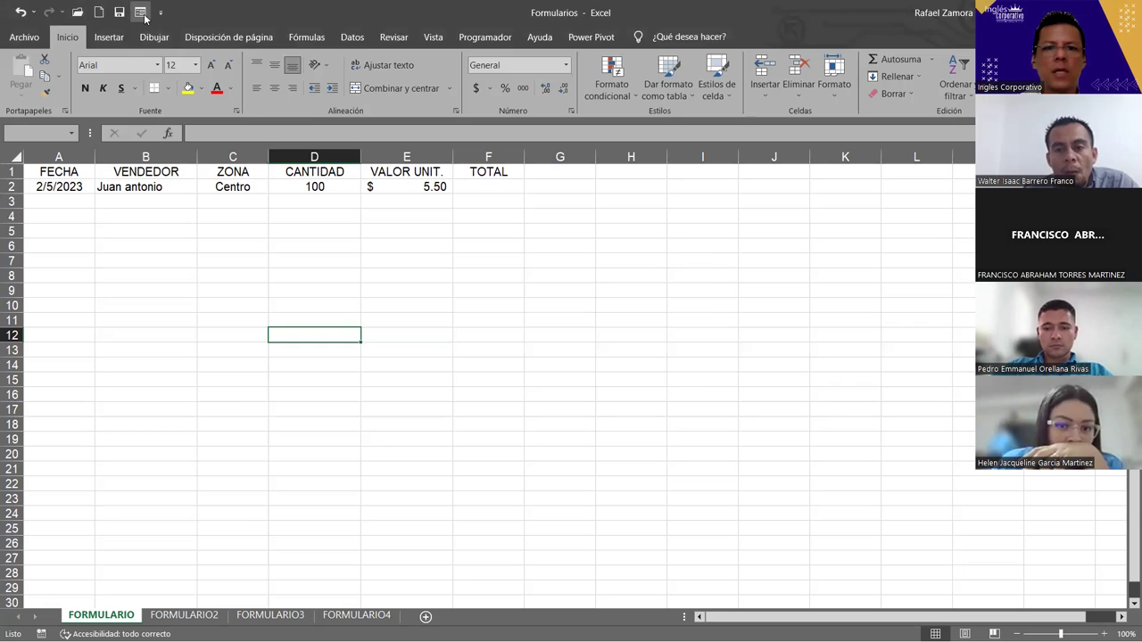
click(655, 366)
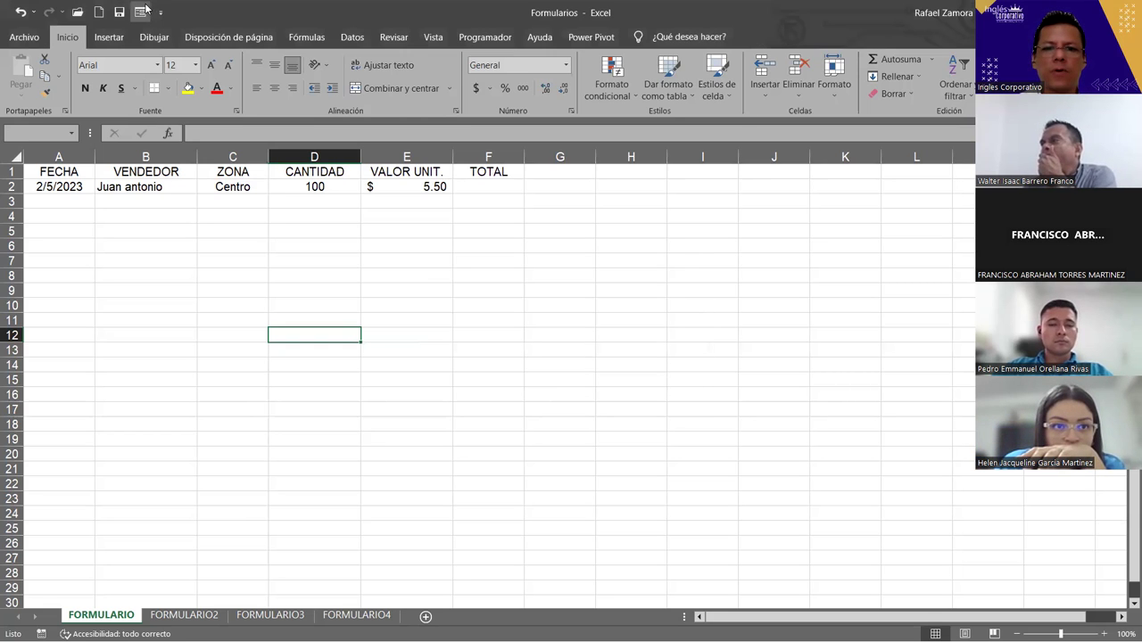
click(142, 12)
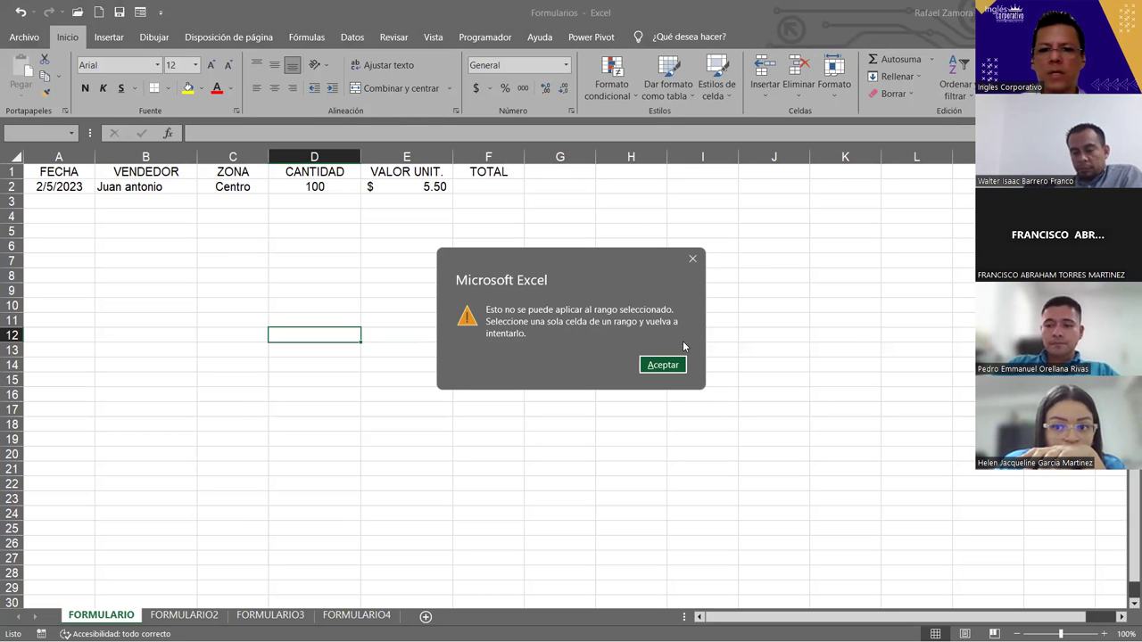
click(662, 364)
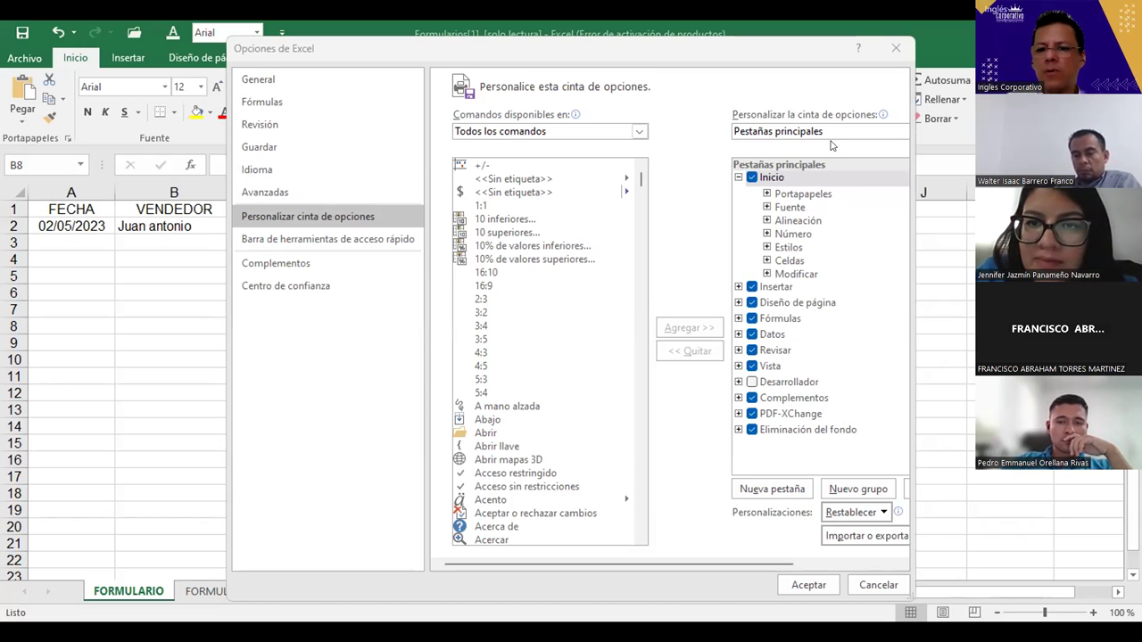
Step: Widen the Excel Options dialog leftward and switch to 'Barra de herramientas de acceso rápido'
click(678, 92)
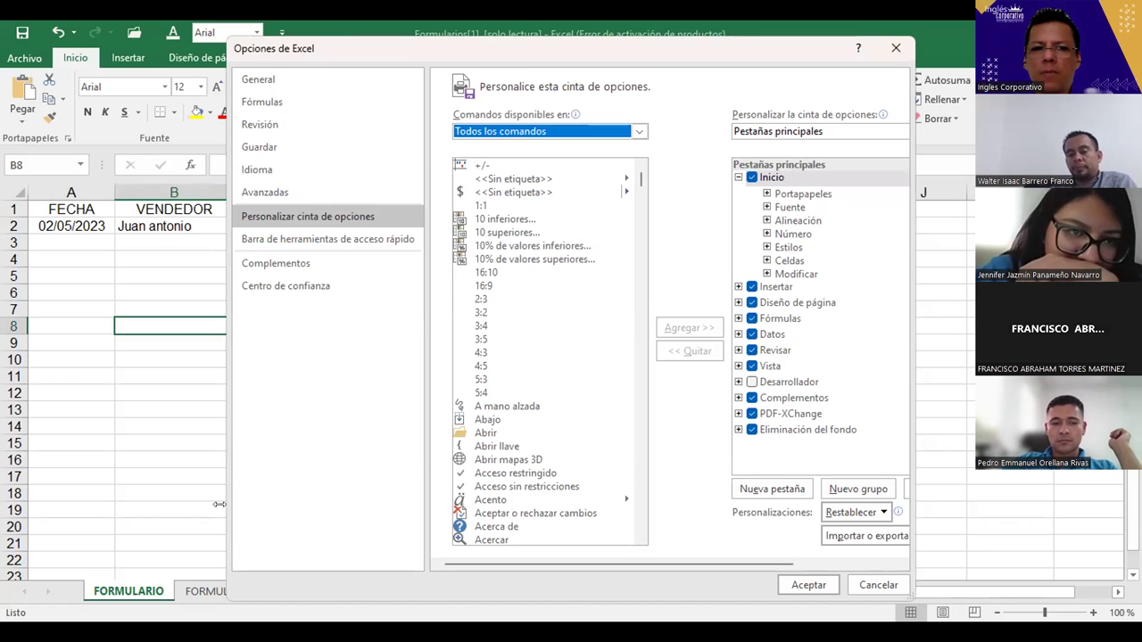
drag(219, 504, 9, 504)
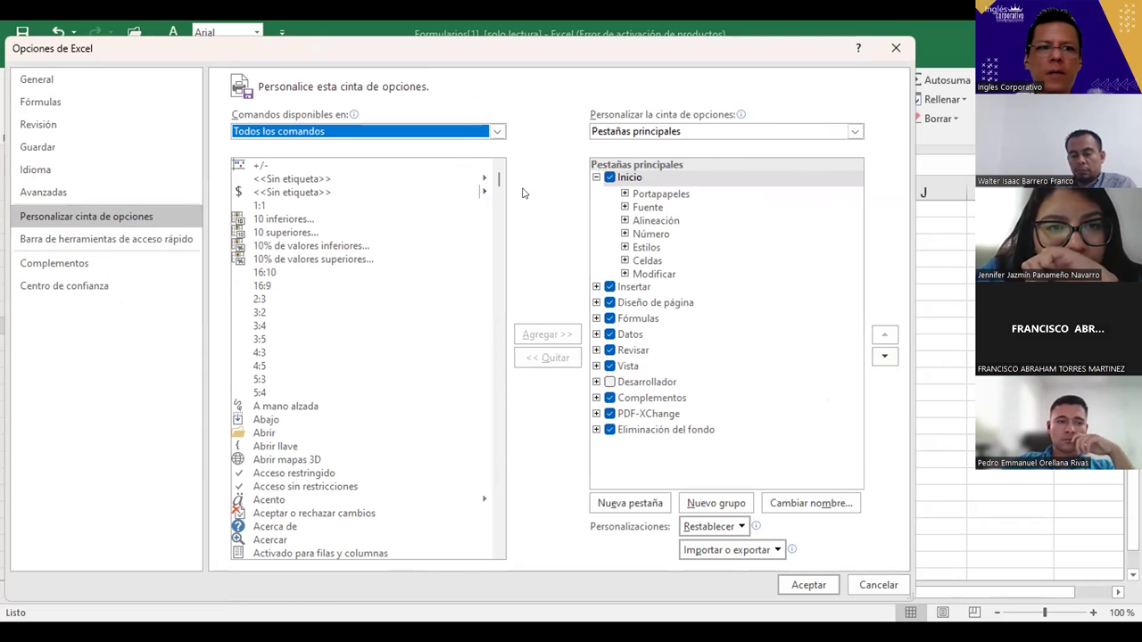
click(671, 131)
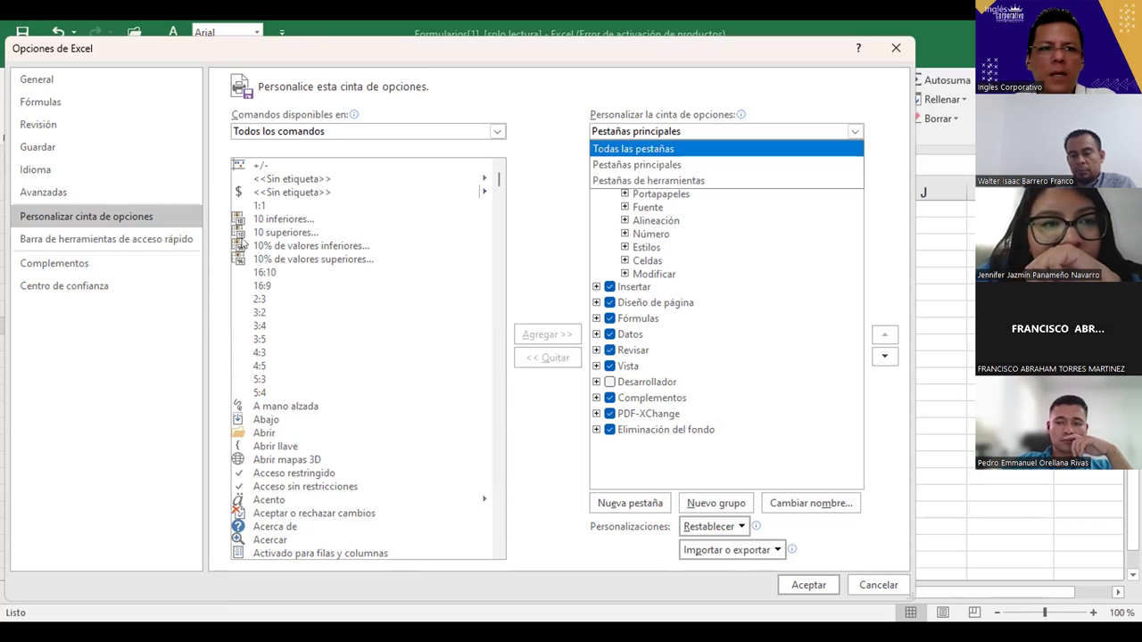
click(125, 240)
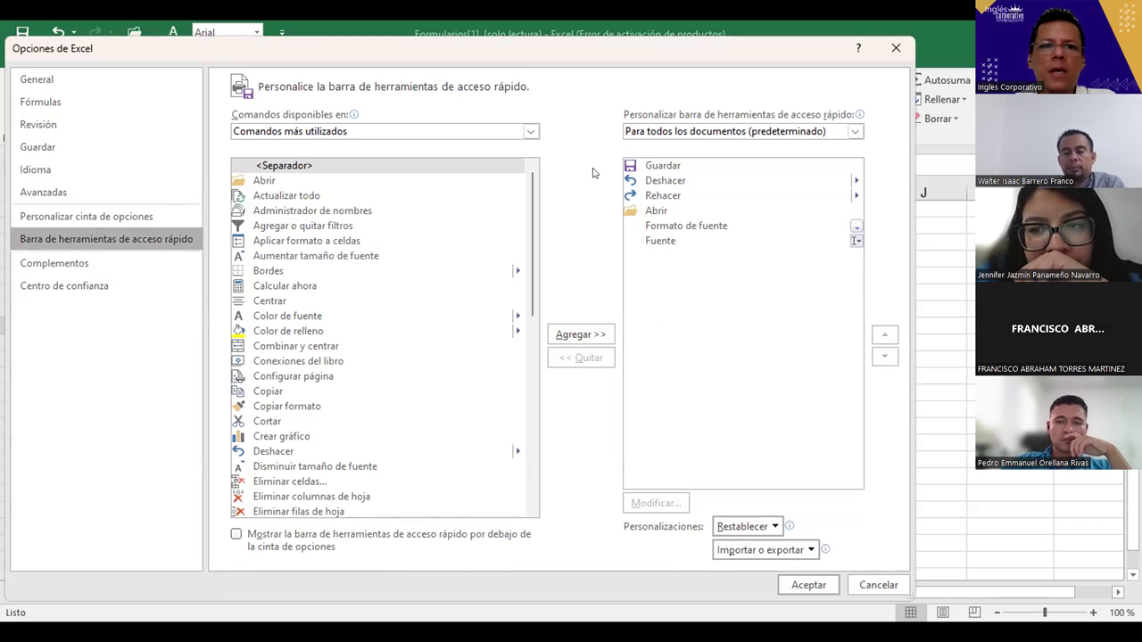
Step: List all commands, add 'Formulario...' to the Quick Access Toolbar, and confirm with Aceptar
click(531, 131)
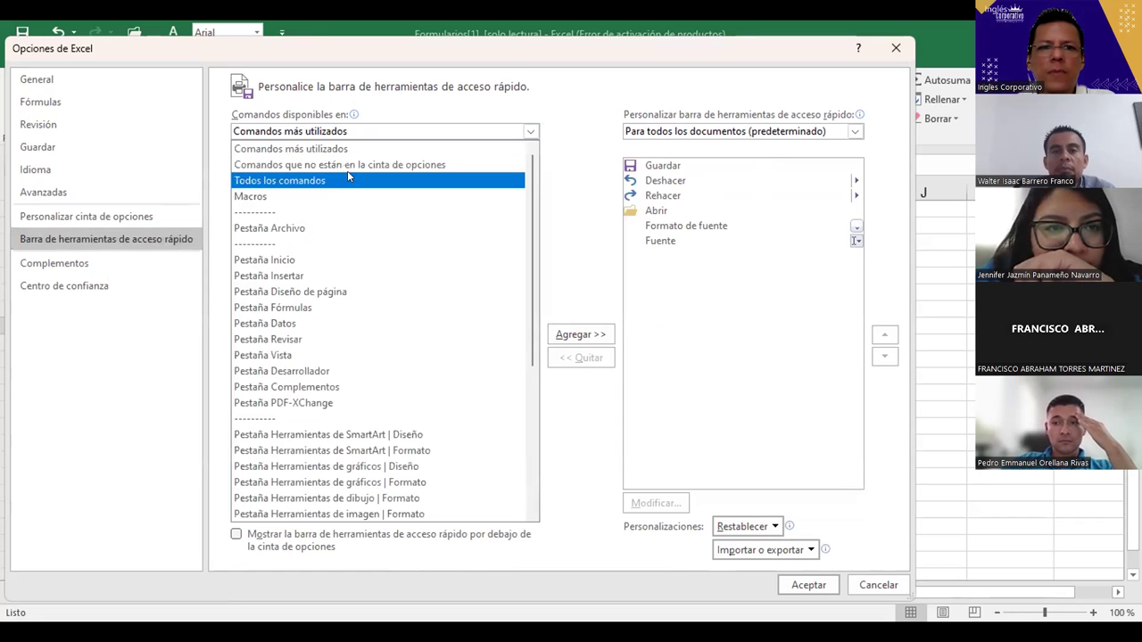
click(344, 181)
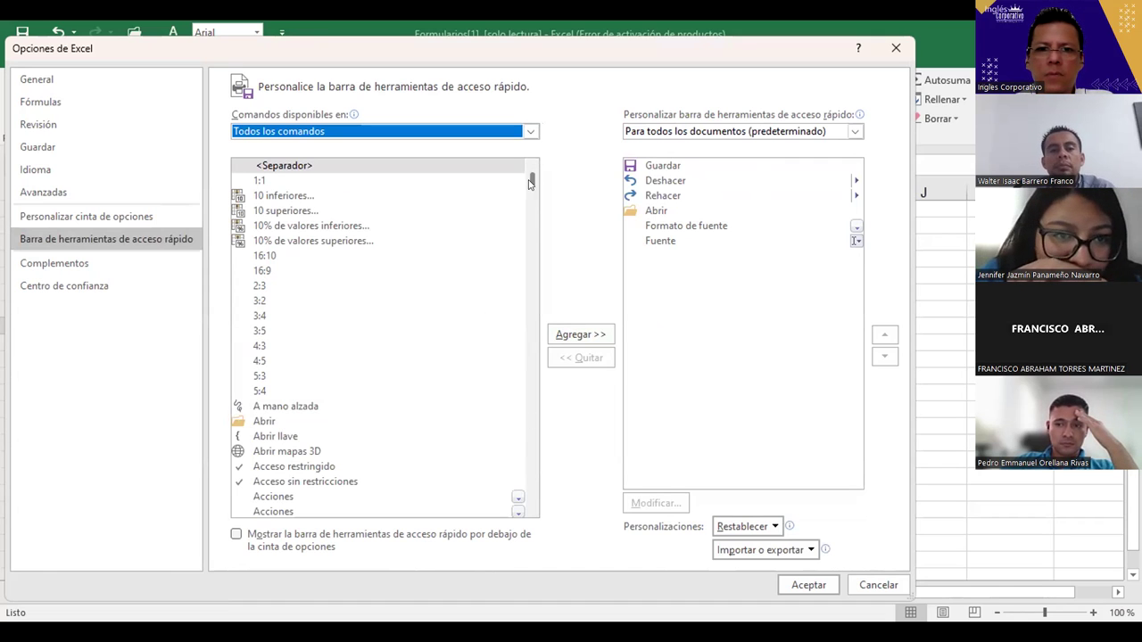
drag(531, 184, 535, 217)
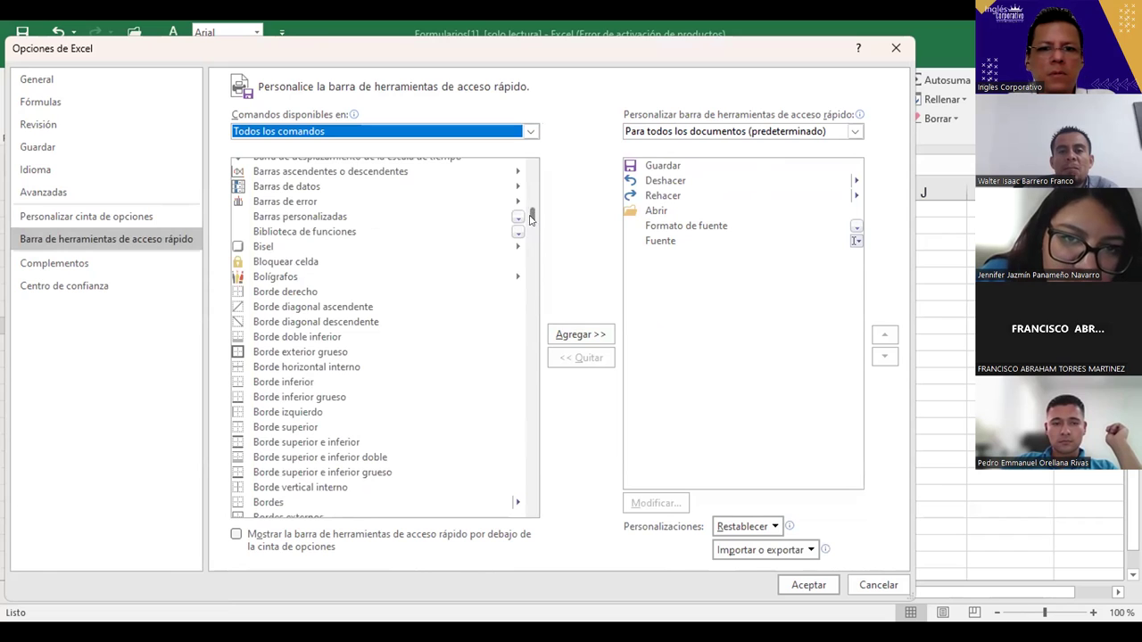
drag(529, 215, 529, 332)
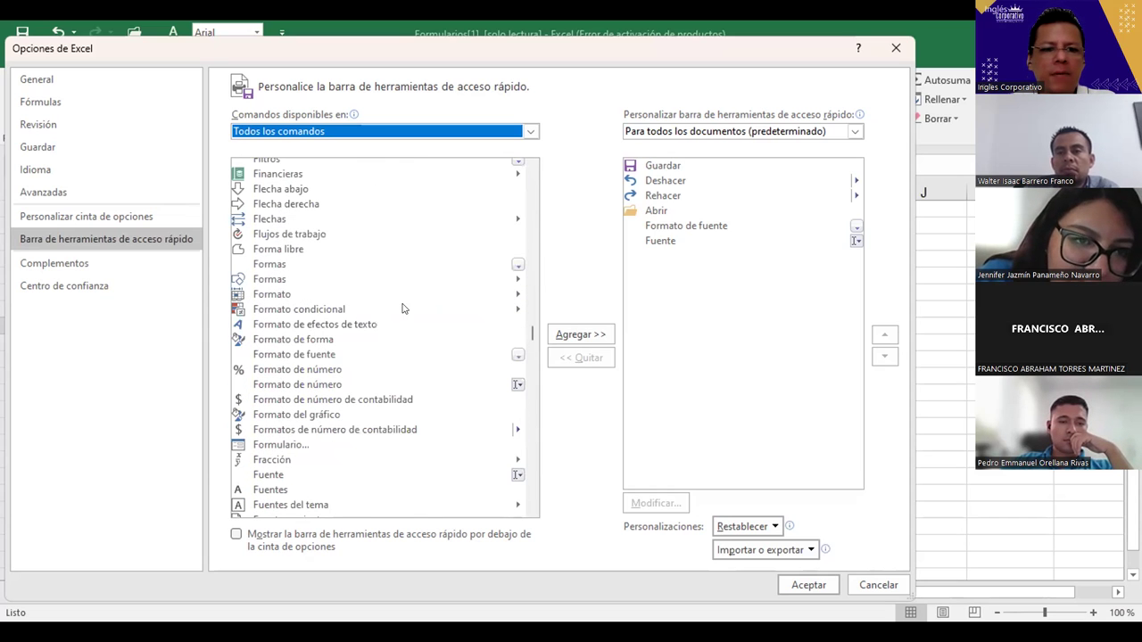
click(288, 445)
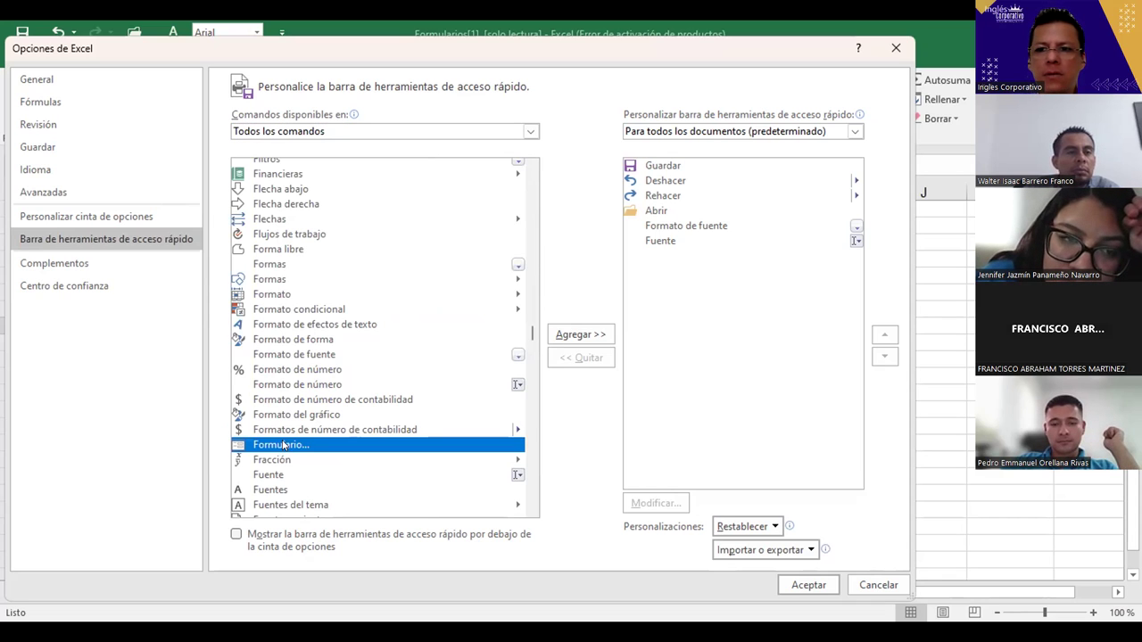
click(565, 336)
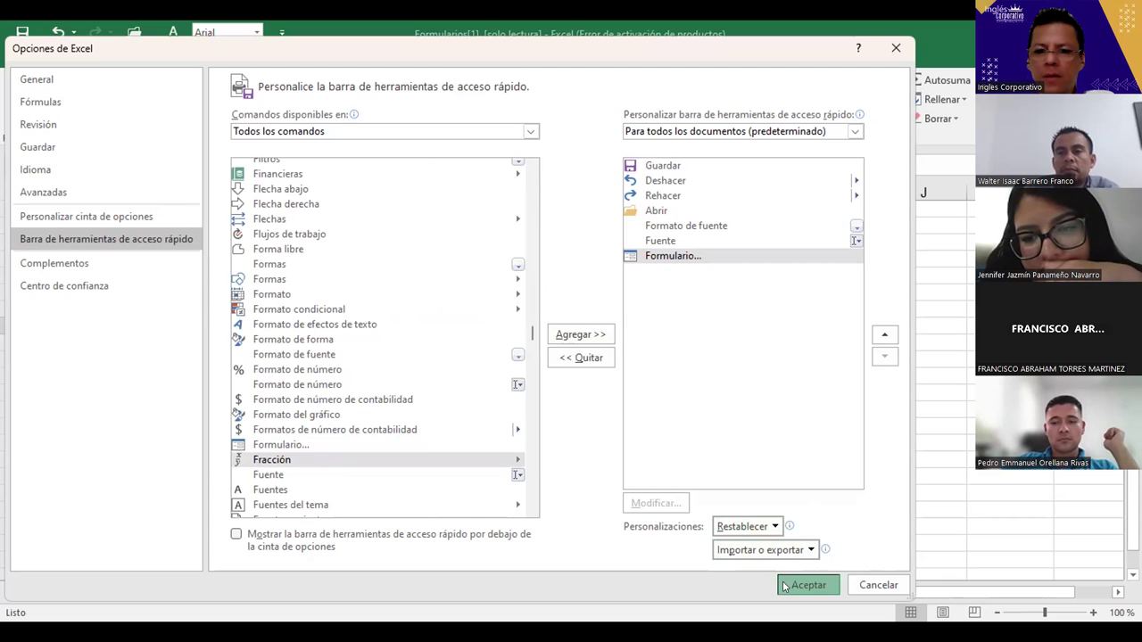
click(785, 586)
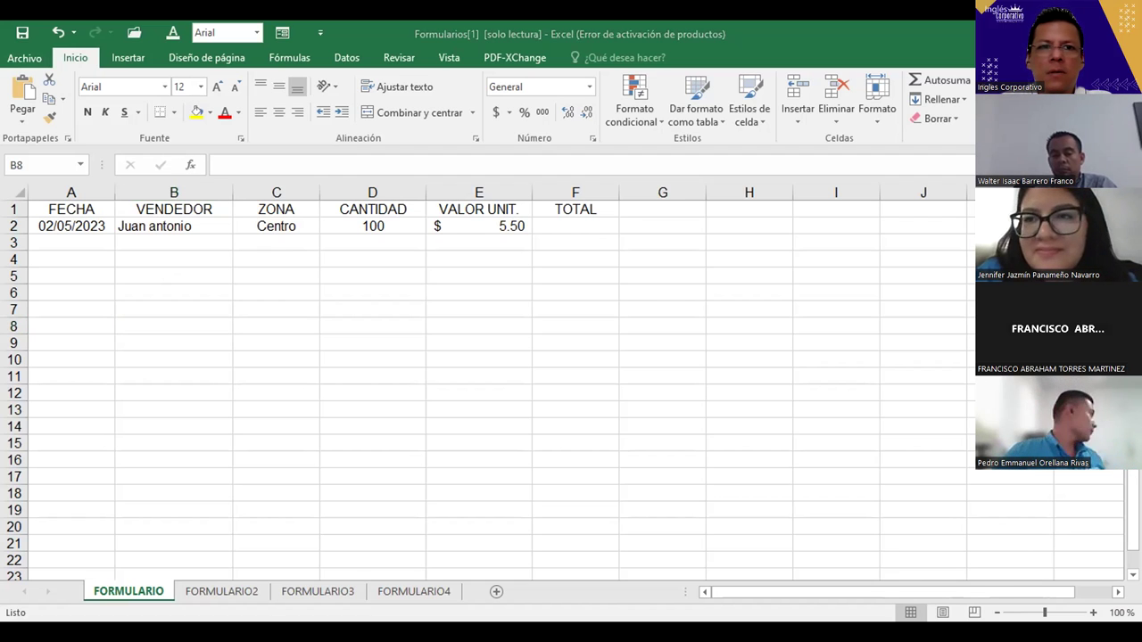
Step: Focus the workbook window and try the Formulario toolbar button
click(566, 52)
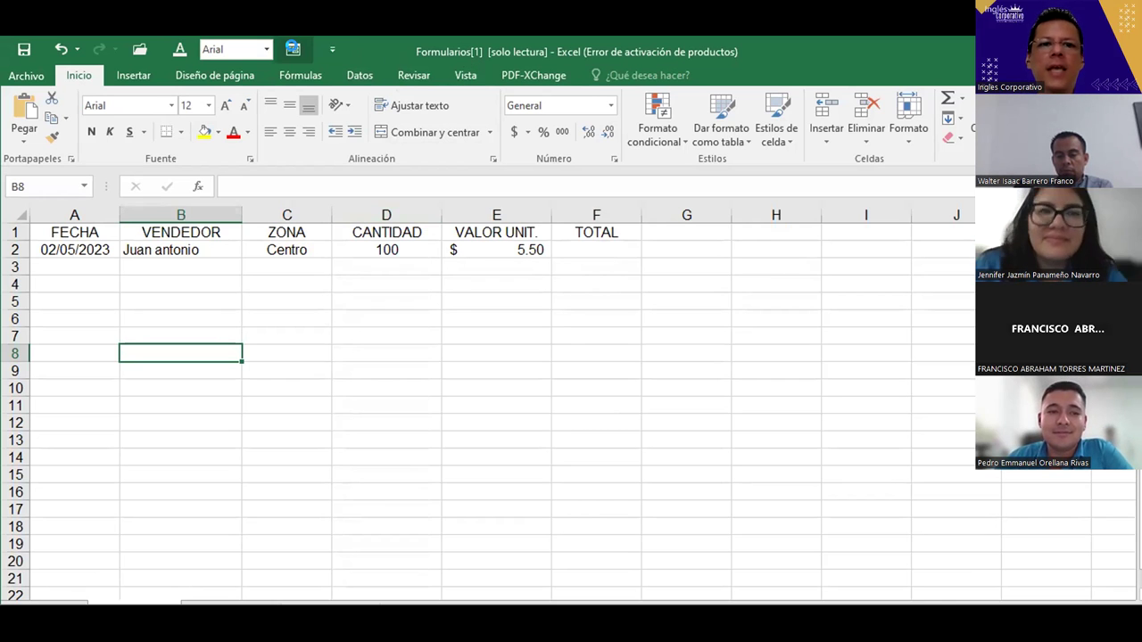
click(294, 49)
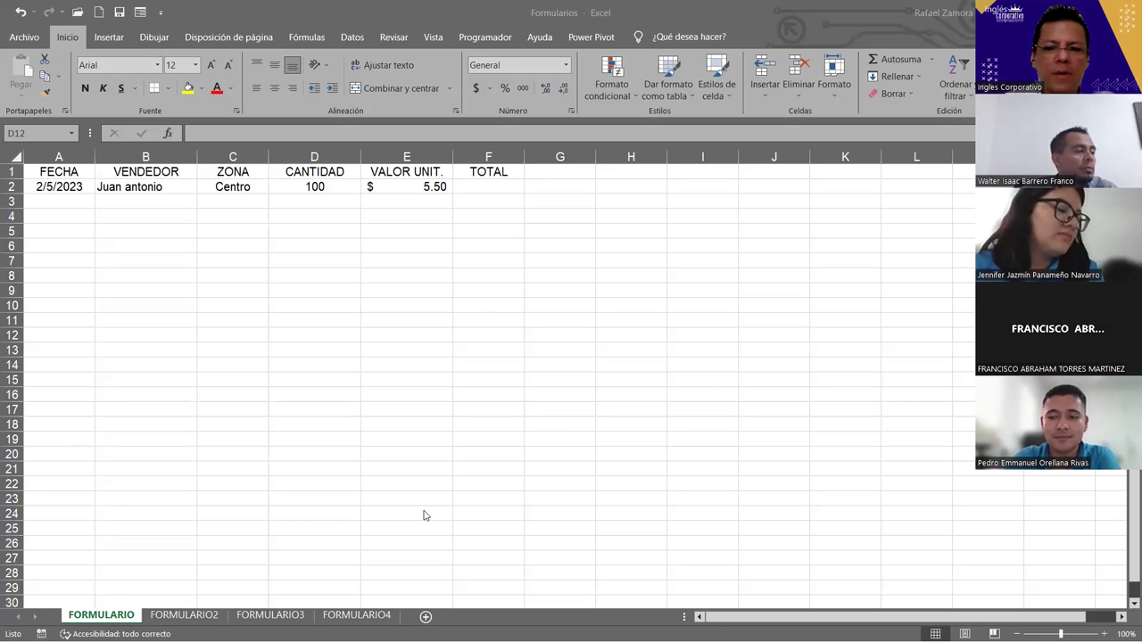
key(alt+Tab)
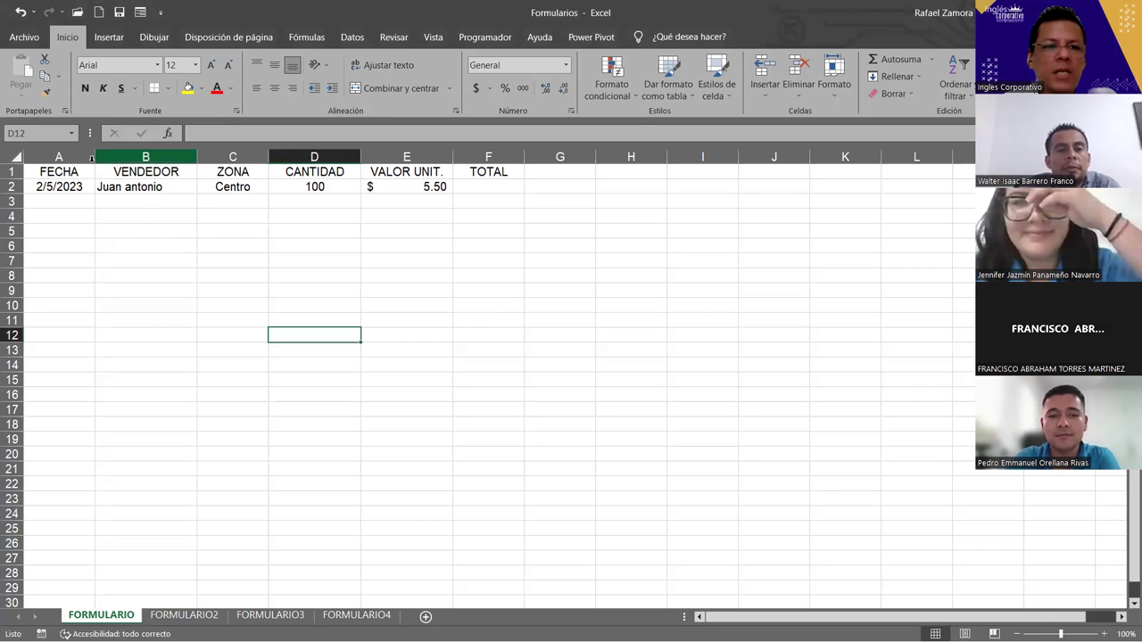
mouse_move(67, 172)
mouse_down()
mouse_move(516, 181)
mouse_move(530, 199)
mouse_up()
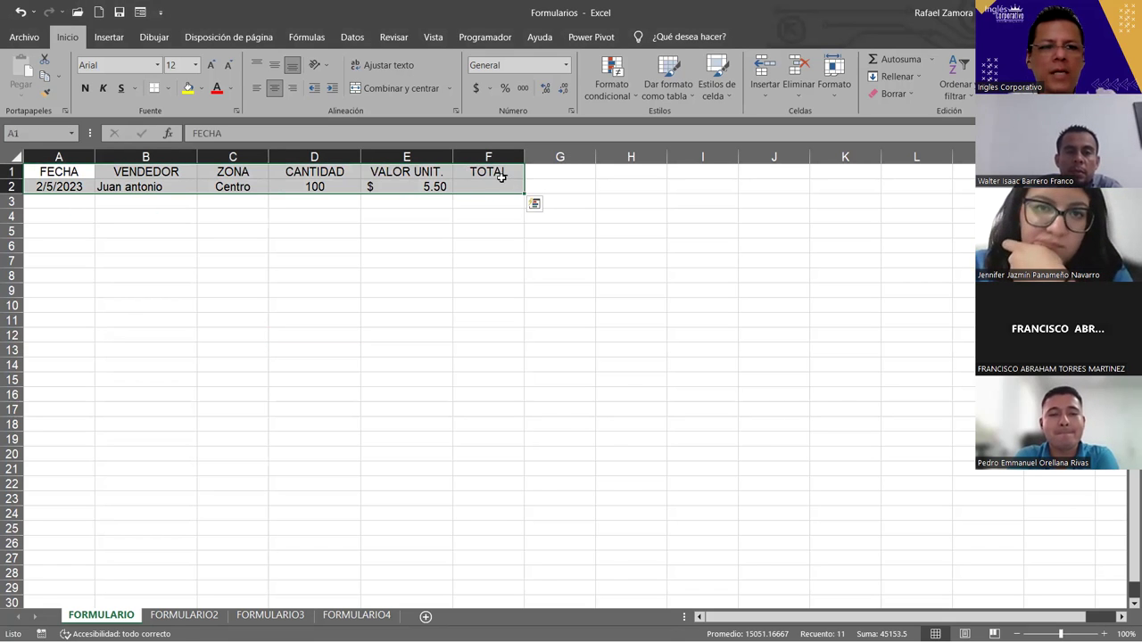
click(84, 168)
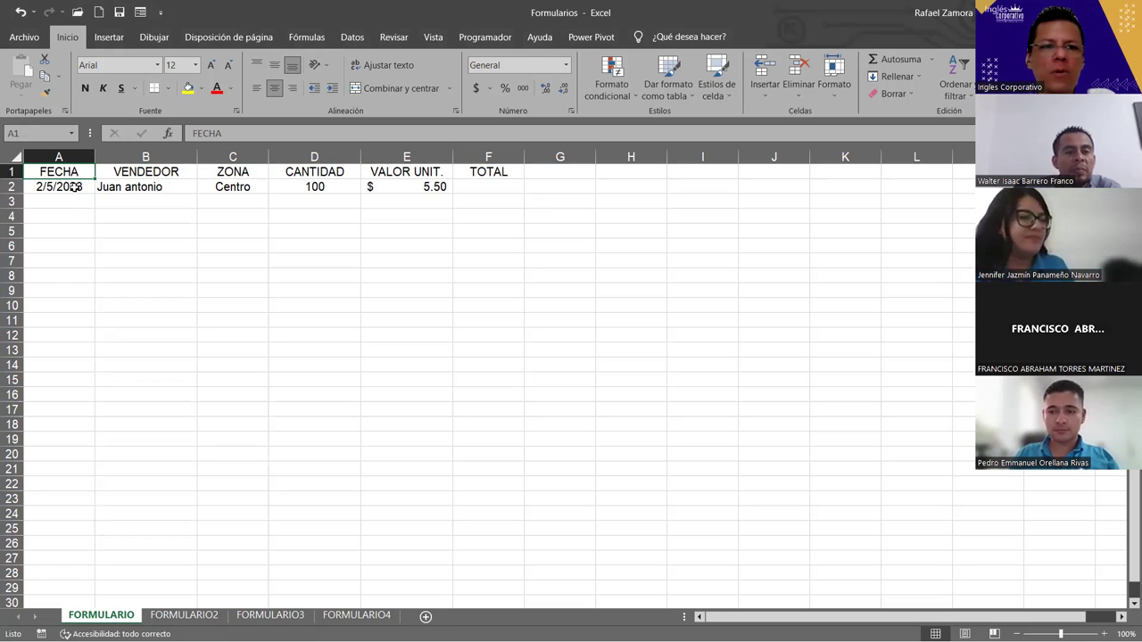
drag(72, 186, 464, 187)
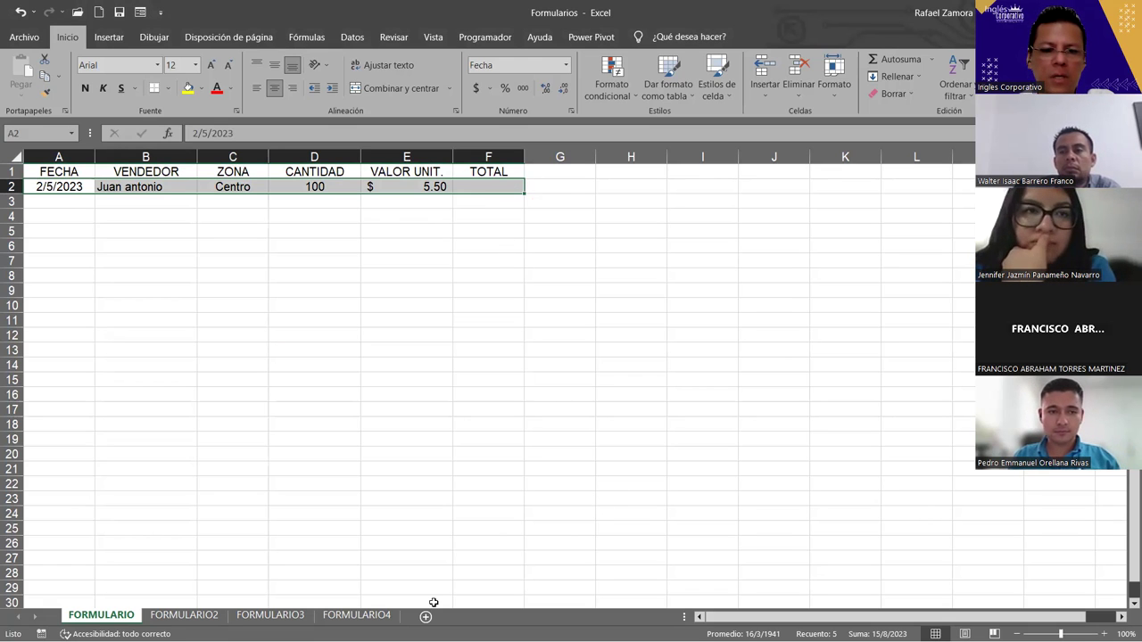
click(311, 361)
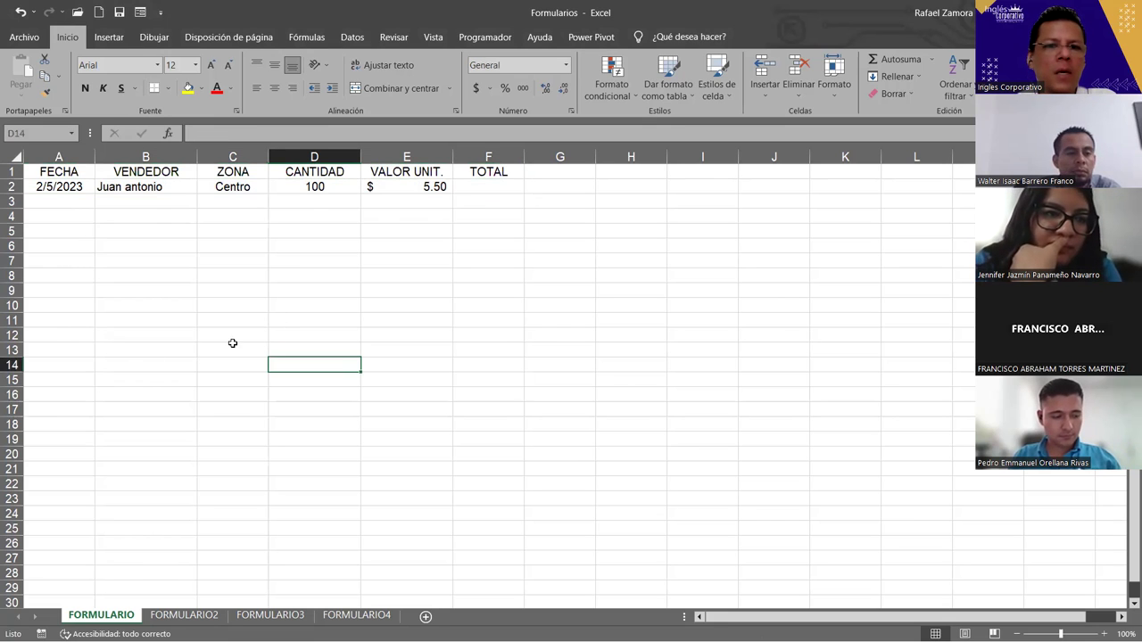
click(141, 12)
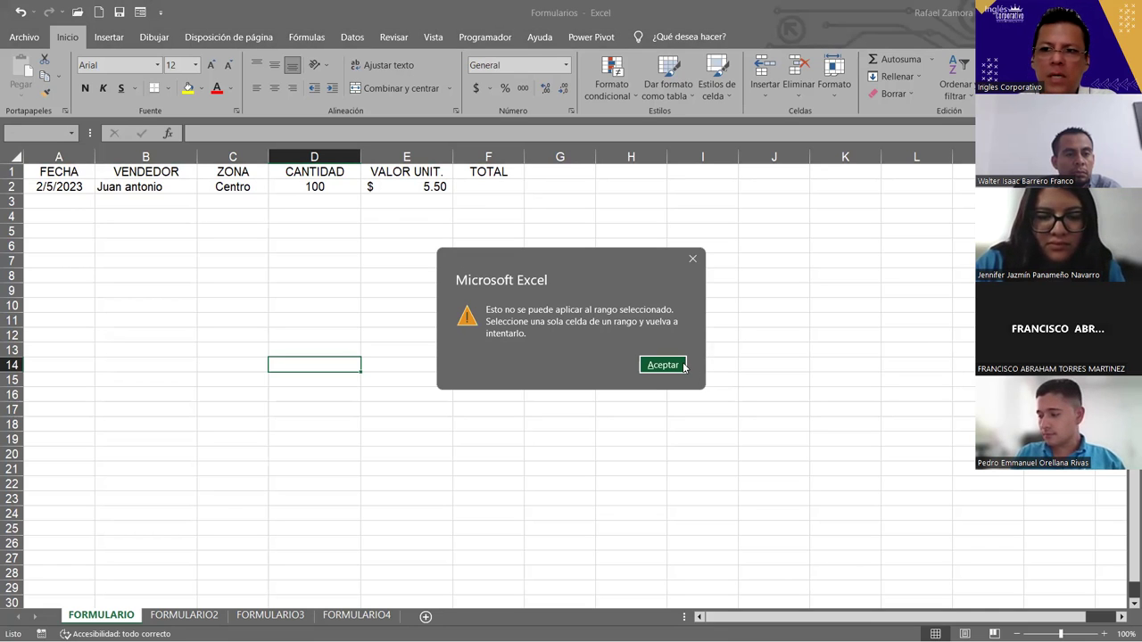
click(682, 365)
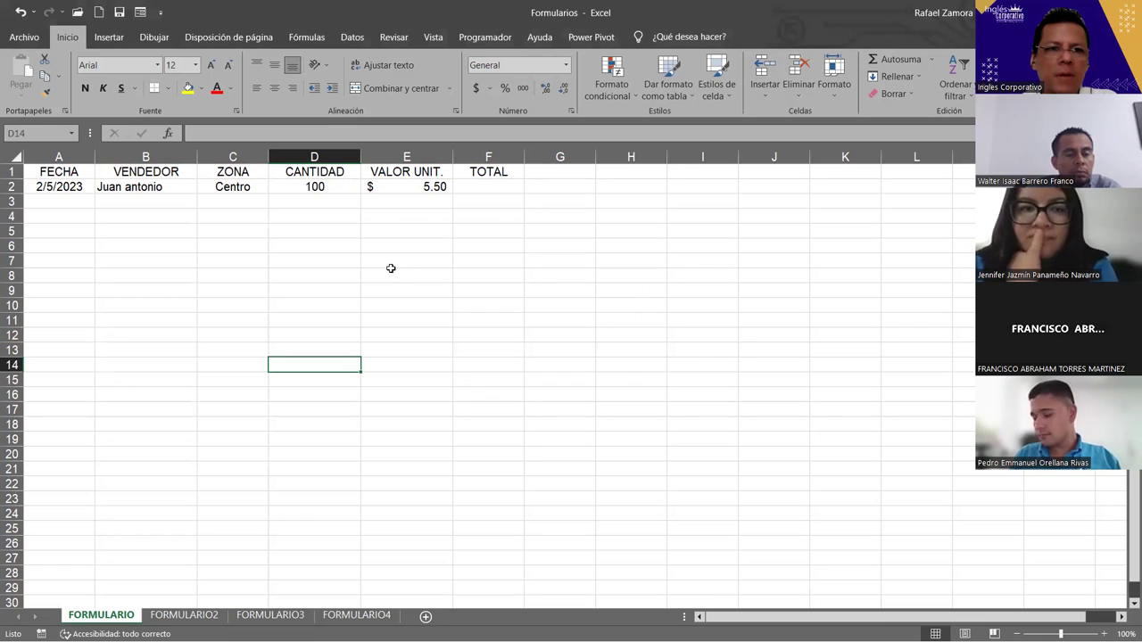
drag(72, 175, 459, 197)
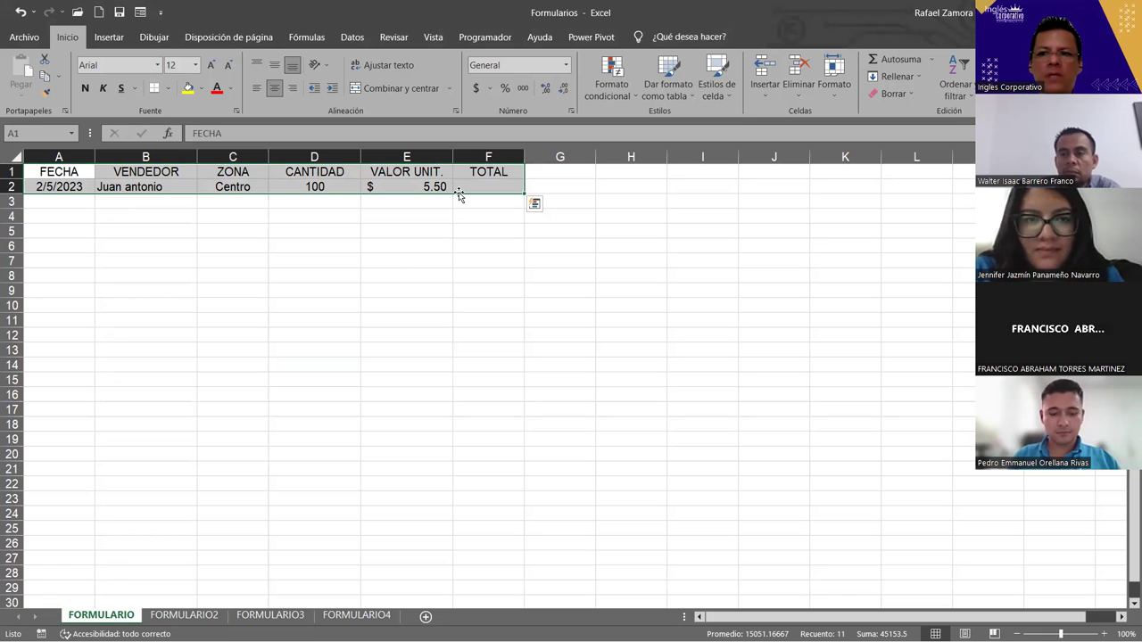
click(140, 11)
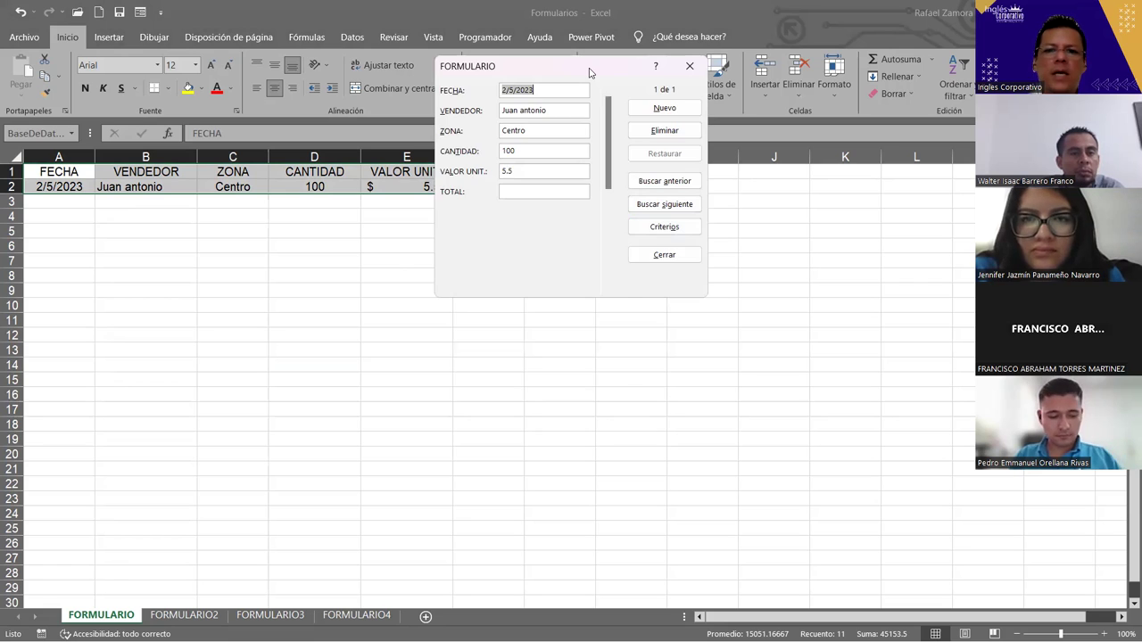
drag(589, 73, 538, 222)
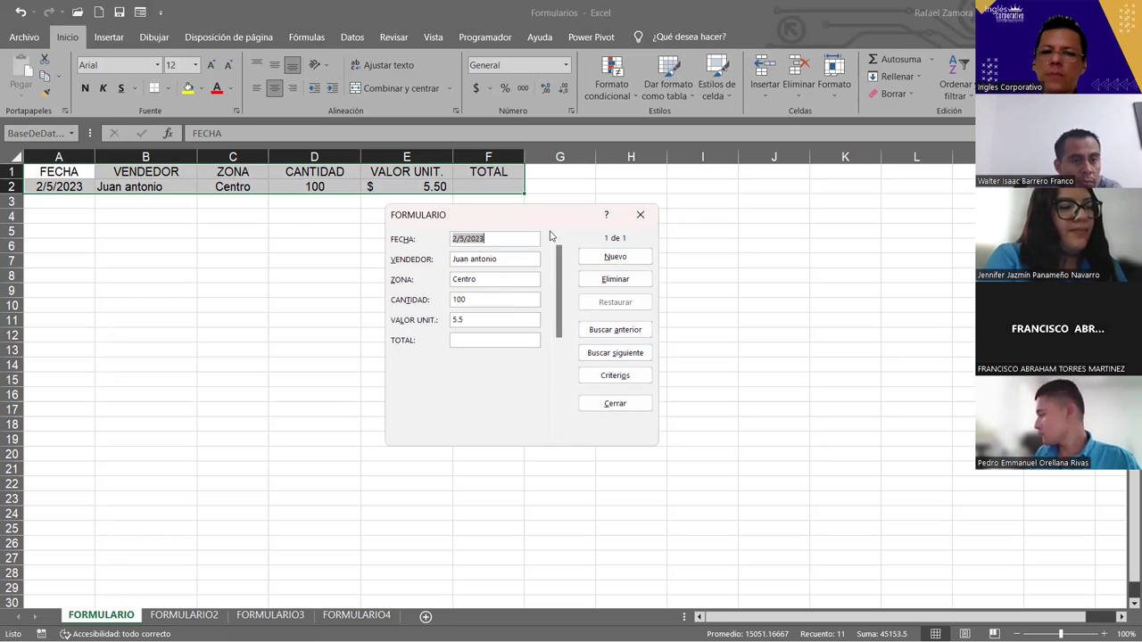
click(478, 341)
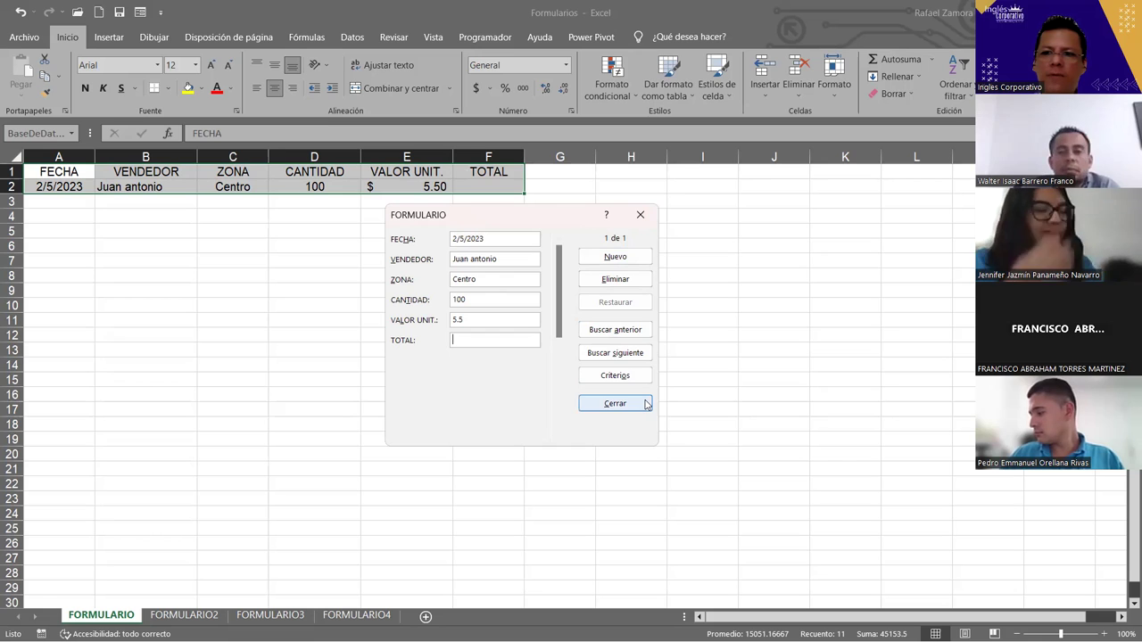
click(646, 404)
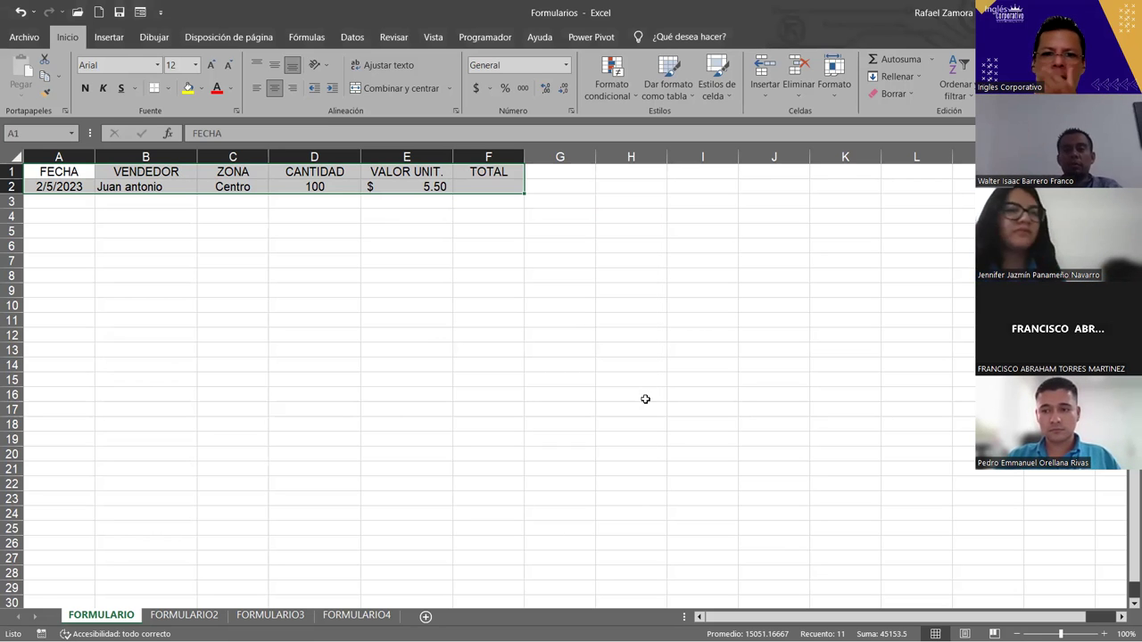
Step: Enter =D2*E2 in F2 so the TOTAL shows $550.00
click(492, 185)
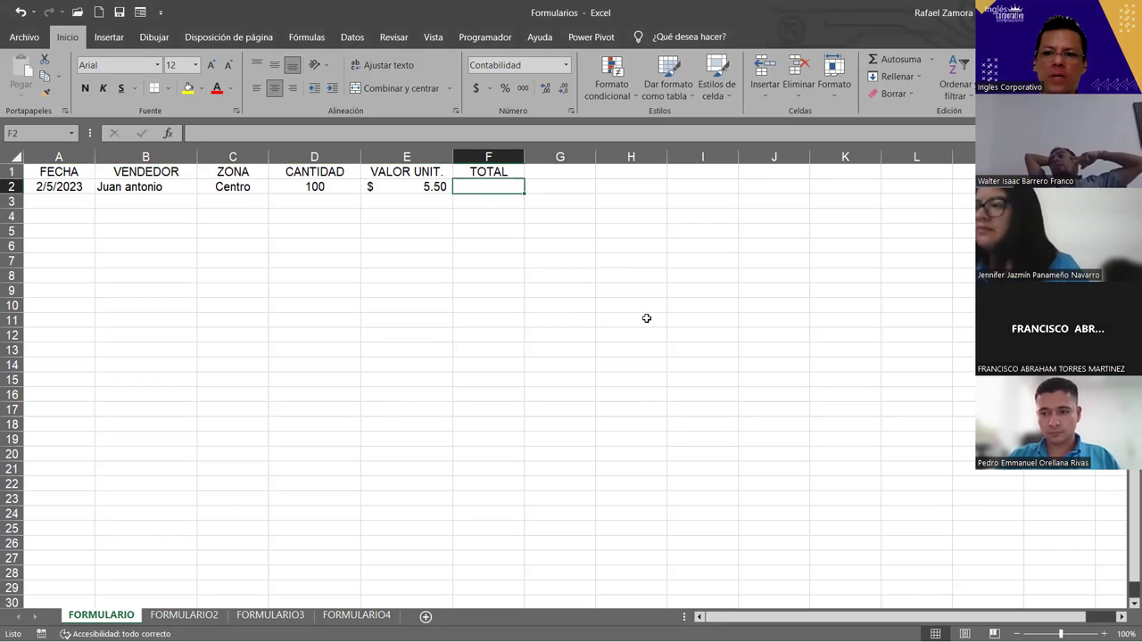
text(¿)
key(BackSpace)
text(=)
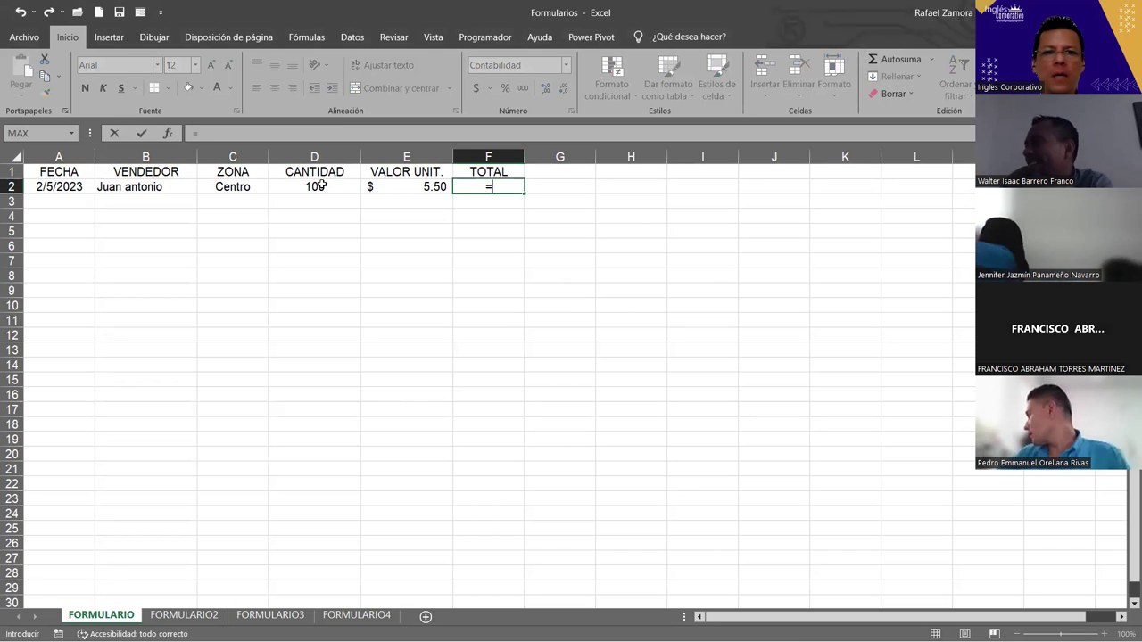
click(319, 185)
text(*)
click(416, 186)
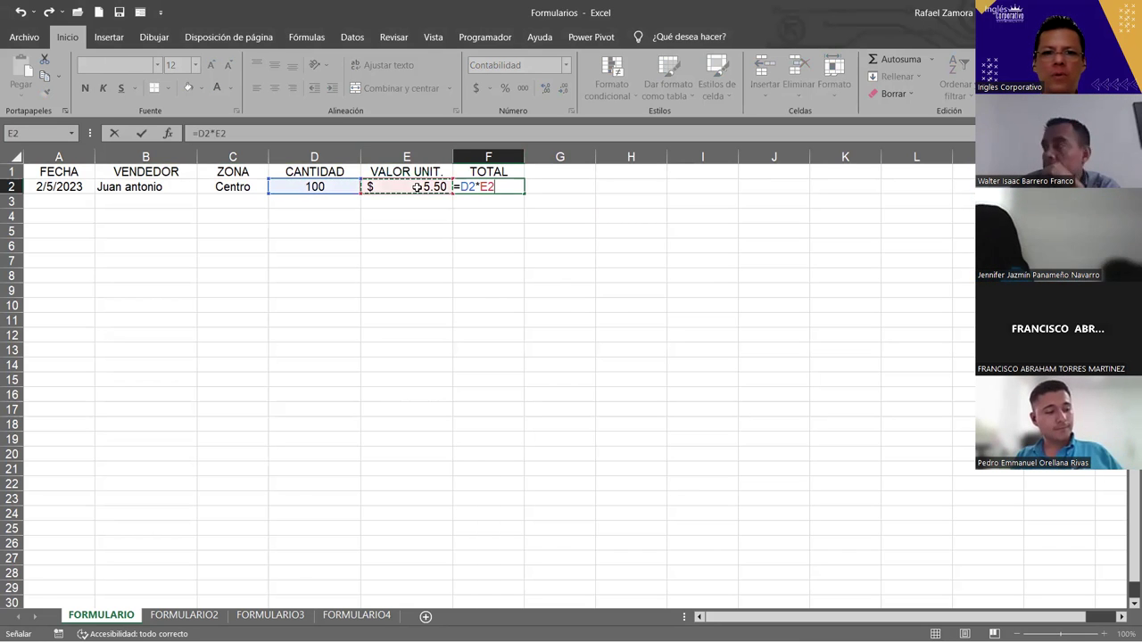
key(Return)
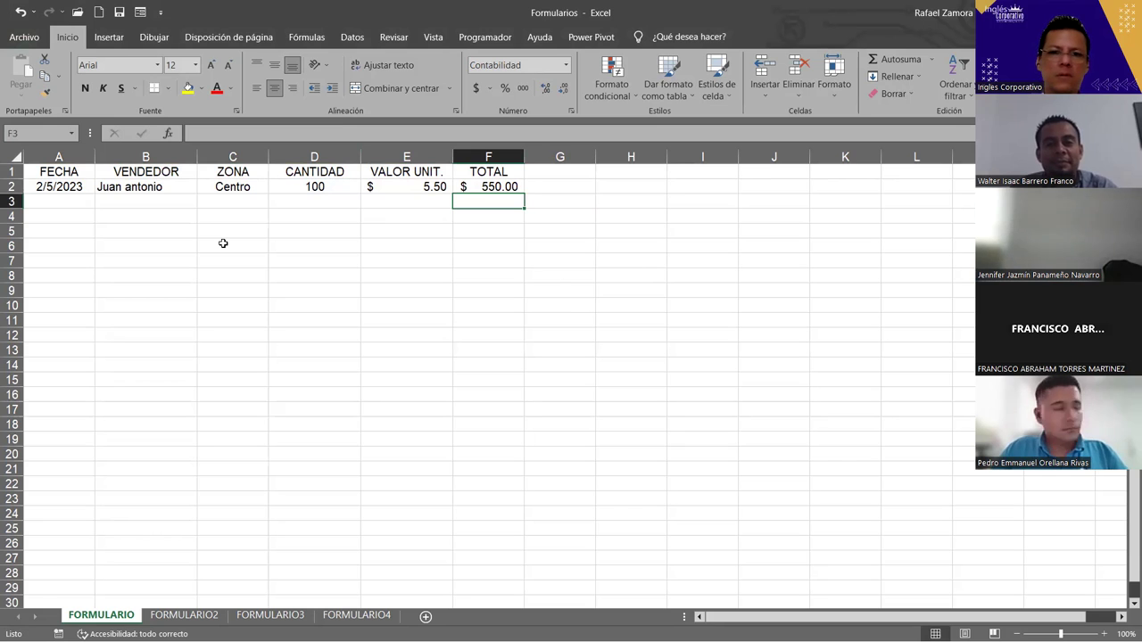
Step: Select the table A1:F2, open the Formulario data form, and move it right of the table
click(125, 169)
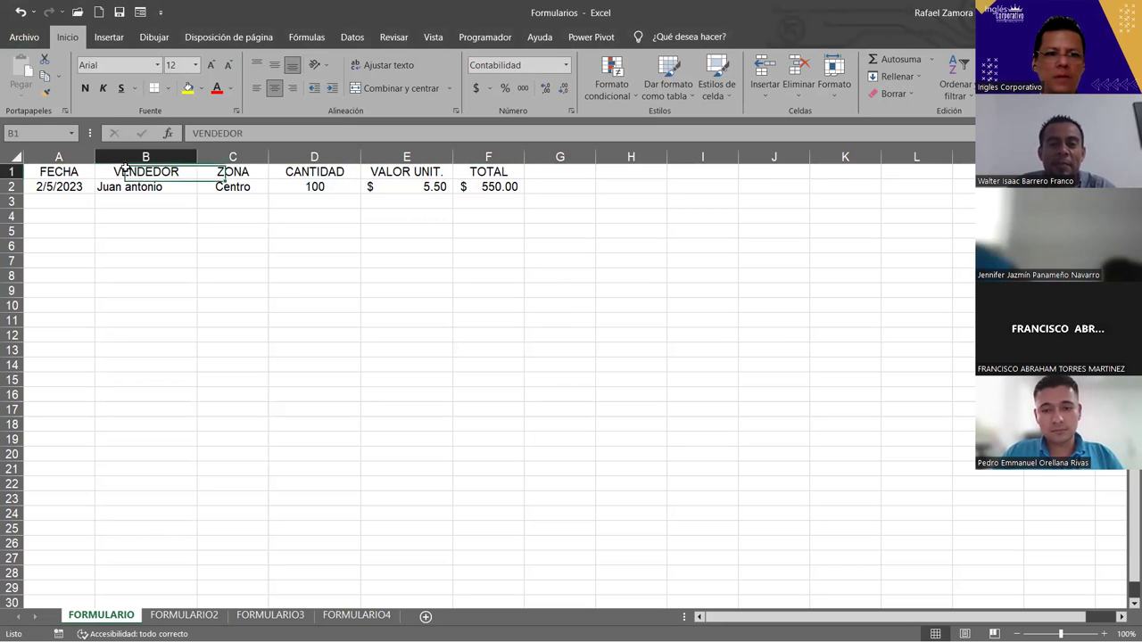
drag(67, 170, 479, 188)
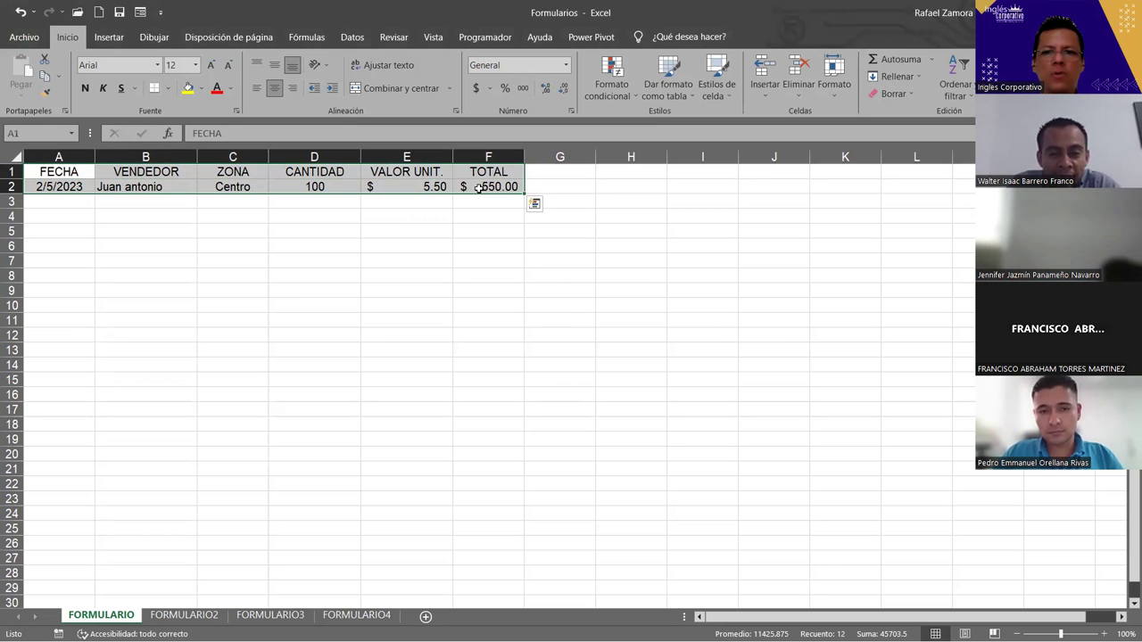
click(141, 13)
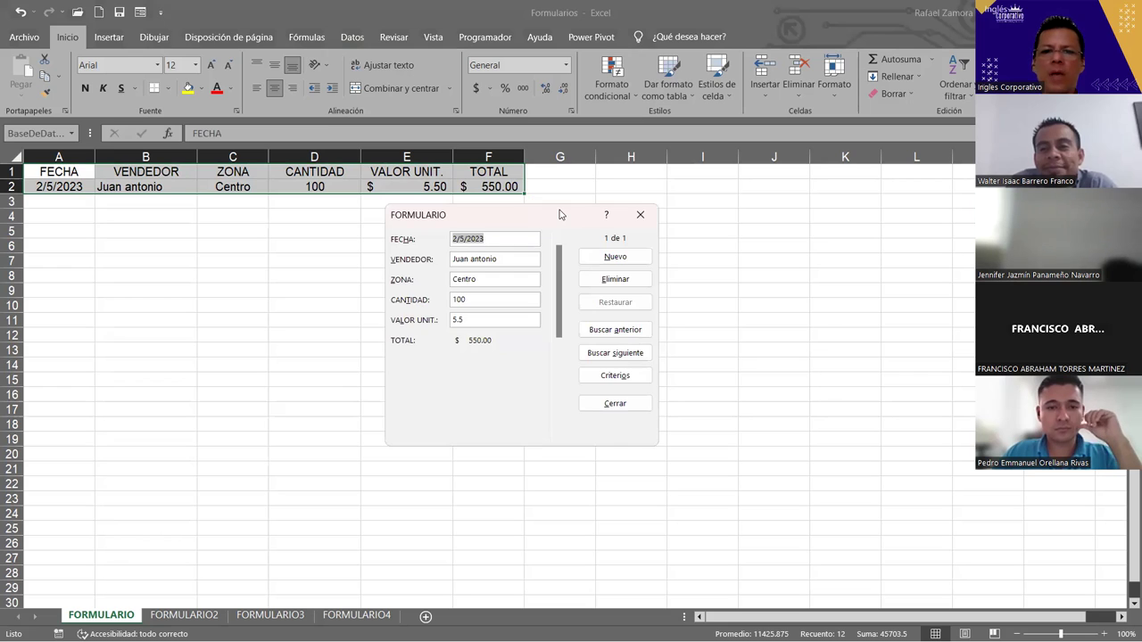
drag(560, 214, 730, 178)
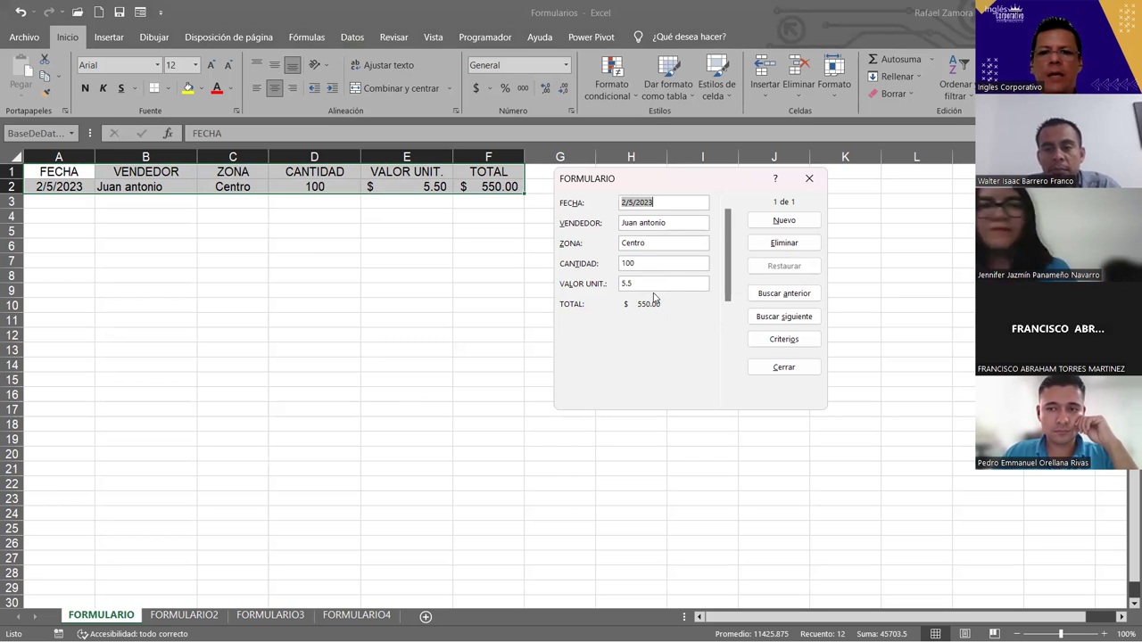
Step: Highlight the form's CANTIDAD value 100 and VALOR UNIT. value 5.5
click(641, 265)
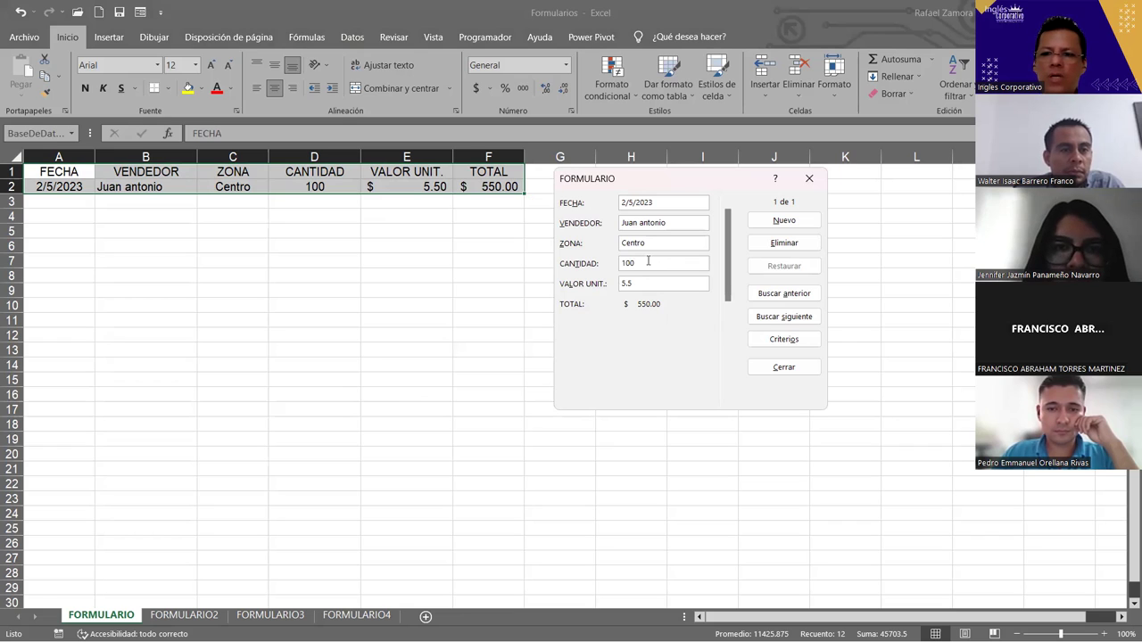
drag(675, 264, 533, 267)
drag(652, 282, 151, 347)
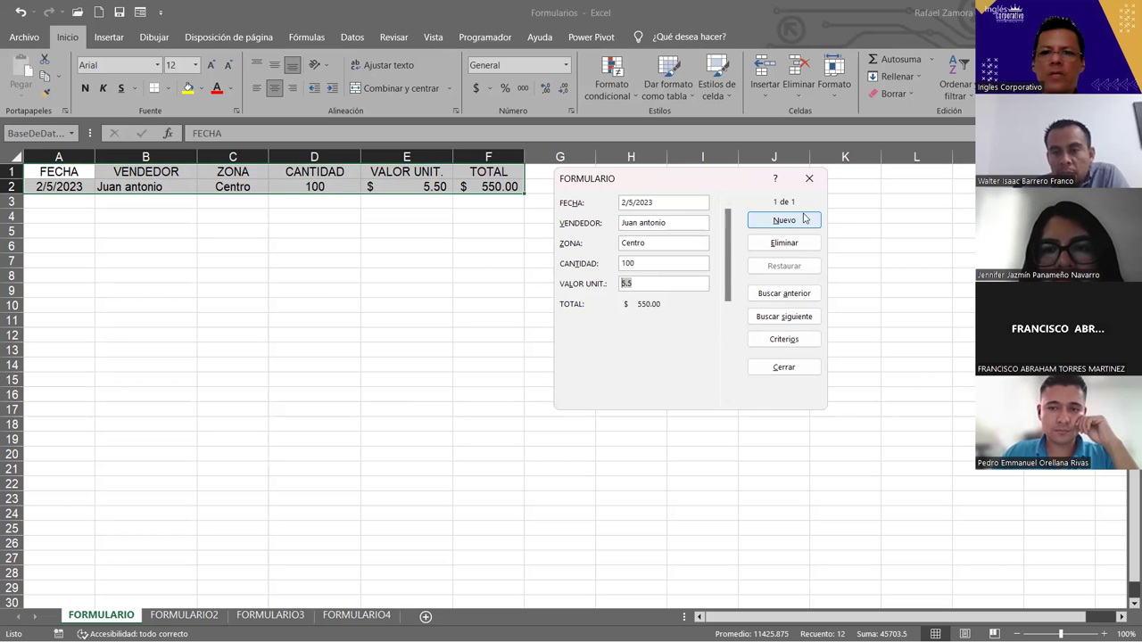
Step: Start a new record: FECHA 12-6-23, the seller's name, ZONA Occidente, CANTIDAD 150
click(777, 222)
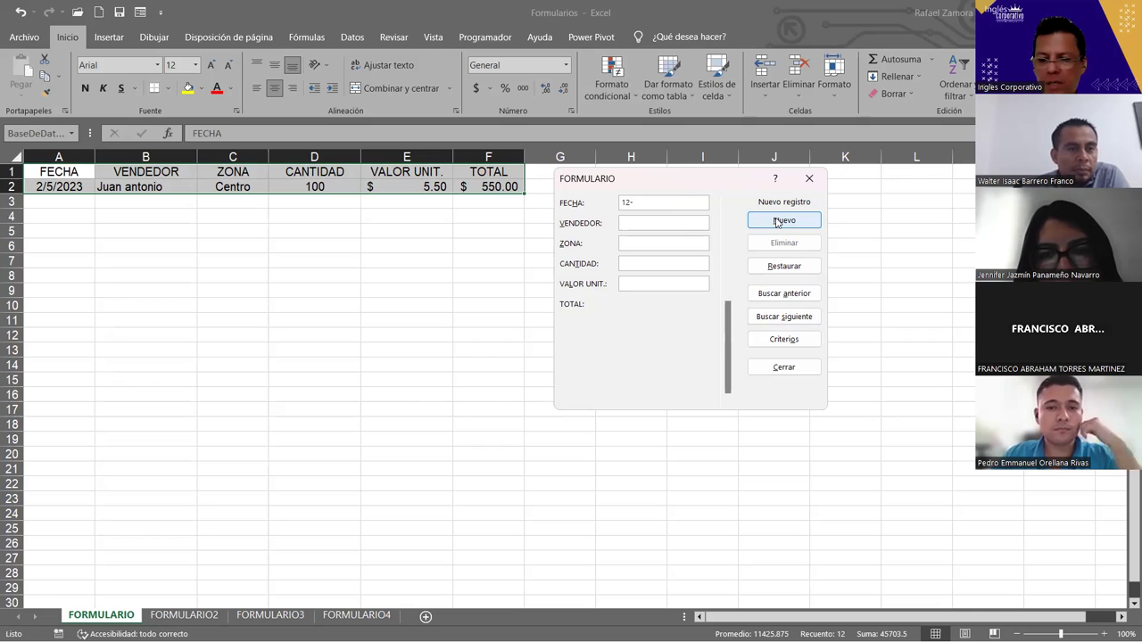
text(6-23)
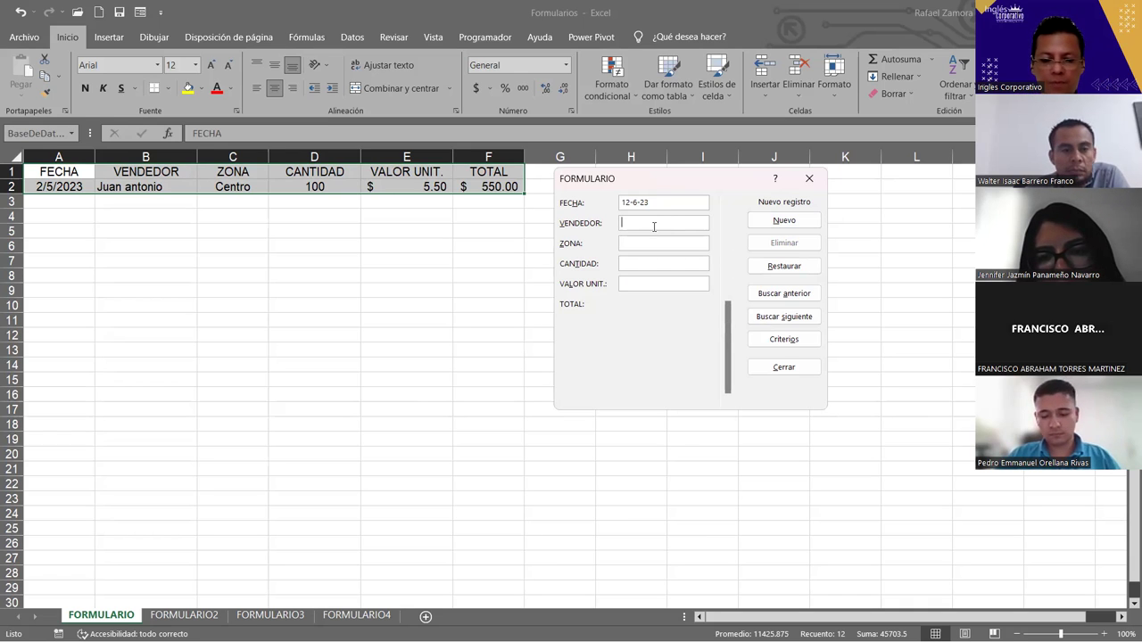
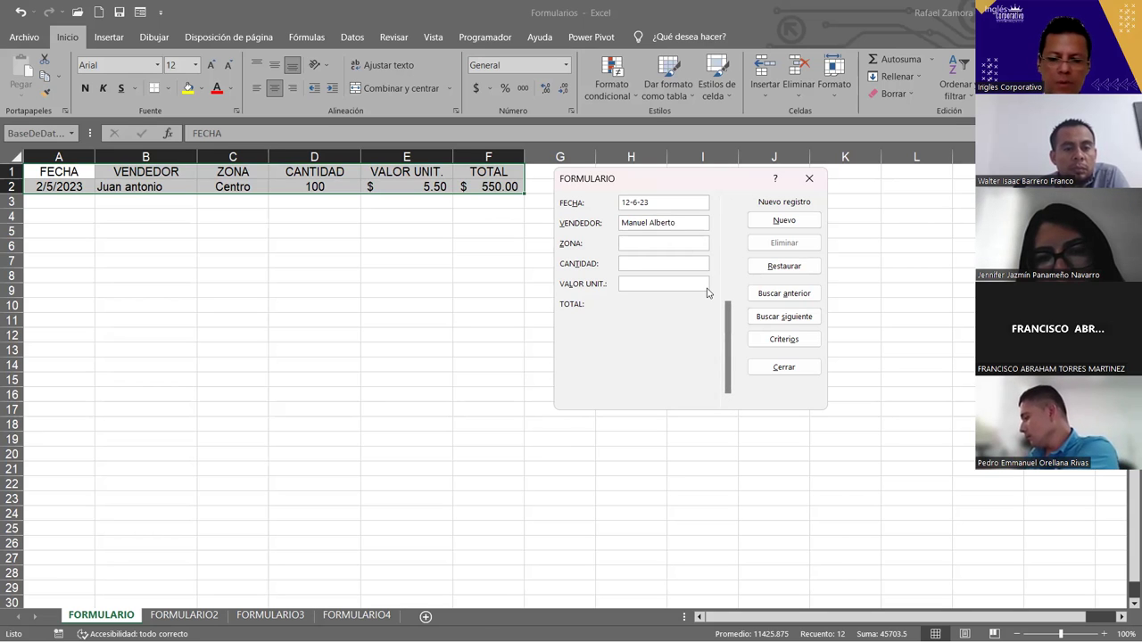
key(Tab)
text(Occidente)
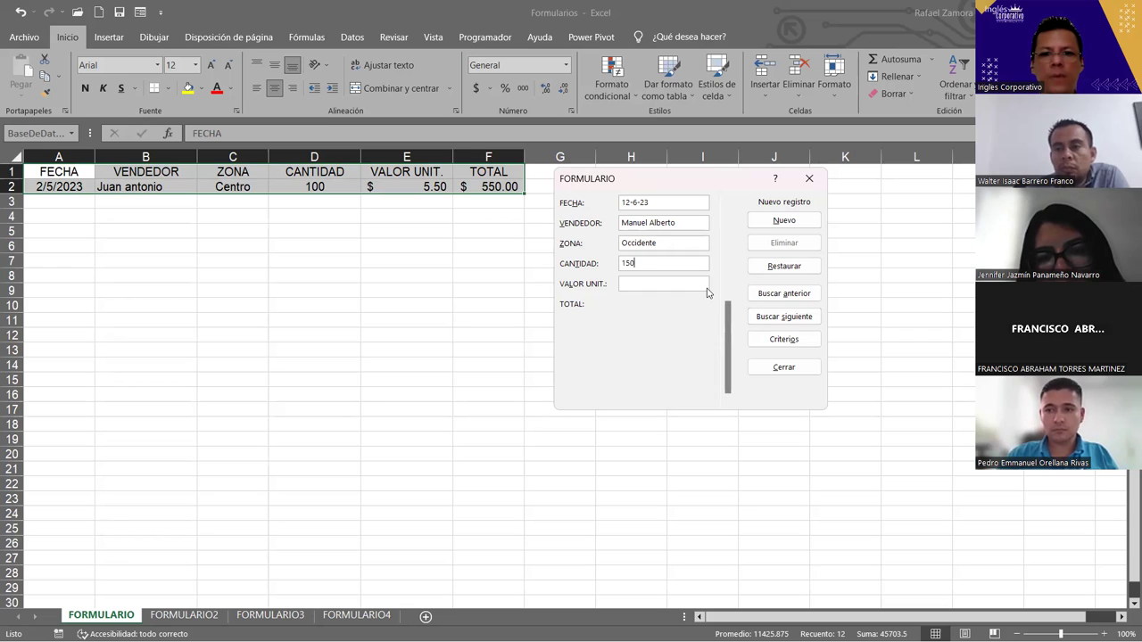
key(Tab)
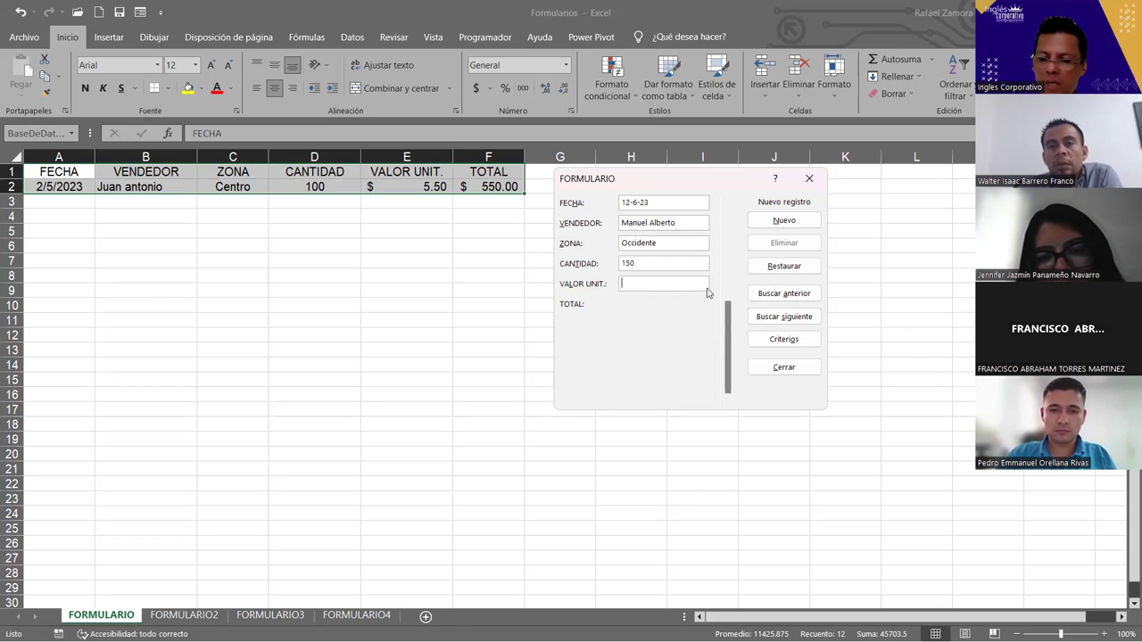
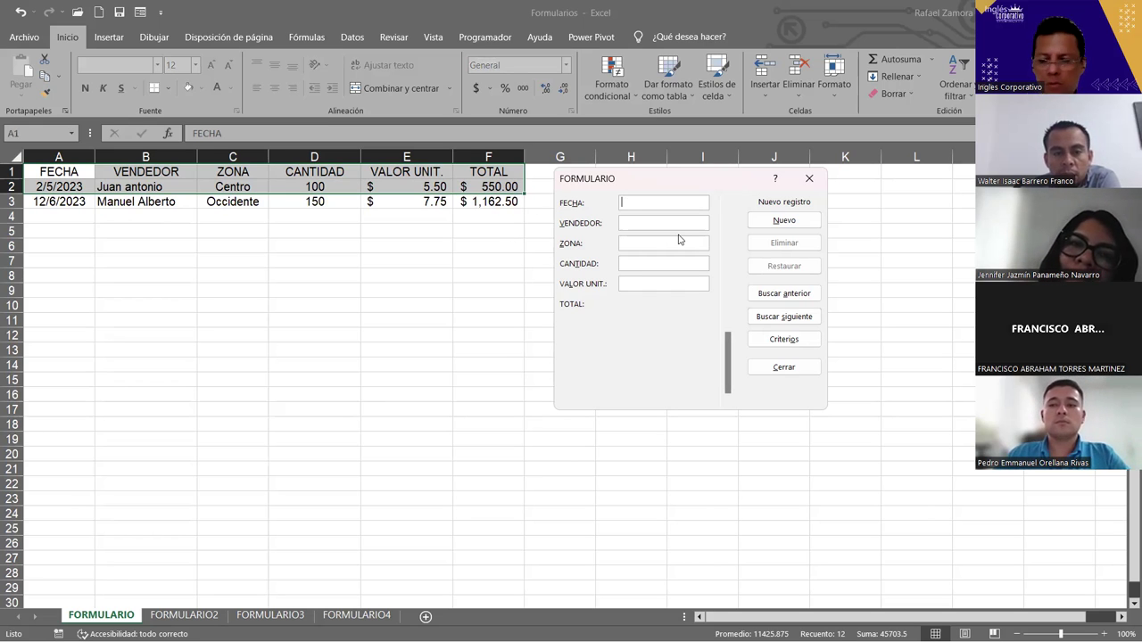
Step: Add the 8/4/2023 Oriente sale, 75 units at 4.25 (total 318.75), as a new record
text(8)
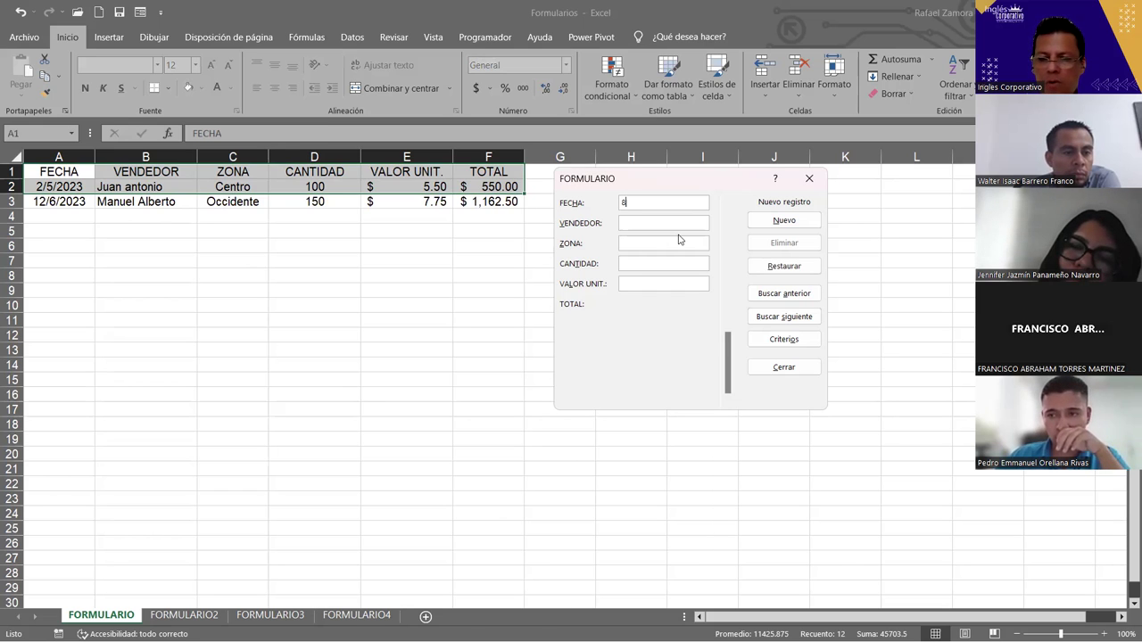
text(-4-23)
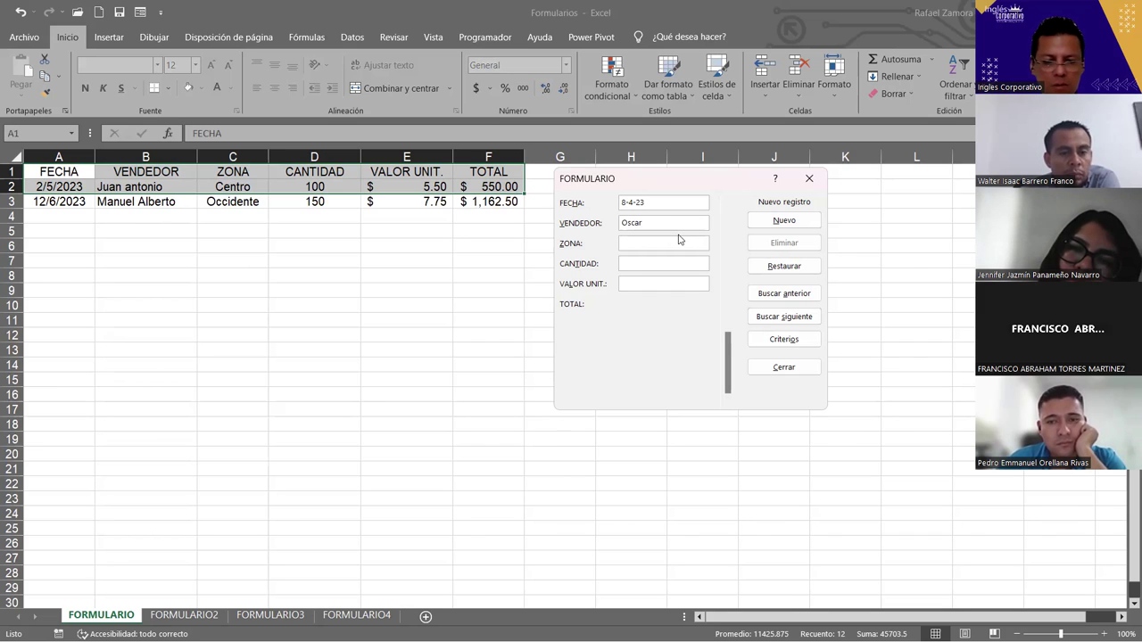
text(Roberto)
text(Oriente)
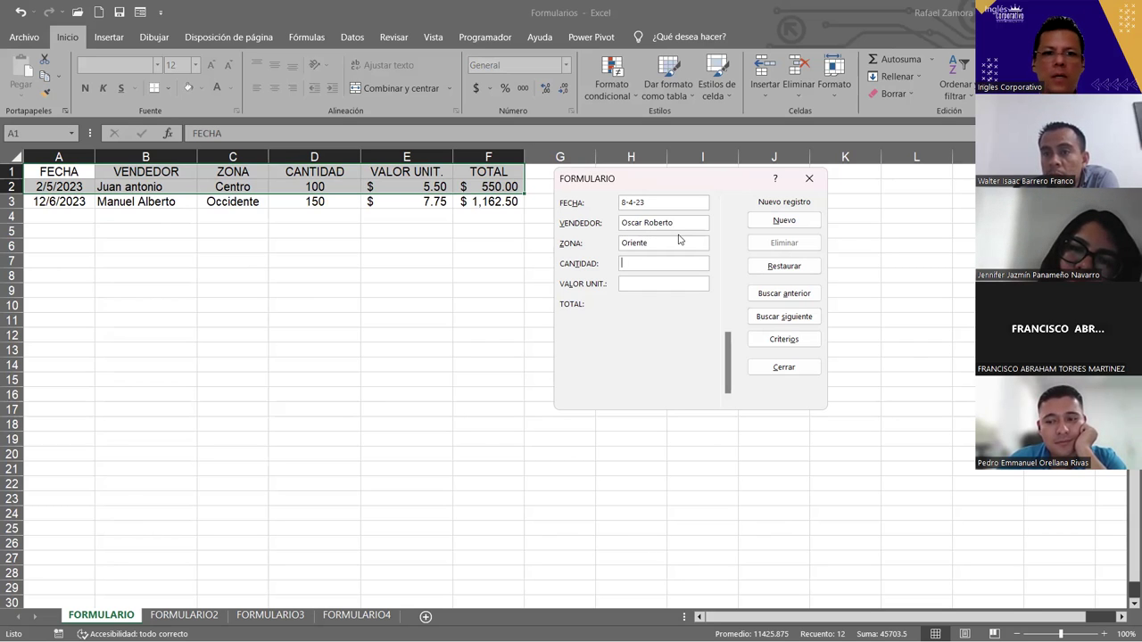
text(75)
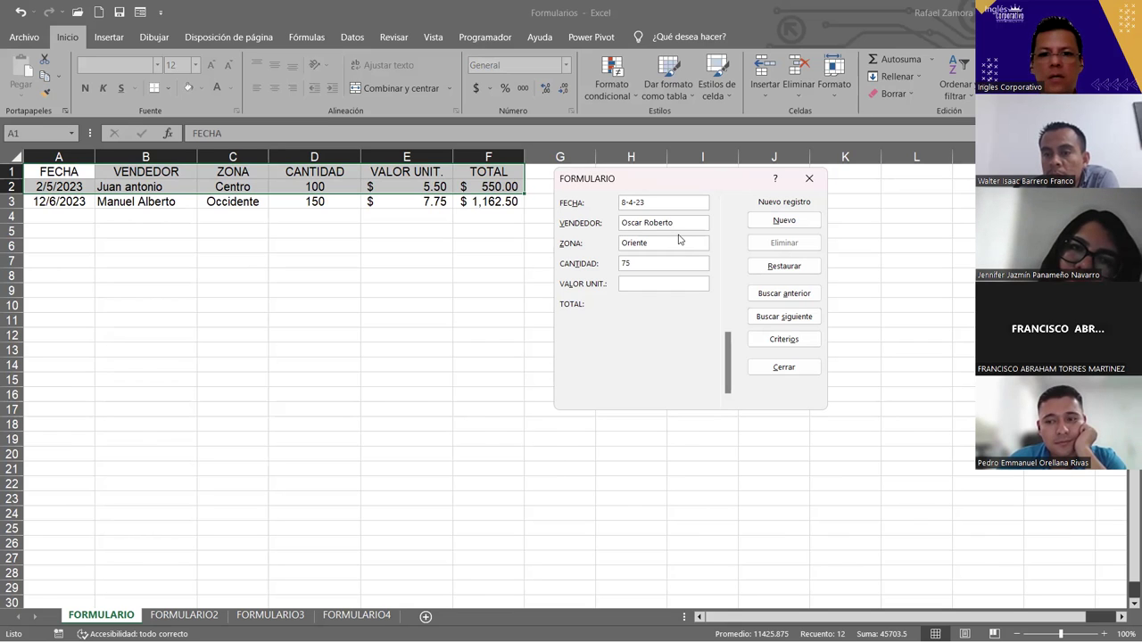
text(5)
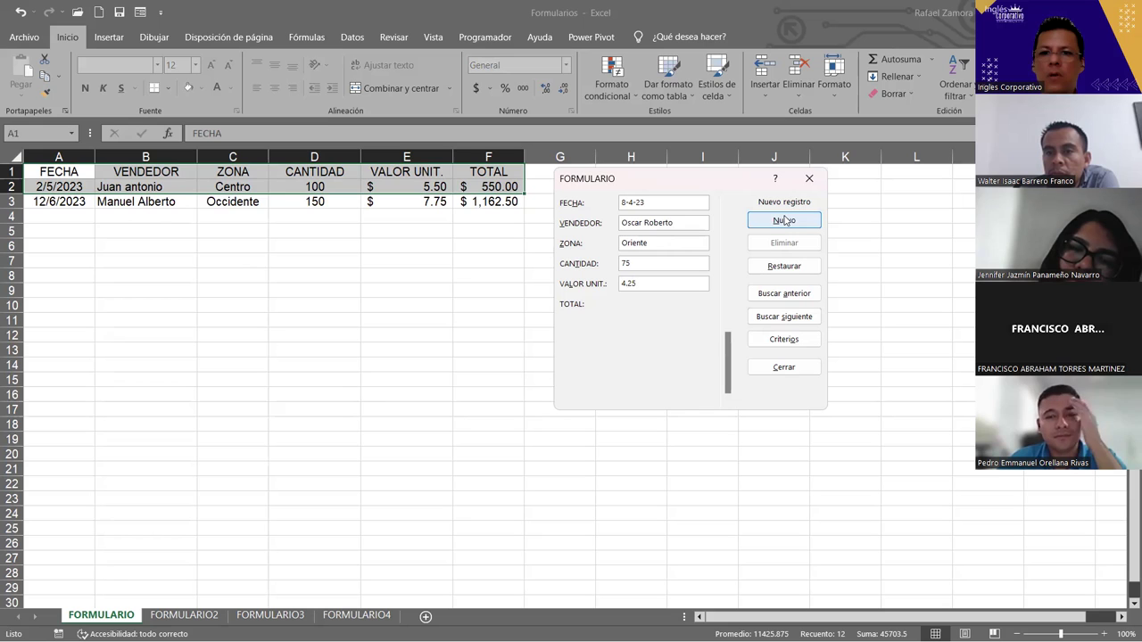
click(784, 220)
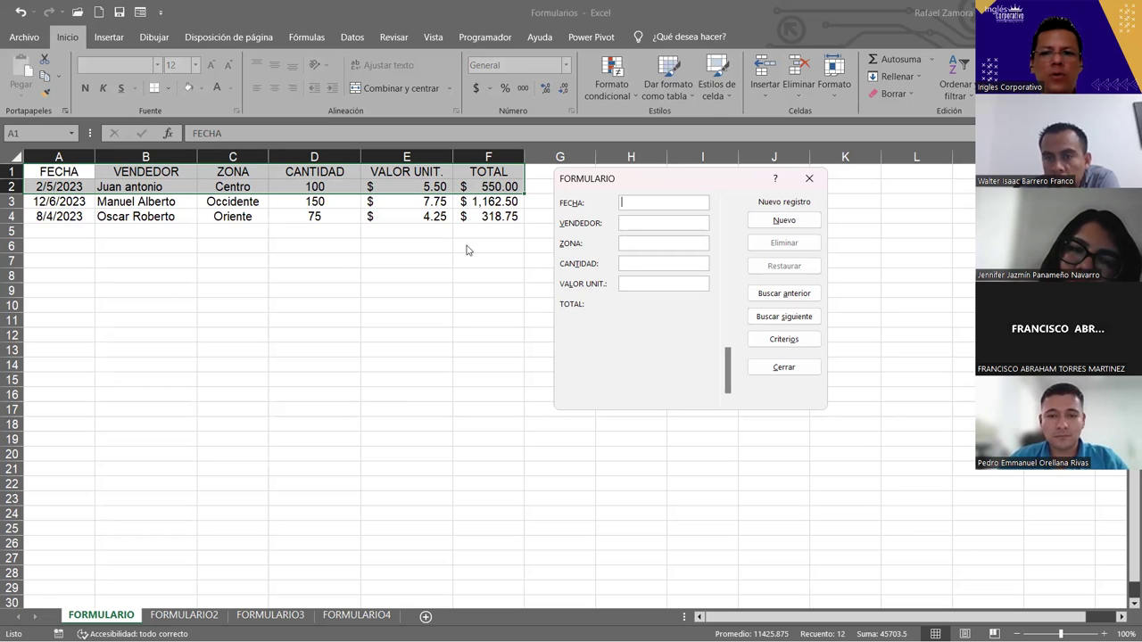
click(802, 373)
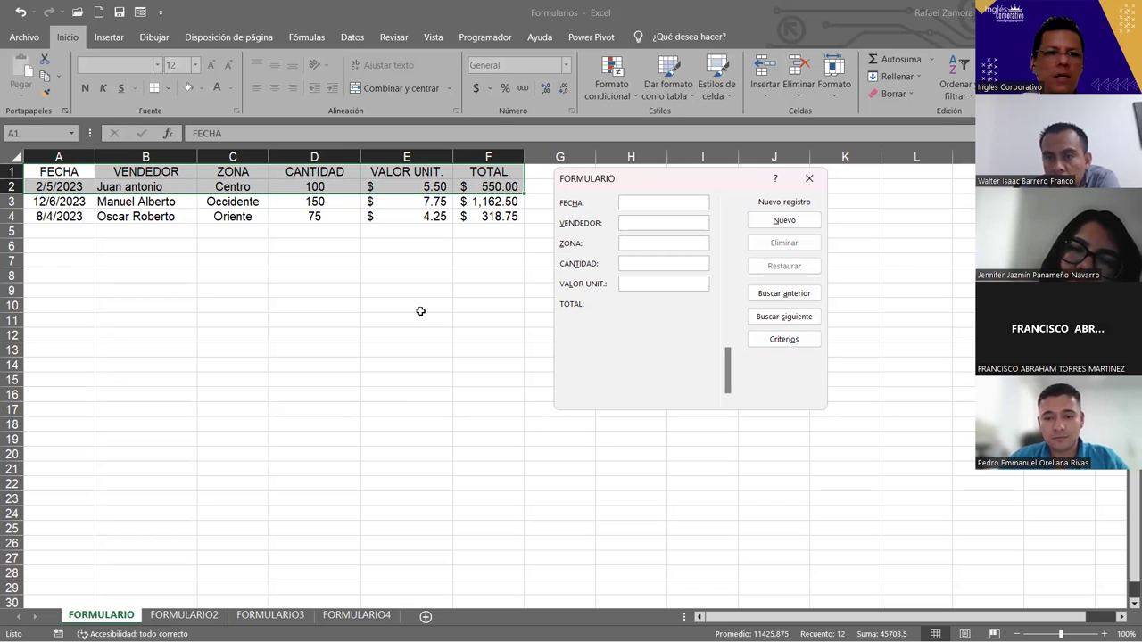
Step: Select cell B1 and reopen the Formulario data form on record 1 of 3
click(413, 223)
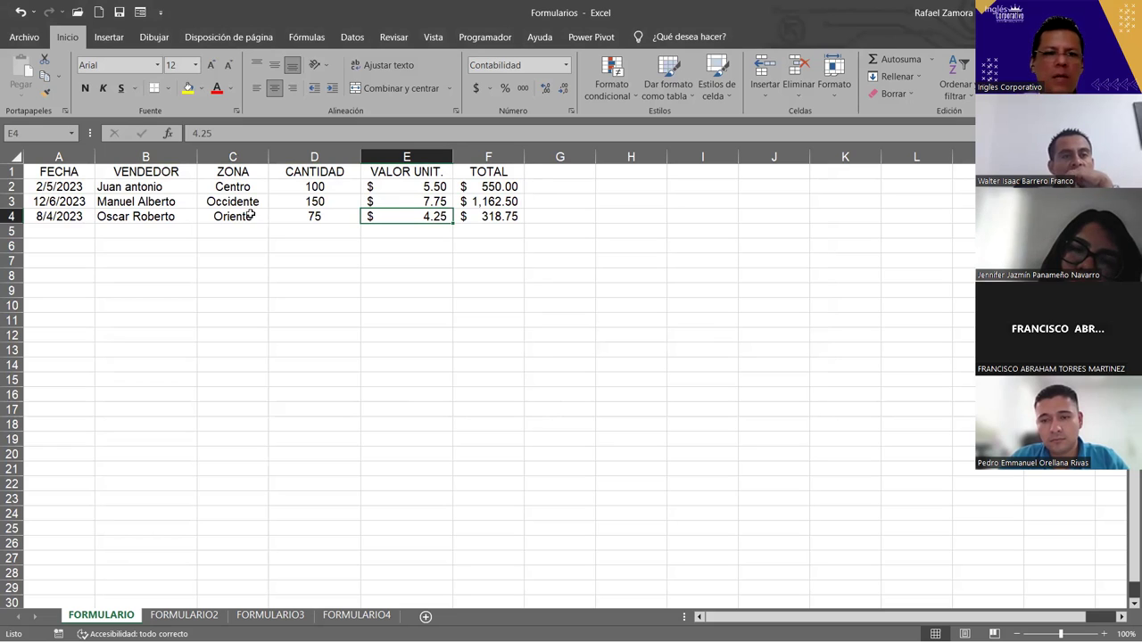
click(238, 205)
click(193, 172)
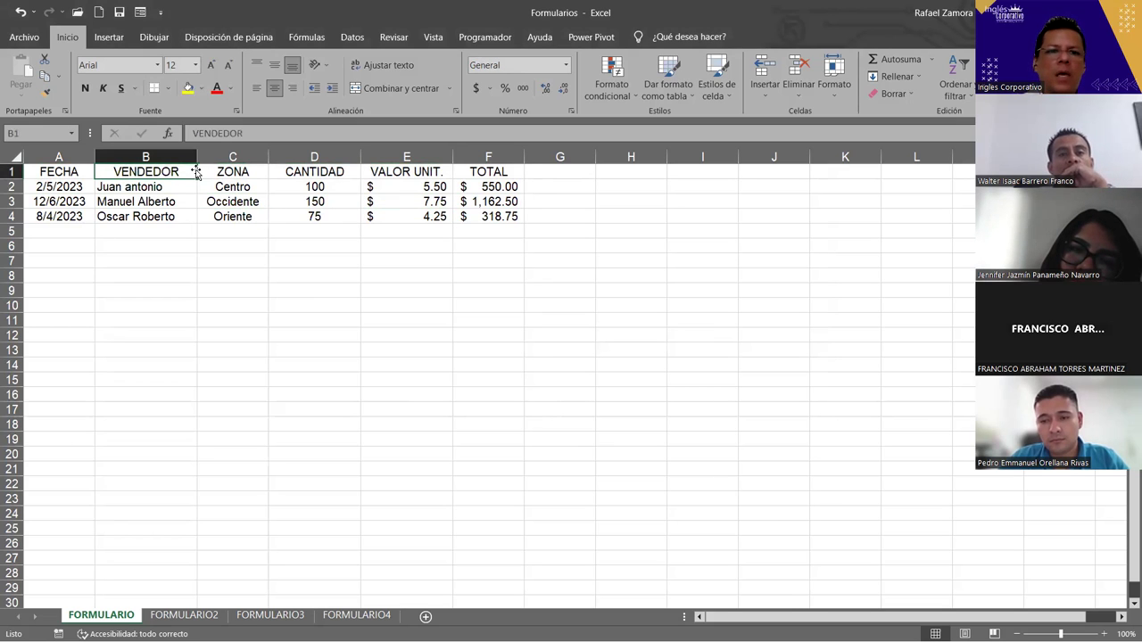
click(141, 11)
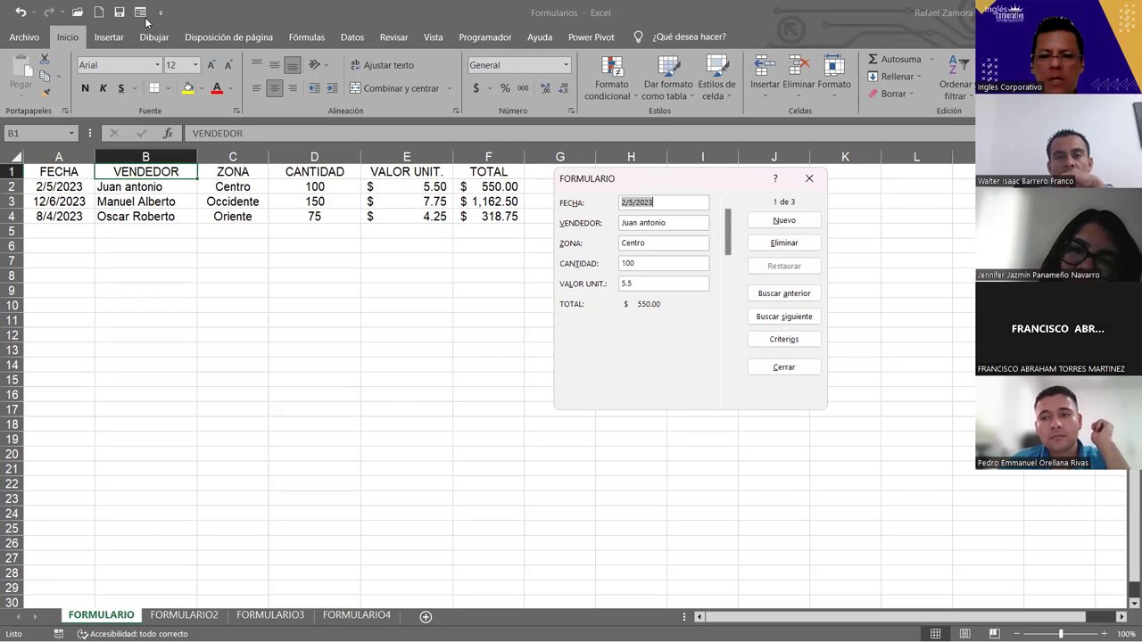
click(814, 371)
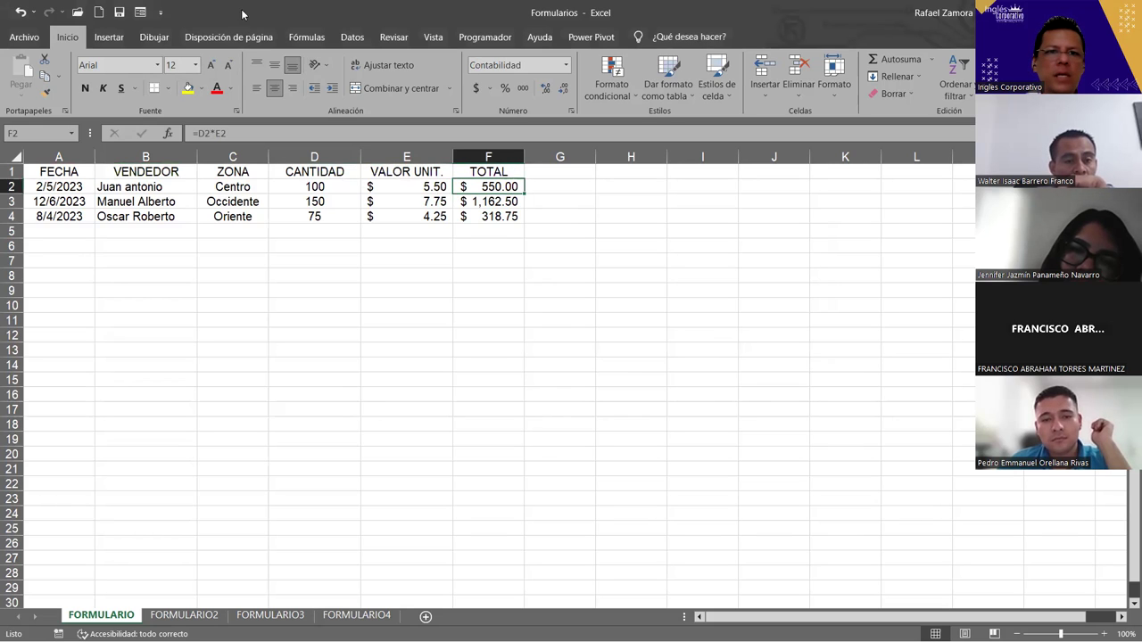
click(140, 11)
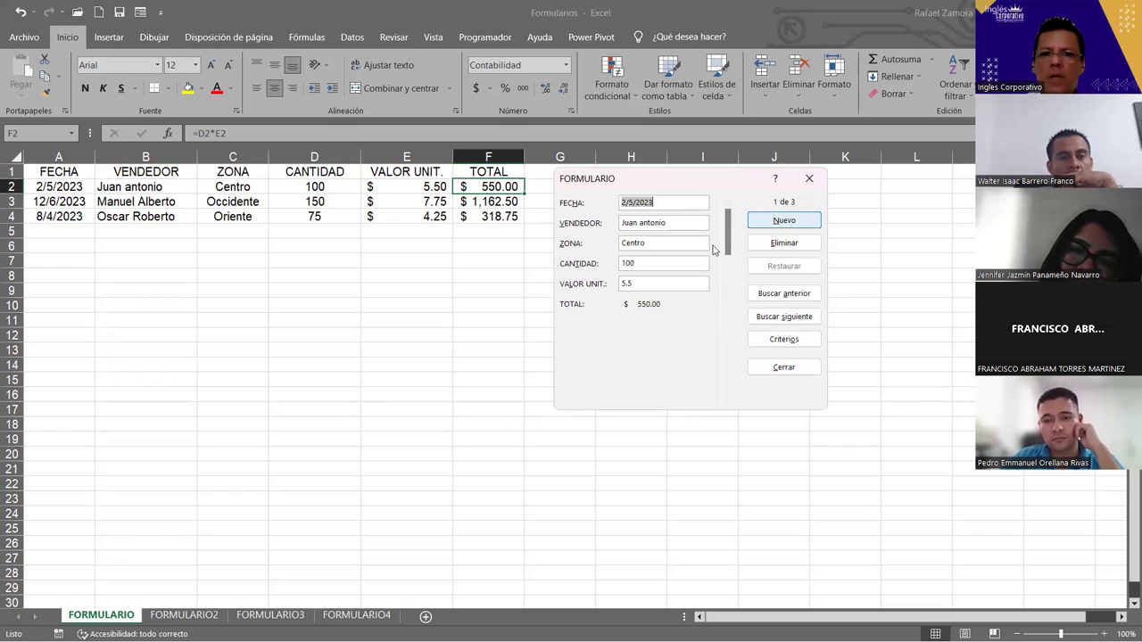
Step: Browse forward and back through the three sales records, then switch to Criterios view
click(783, 317)
click(802, 321)
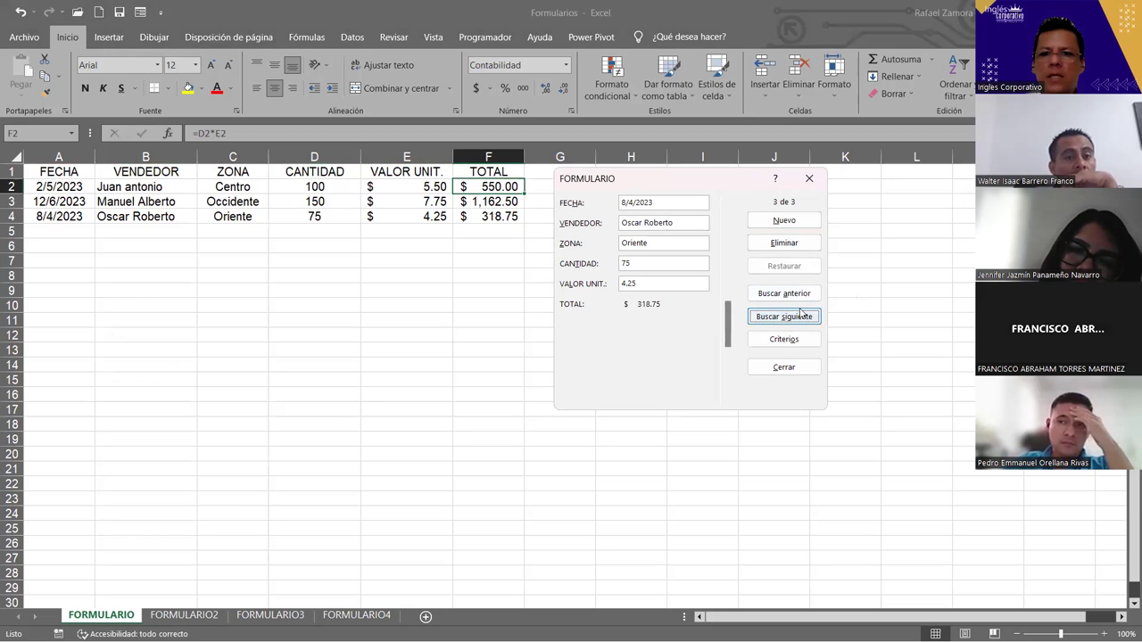
click(802, 295)
click(804, 297)
click(810, 315)
click(810, 316)
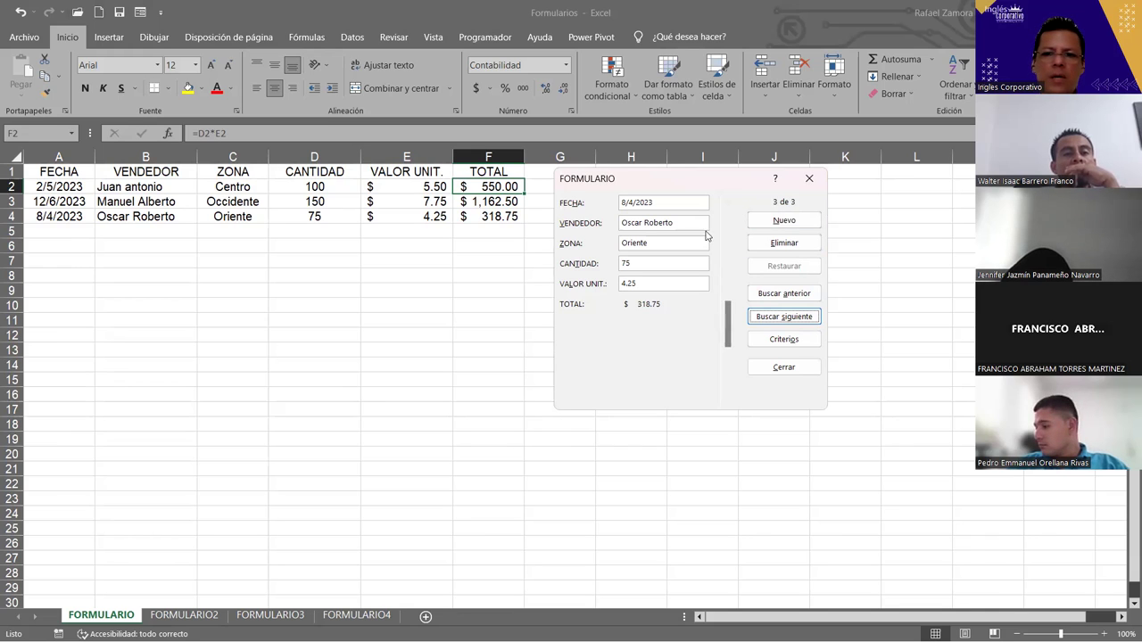
click(783, 340)
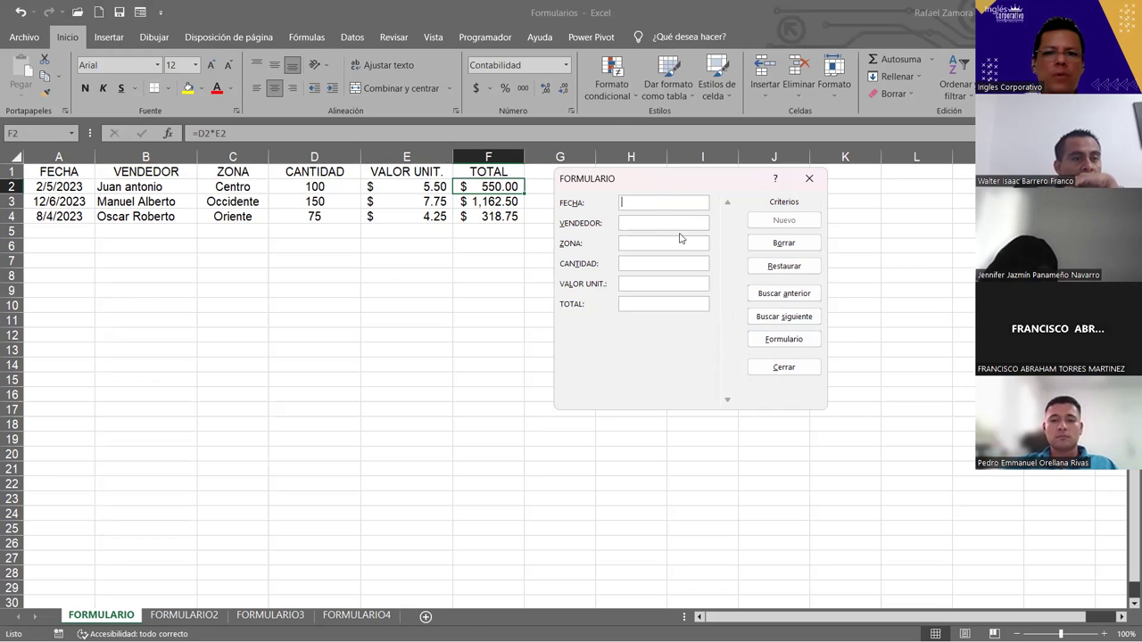
Step: Enter 'centro' as a ZONA criterion, then return to record 3 of 3
click(651, 243)
text(centro)
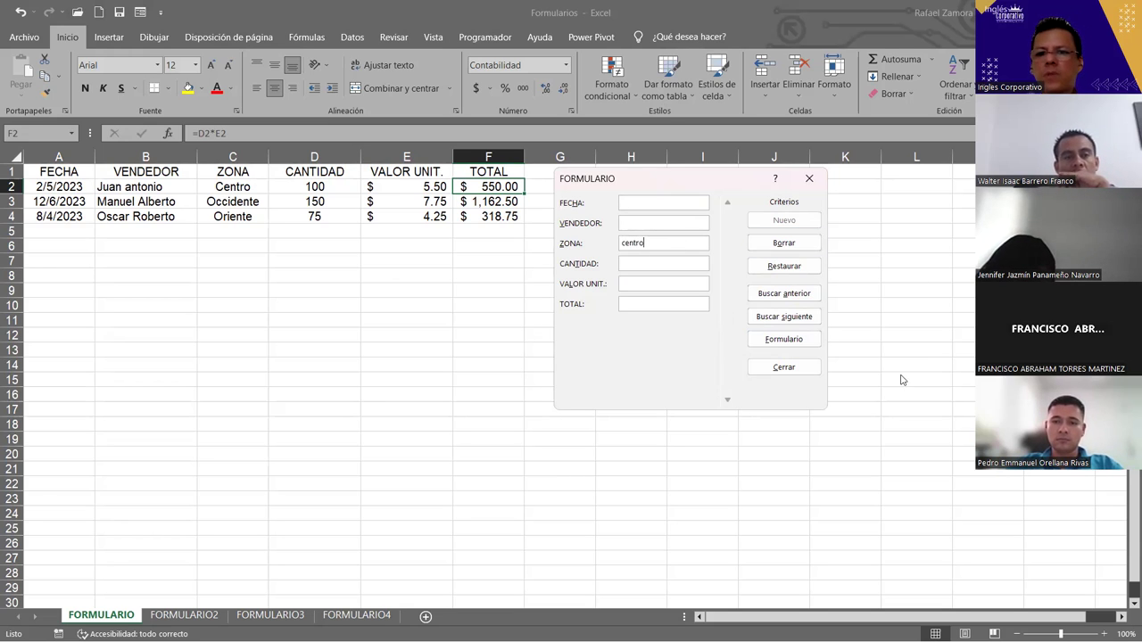
click(808, 340)
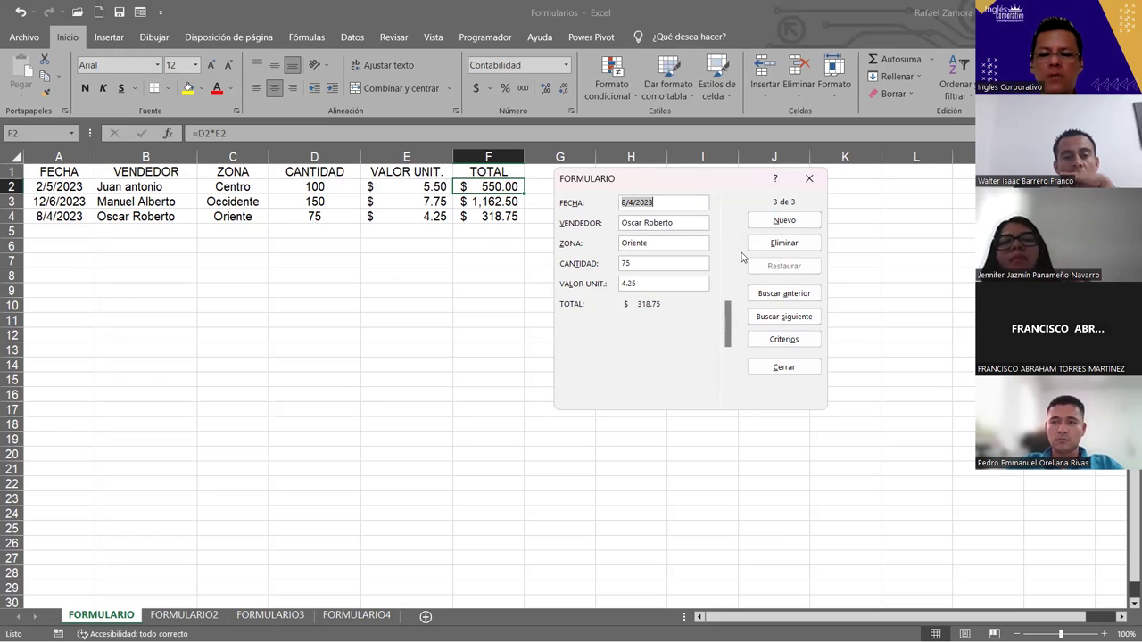
Step: Move the data form back to record 1 of 3, the 2/5/2023 Centro sale
double_click(801, 294)
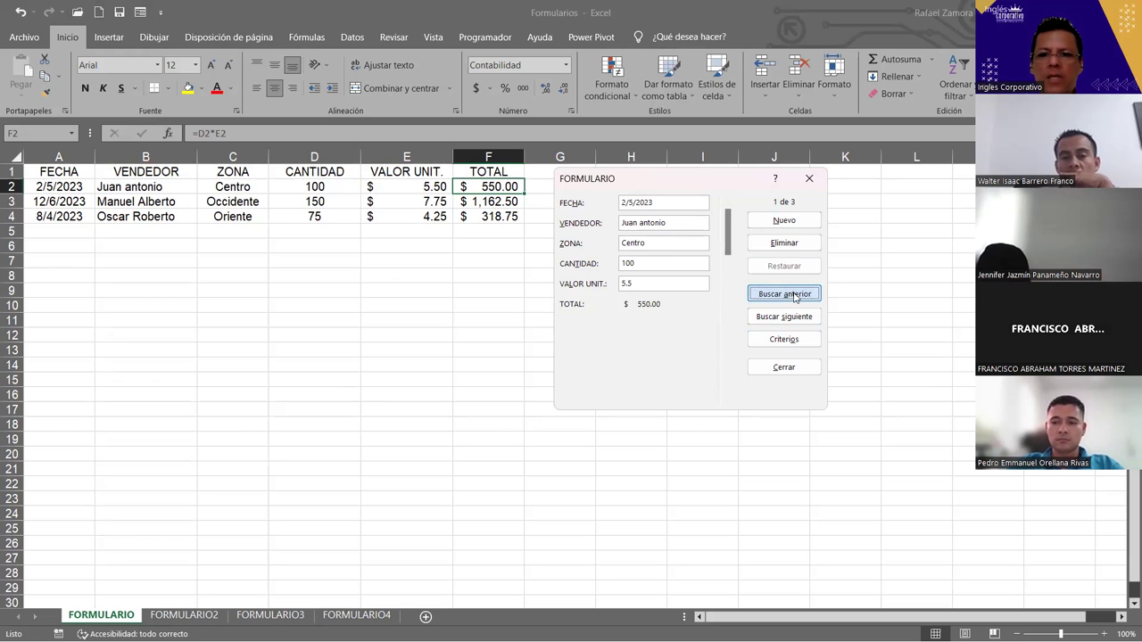
click(803, 314)
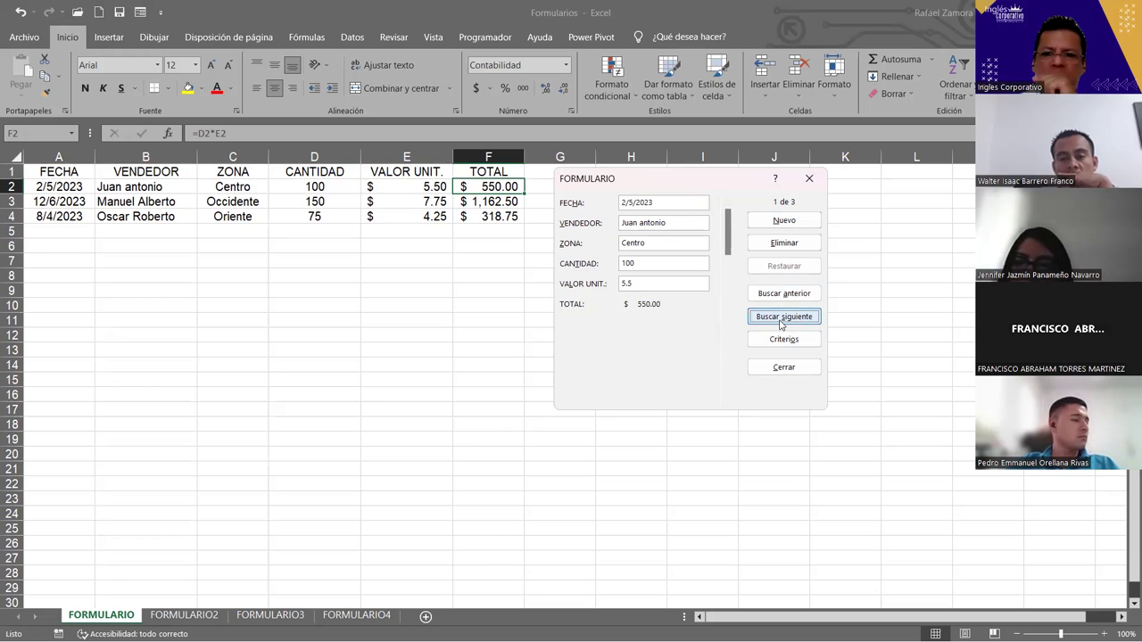
click(815, 295)
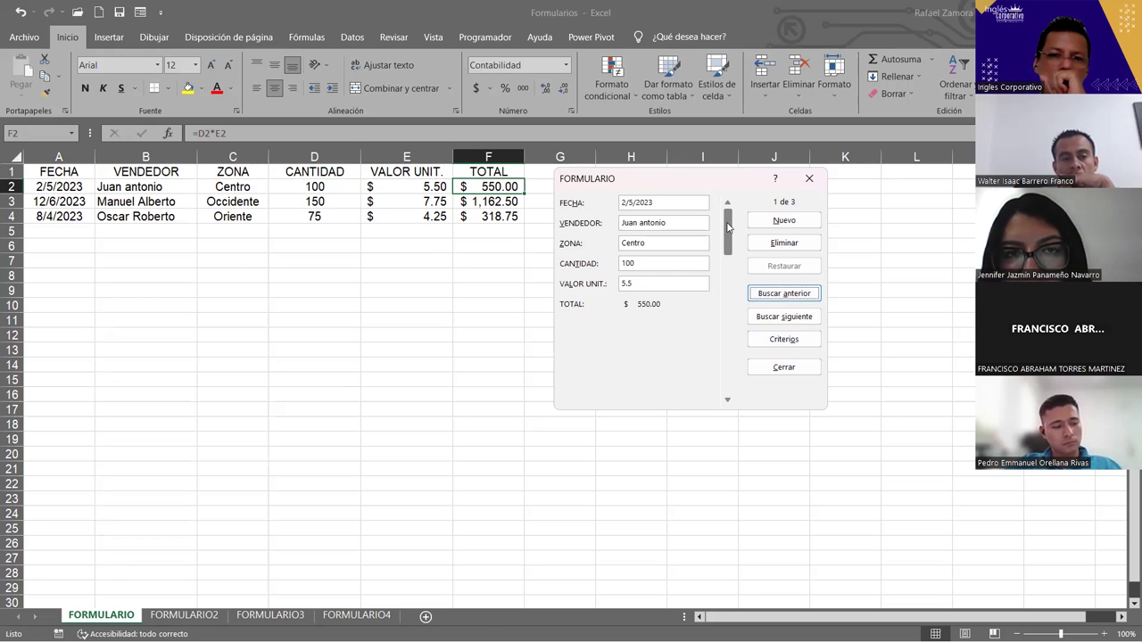
click(805, 321)
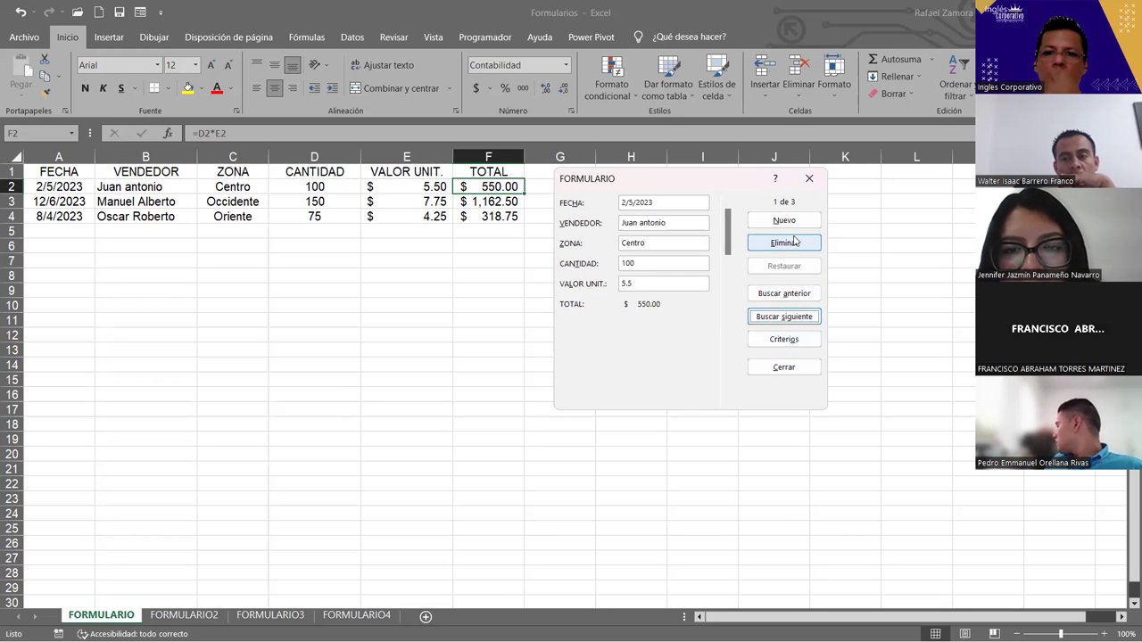
drag(728, 228, 739, 384)
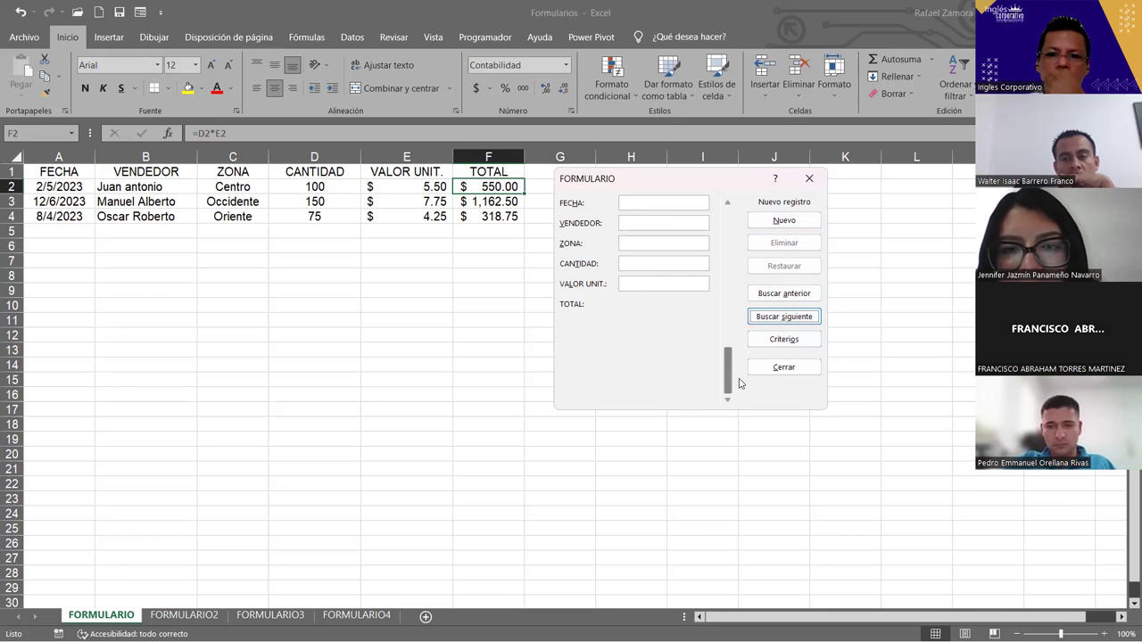
click(785, 294)
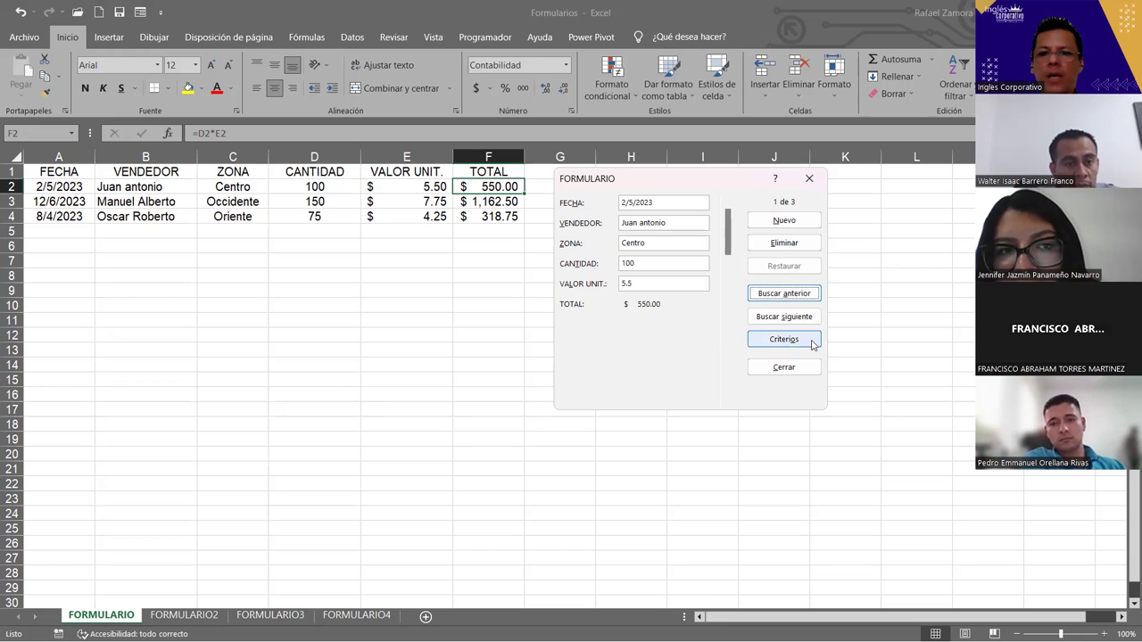
Step: Reopen the data form and delete record 1, the 2/5/2023 Centro sale, confirming with Aceptar
click(784, 367)
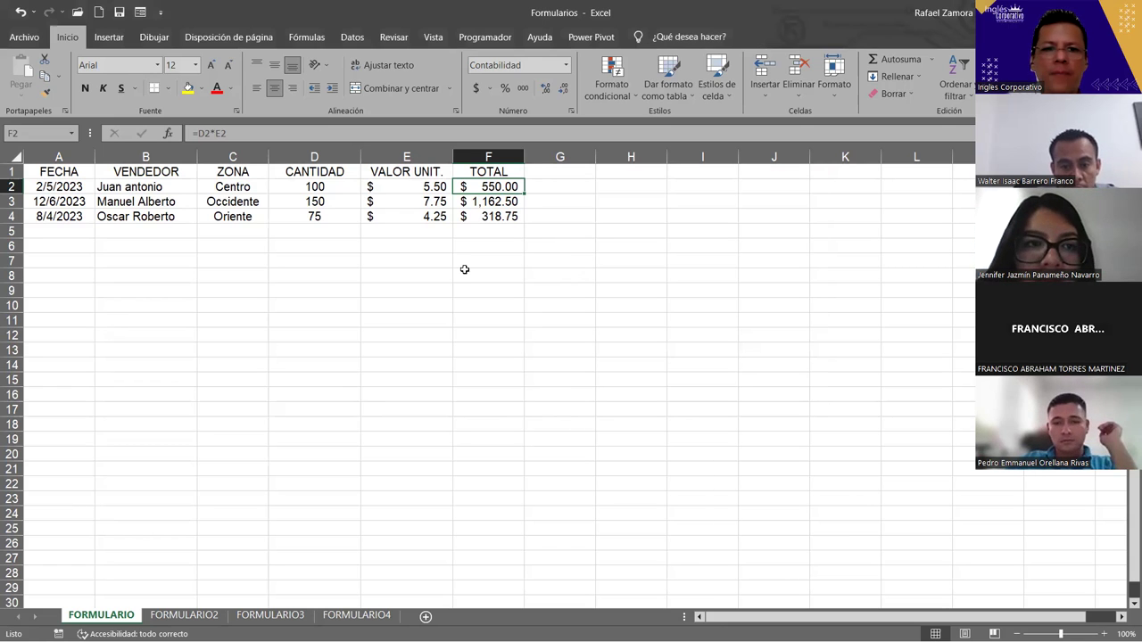
click(408, 185)
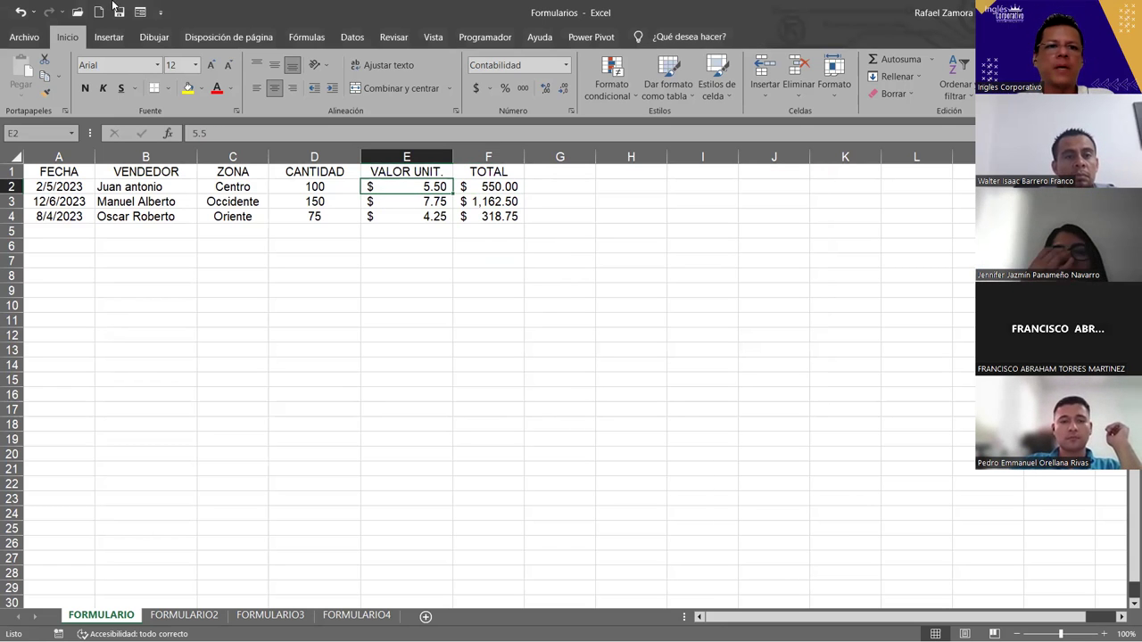
click(140, 12)
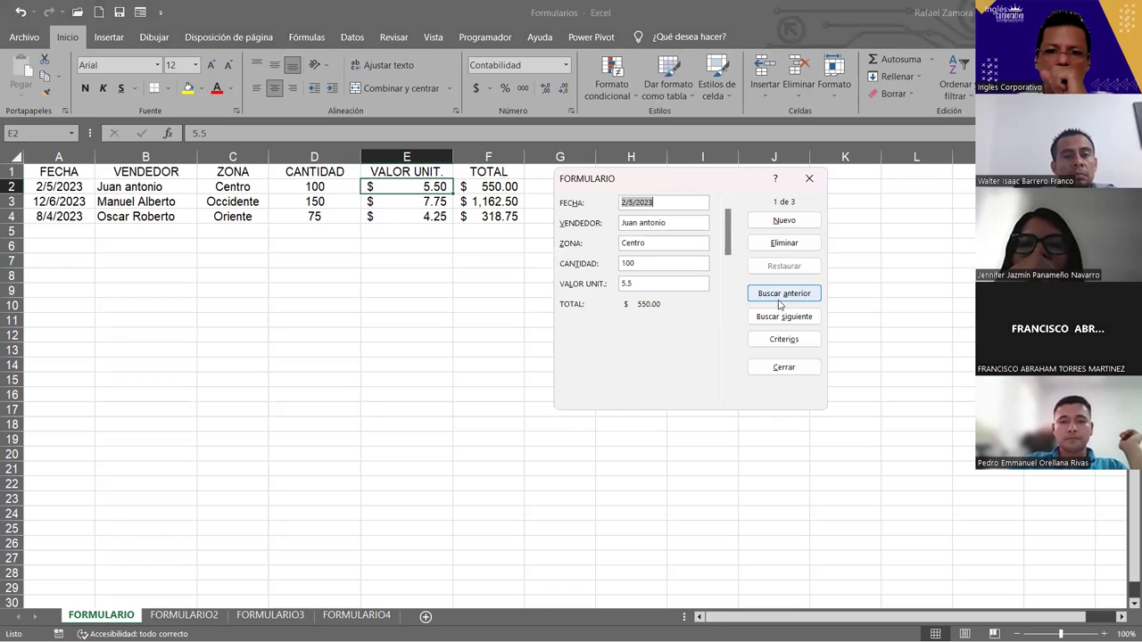
click(794, 240)
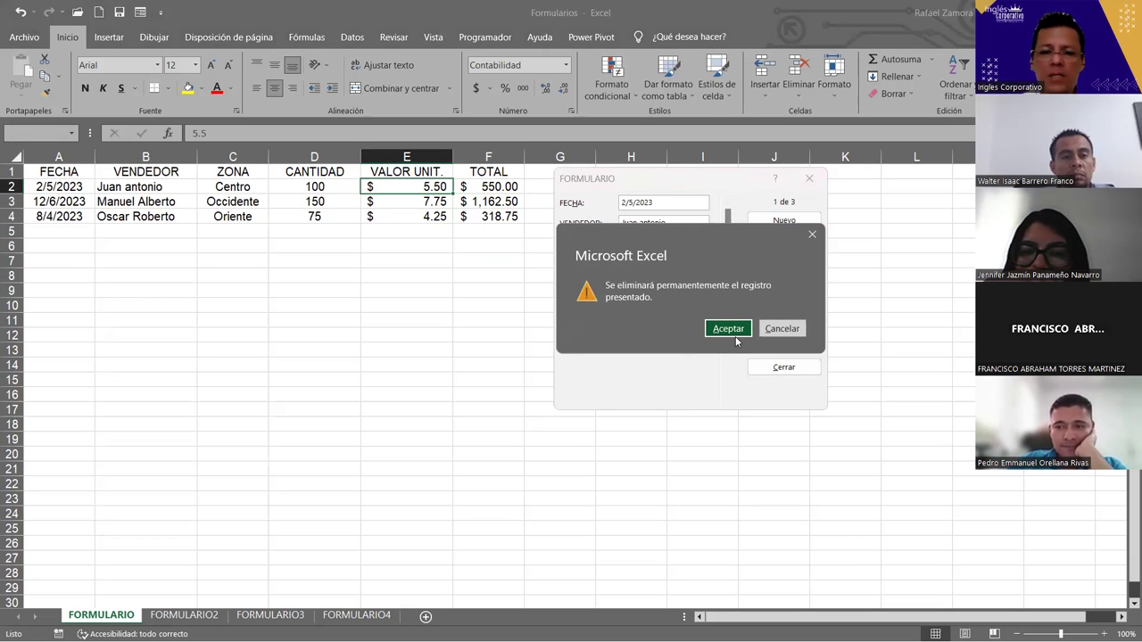
click(736, 340)
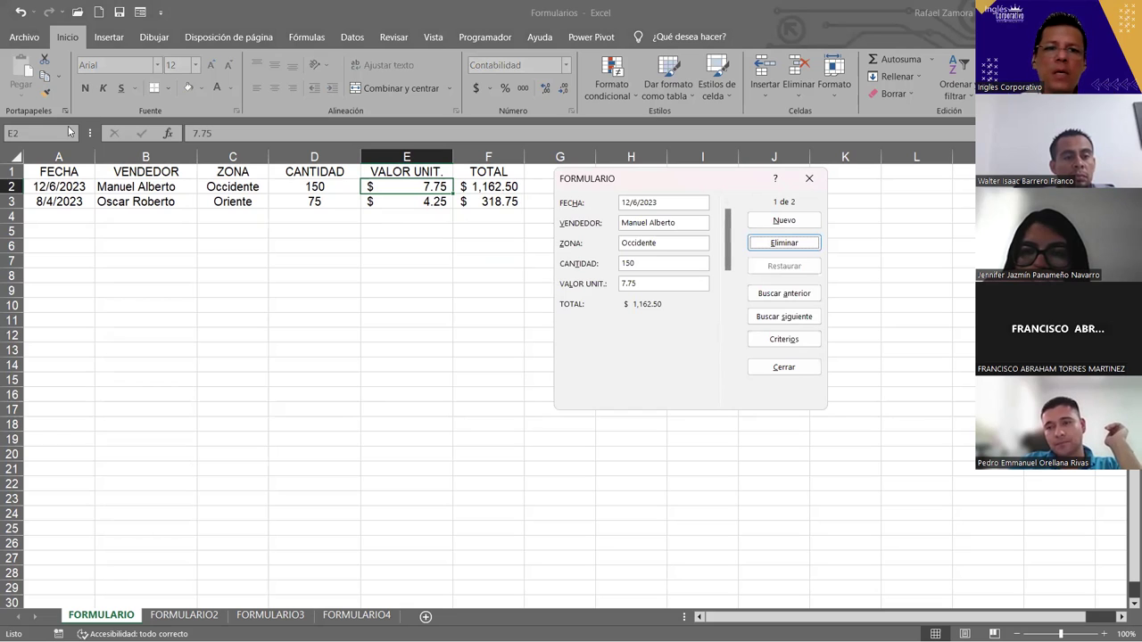
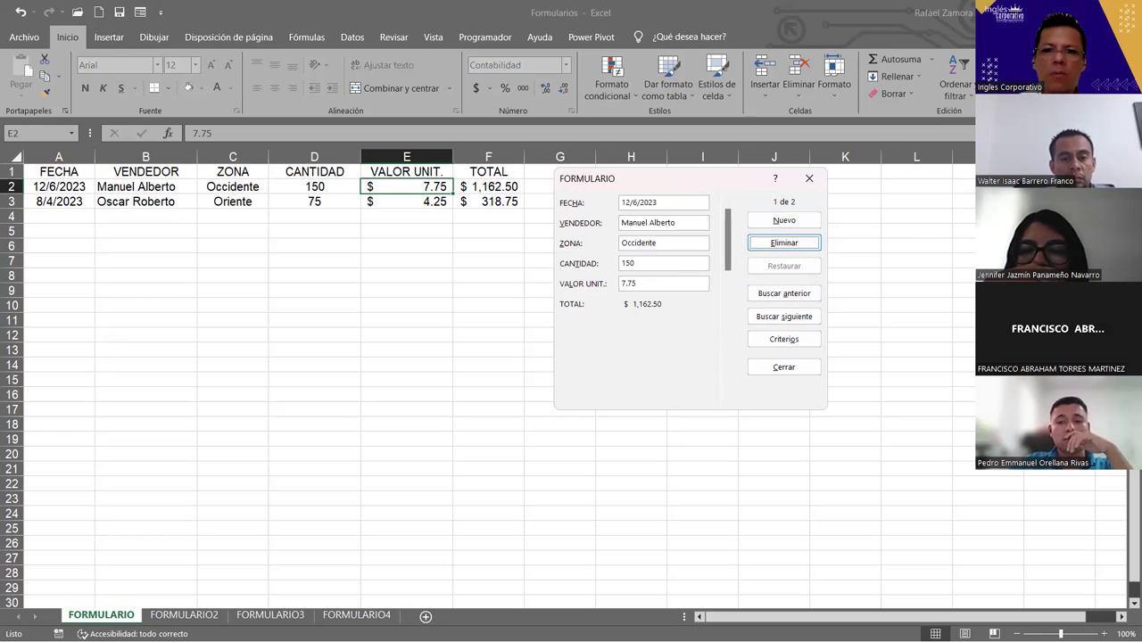
Step: Close the FORMULARIO data form and display the FORMULARIO2 product table sheet
click(802, 366)
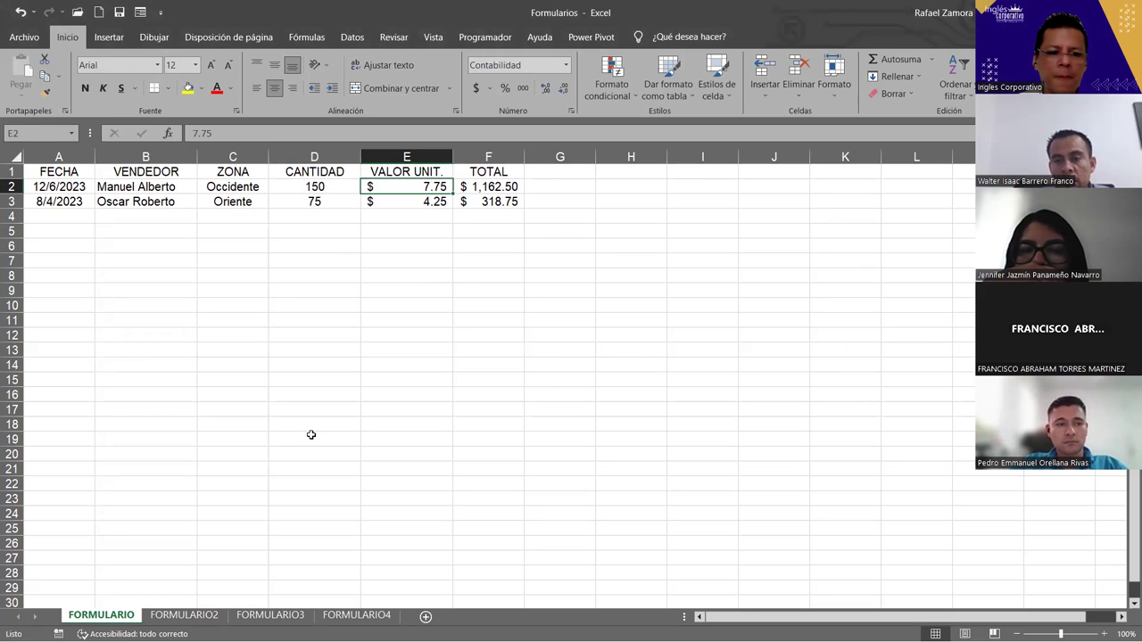
click(184, 614)
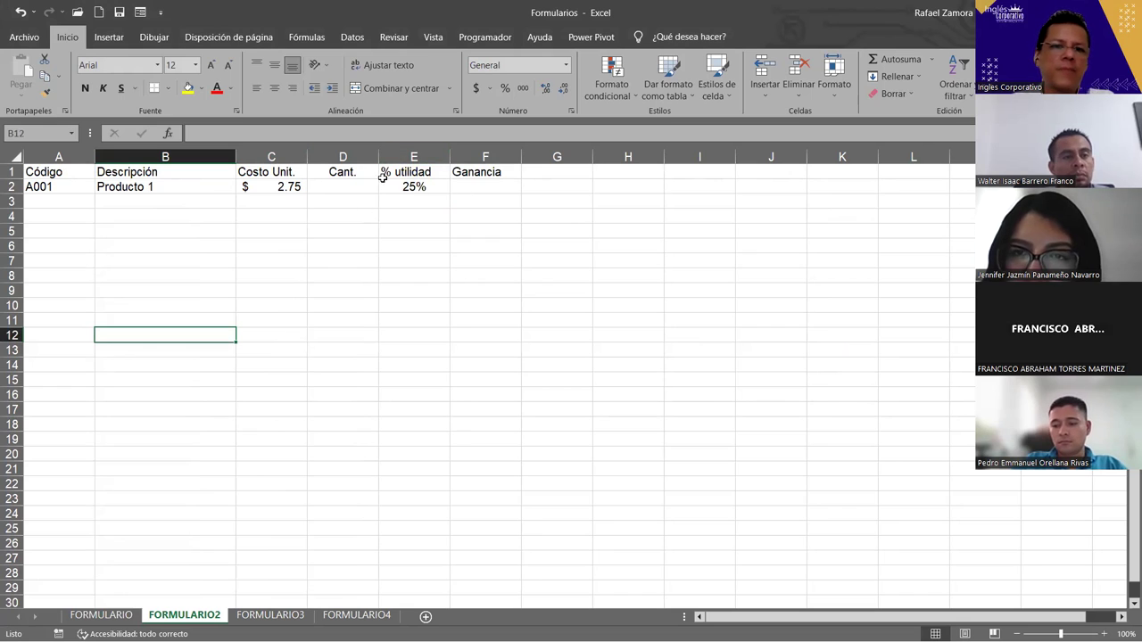
click(348, 183)
click(499, 186)
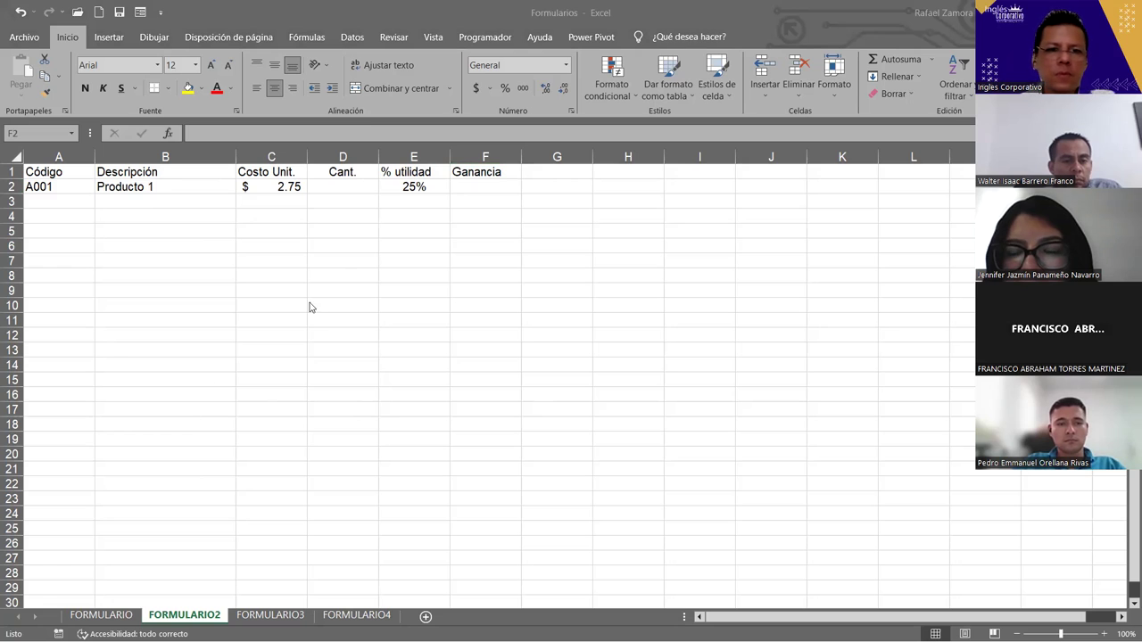
key(alt+Tab)
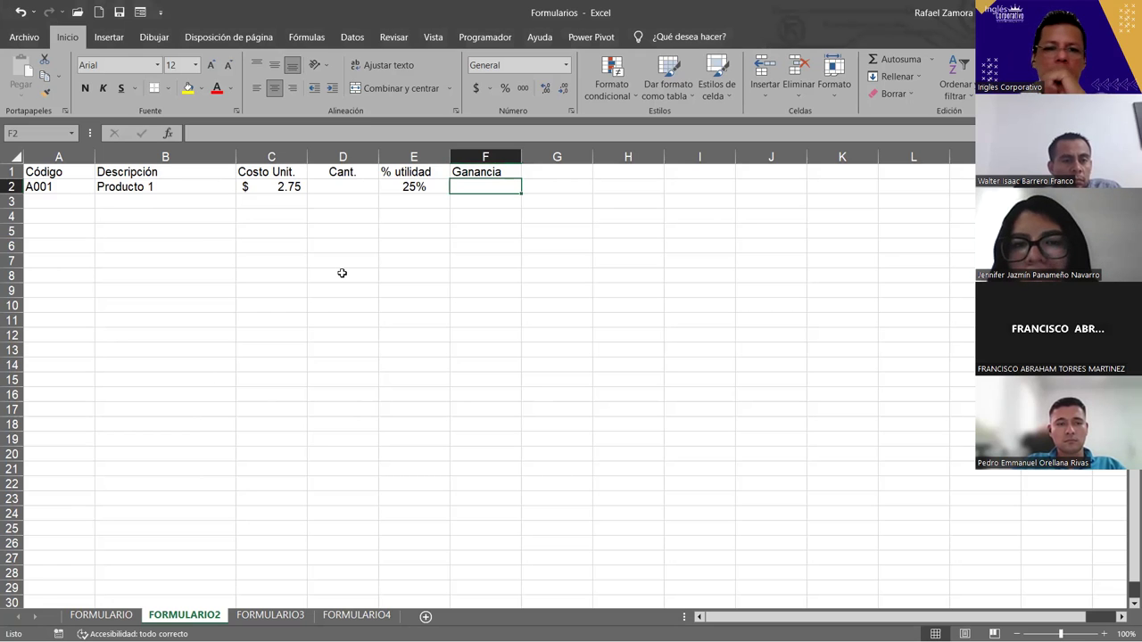
Step: Select cell D2 under Cant. for product A001's quantity
click(366, 188)
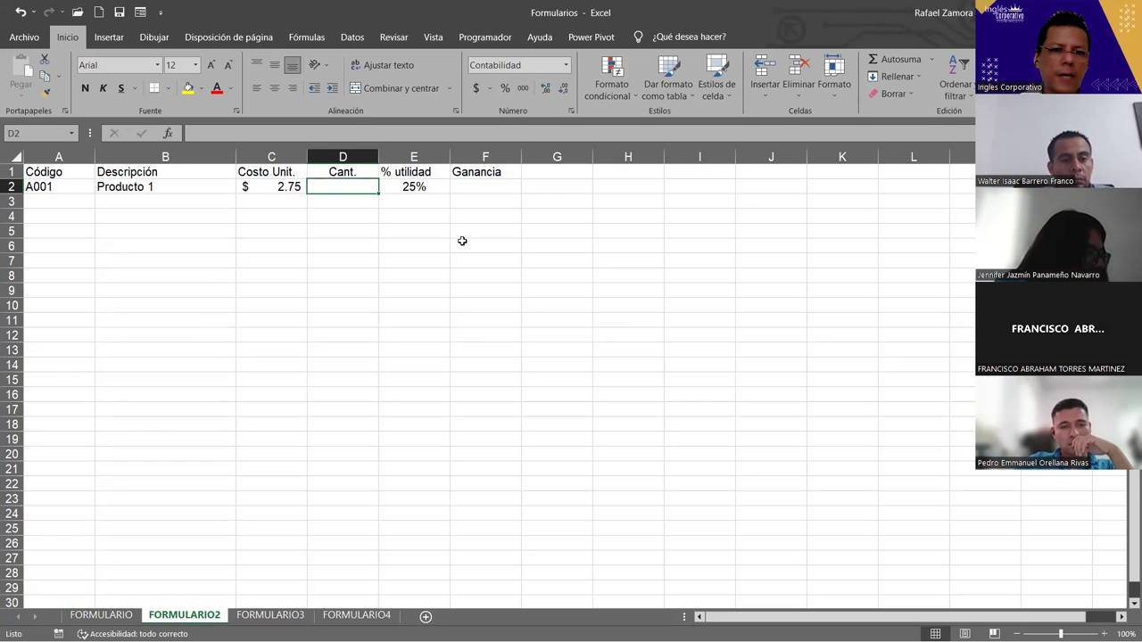
Step: Enter 100 in D2, format D2:D6 as General, and centre D2
text(100)
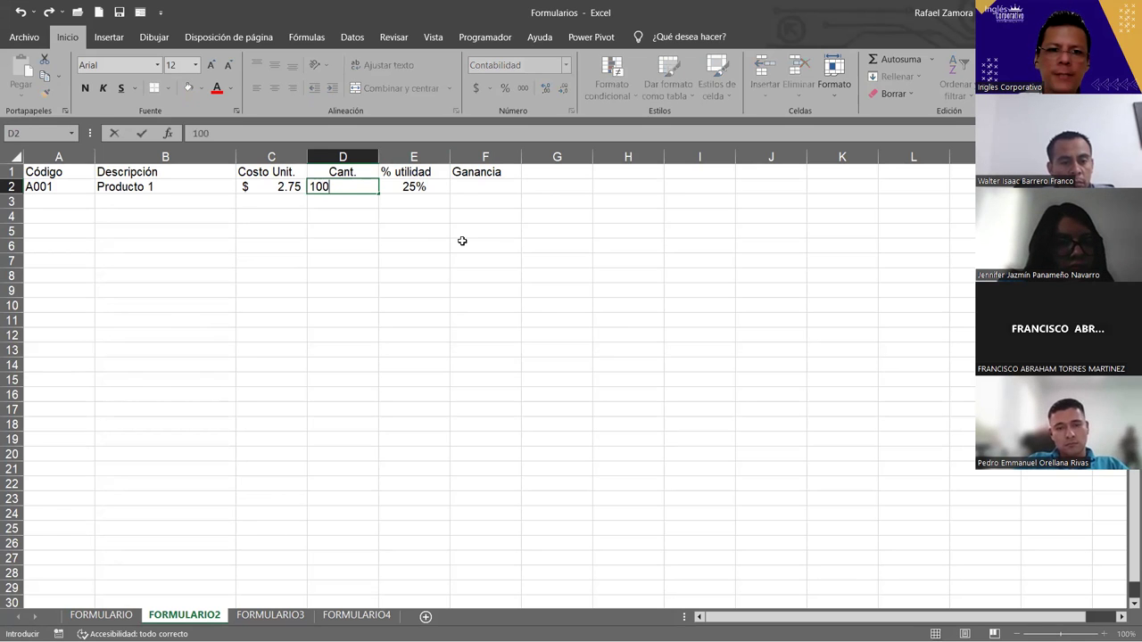
key(Return)
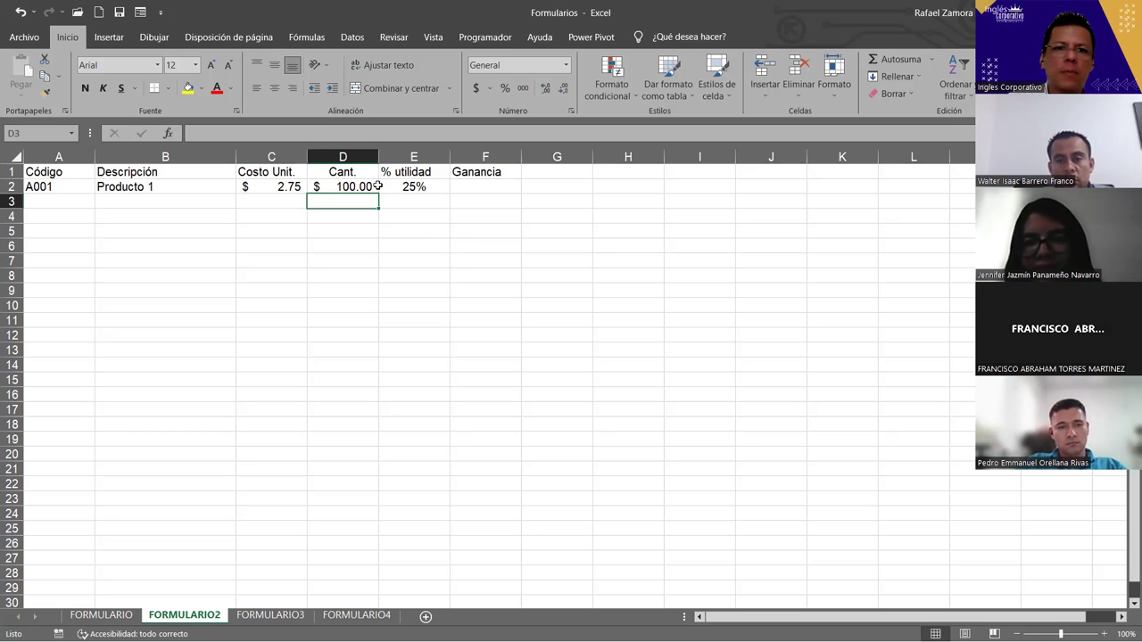
drag(370, 186, 419, 382)
drag(342, 186, 343, 246)
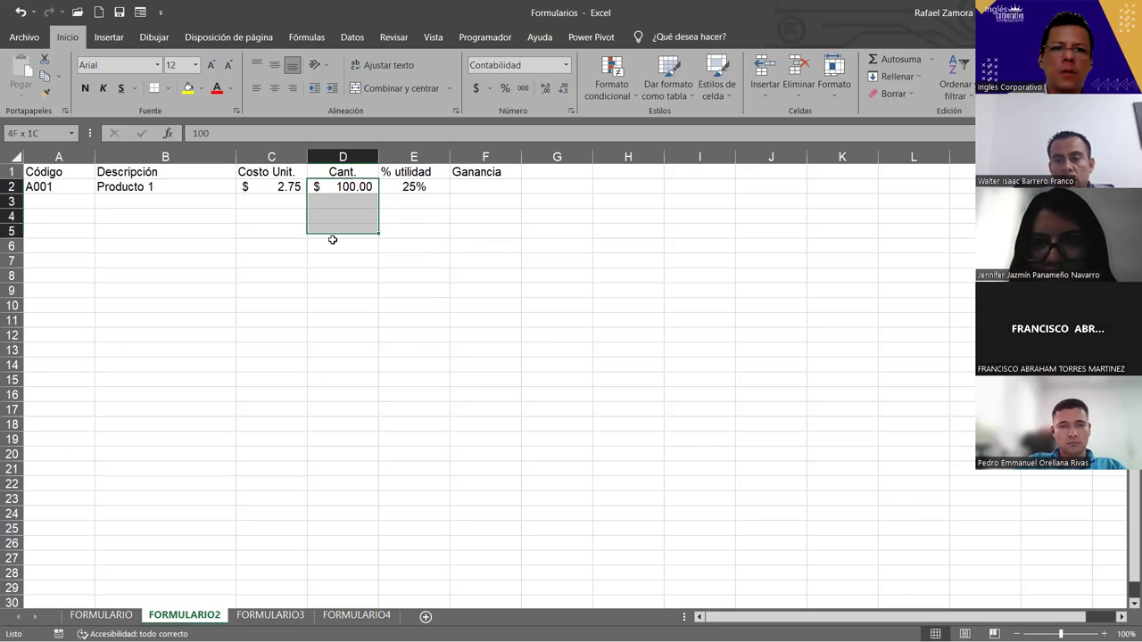
click(566, 66)
click(500, 88)
click(345, 188)
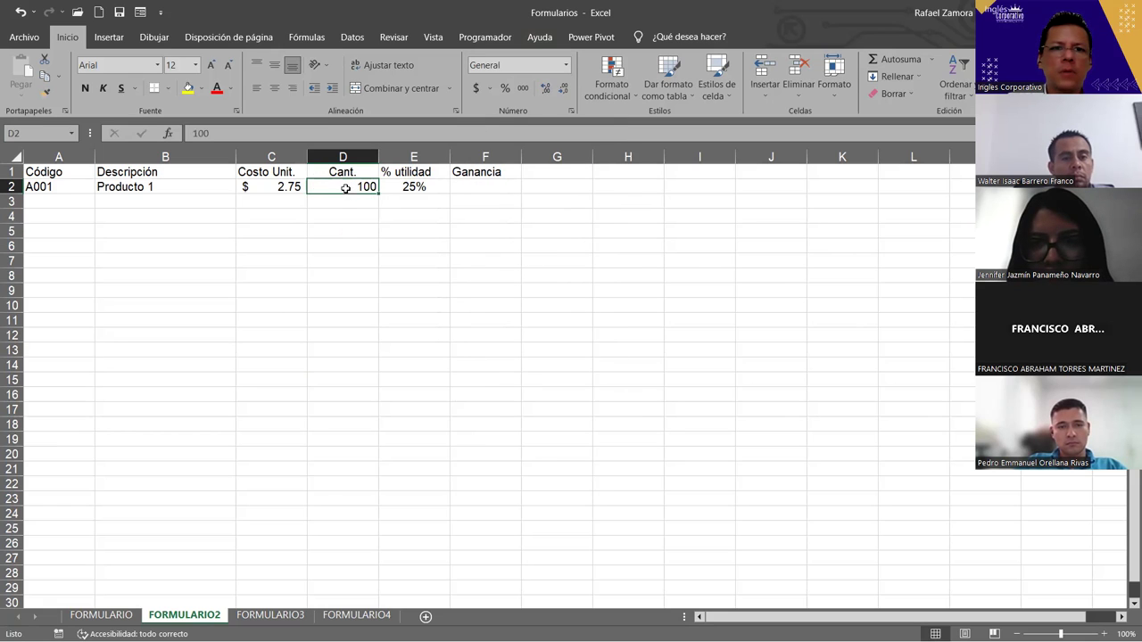
click(274, 87)
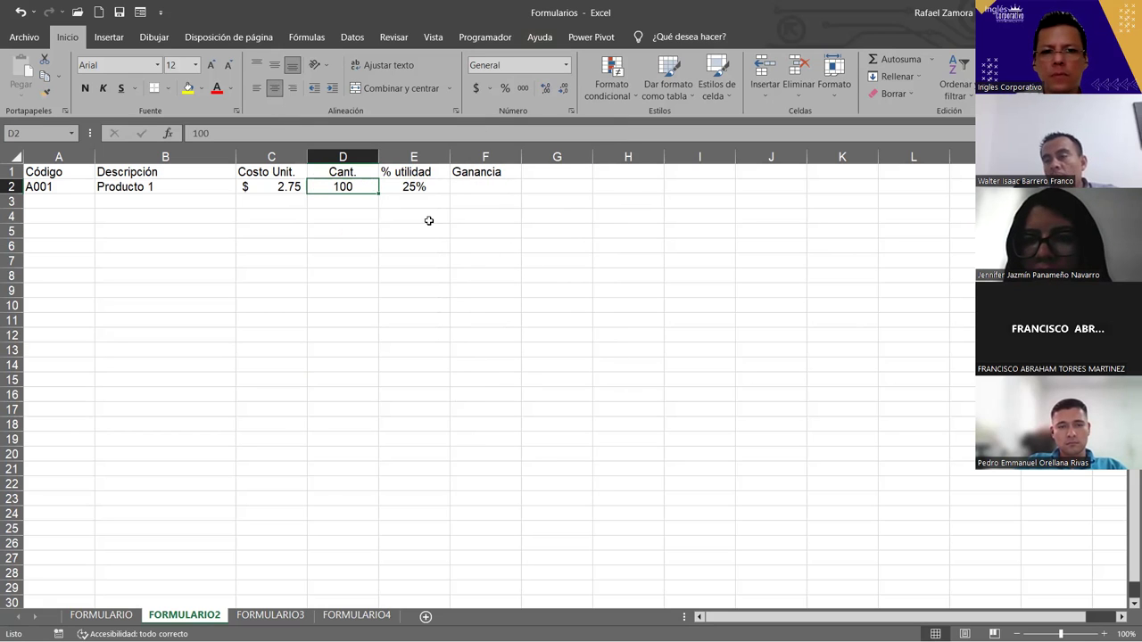
Step: Enter quantities 150, 300, 175 and 160 in D3:D6 and centre the whole Cant. column
click(367, 204)
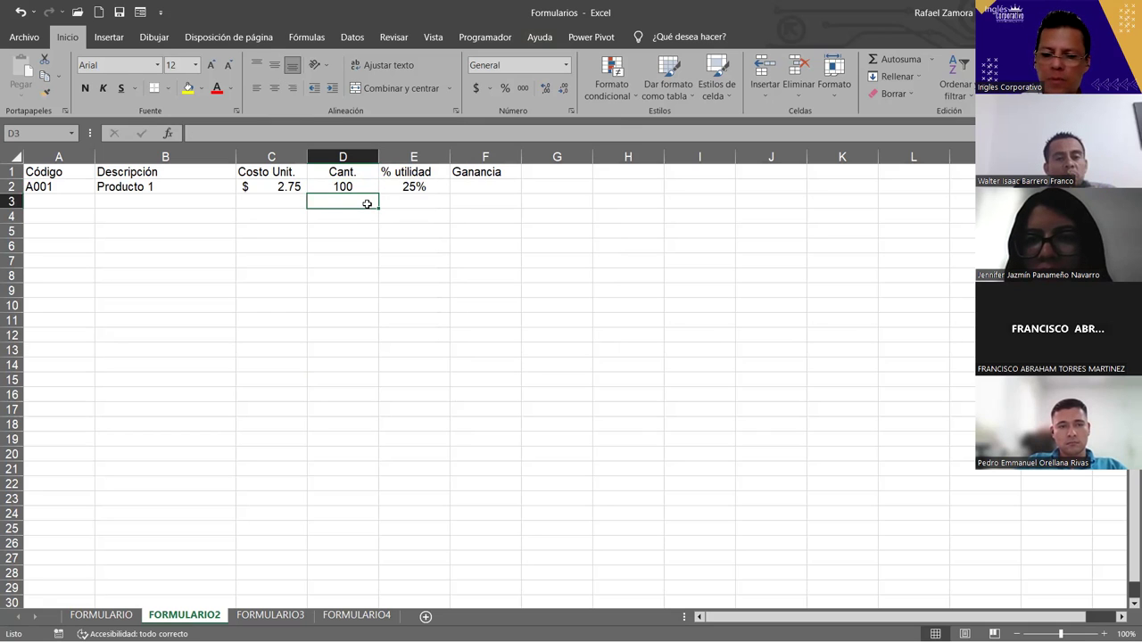
text(150)
key(Return)
text(300)
key(Return)
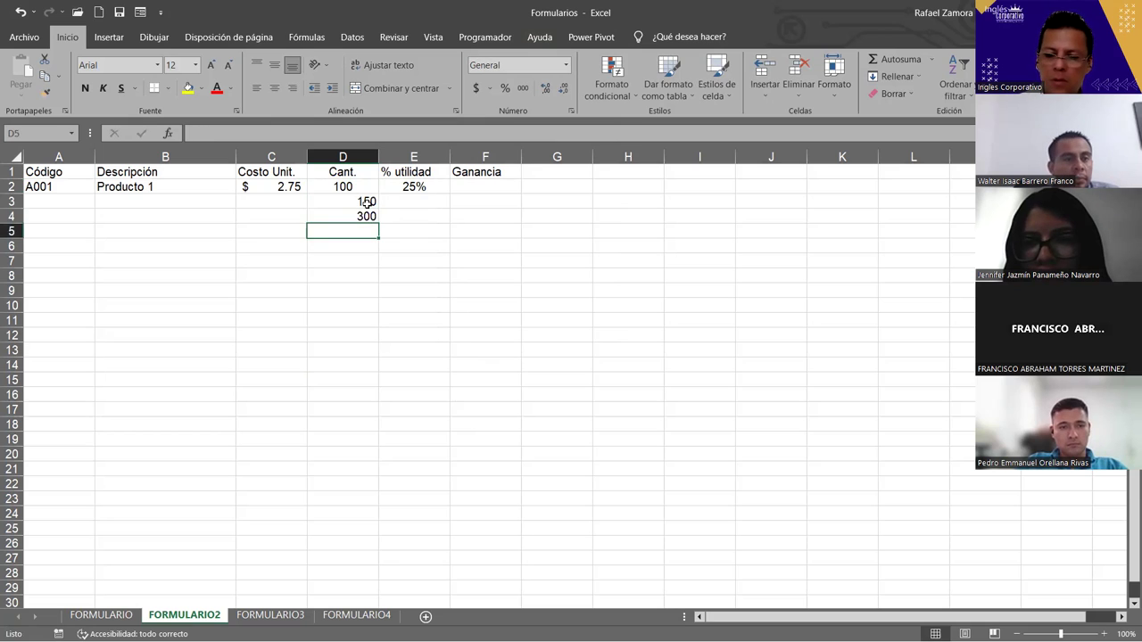
text(175)
key(Return)
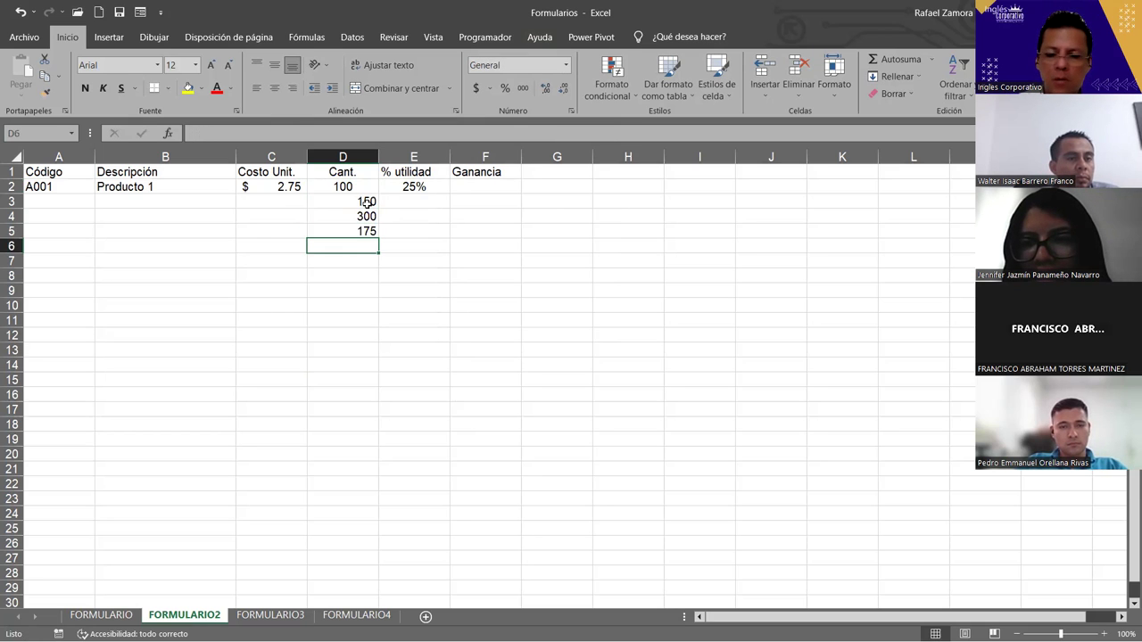
text(16)
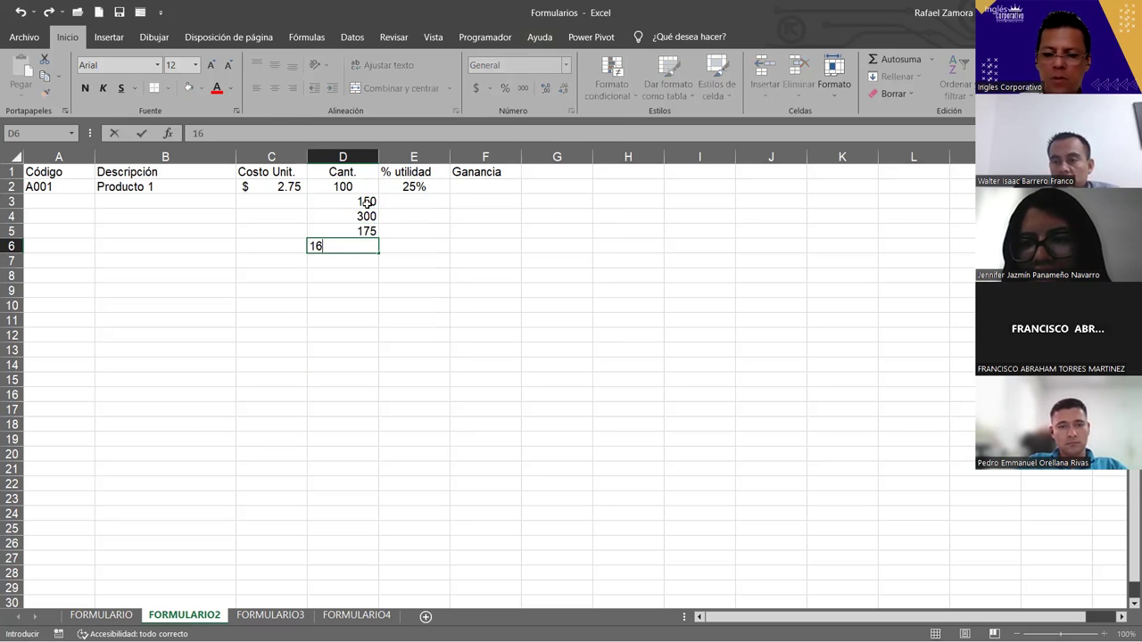
text(0)
key(Return)
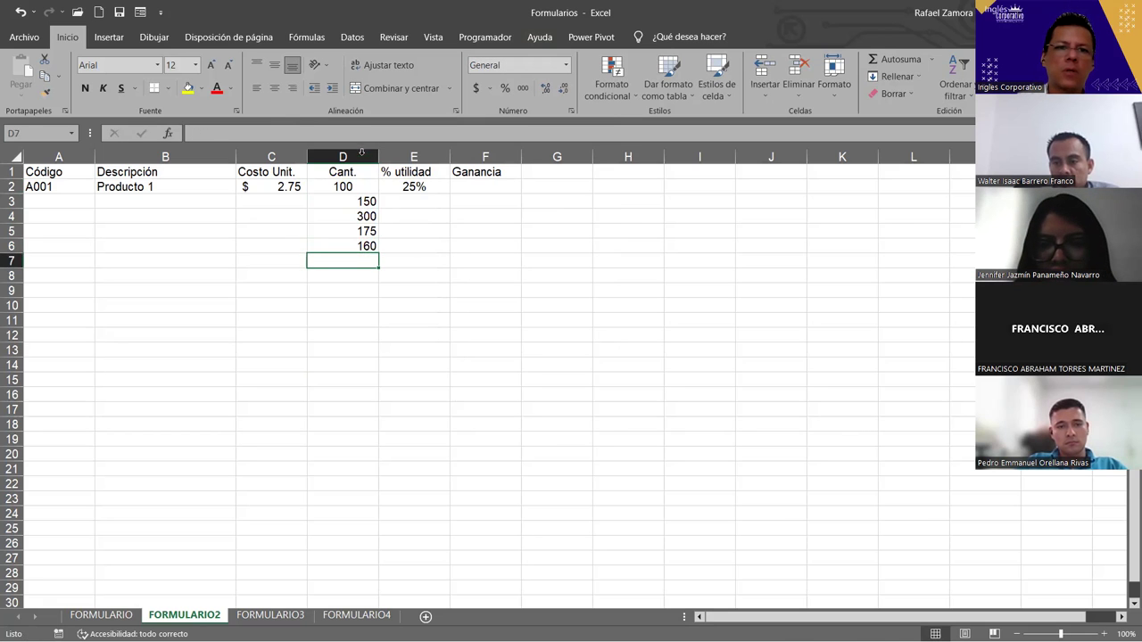
click(343, 157)
click(273, 88)
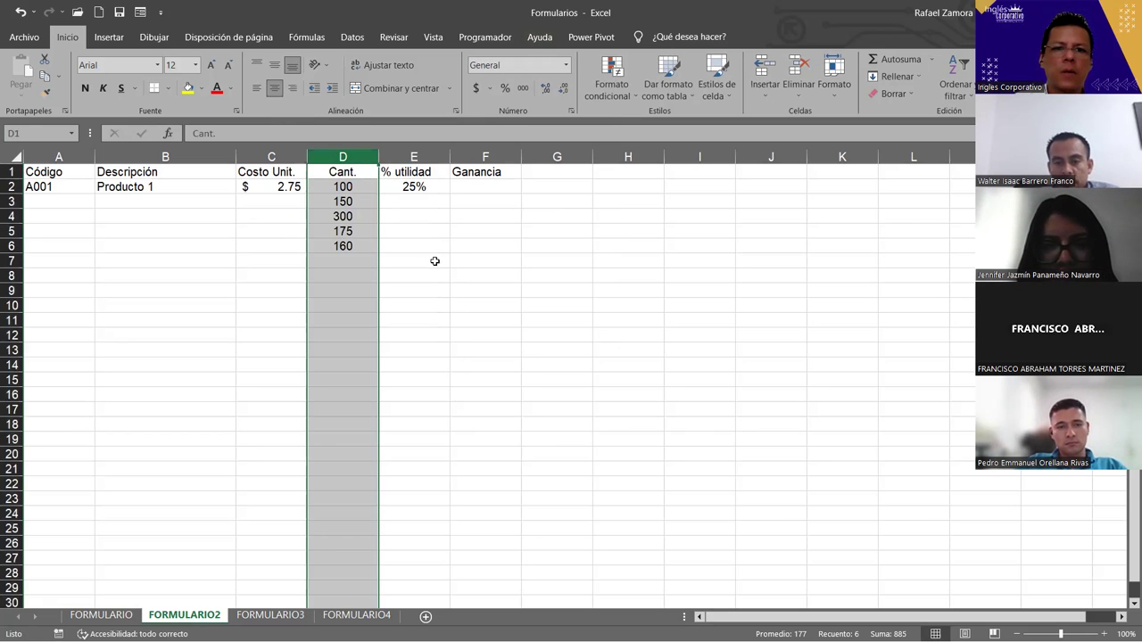
Step: Copy the 25% utility from E2 into E3 through E6
click(428, 189)
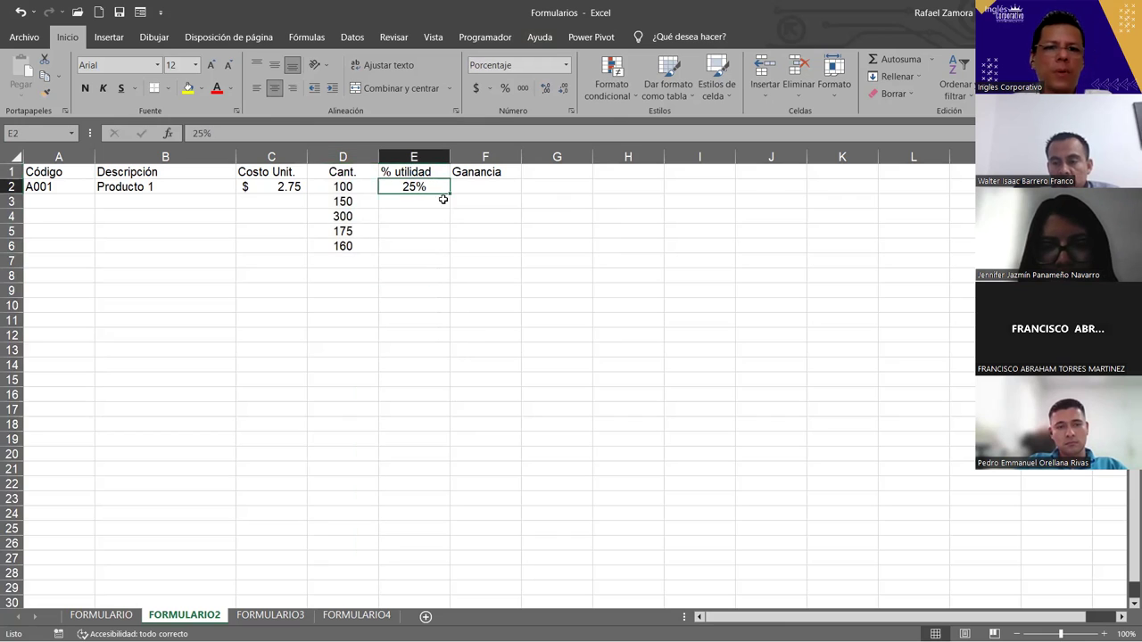
key(ctrl+c)
drag(431, 202, 431, 245)
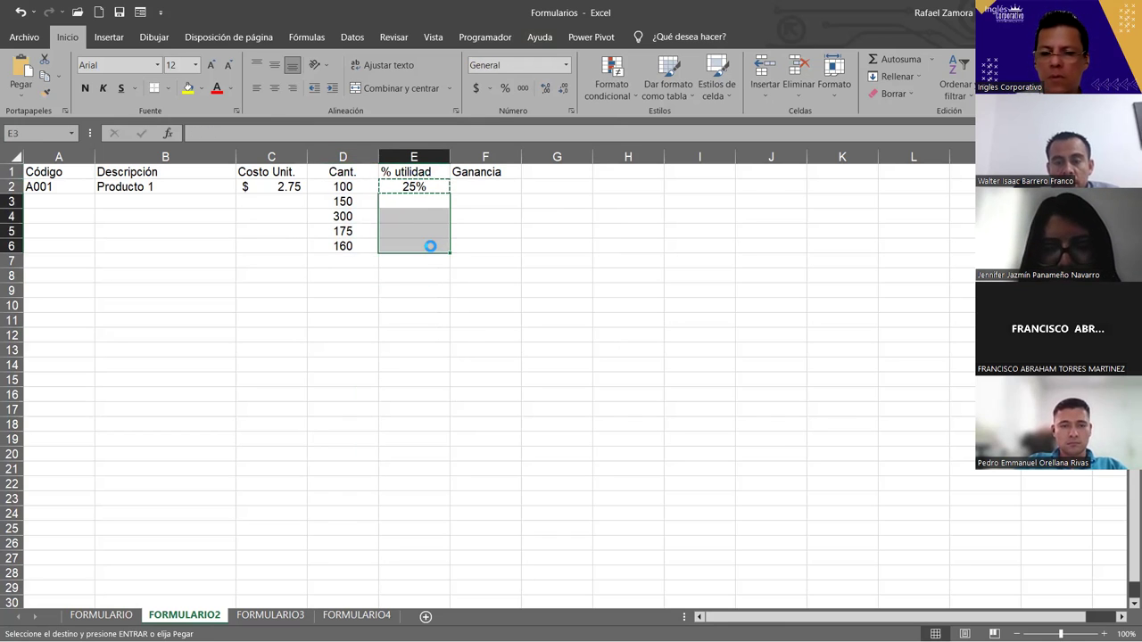
key(Return)
click(495, 234)
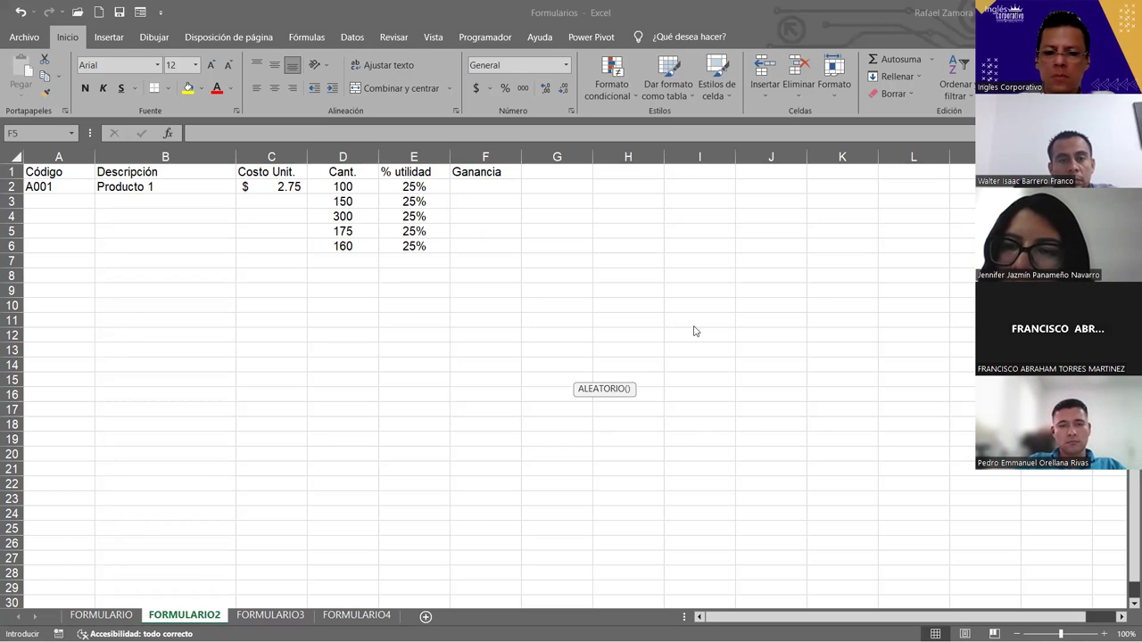
key(Escape)
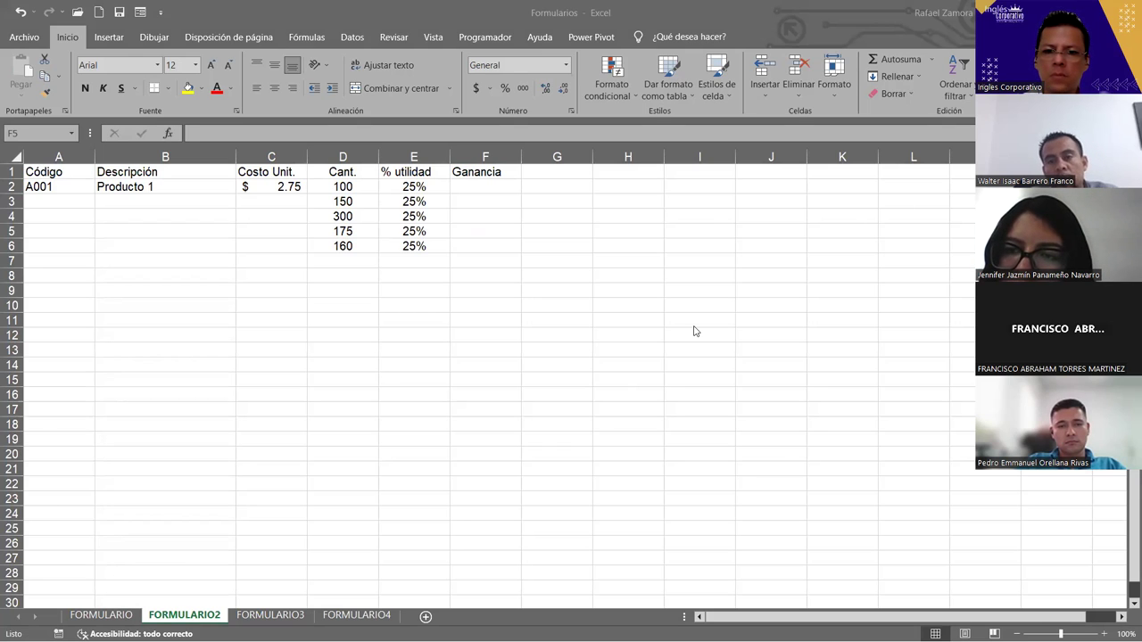
key(F2)
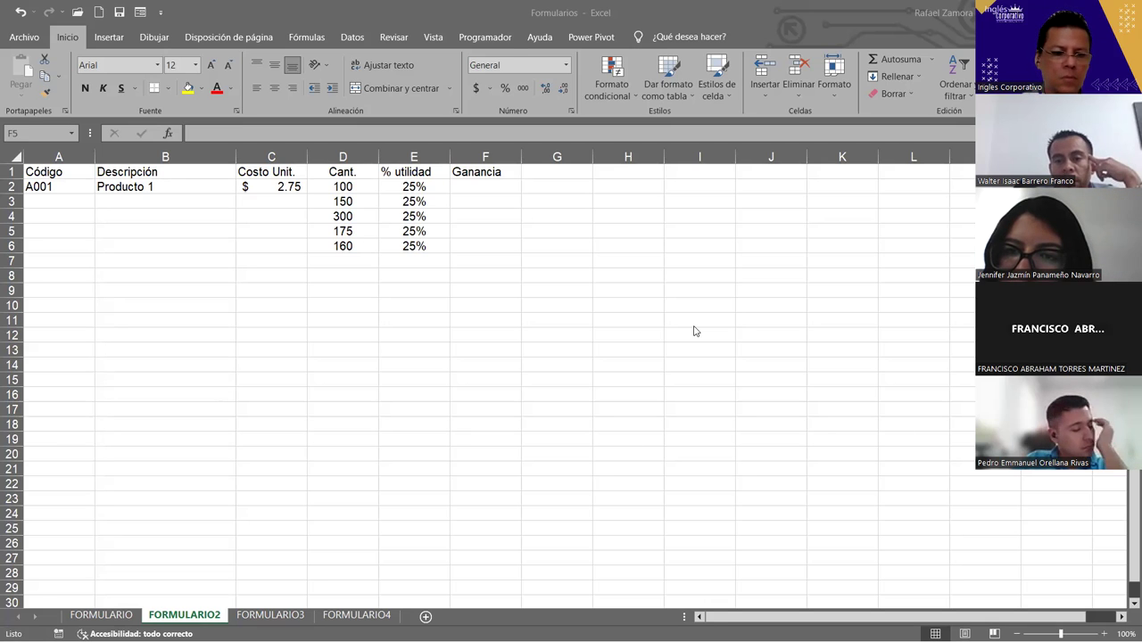
click(450, 228)
click(458, 177)
Step: Select Ganancia cell F2 and begin a formula with an equals sign
click(473, 186)
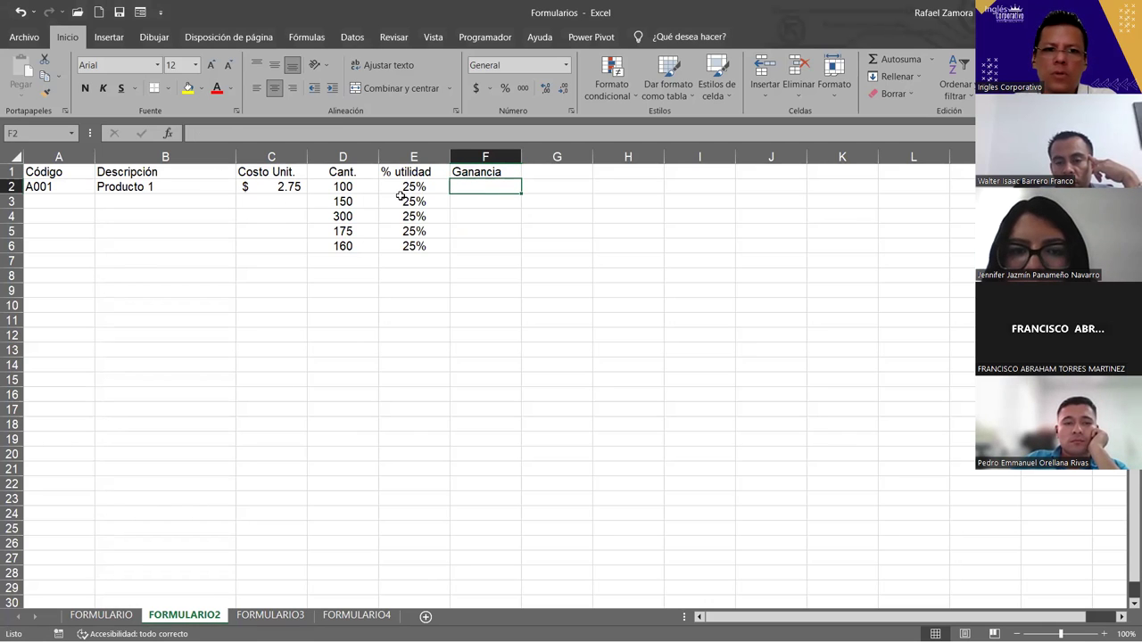
drag(273, 190, 416, 187)
click(484, 184)
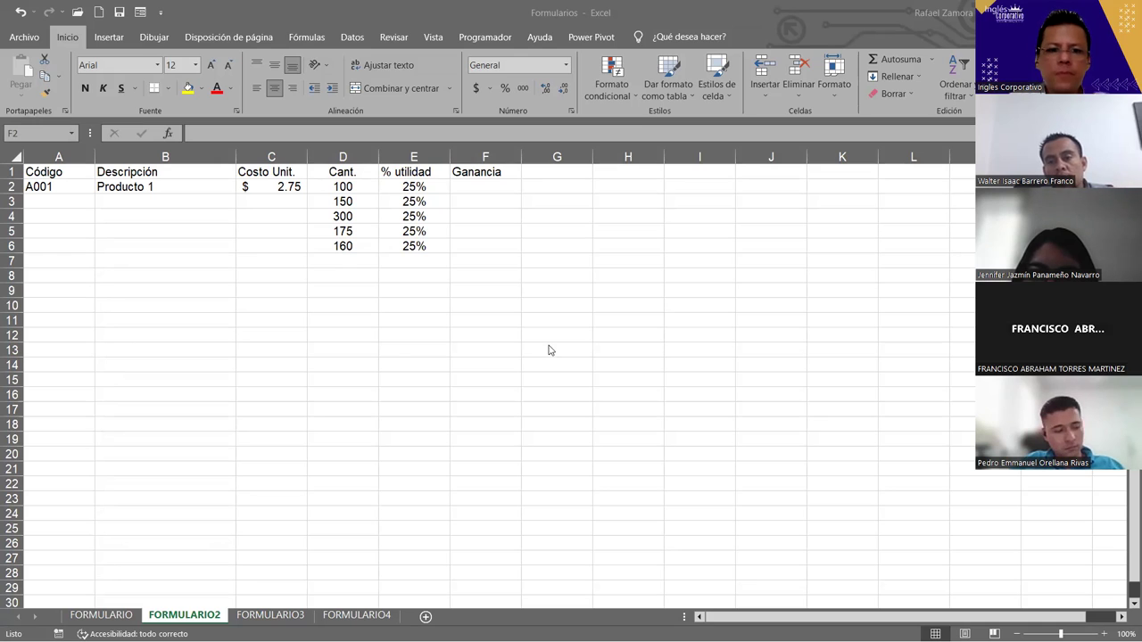
click(497, 189)
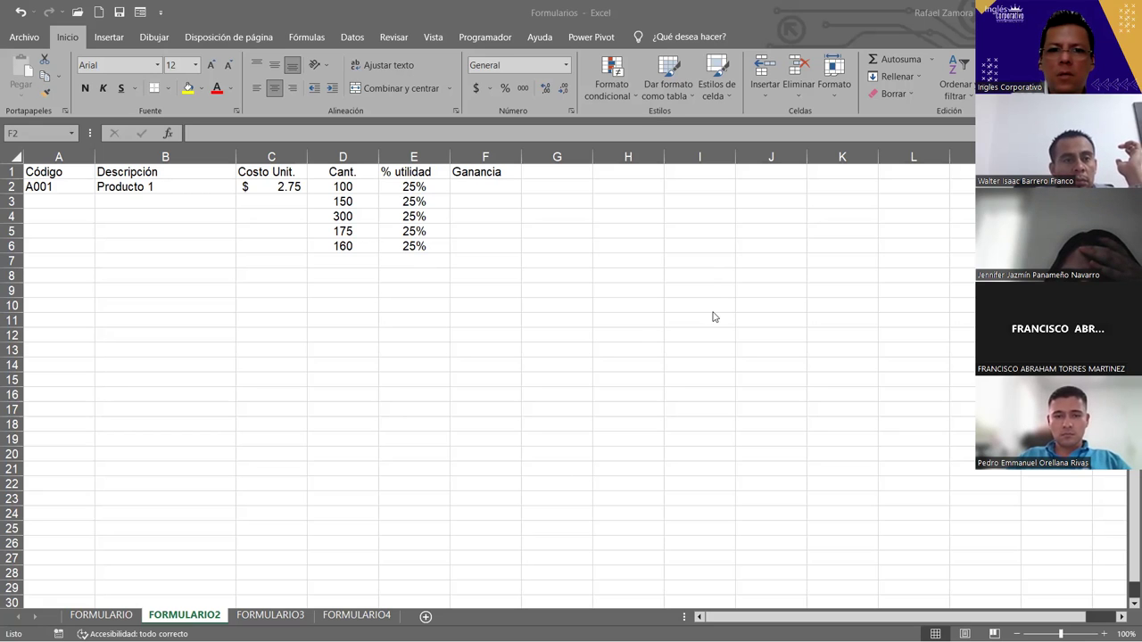
click(496, 189)
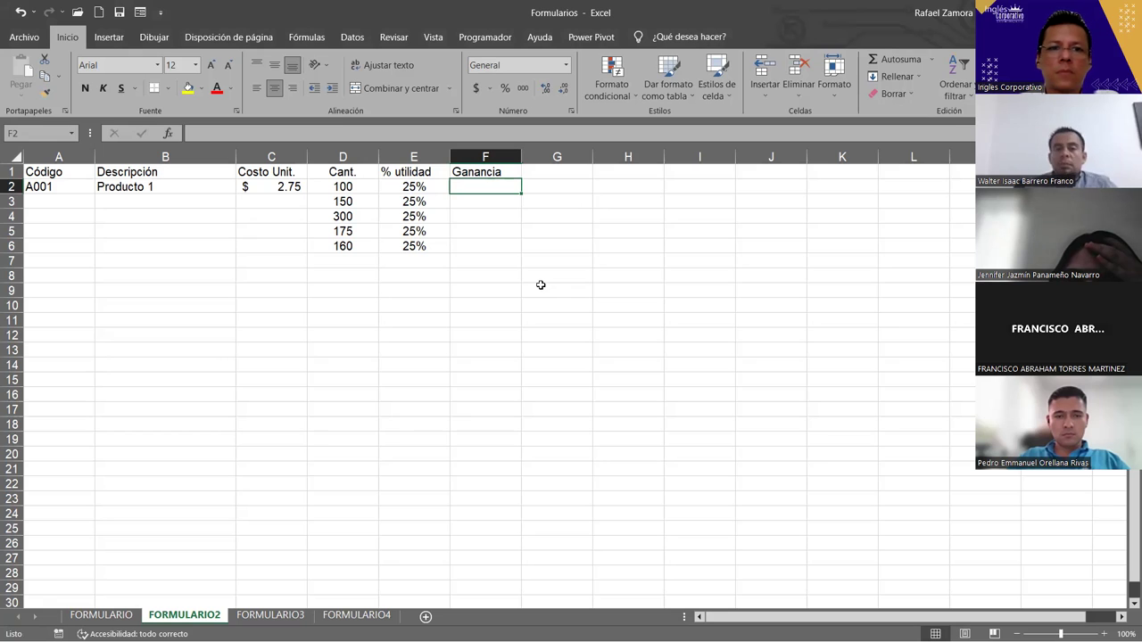
text(=)
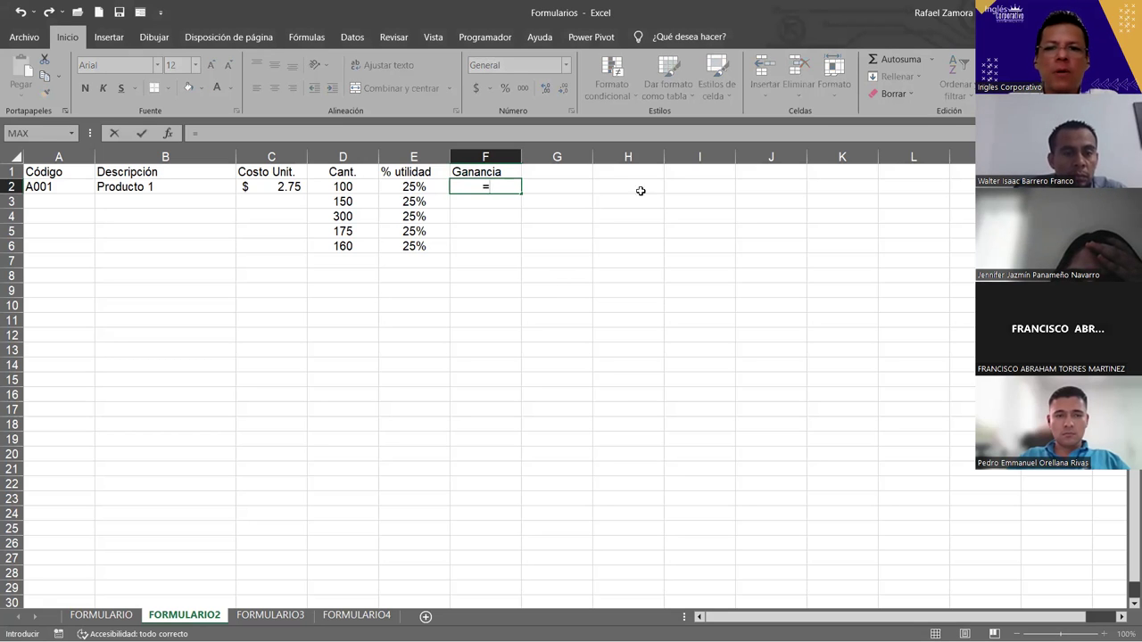
Step: Cancel the F2 entry and compute cost times quantity in J2 with =C2*D2 ($275.00)
key(Escape)
click(714, 184)
click(777, 191)
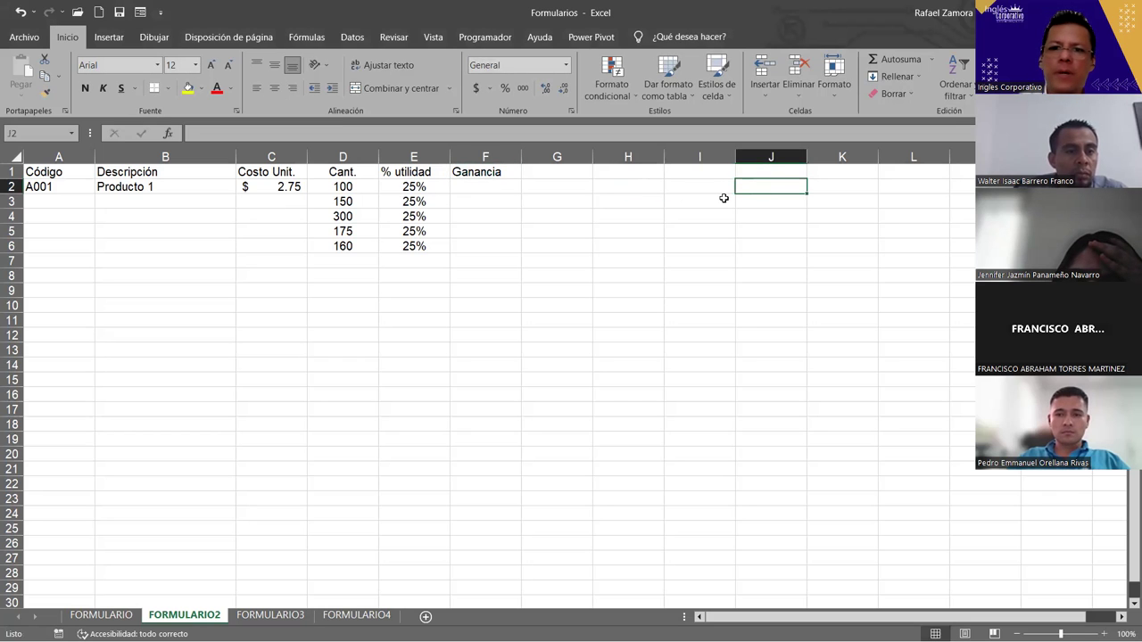
text(=)
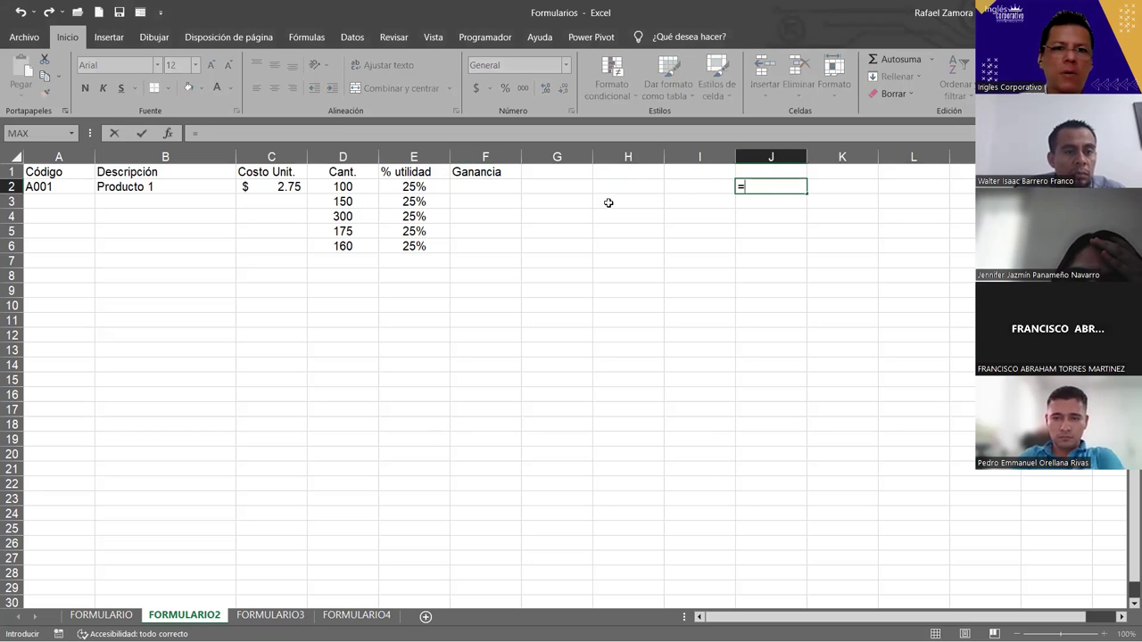
click(286, 191)
text(*)
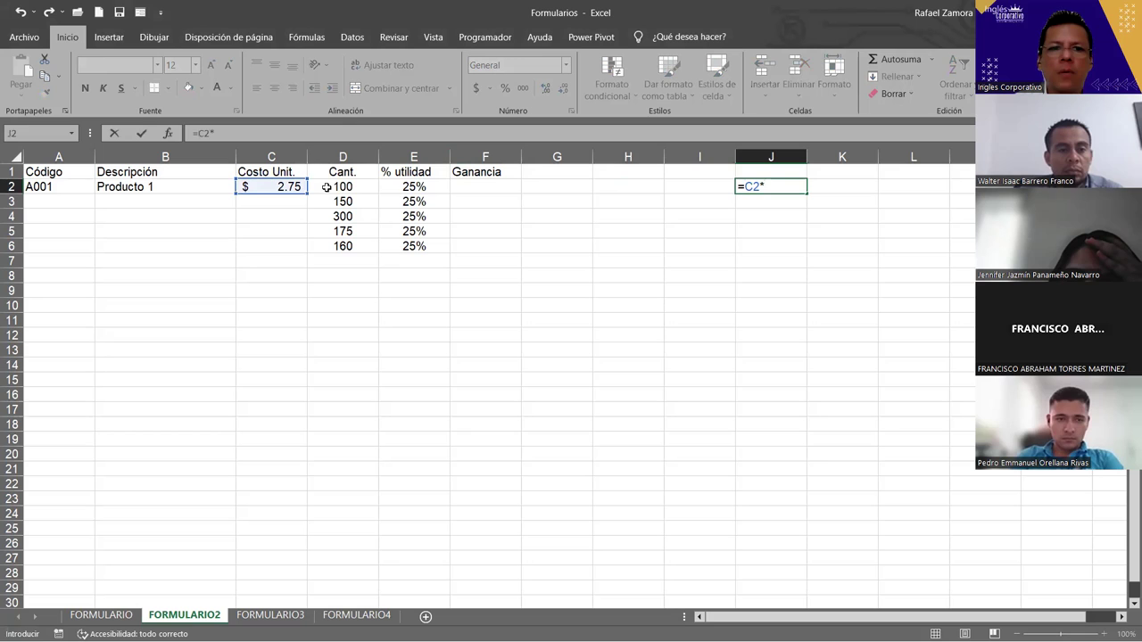
click(341, 188)
key(Return)
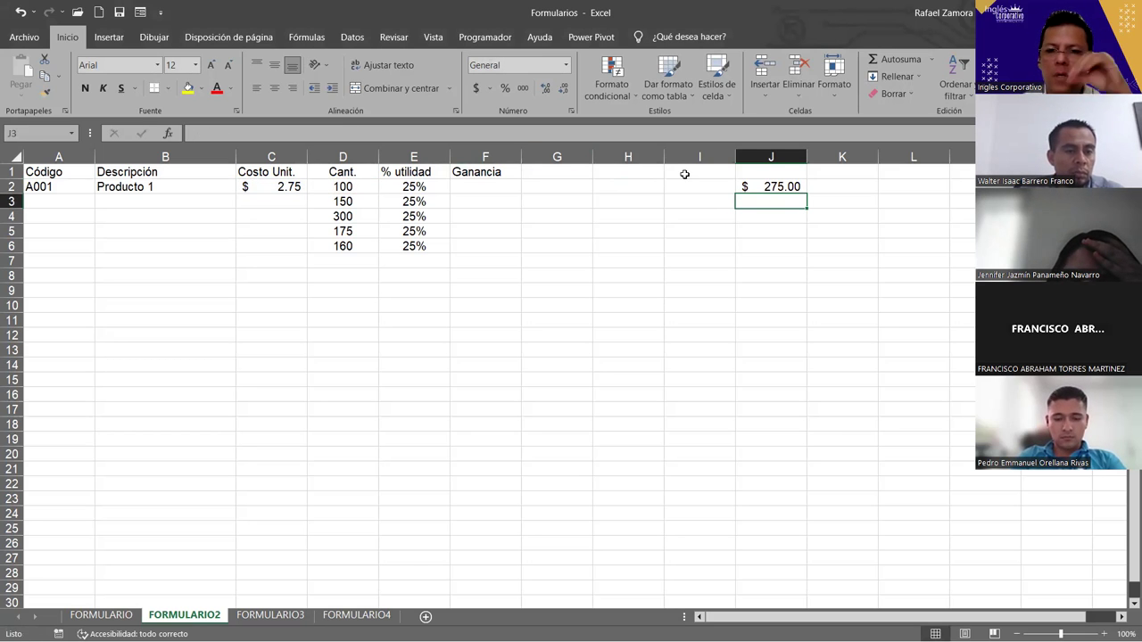
Step: Calculate the $68.75 profit in J3 with =J2*E2 and begin the F2 formula
text(?)
text(=)
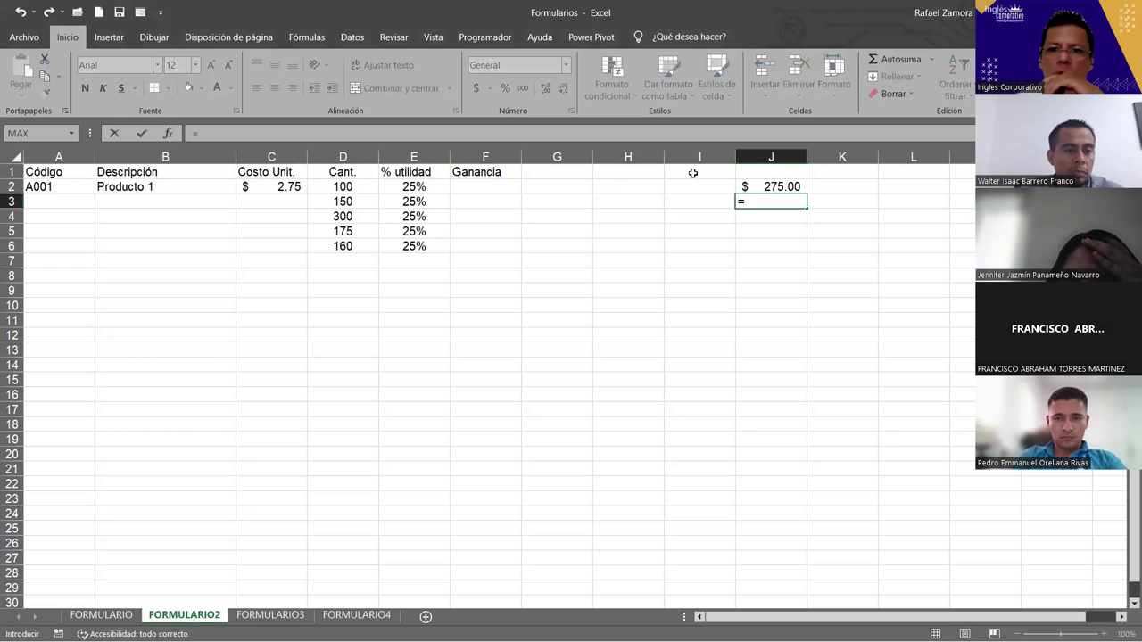
click(777, 187)
text(*)
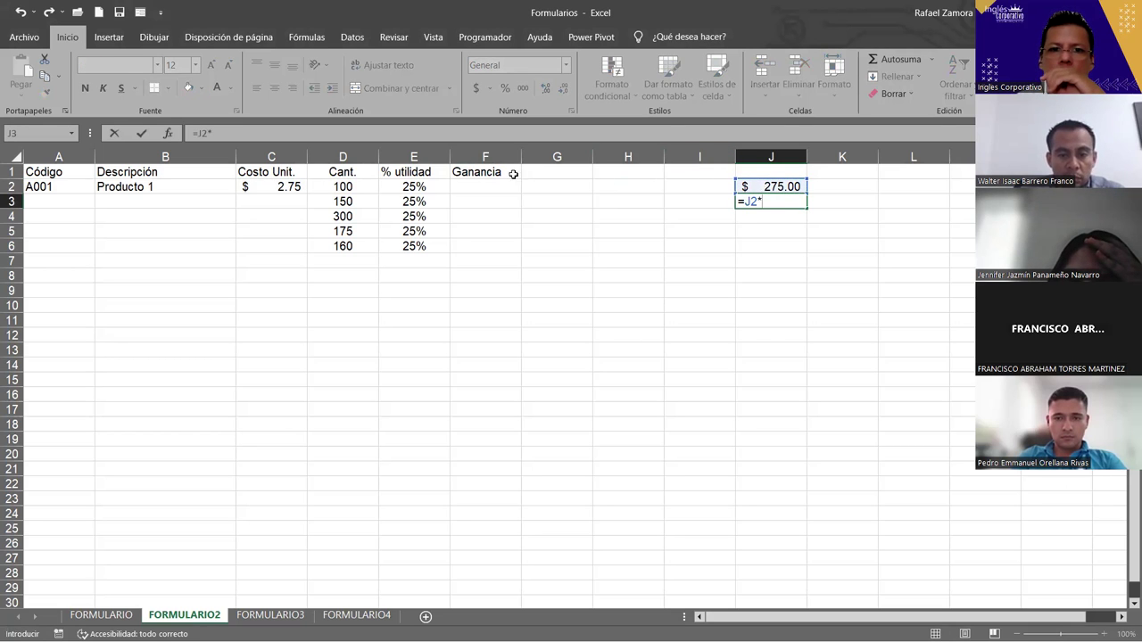
click(434, 183)
key(Return)
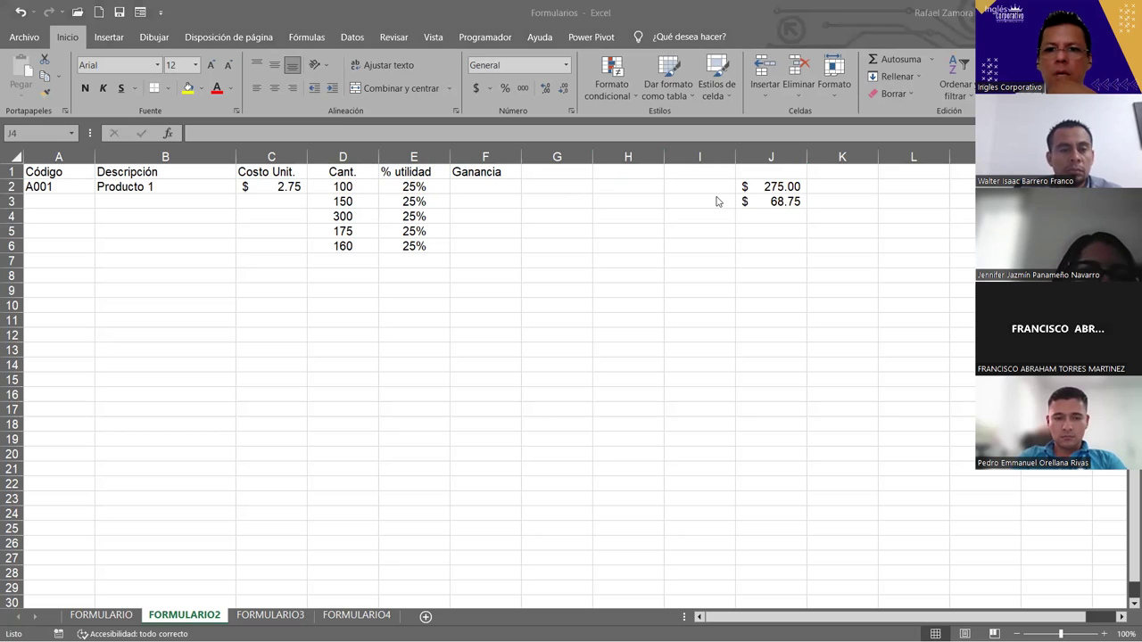
click(489, 185)
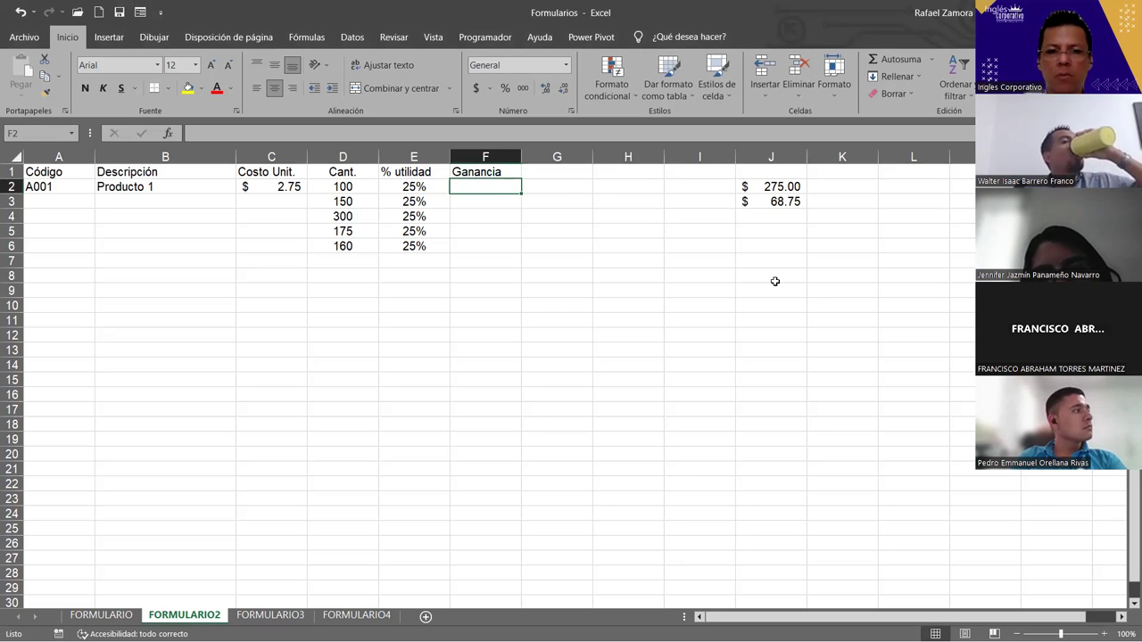
text(=)
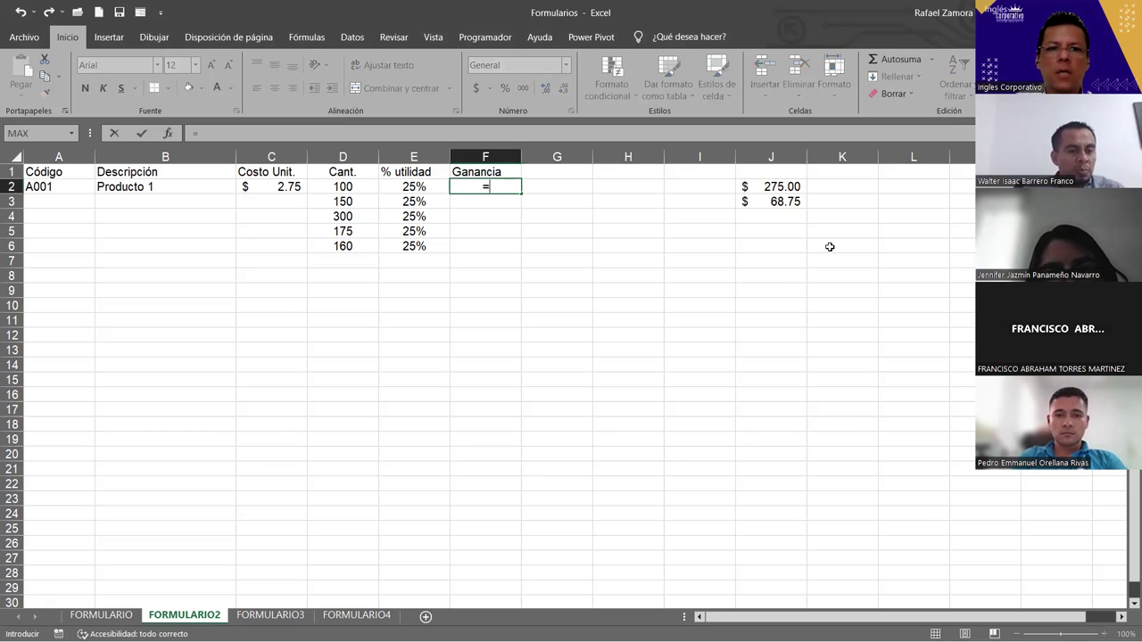
Step: Build F2 as =C2*D2*E2 so Ganancia shows $68.75 for A001
click(295, 186)
text(*)
click(340, 187)
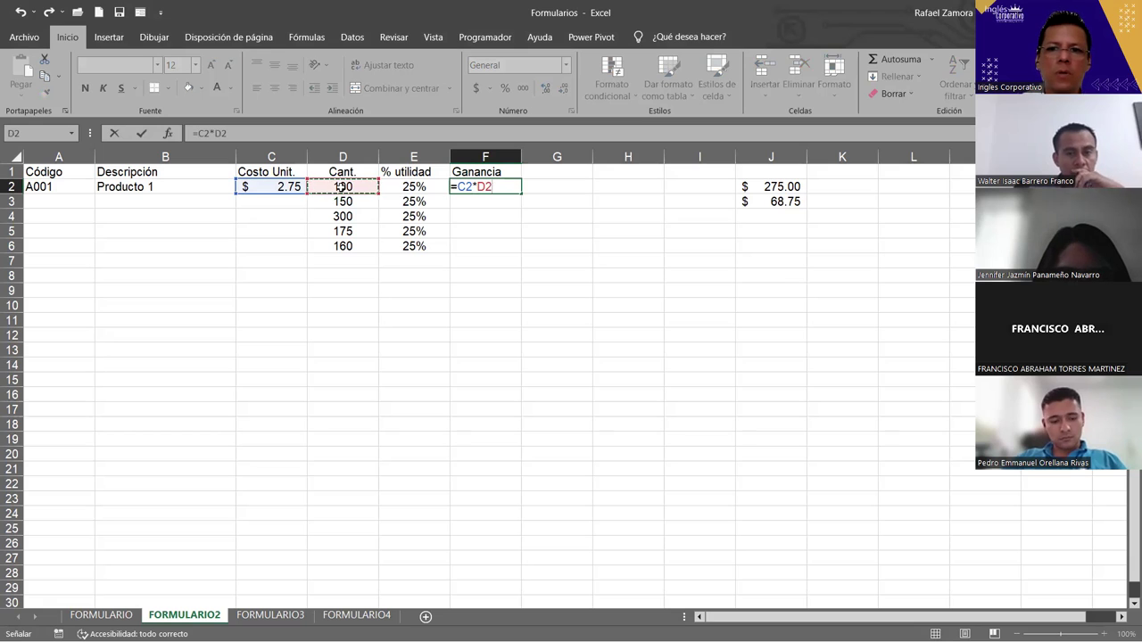
key(Return)
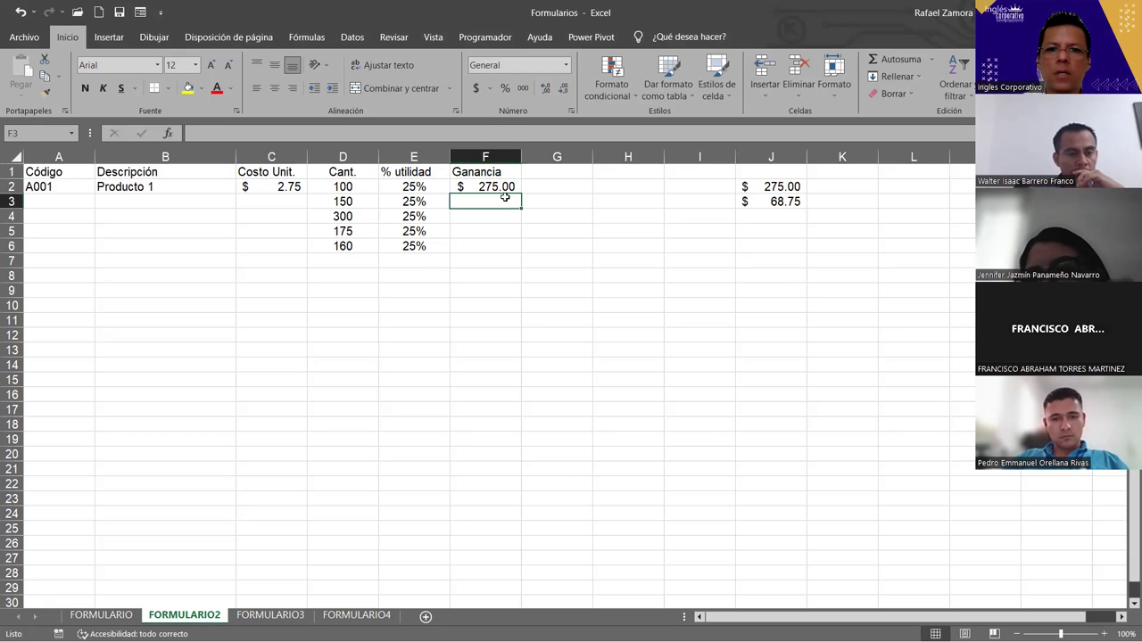
click(505, 187)
double_click(506, 187)
text(*)
click(413, 186)
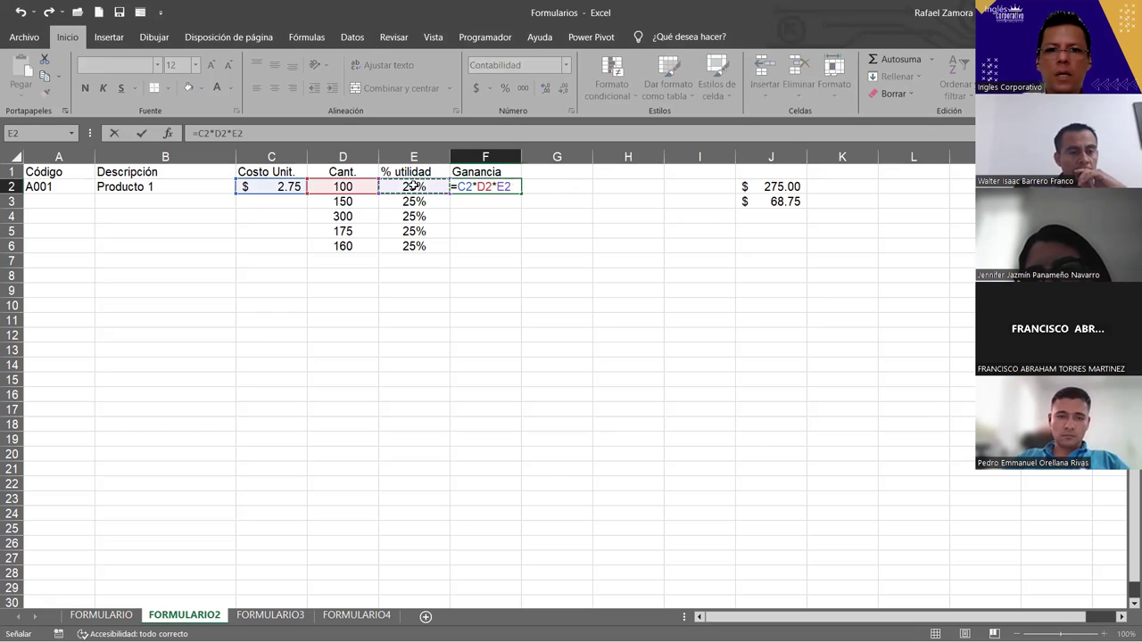
key(Return)
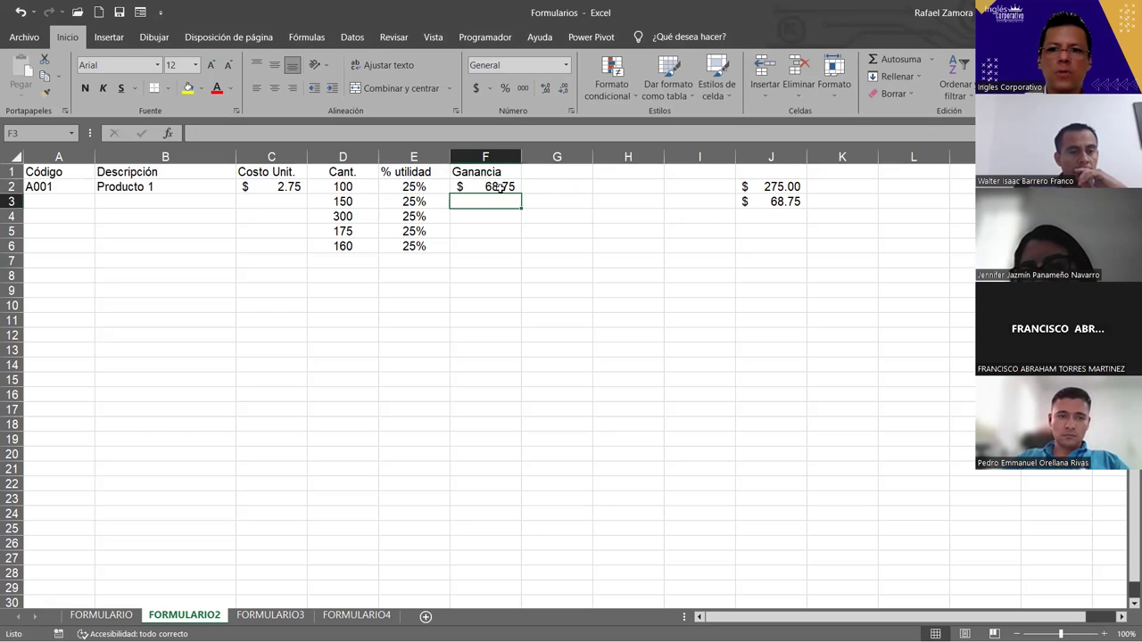
double_click(501, 187)
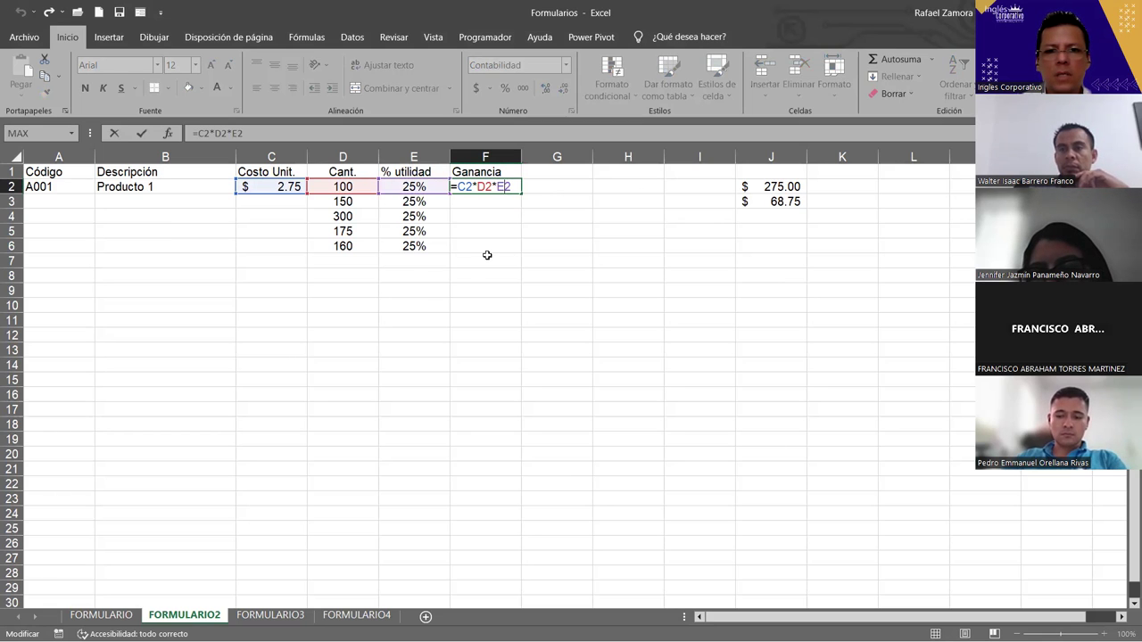
key(Return)
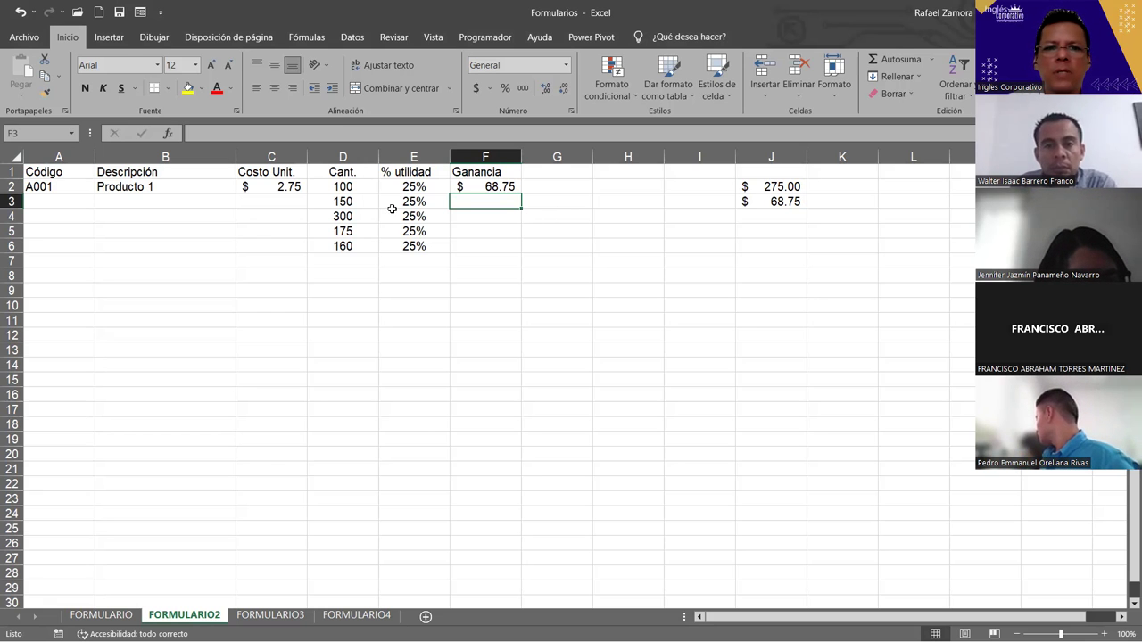
Step: Open the data form from header row A1:F1, try adding a blank record, and dismiss the warning
drag(89, 174, 486, 190)
click(141, 11)
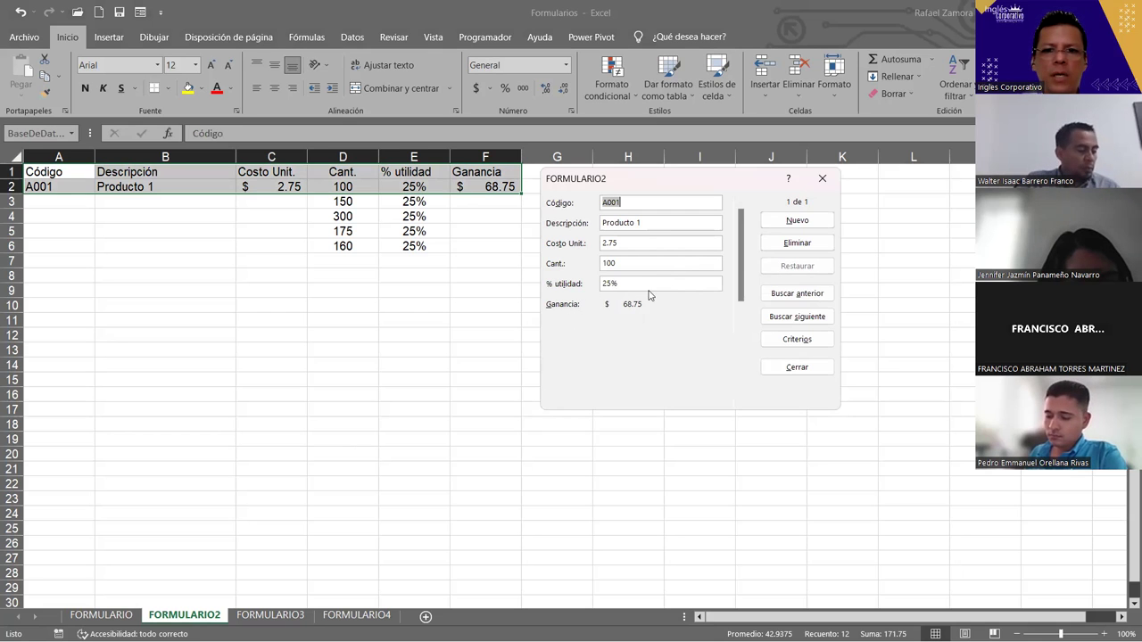
click(797, 220)
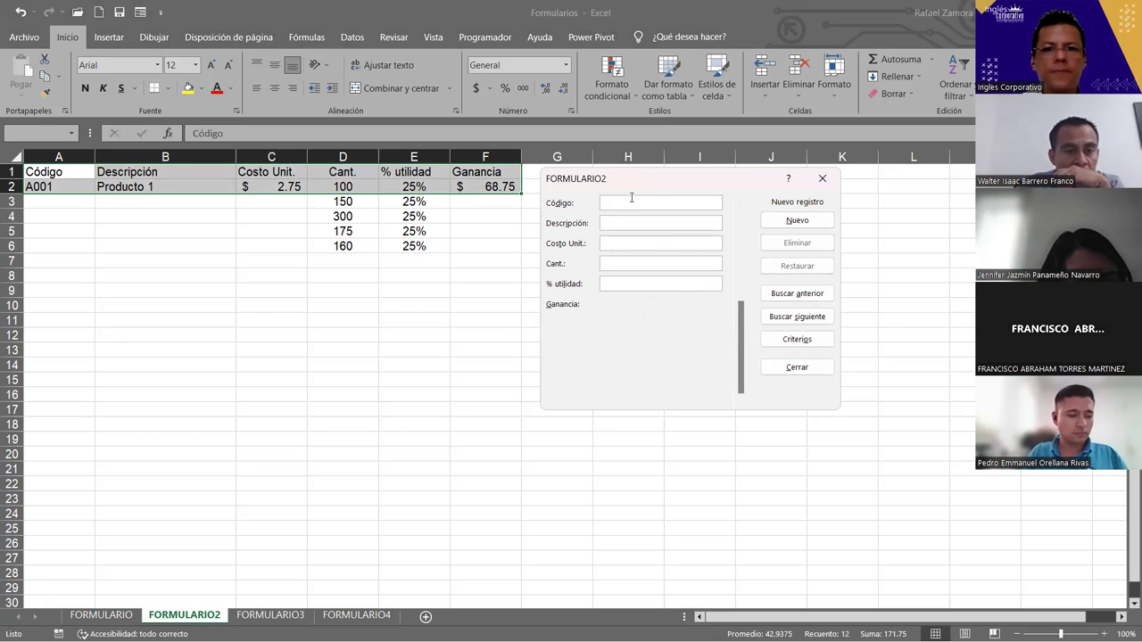
key(Return)
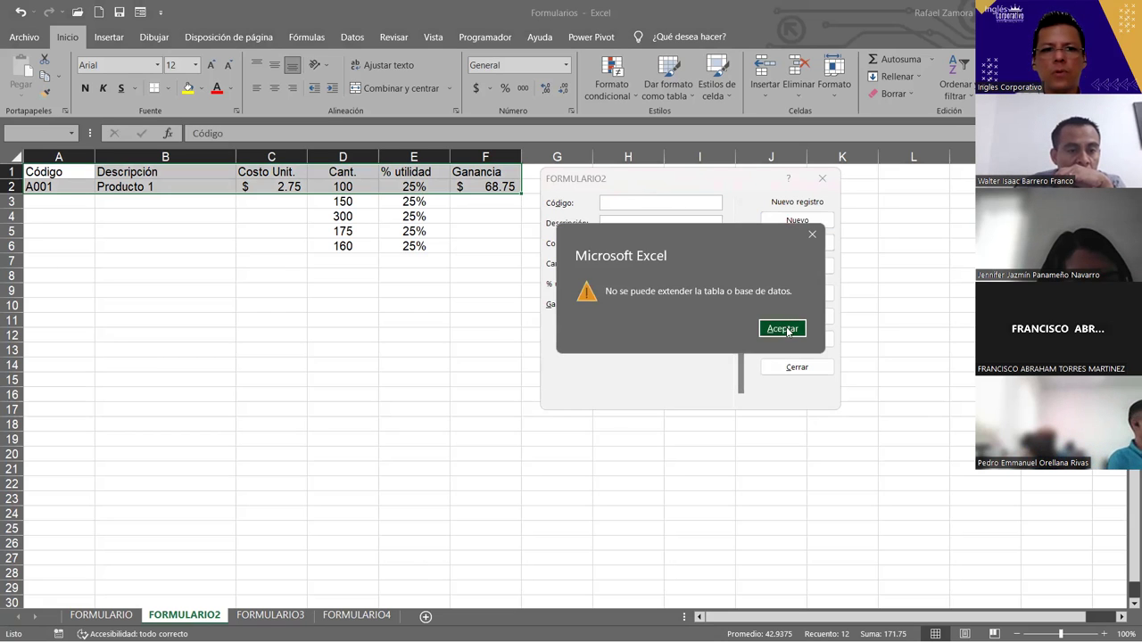
click(782, 327)
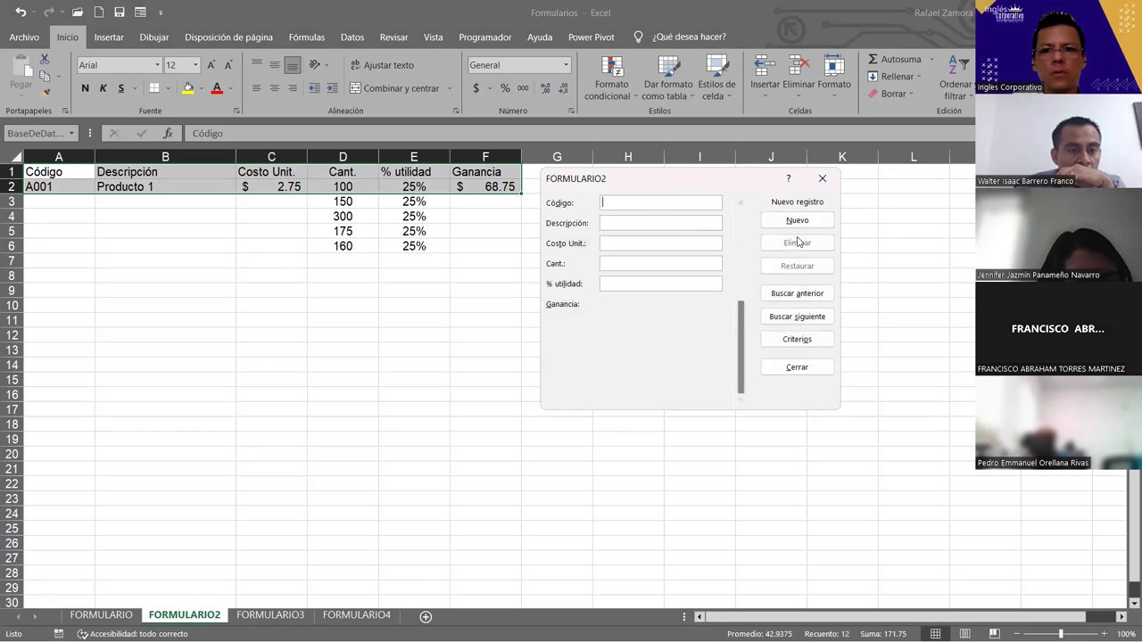
Step: Retry a new blank record, dismissing the 'No se puede extender la tabla o base de datos' warning again
click(807, 290)
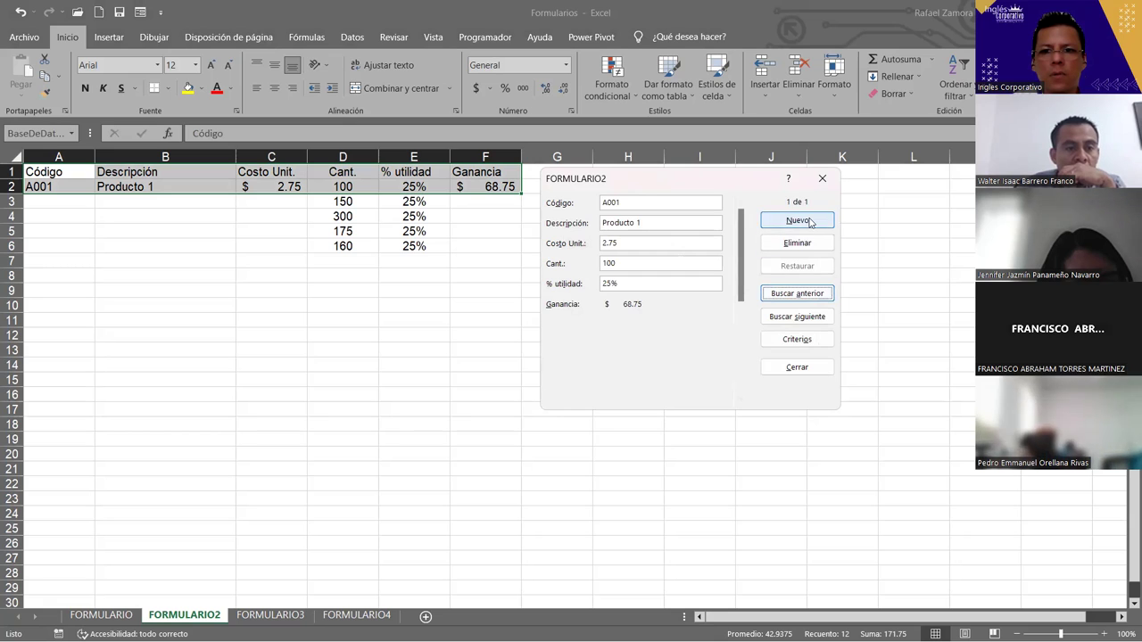
click(809, 222)
click(696, 201)
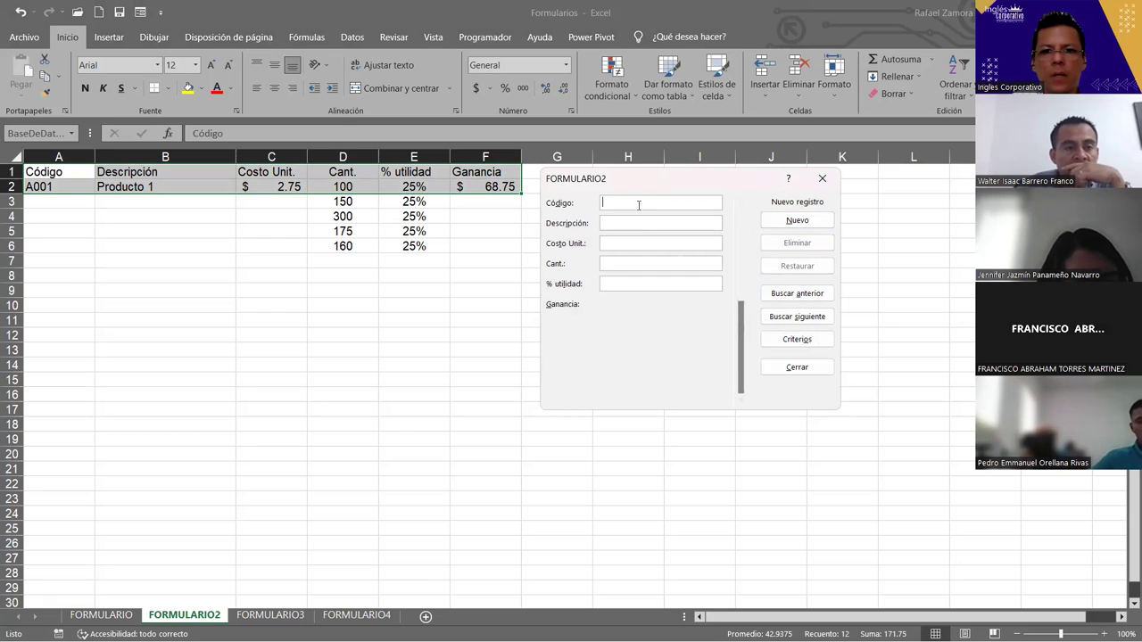
key(Return)
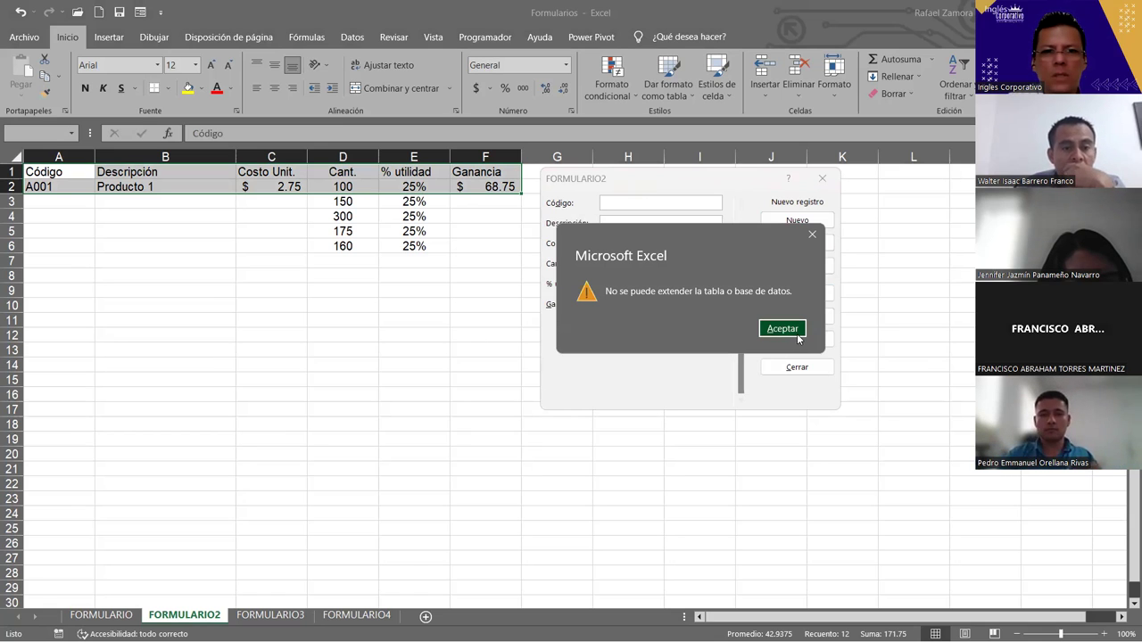
click(793, 336)
click(665, 225)
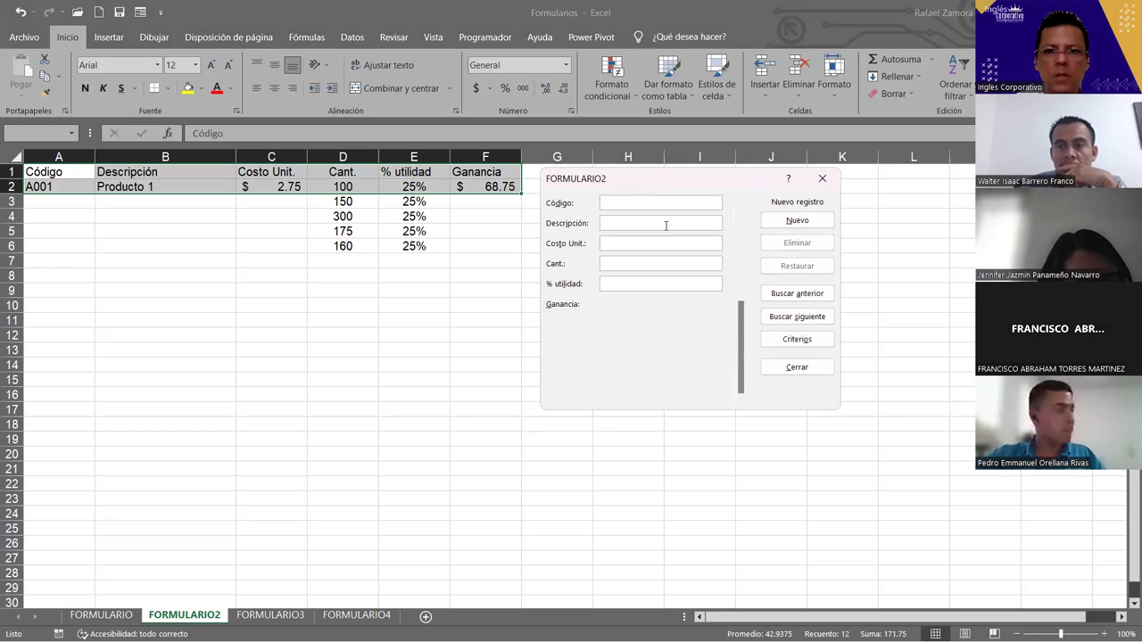
Step: Reopen the data form on a new record with Código A002 and Descripción 'Producto 2'
key(Escape)
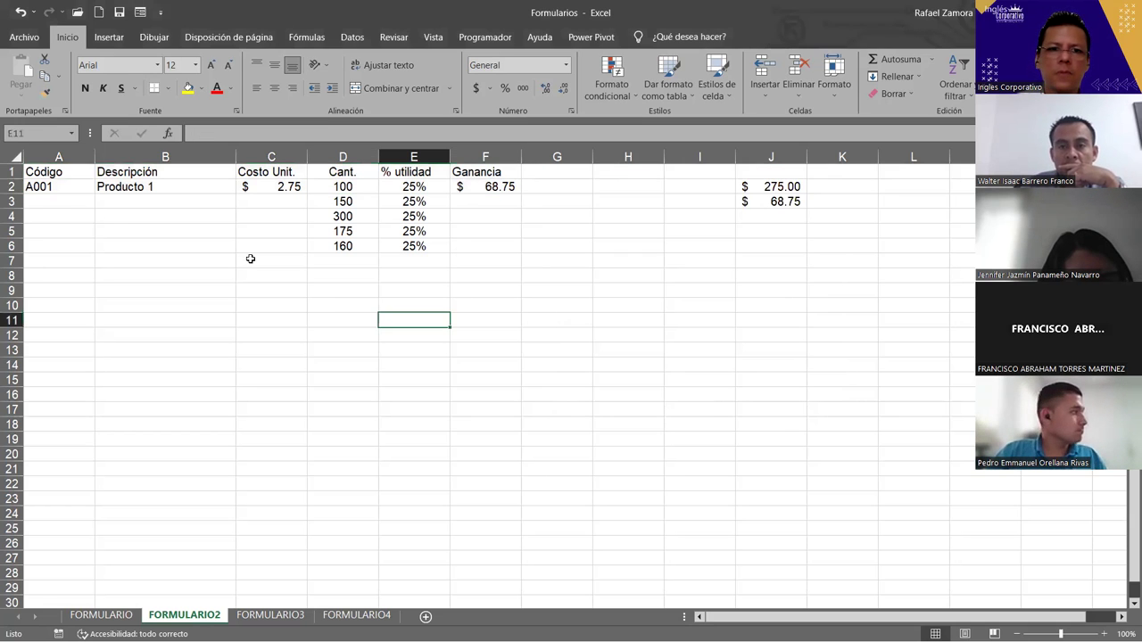
click(120, 187)
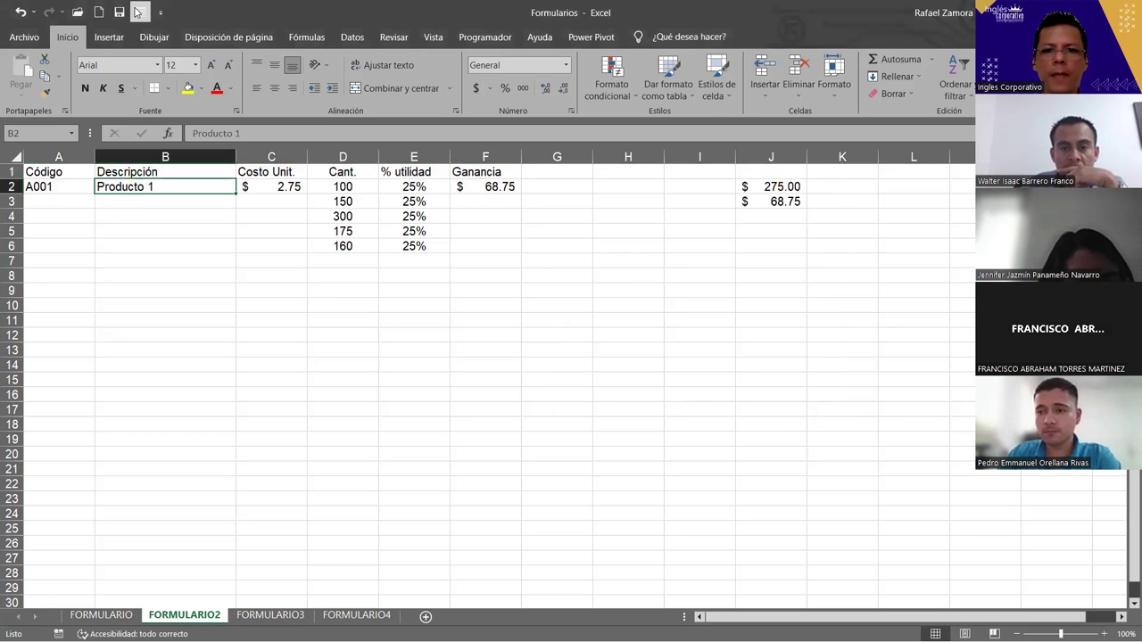
click(140, 11)
click(803, 222)
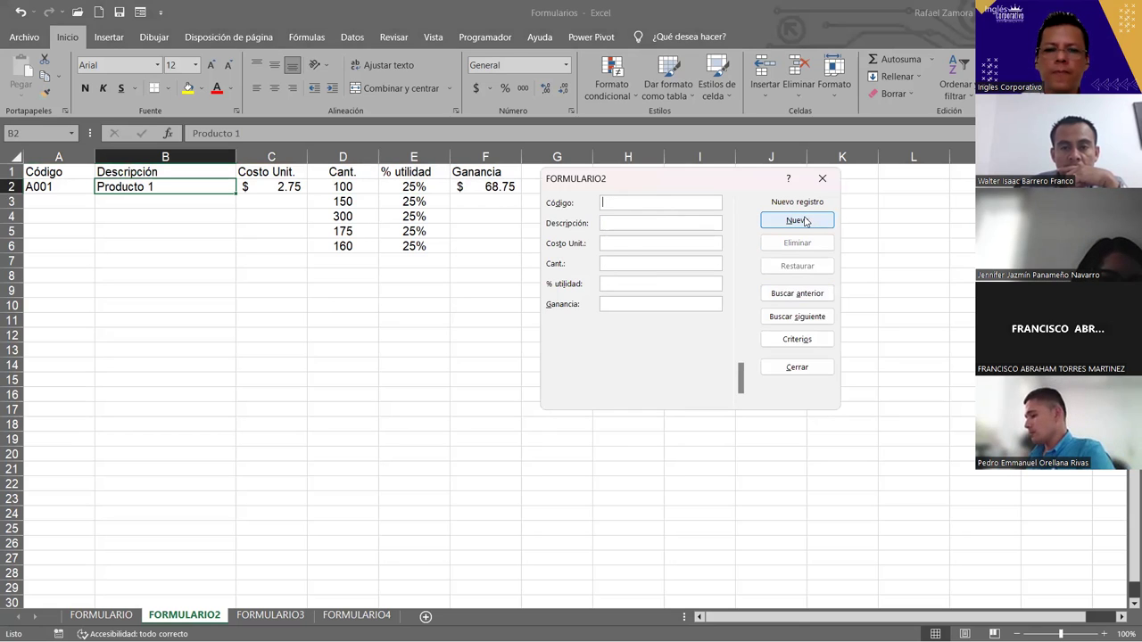
text(A)
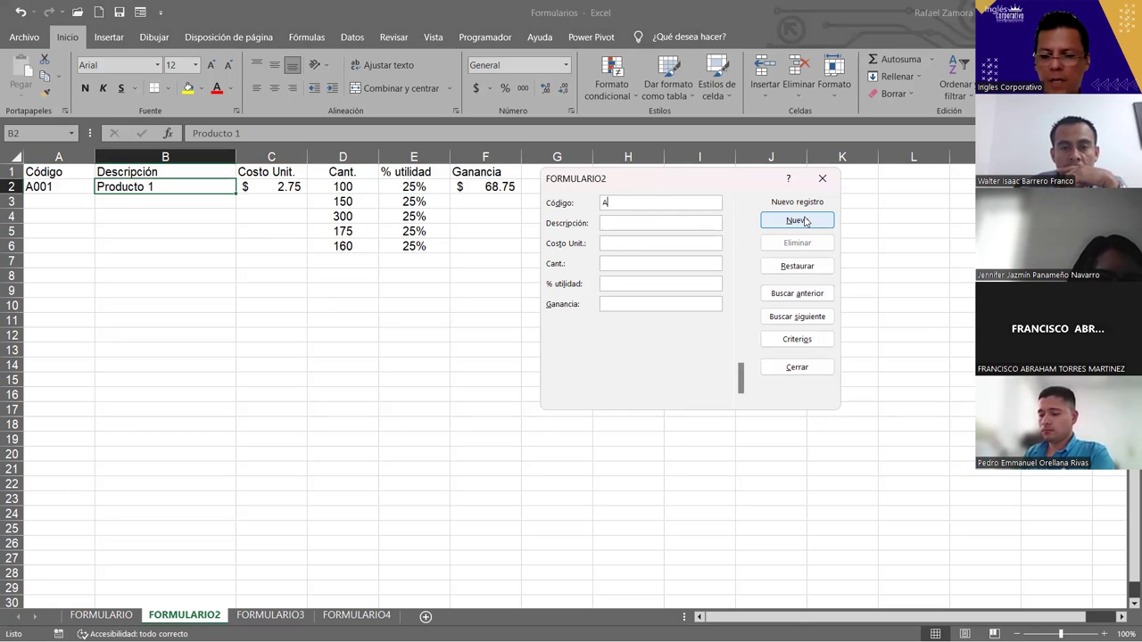
text(002)
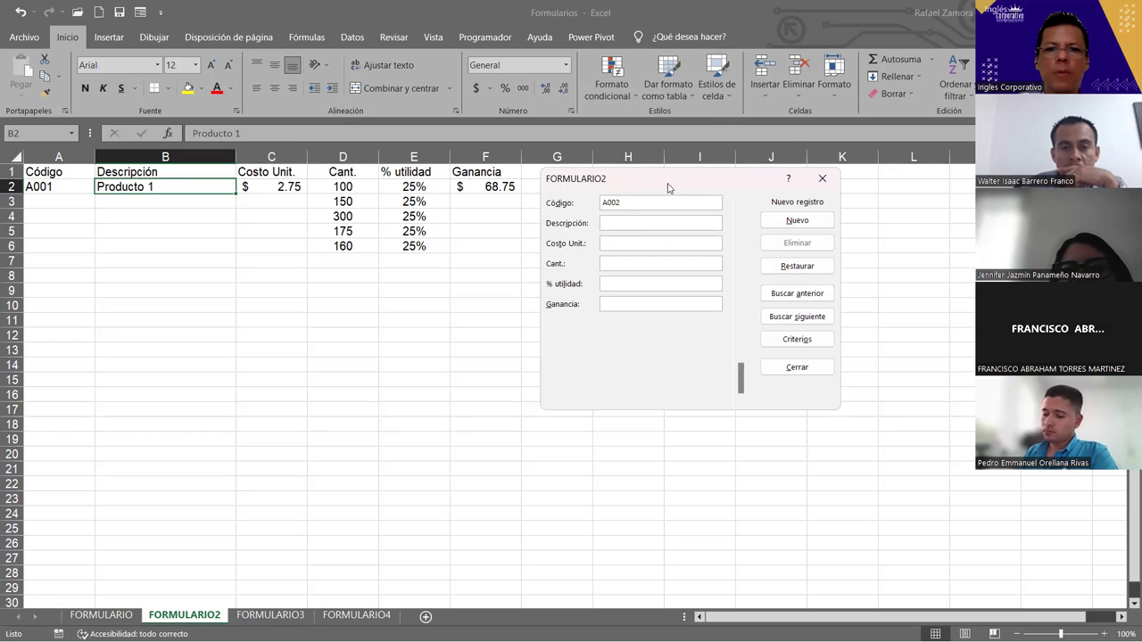
click(636, 224)
text(pRODUCTO 2)
drag(643, 223, 465, 221)
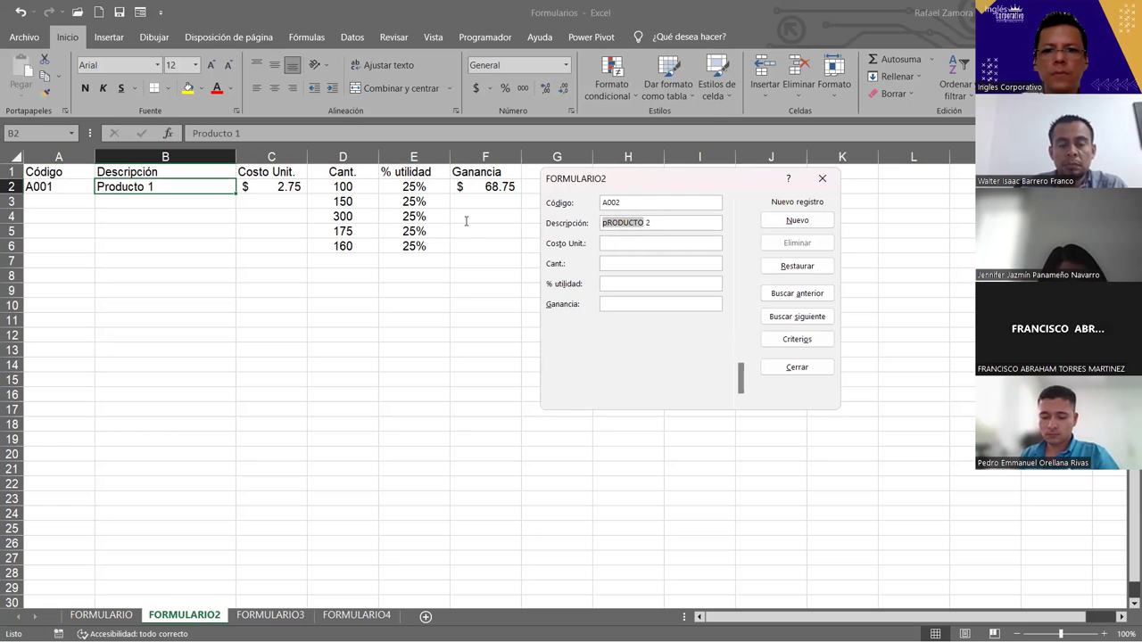
text(Producto)
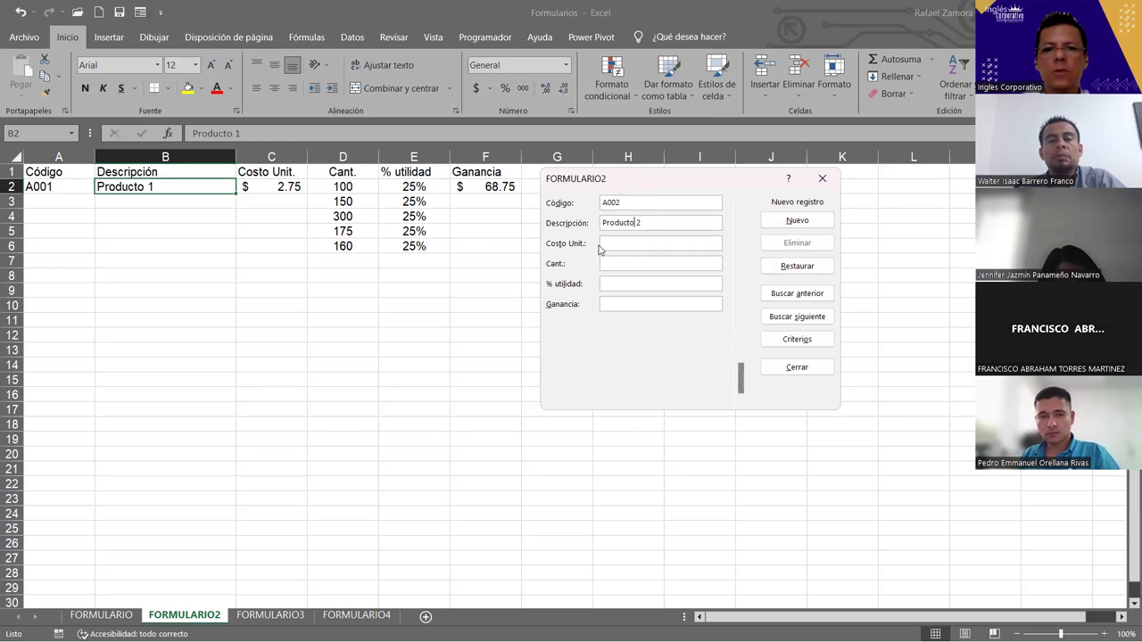
Step: Fill in Costo Unit. 3.50, Cant. 150 and % utilidad 25%, then save the A002 record
click(620, 245)
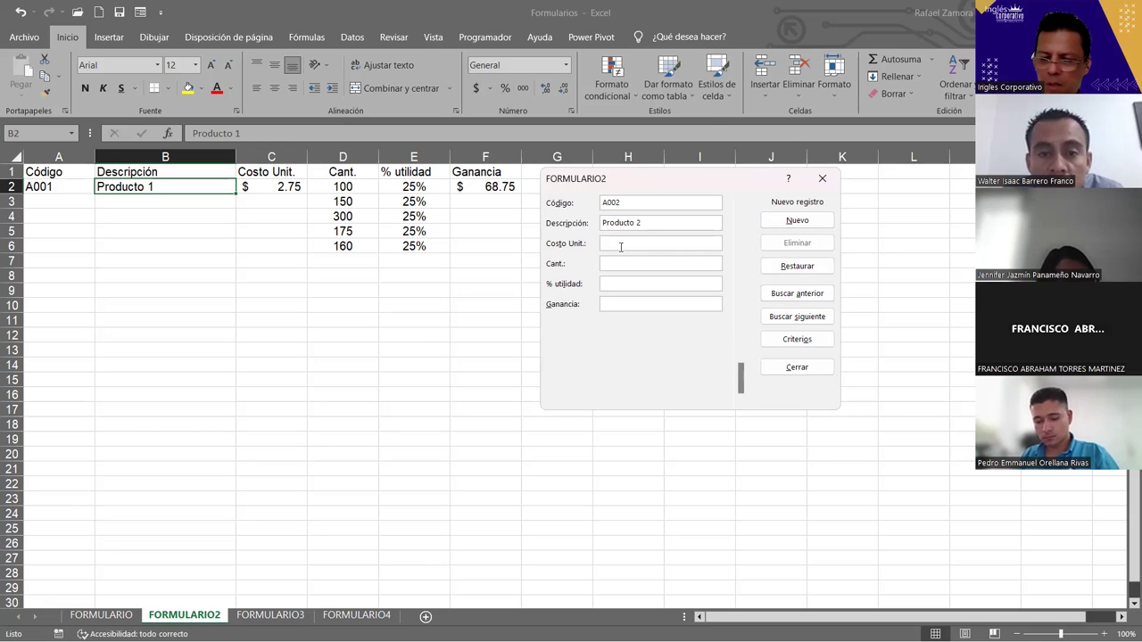
text(3.50)
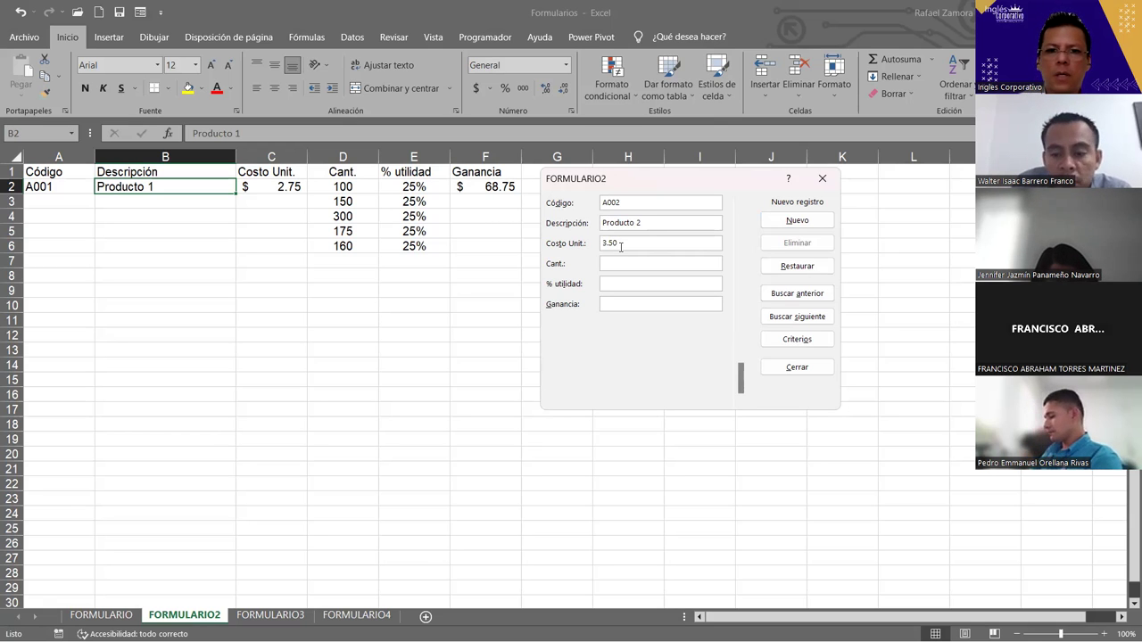
key(Tab)
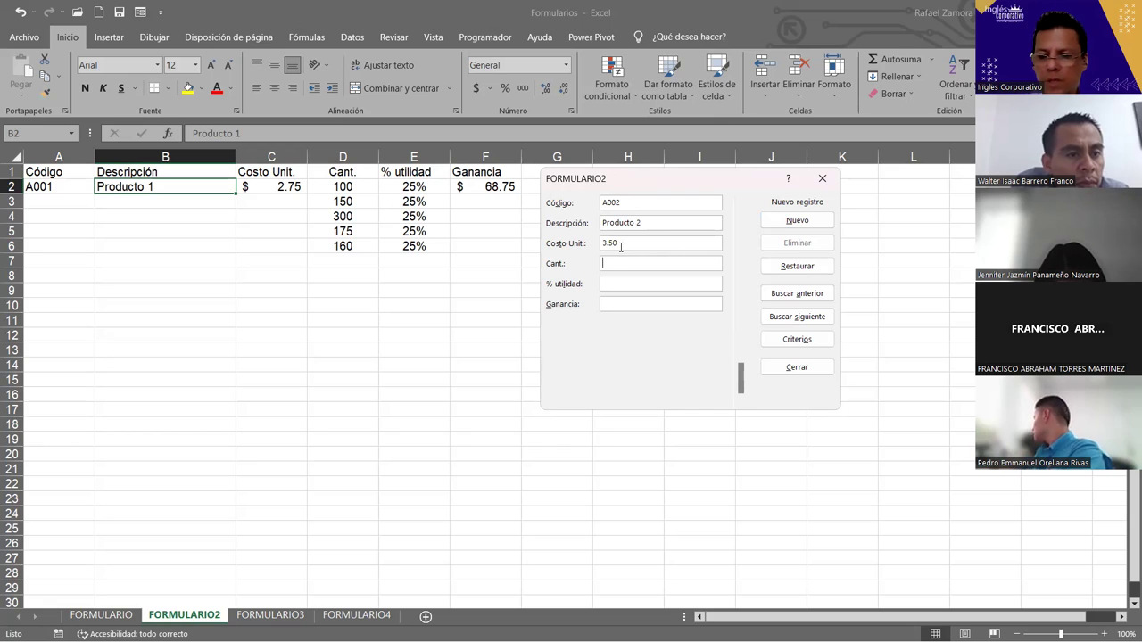
text(150)
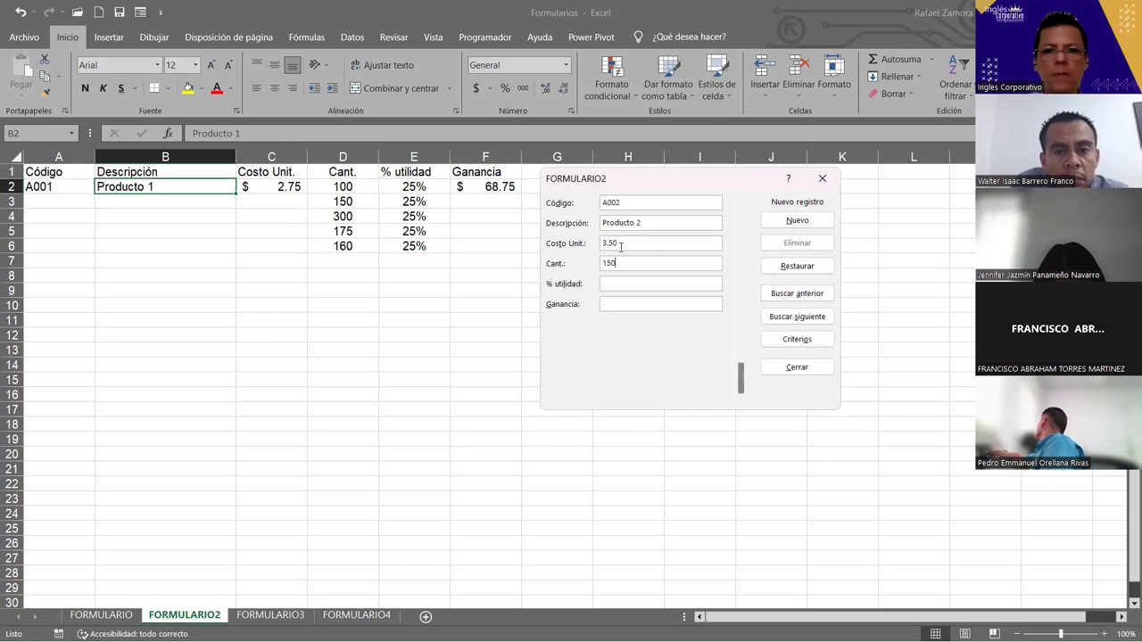
key(Tab)
text(25)
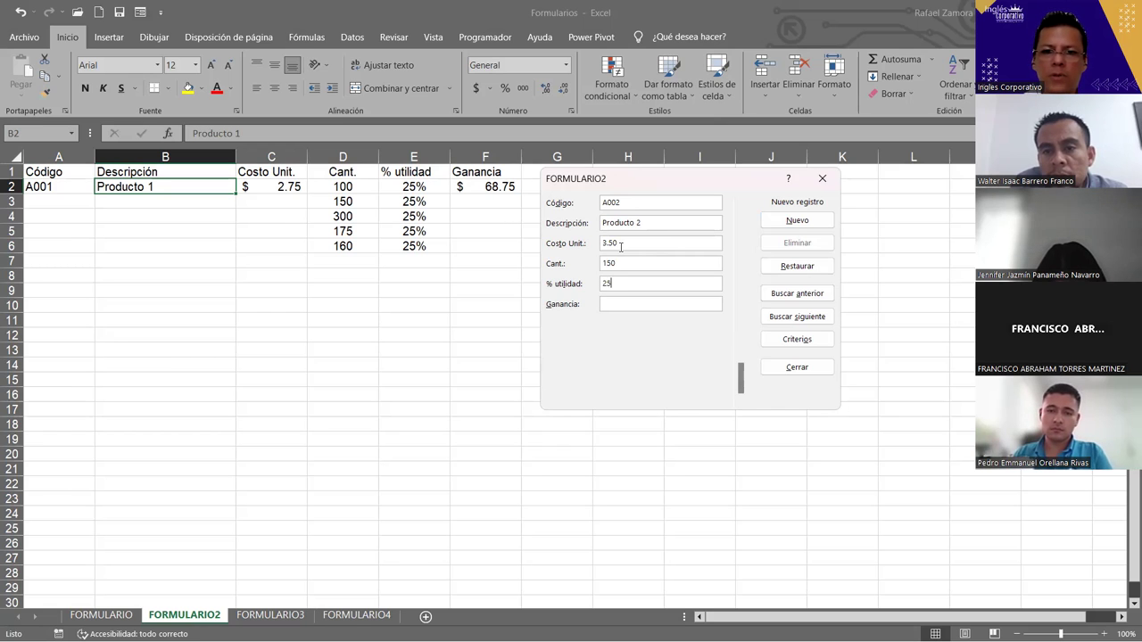
text(%)
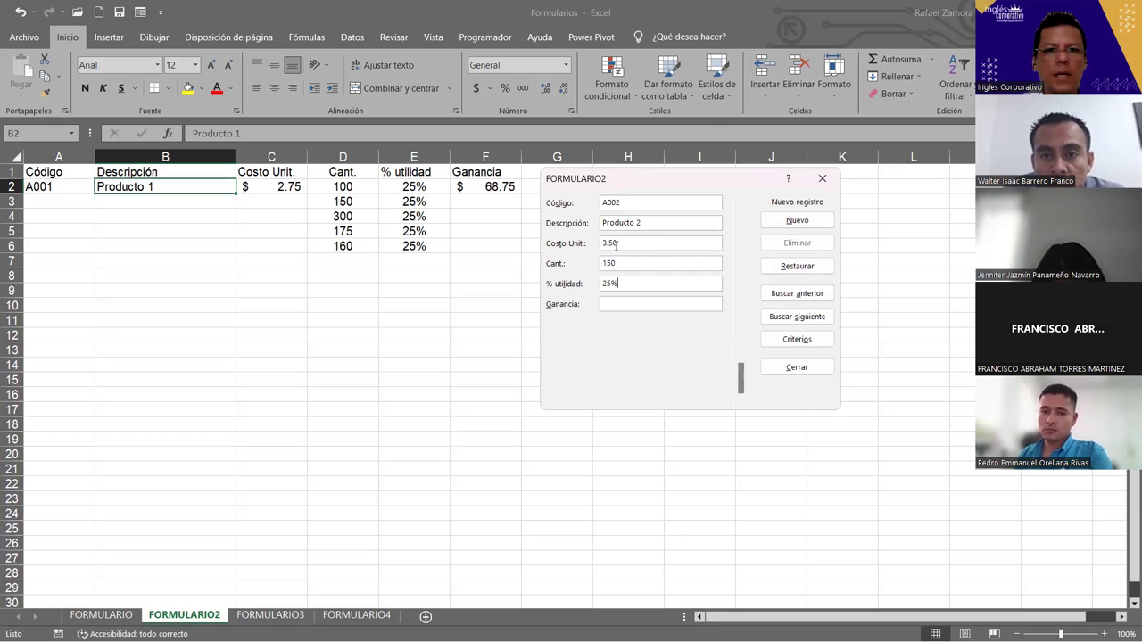
key(Tab)
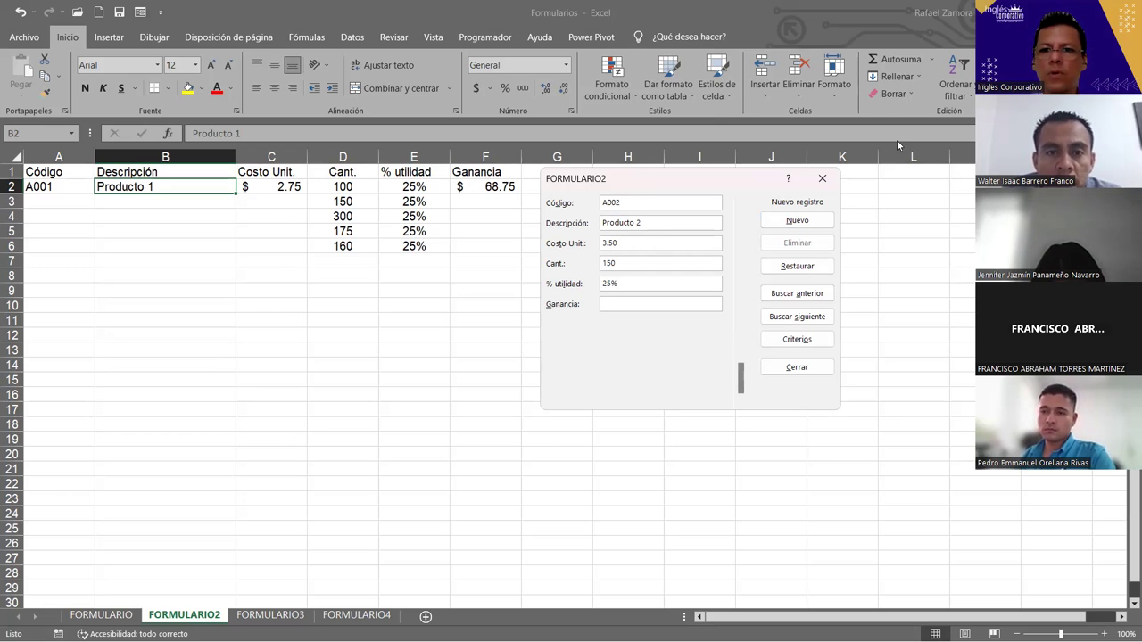
click(819, 221)
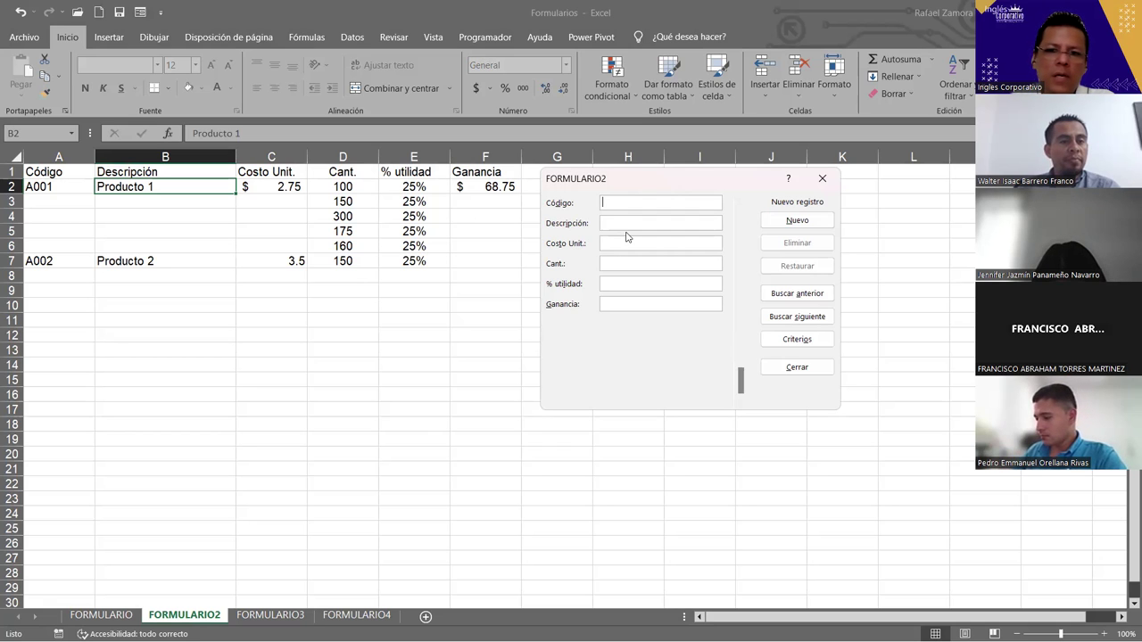
Step: Close the form and delete rows 3–6 so A002 moves up to row 3
click(796, 366)
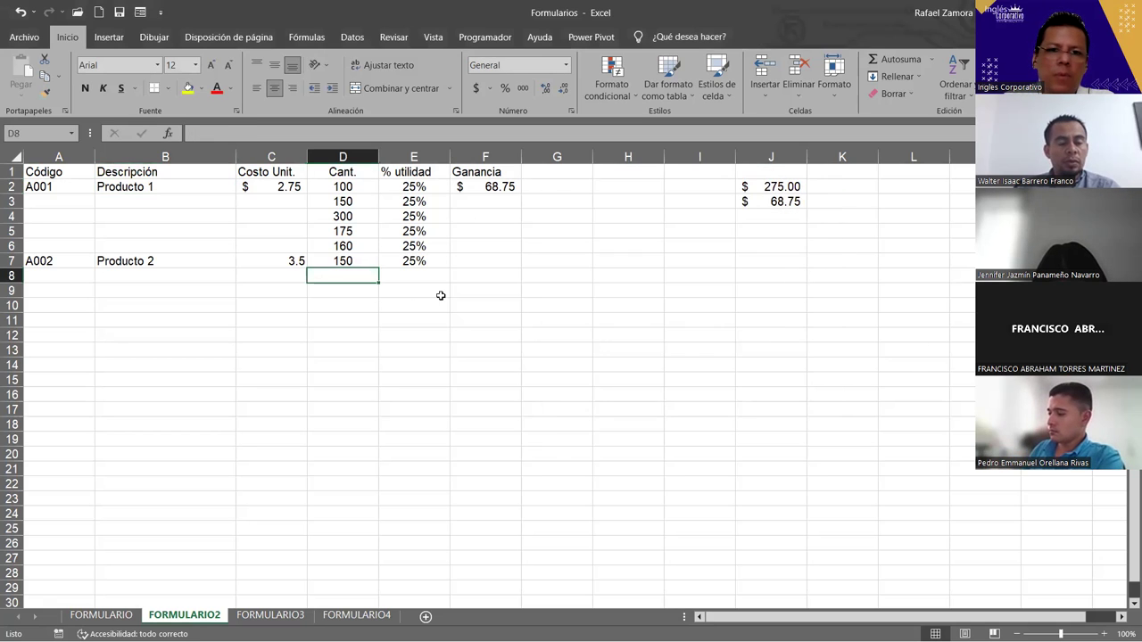
drag(68, 202, 517, 304)
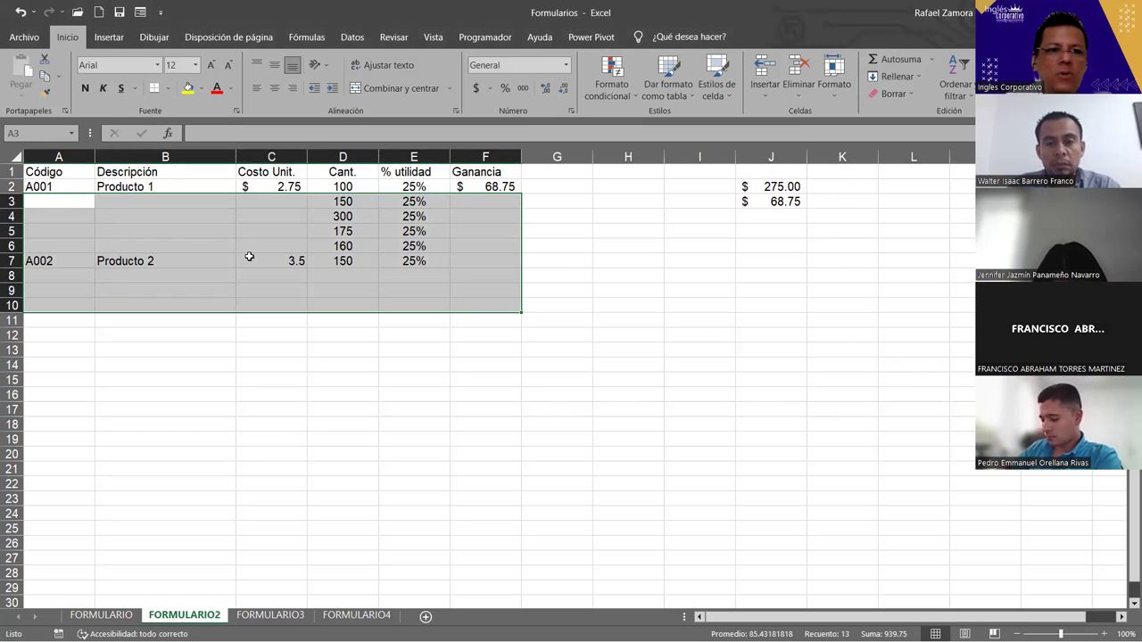
drag(63, 193, 71, 201)
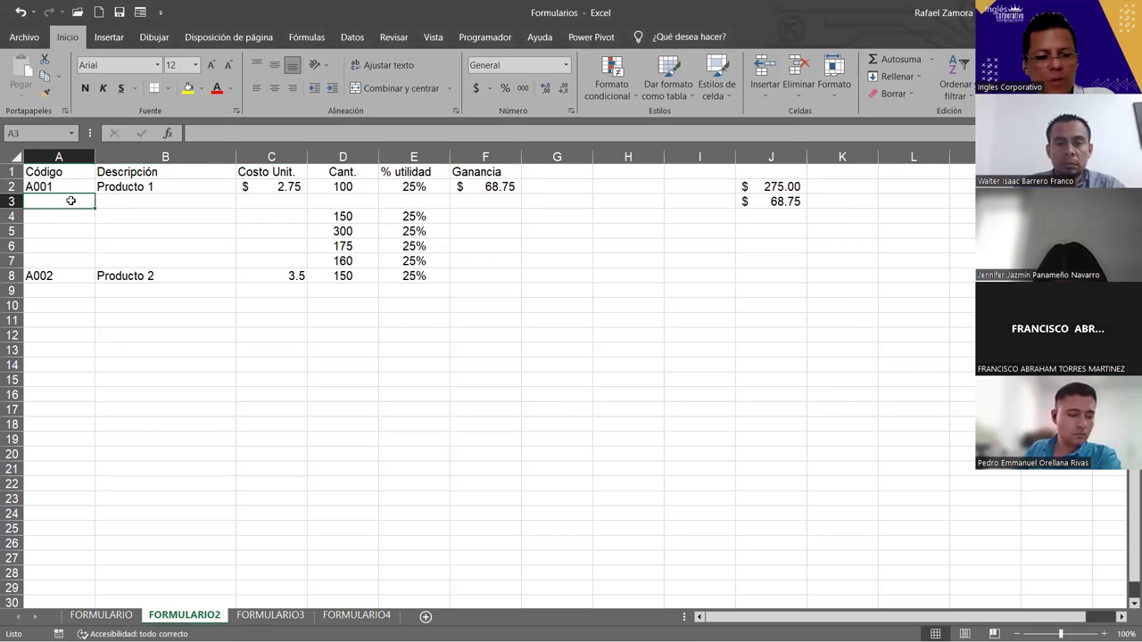
key(ctrl+z)
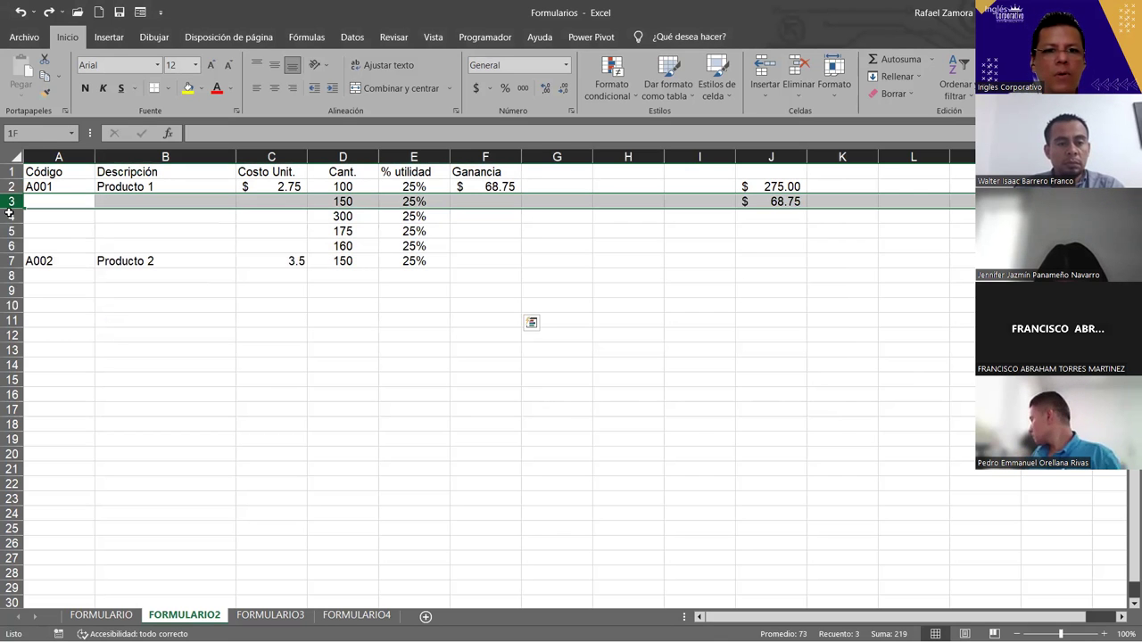
shift+click(11, 246)
key(ctrl+minus)
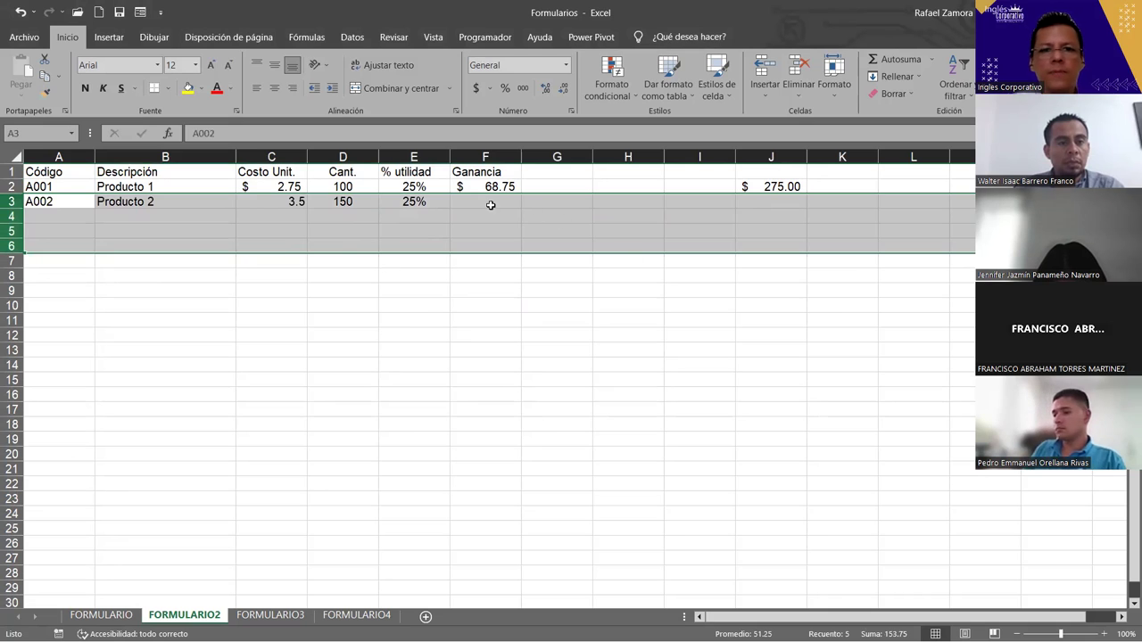
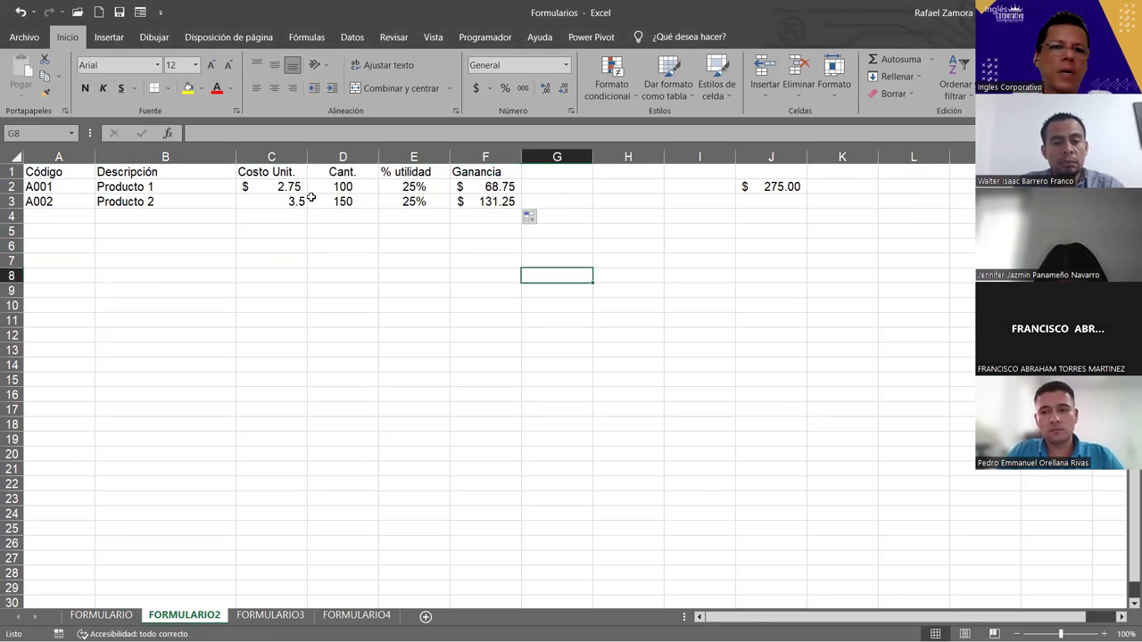
Step: Give Producto 2's cost in C3 the Contabilidad format and open the data form on record A002
click(273, 202)
click(475, 88)
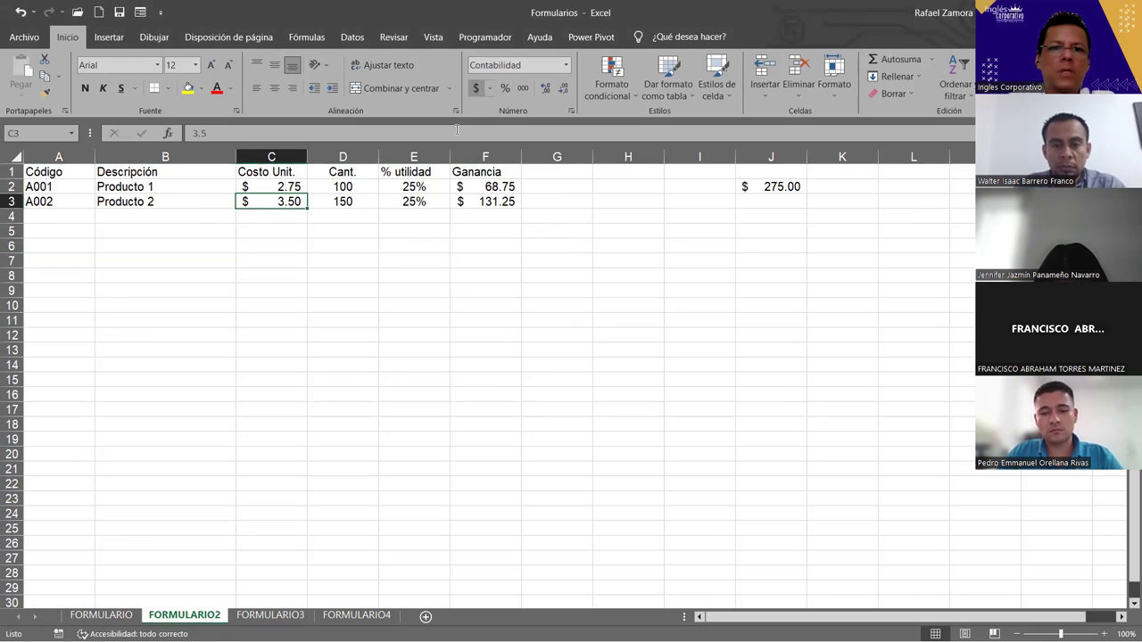
click(274, 187)
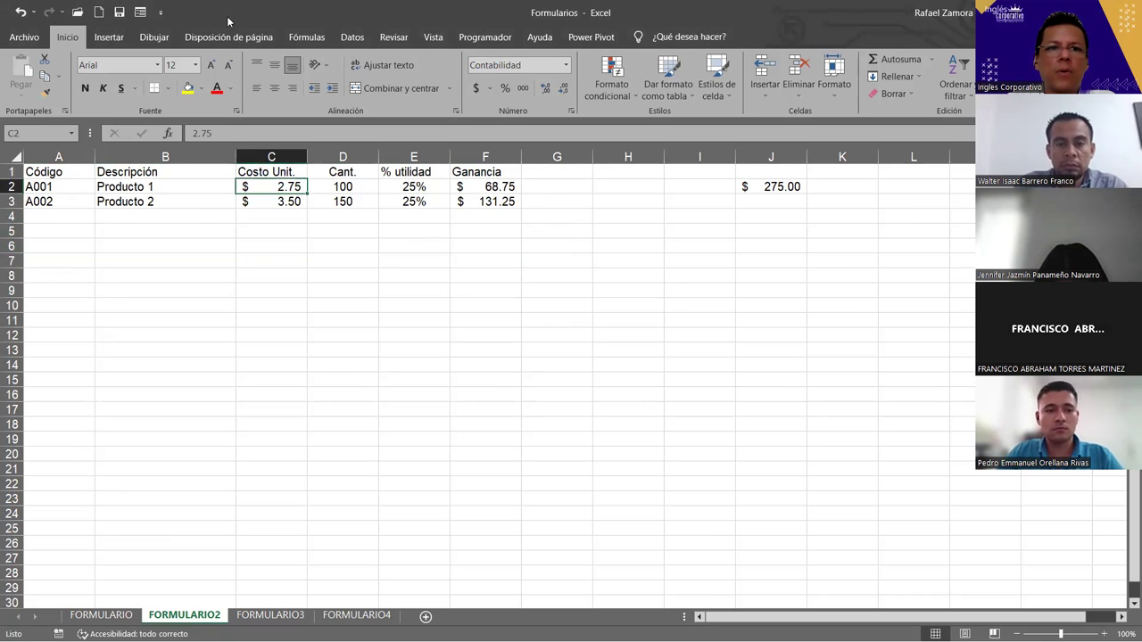
click(141, 12)
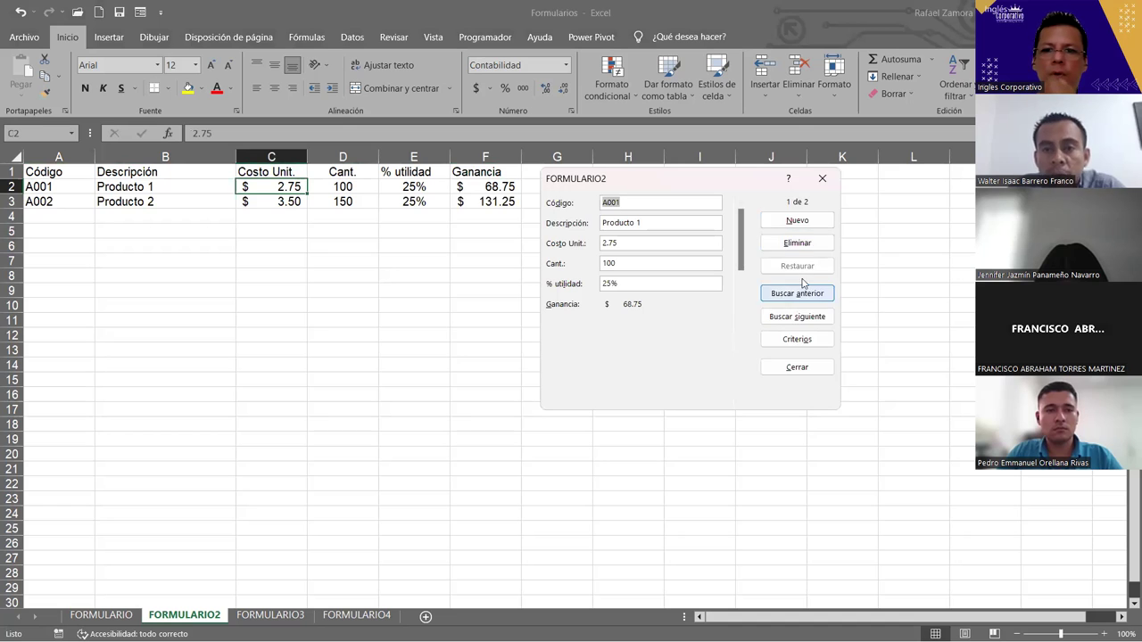
click(798, 317)
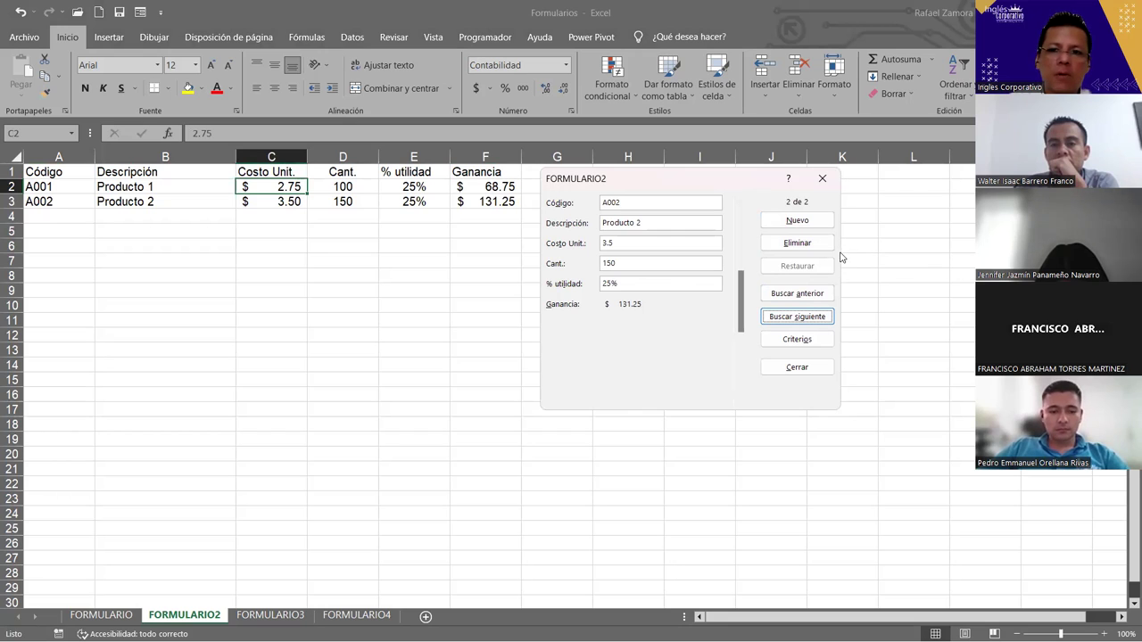
Step: Enter record A003, Producto 3, cost 1.75, quantity 200, 25% utilidad, then close the form
click(789, 223)
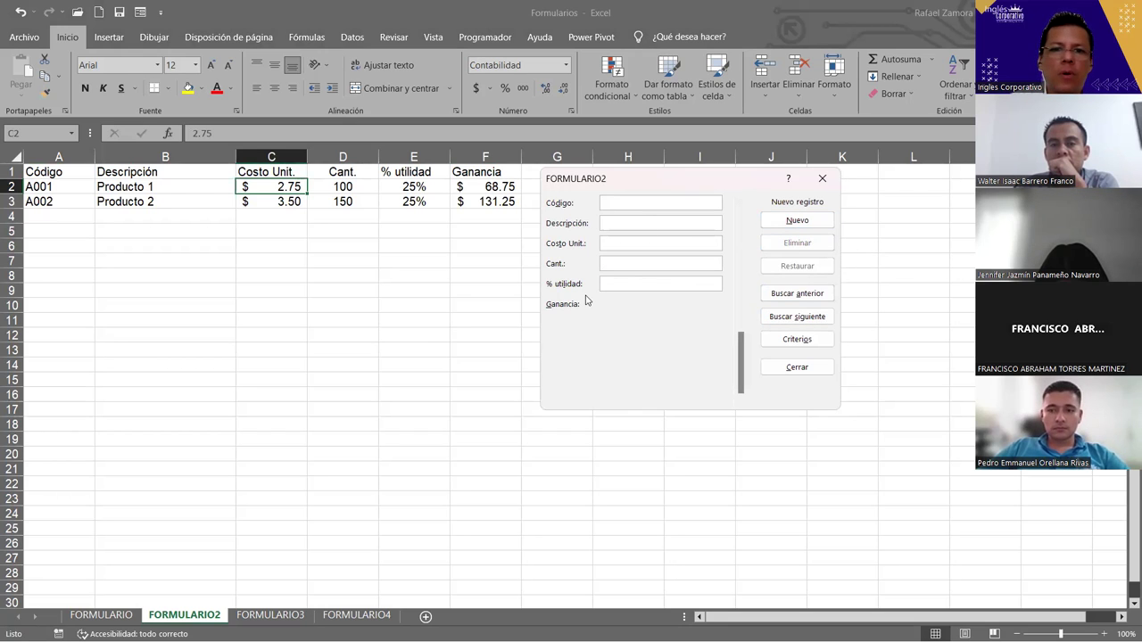
text(A)
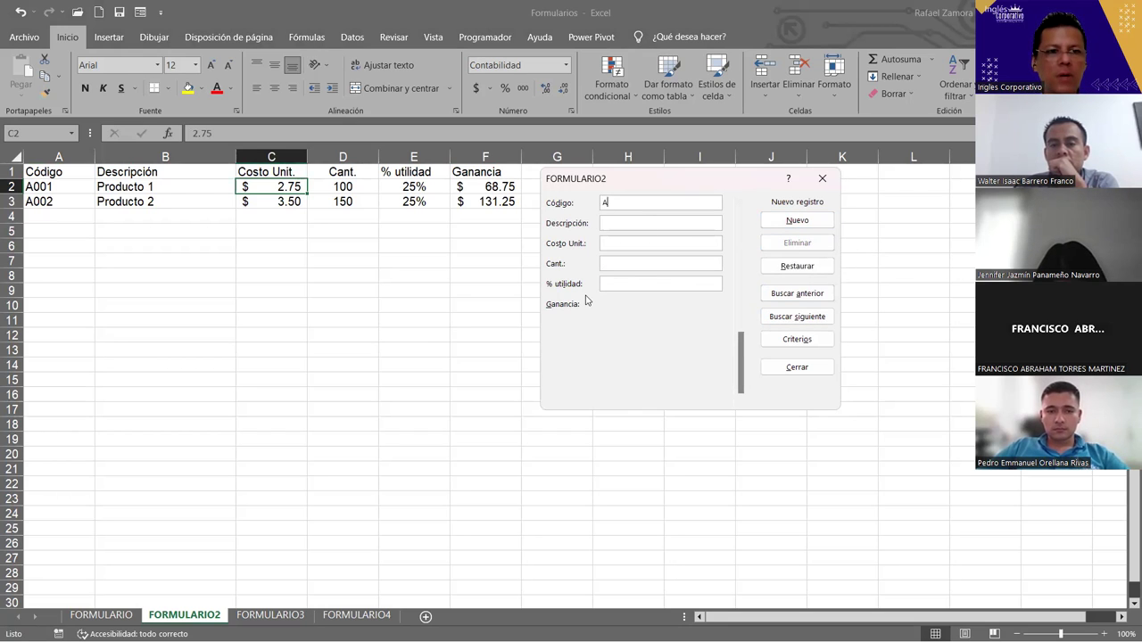
text(003)
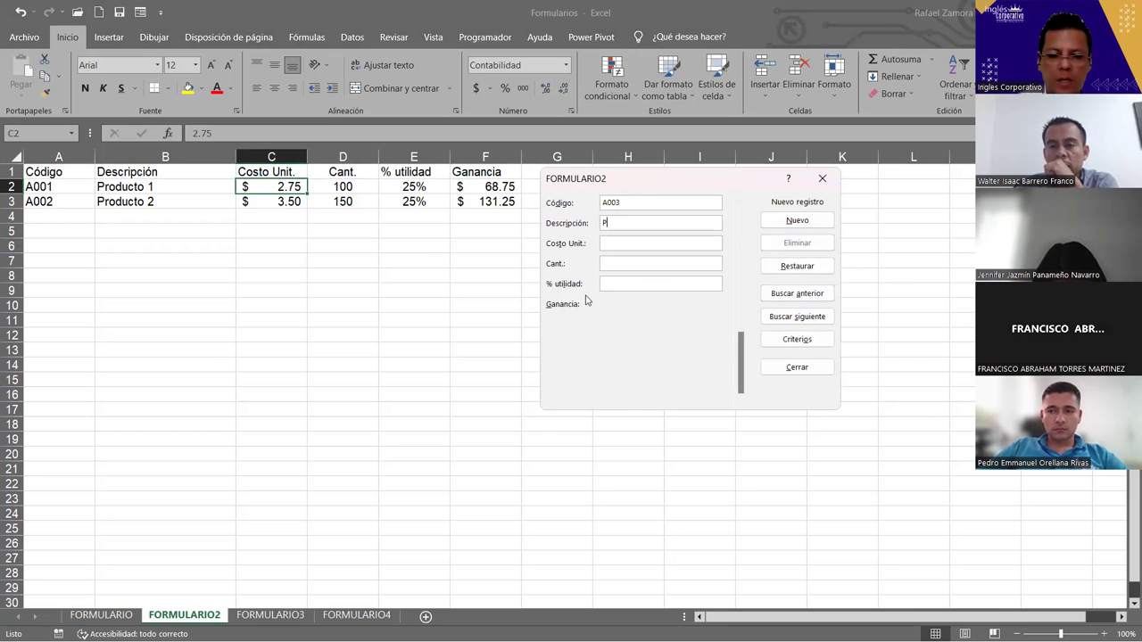
key(Tab)
text(Producto)
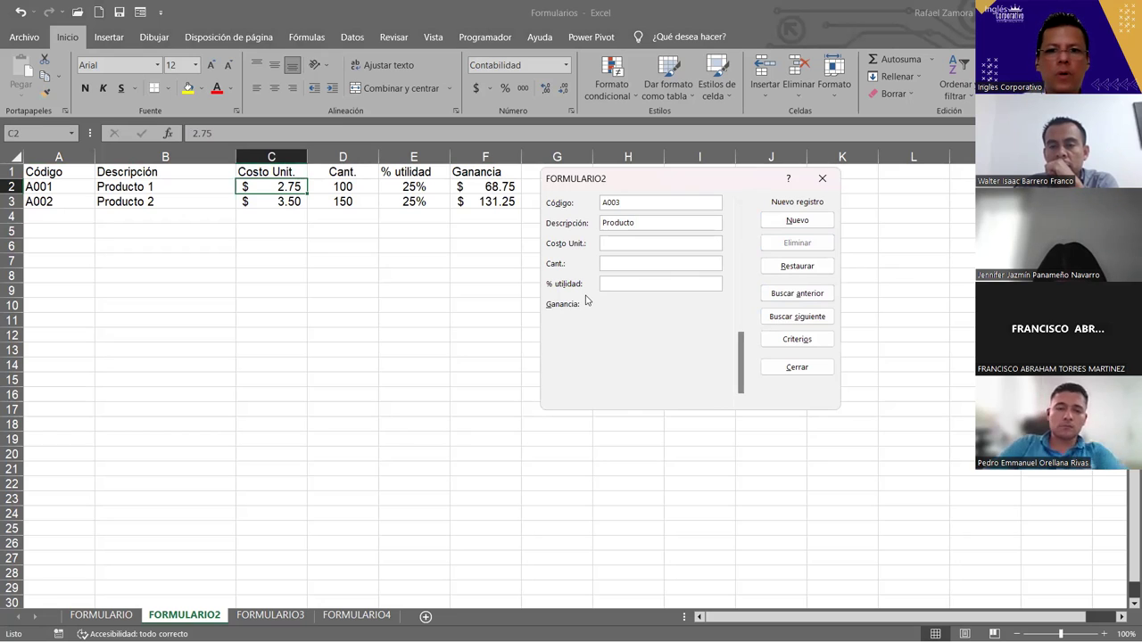
text(3)
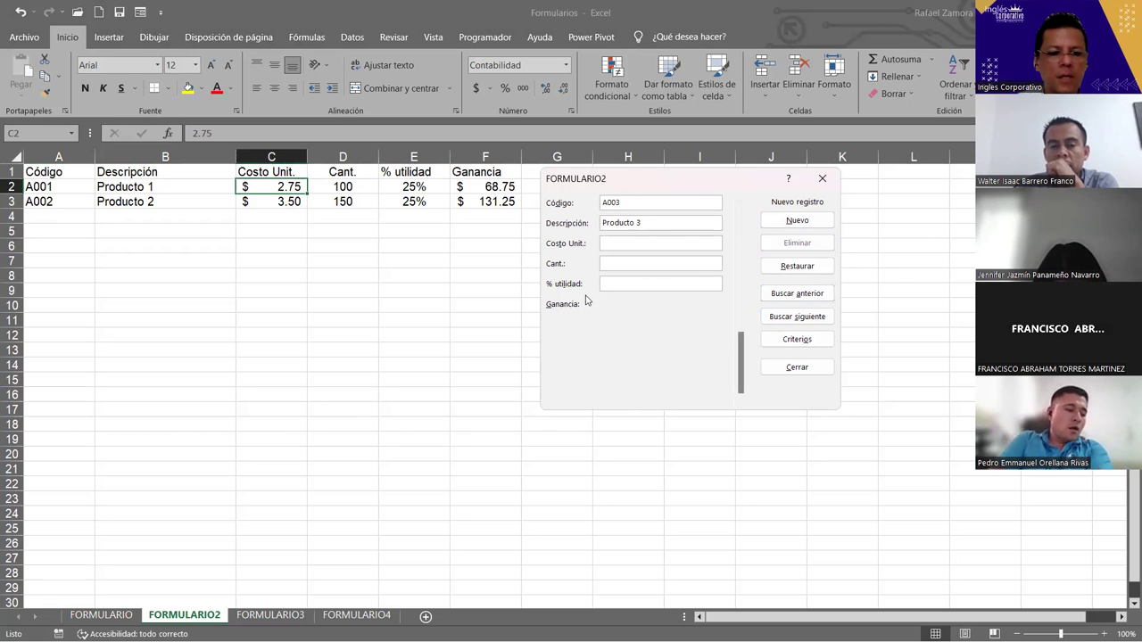
key(Tab)
text(1)
key(Tab)
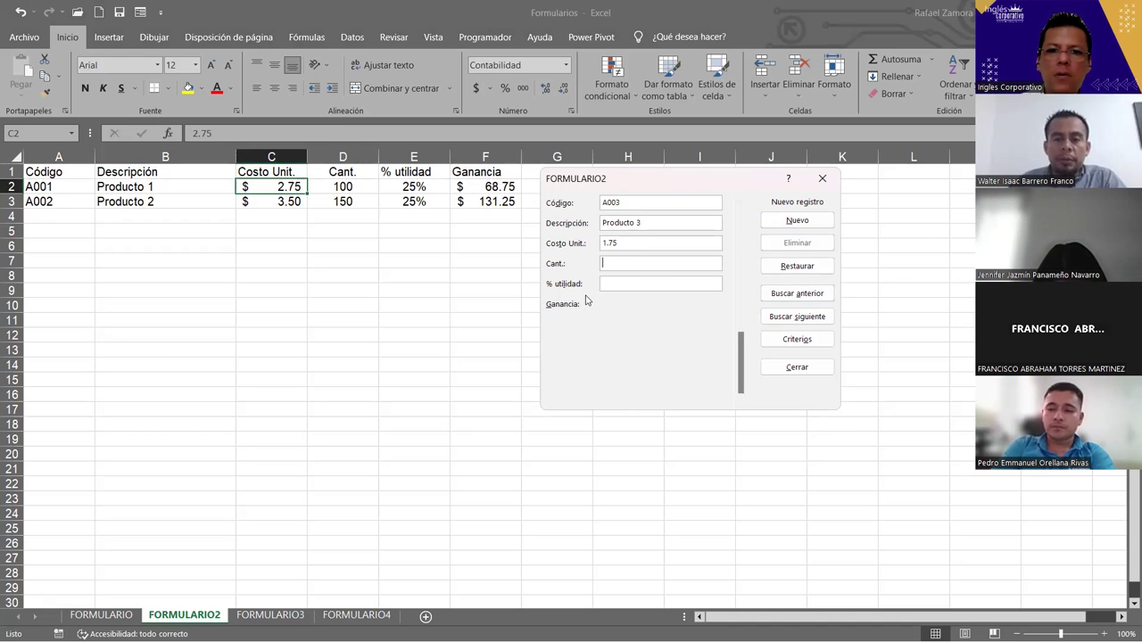
text(200)
key(Tab)
text(25)
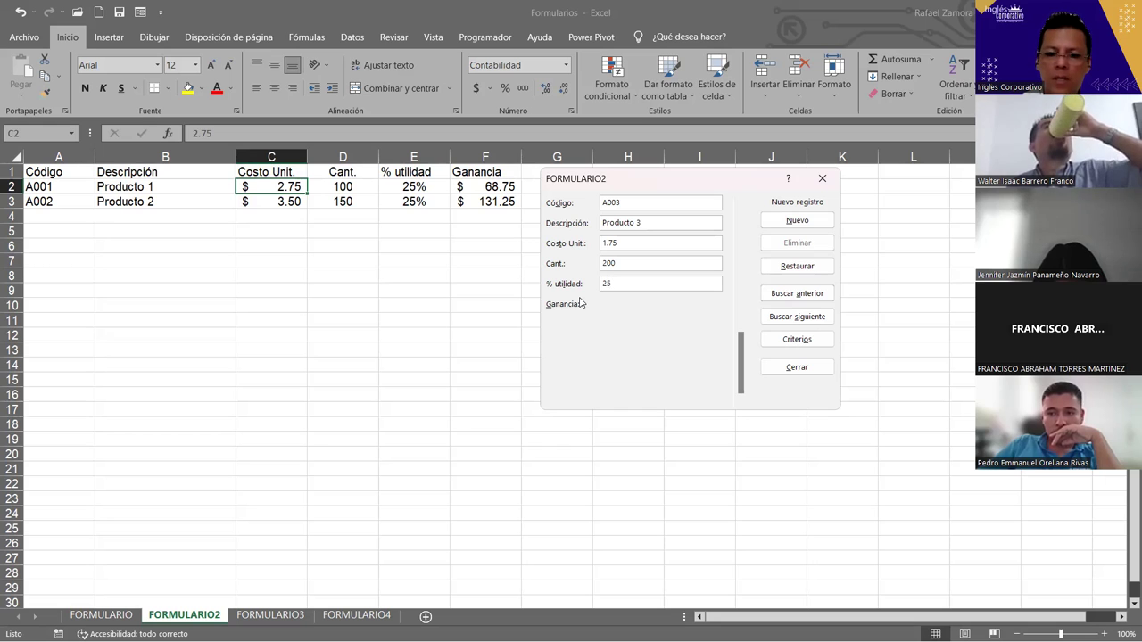
text(%)
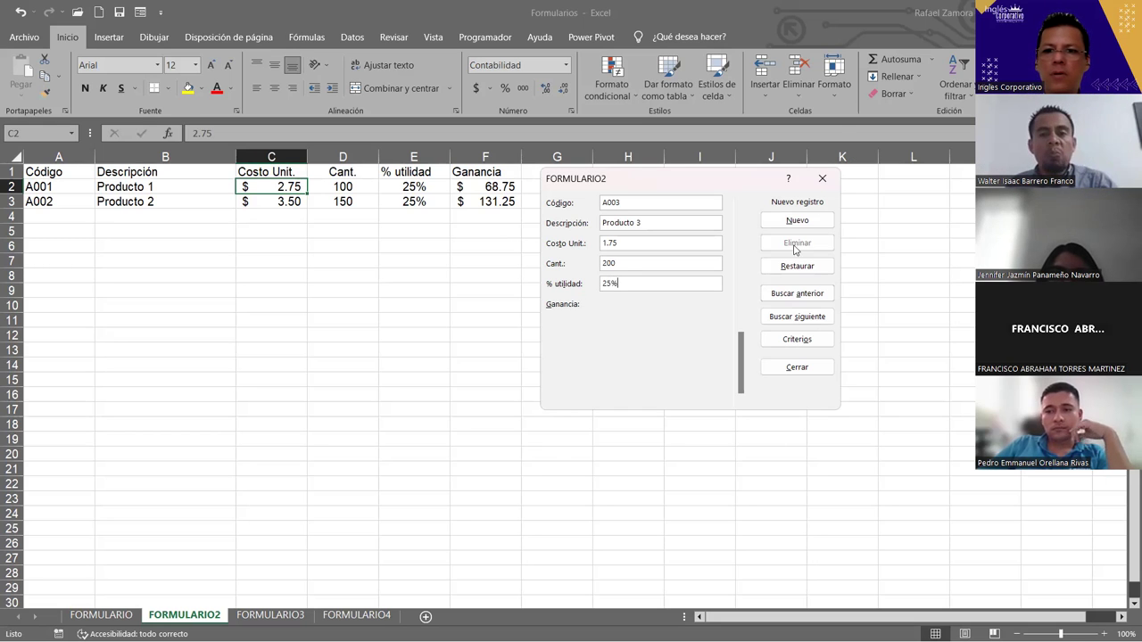
click(810, 222)
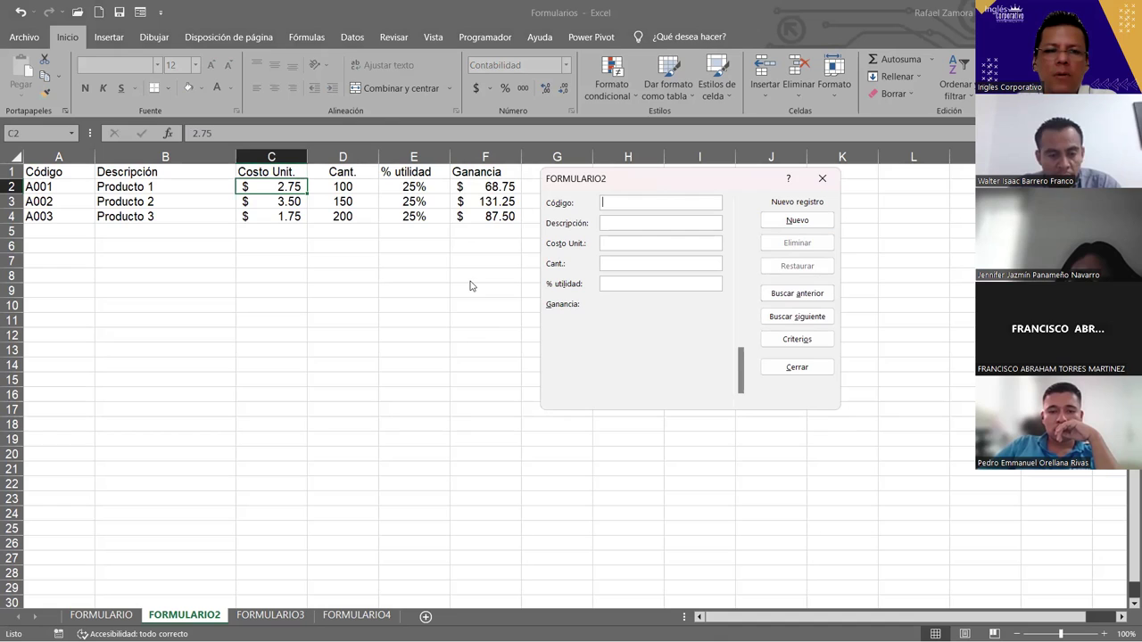
click(818, 372)
Step: Delete the stray $275.00 value from column J
click(153, 202)
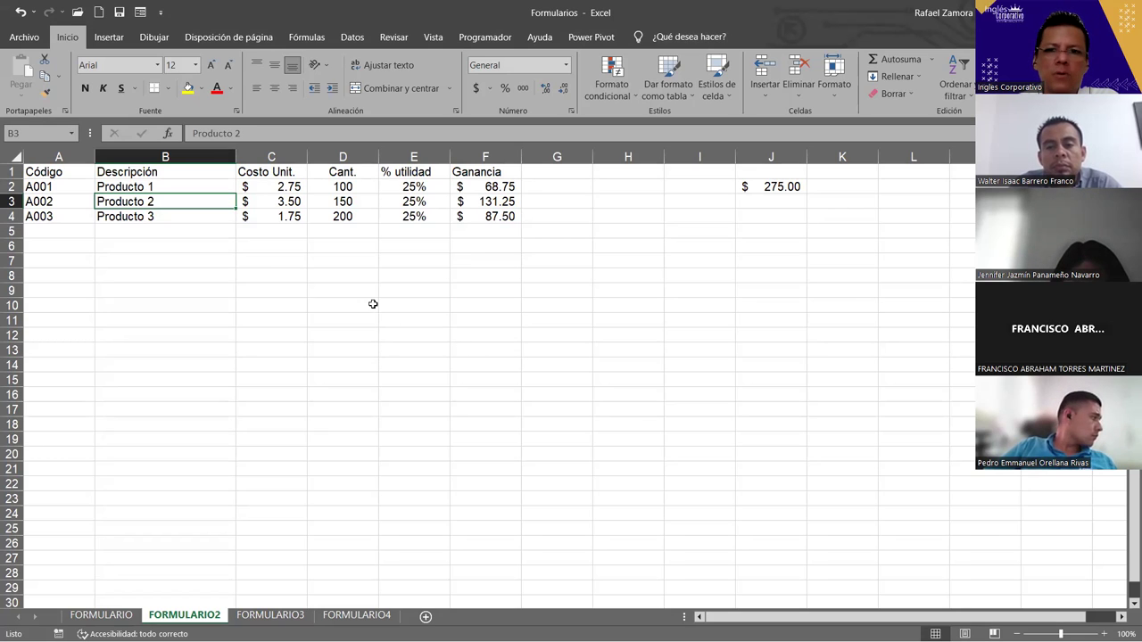
click(774, 153)
key(Delete)
click(628, 268)
click(179, 184)
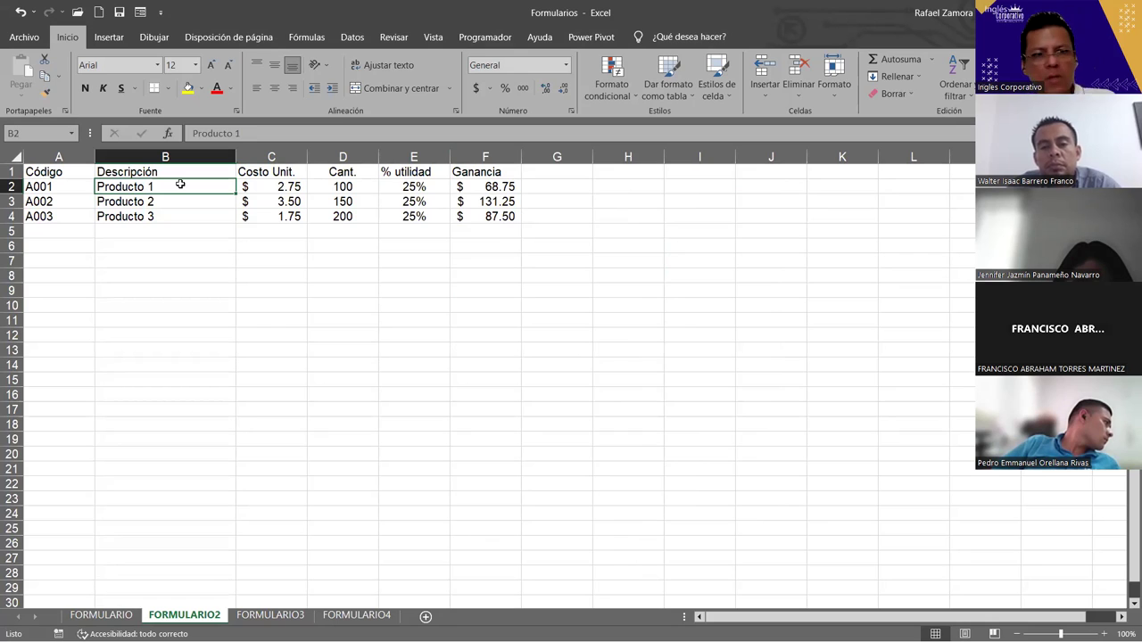
Step: Convert the range $A$1:$F$4 into a table with headers
click(108, 37)
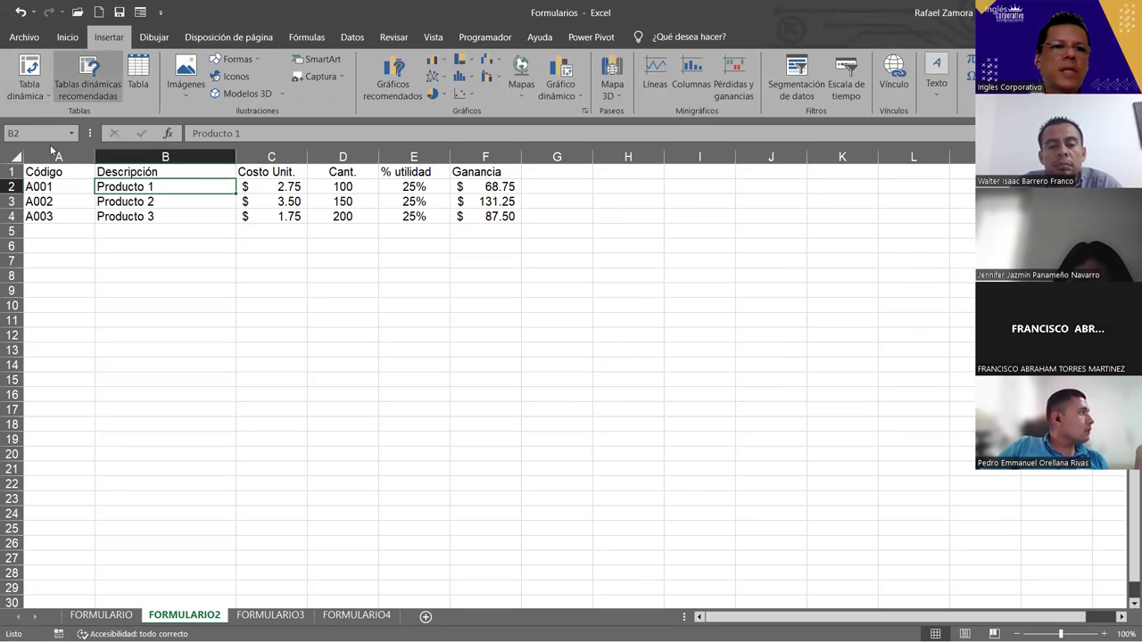
click(137, 78)
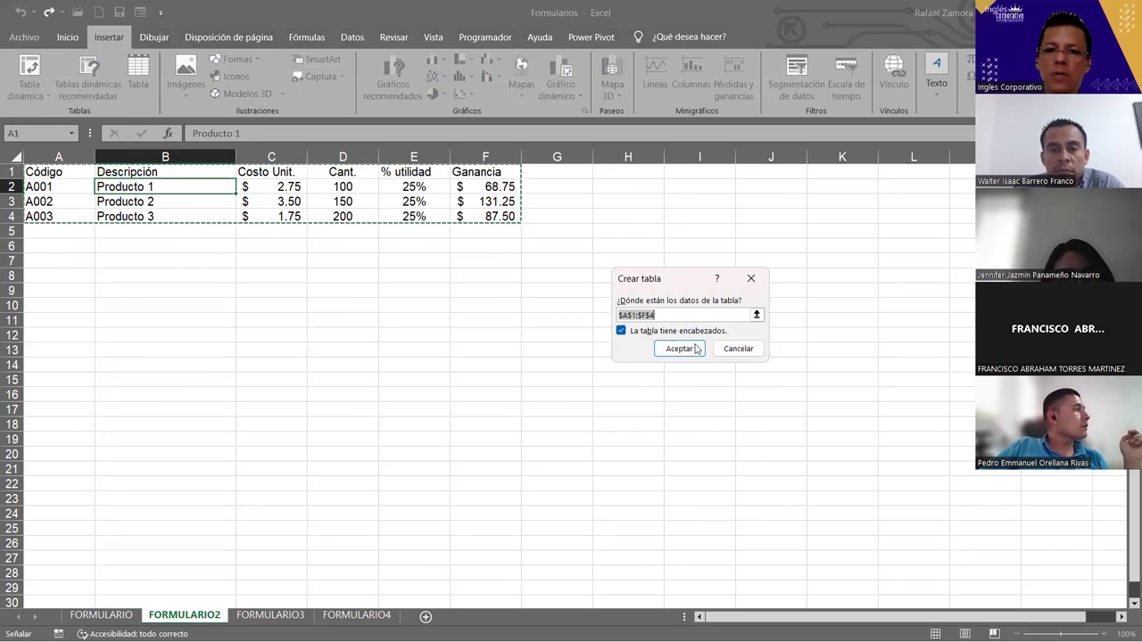
click(693, 349)
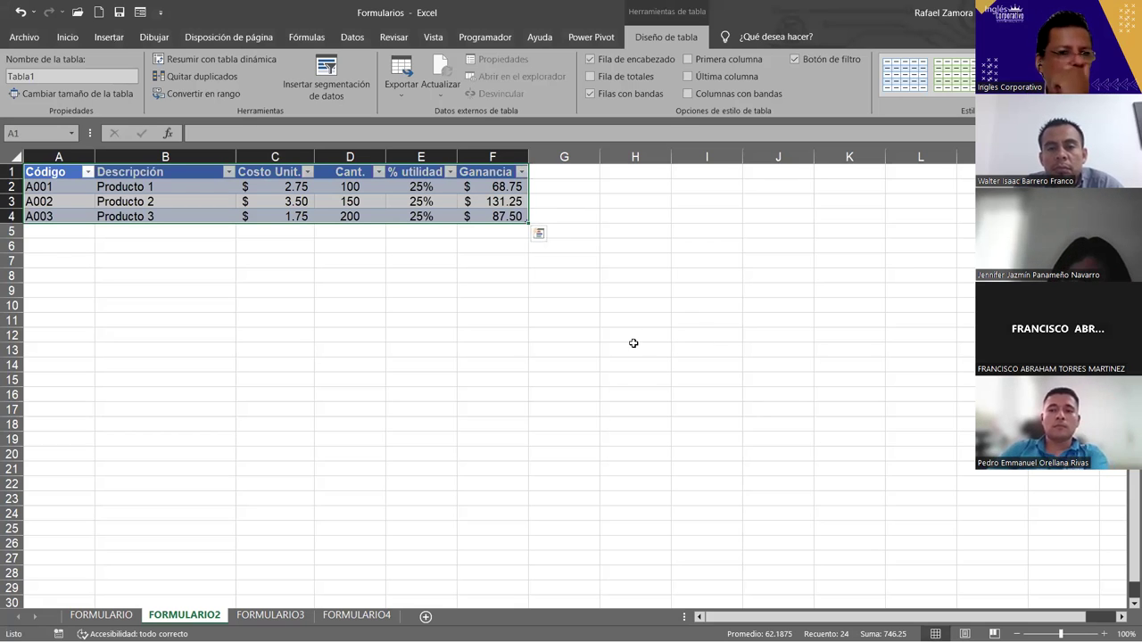
Step: Hide the header row's filter buttons with Ctrl+Shift+L
click(428, 320)
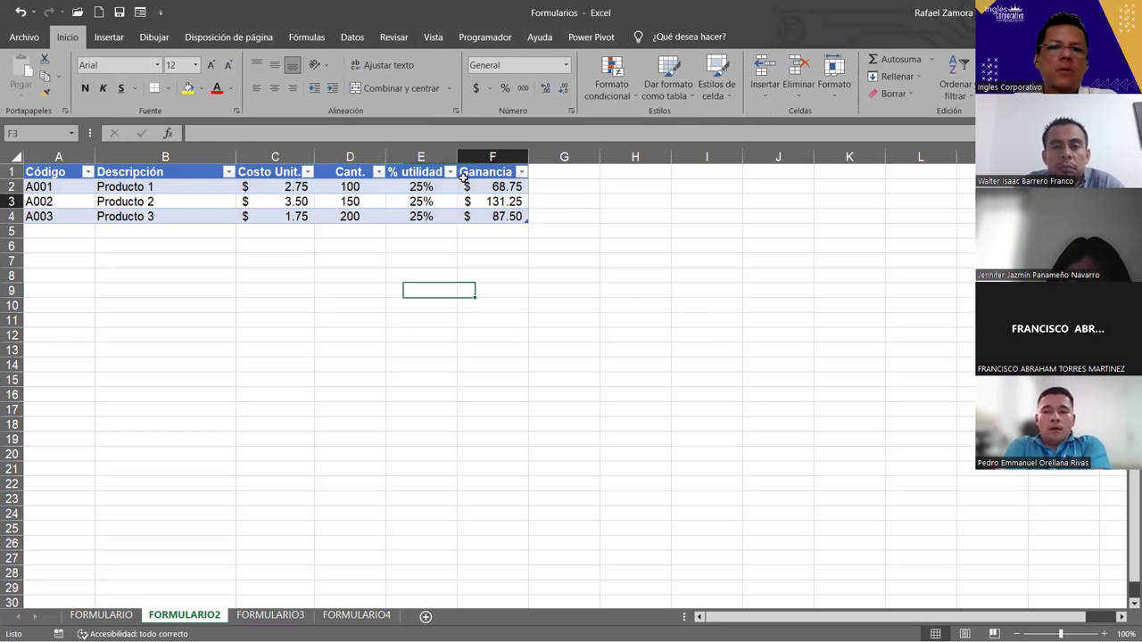
drag(491, 201, 464, 182)
key(ctrl+shift+l)
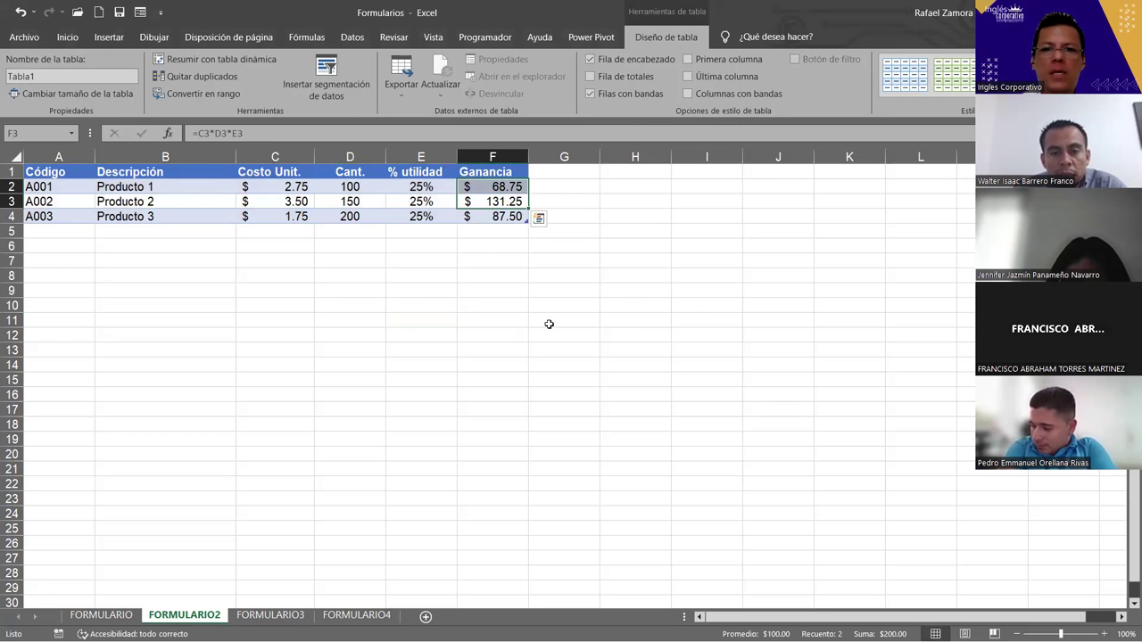
click(549, 324)
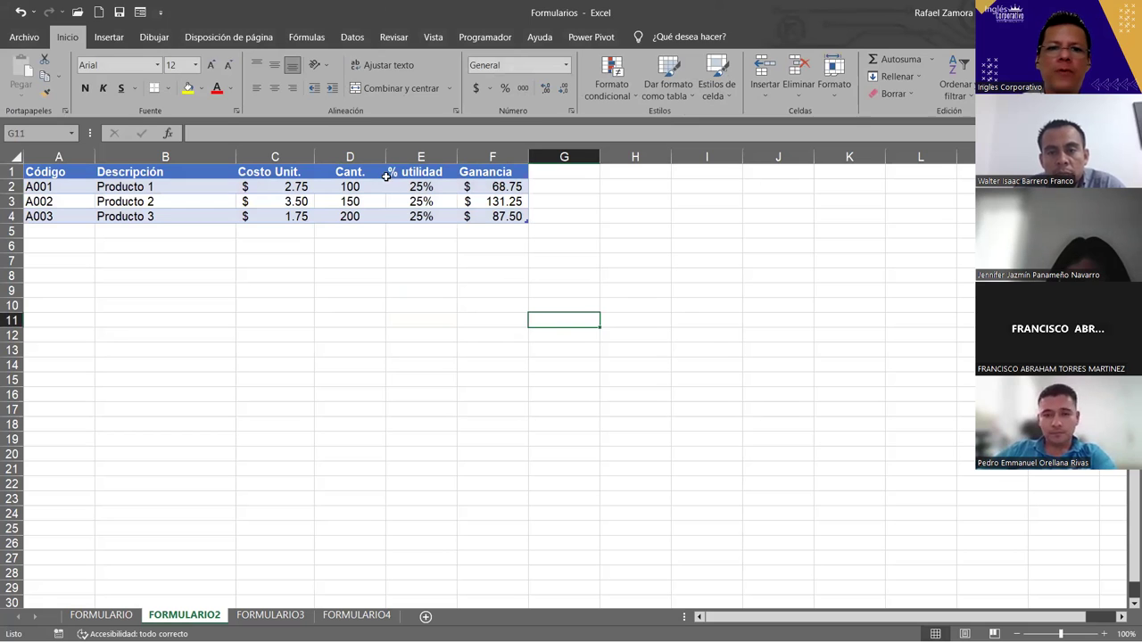
click(392, 189)
click(246, 186)
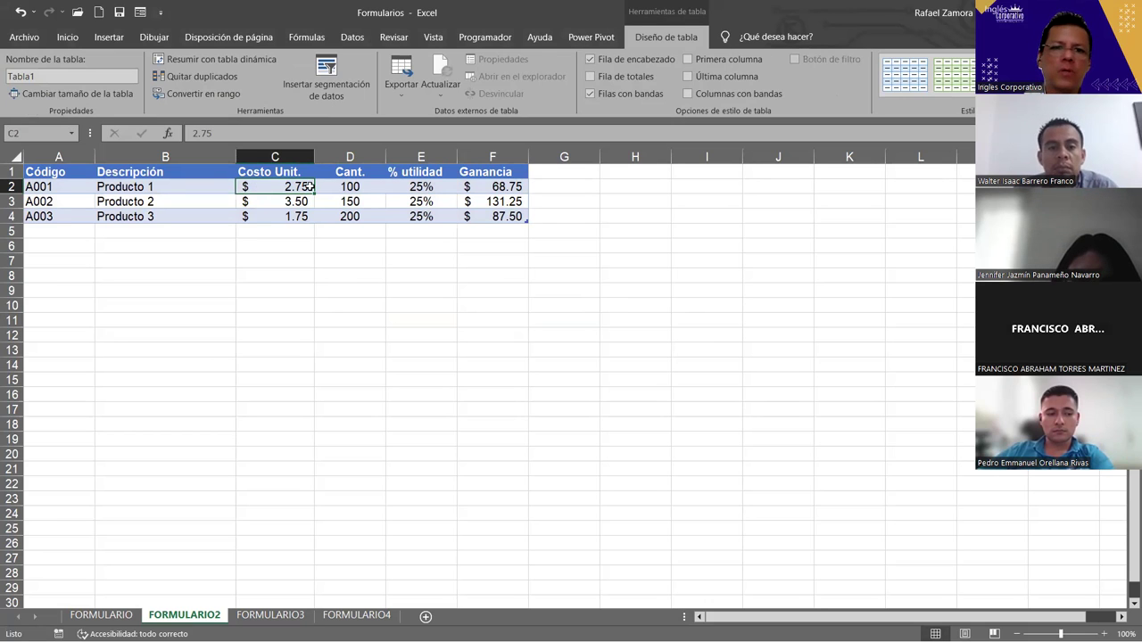
Step: Open the Formulario data form, step through the three records, and start a blank record
click(142, 11)
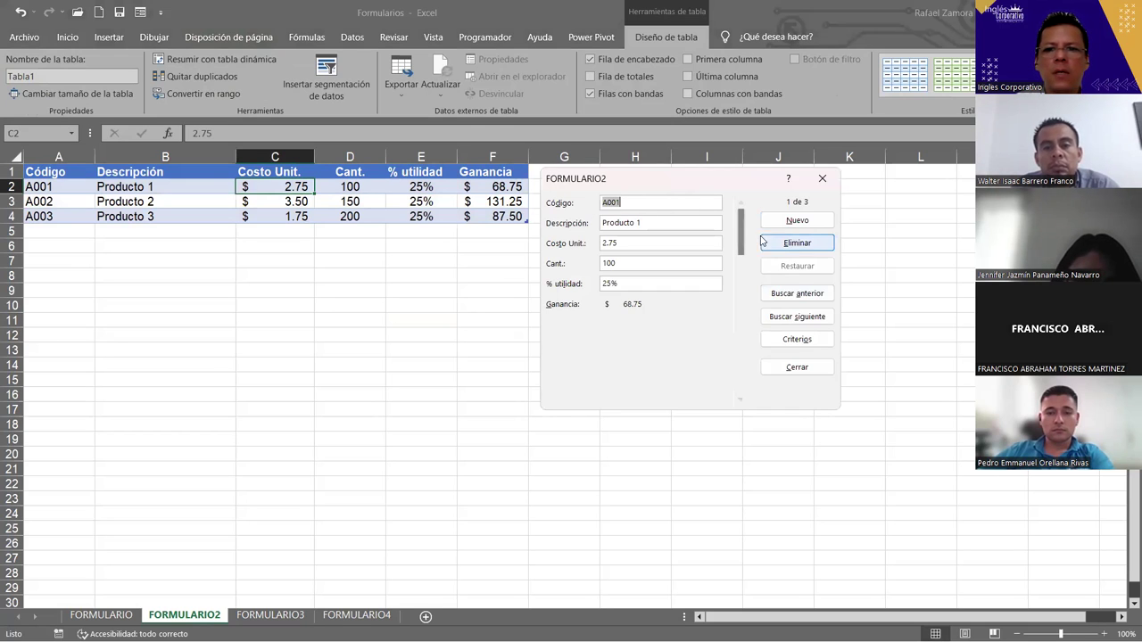
click(798, 316)
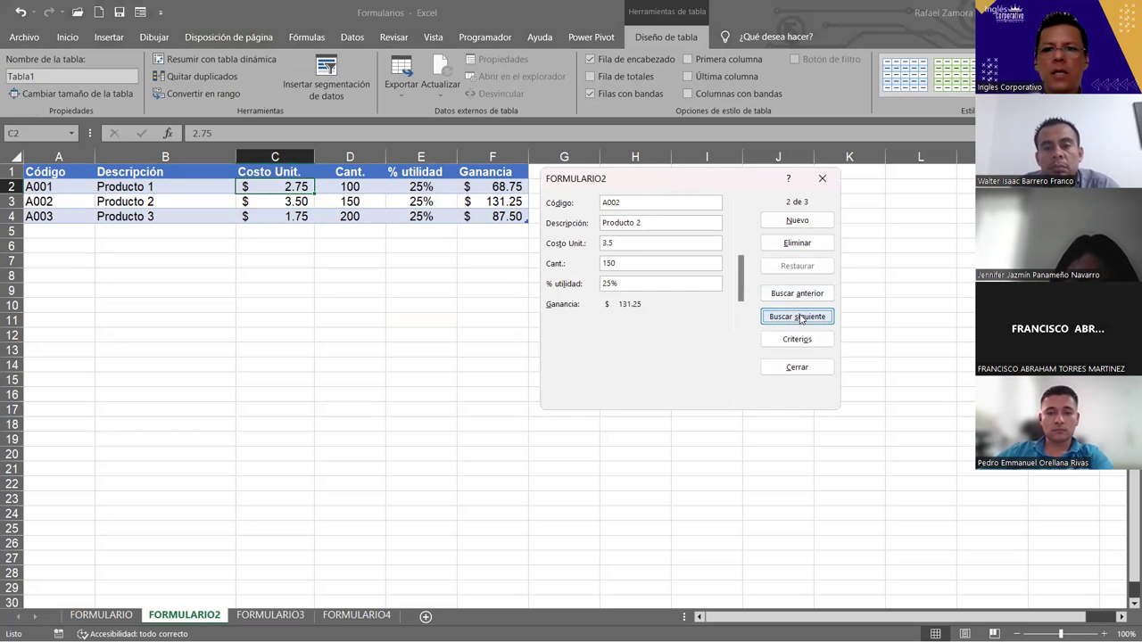
click(798, 318)
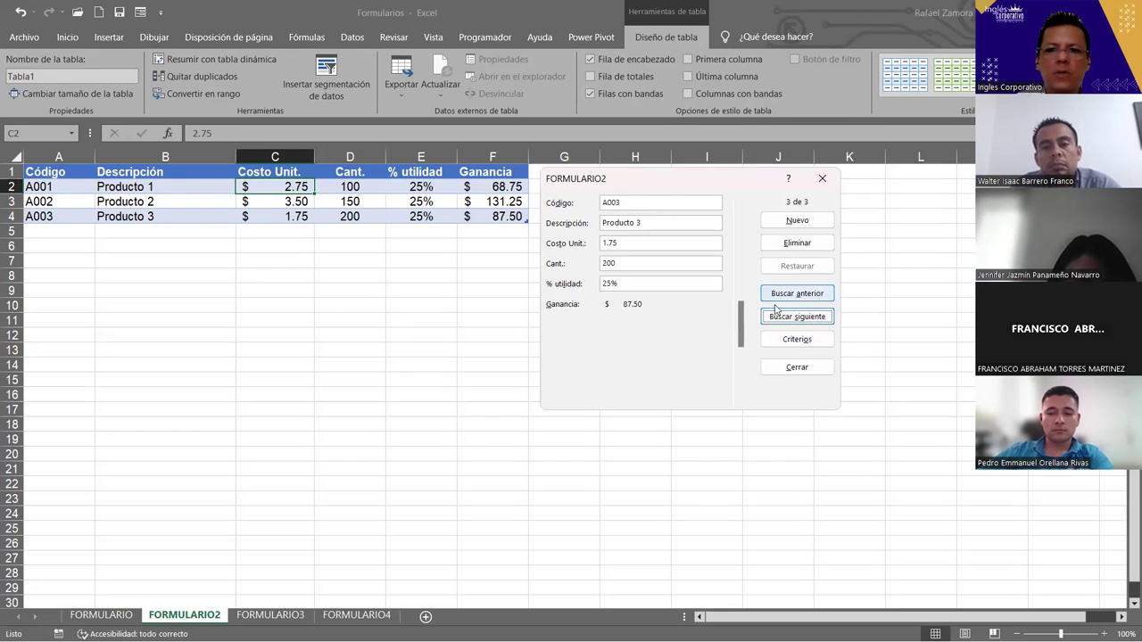
click(825, 223)
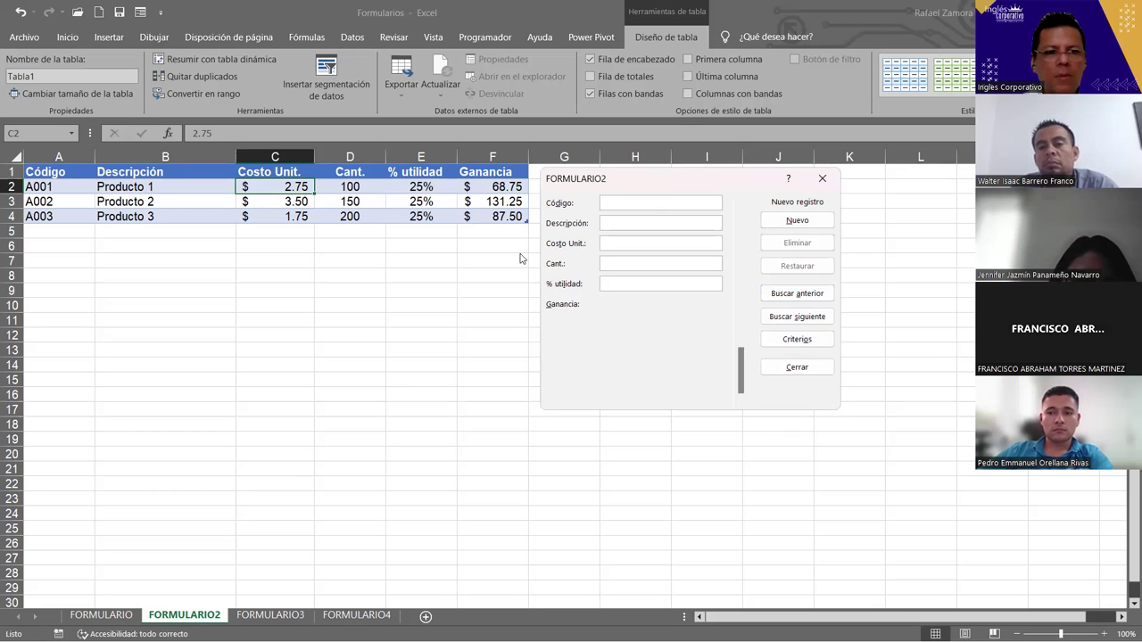
Step: Add product A004, Producto 4, at 25% utilidad to the table
text(A004)
text(80)
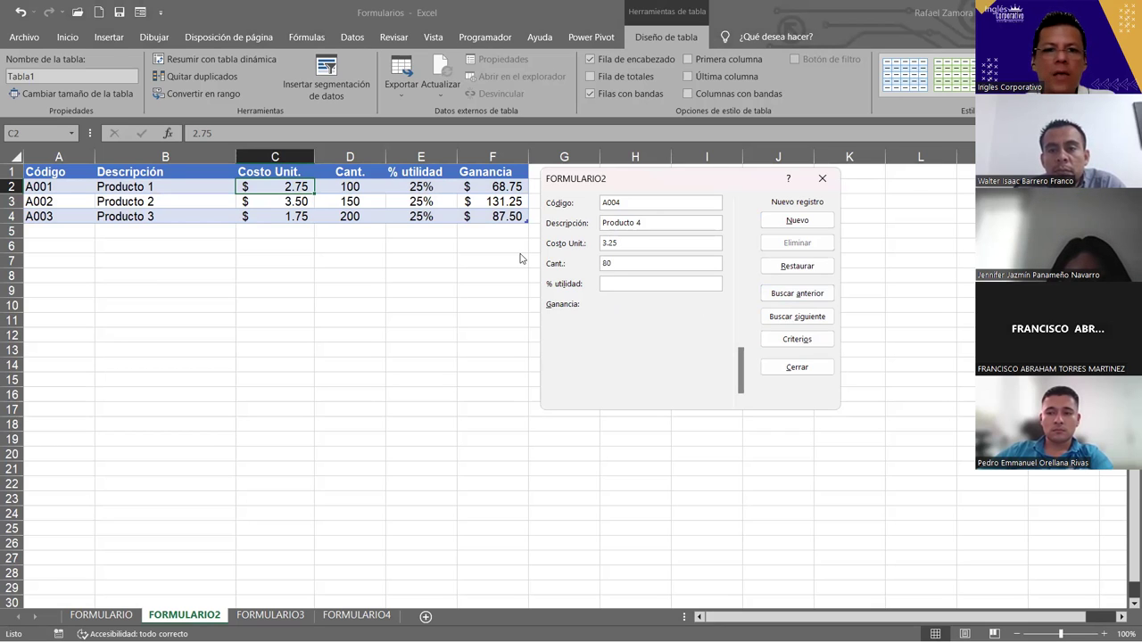
text(25%)
click(797, 221)
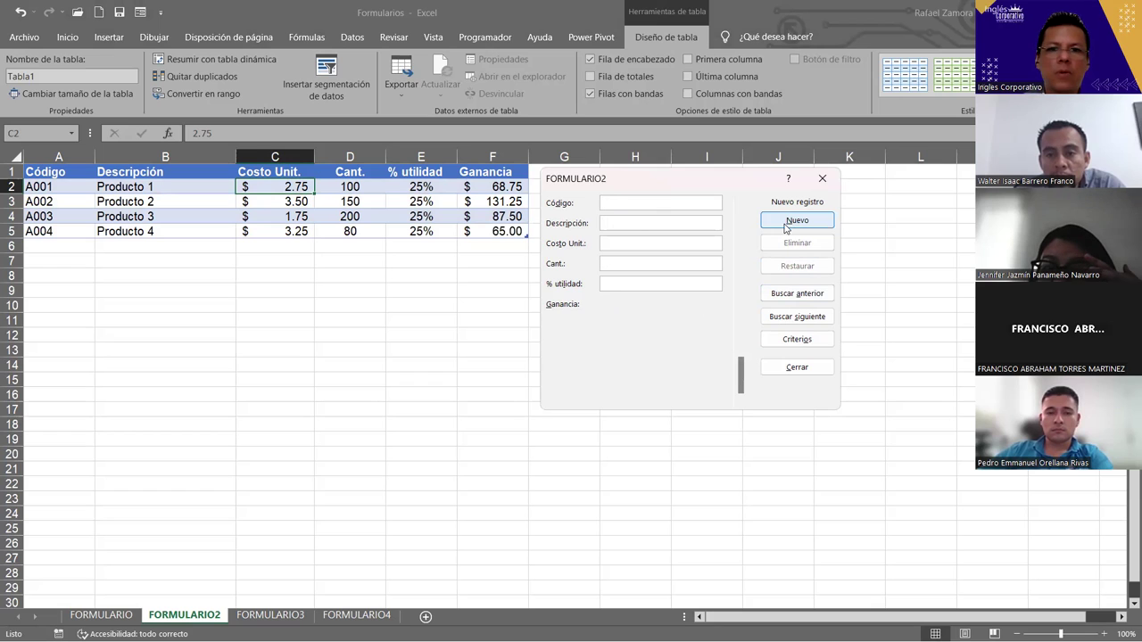
Step: Add product A005, Producto 5, cost 2.35, quantity 300, 25%, then close the form
text(A005)
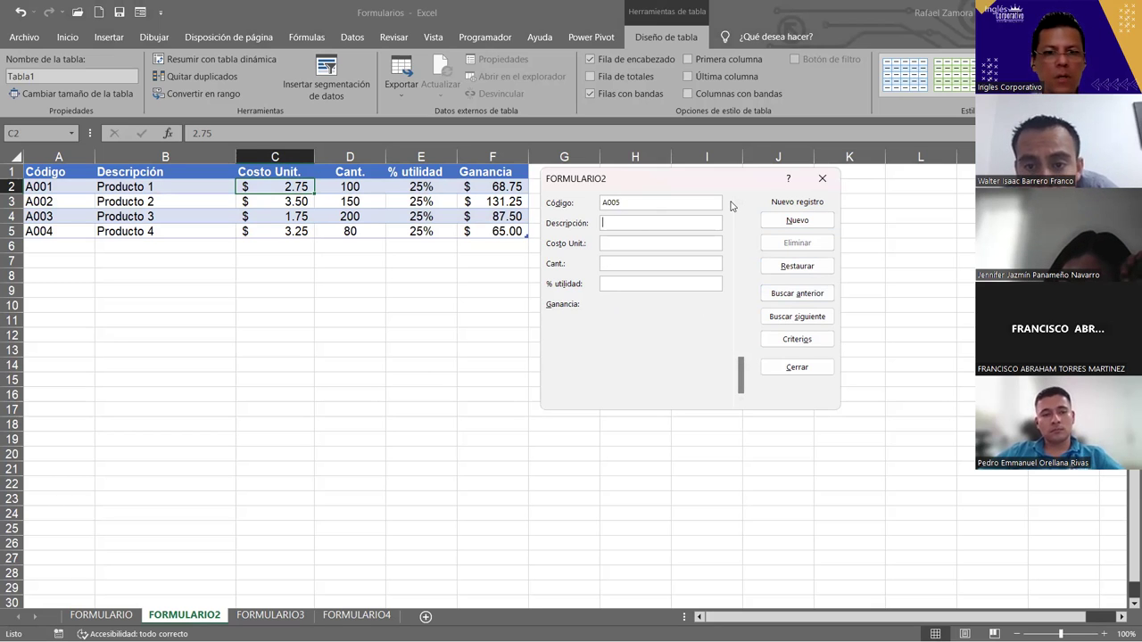
key(Tab)
text(Produ)
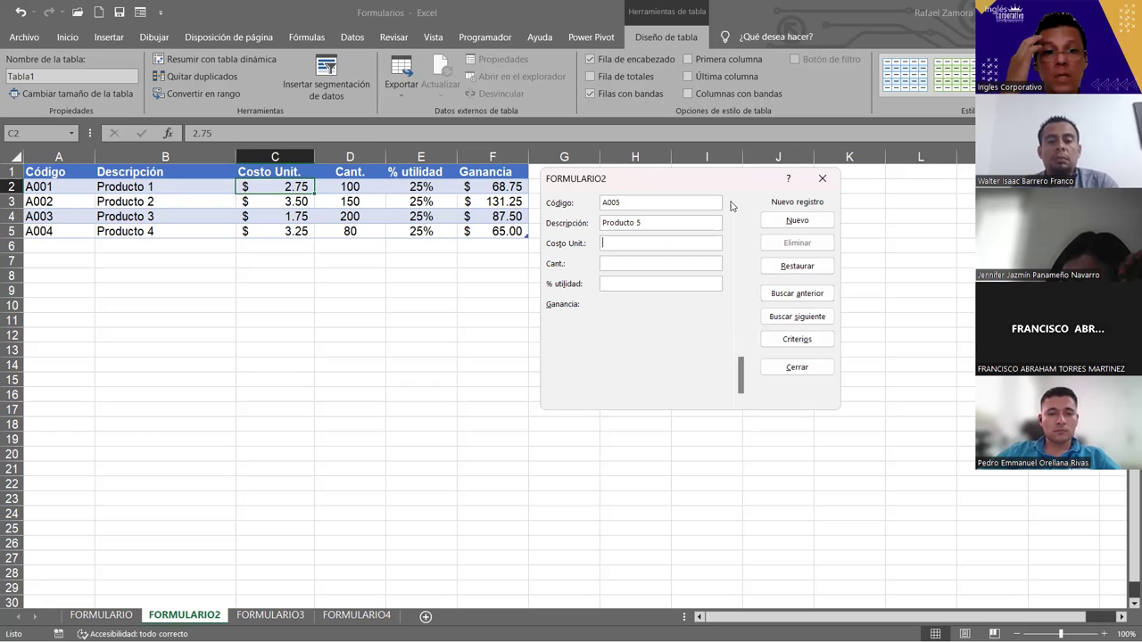
text(2.35)
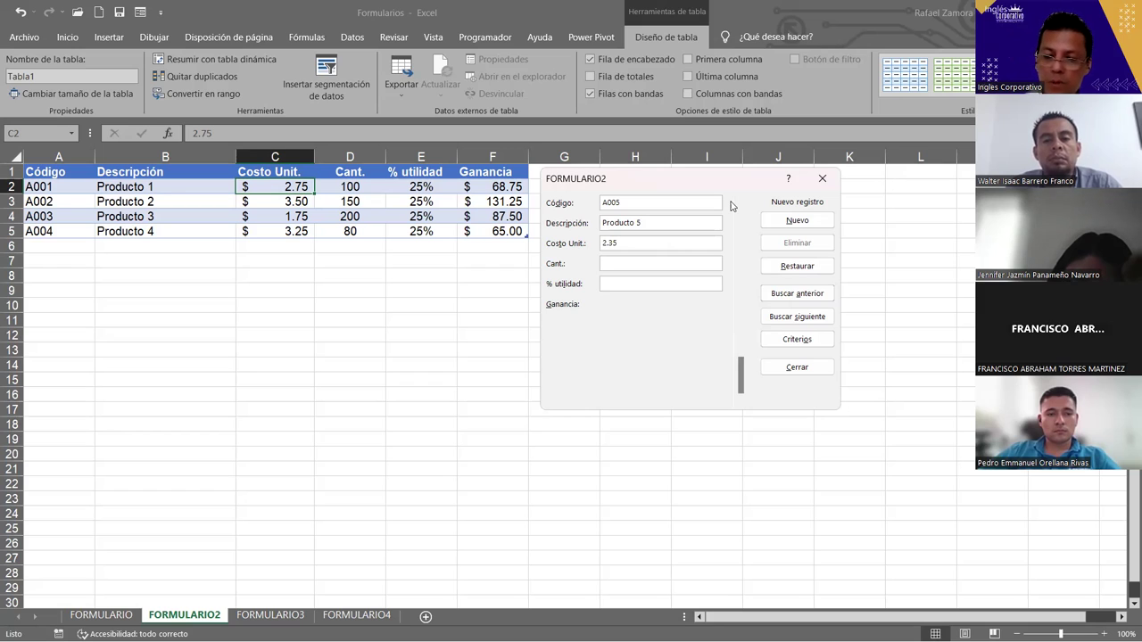
text(300)
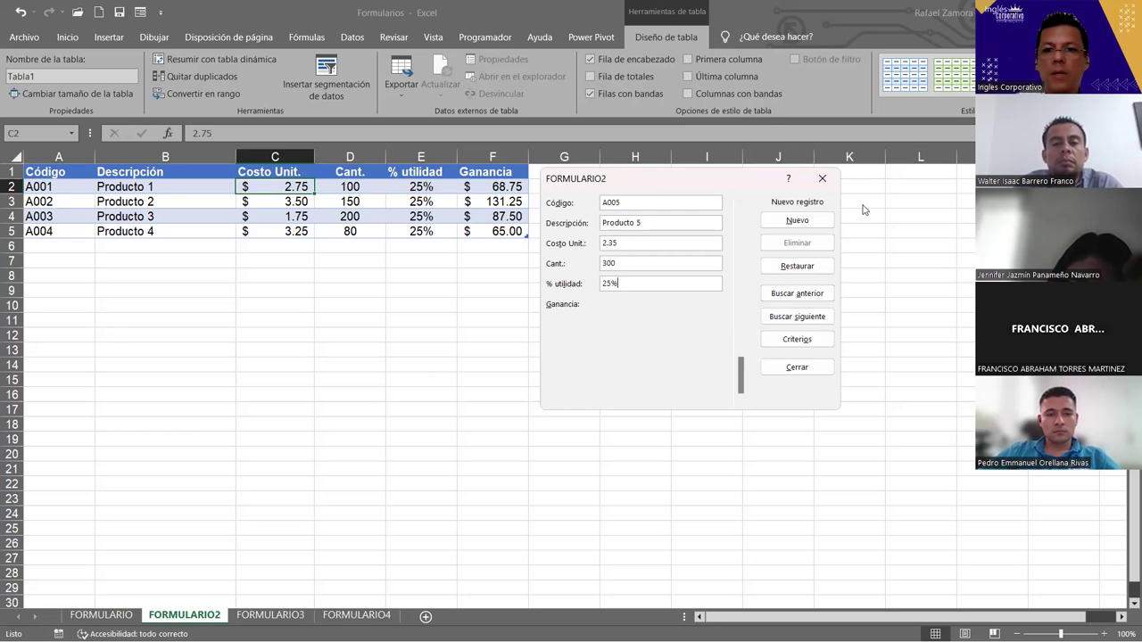
click(777, 219)
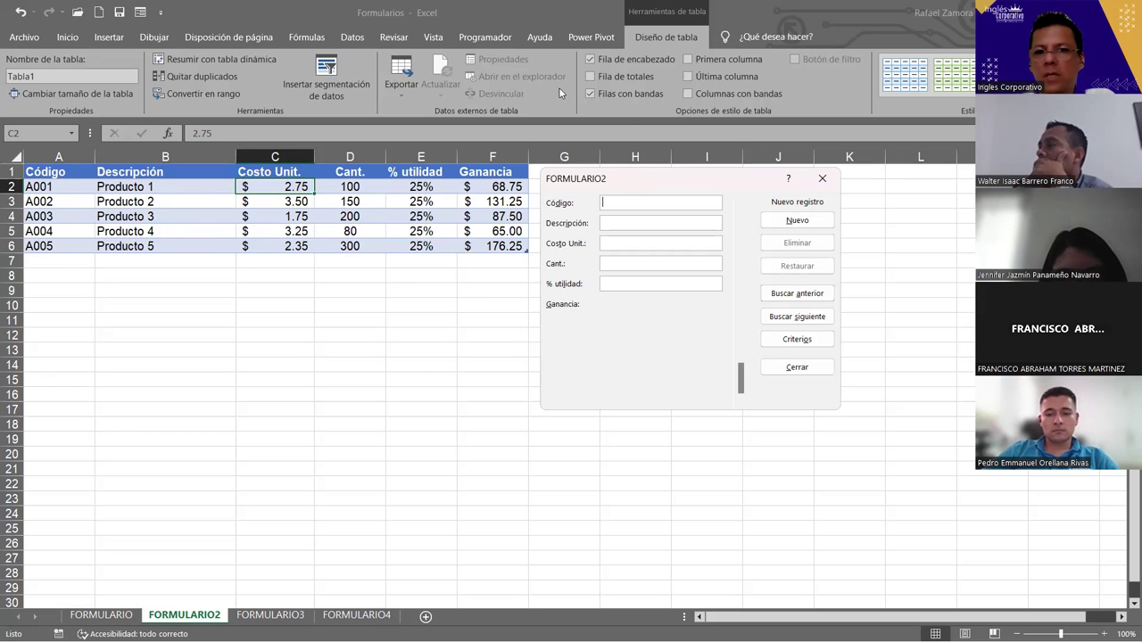
click(827, 369)
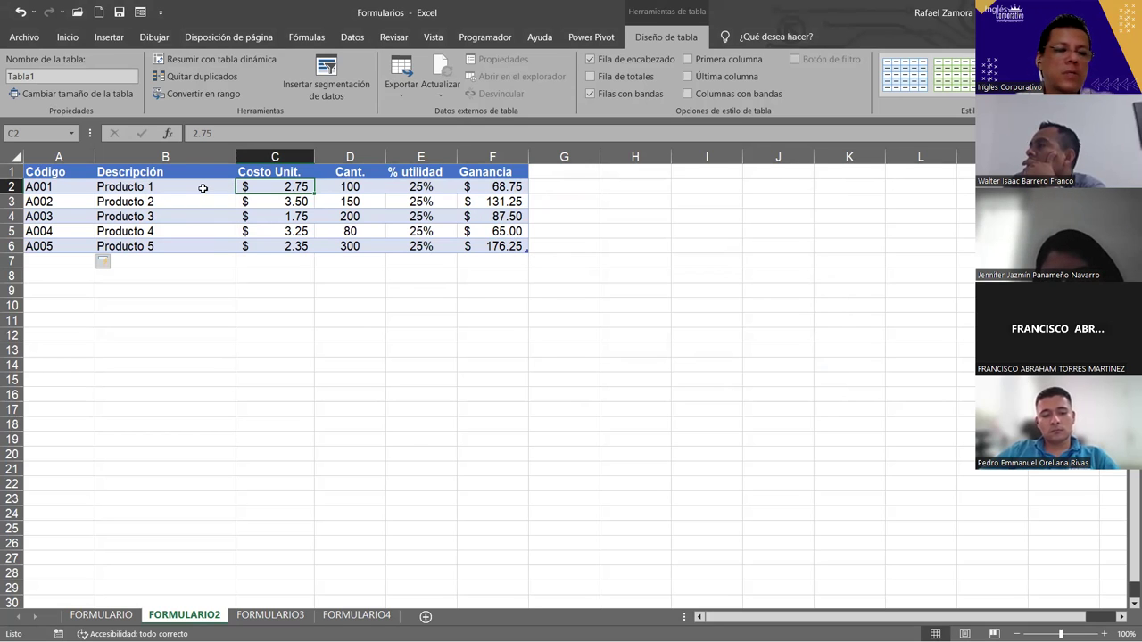
drag(71, 186, 437, 187)
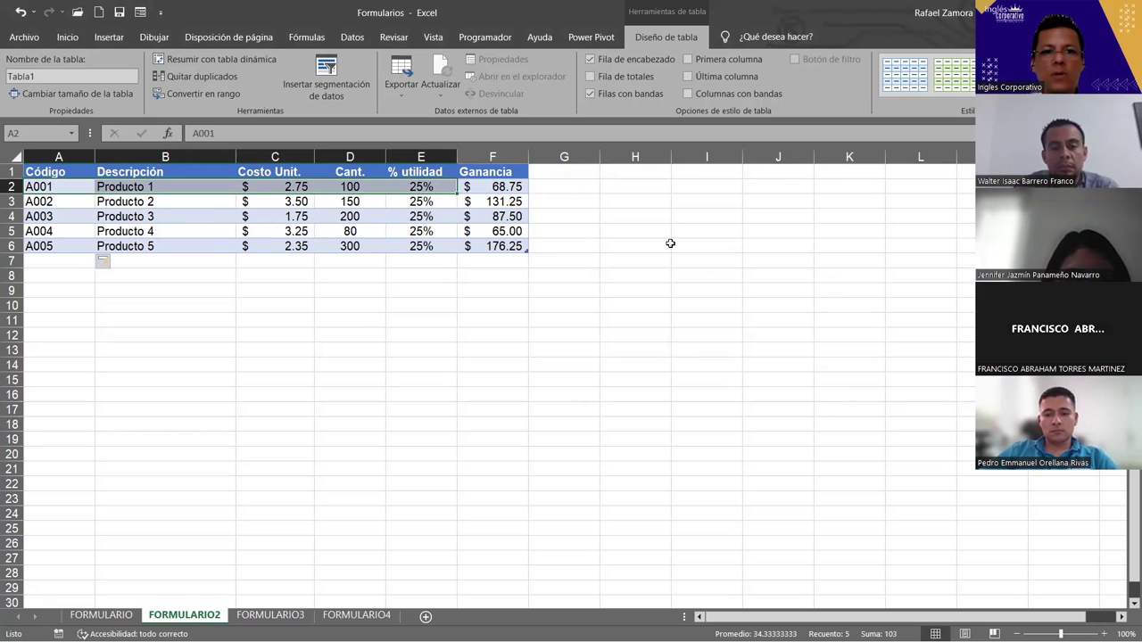
click(484, 279)
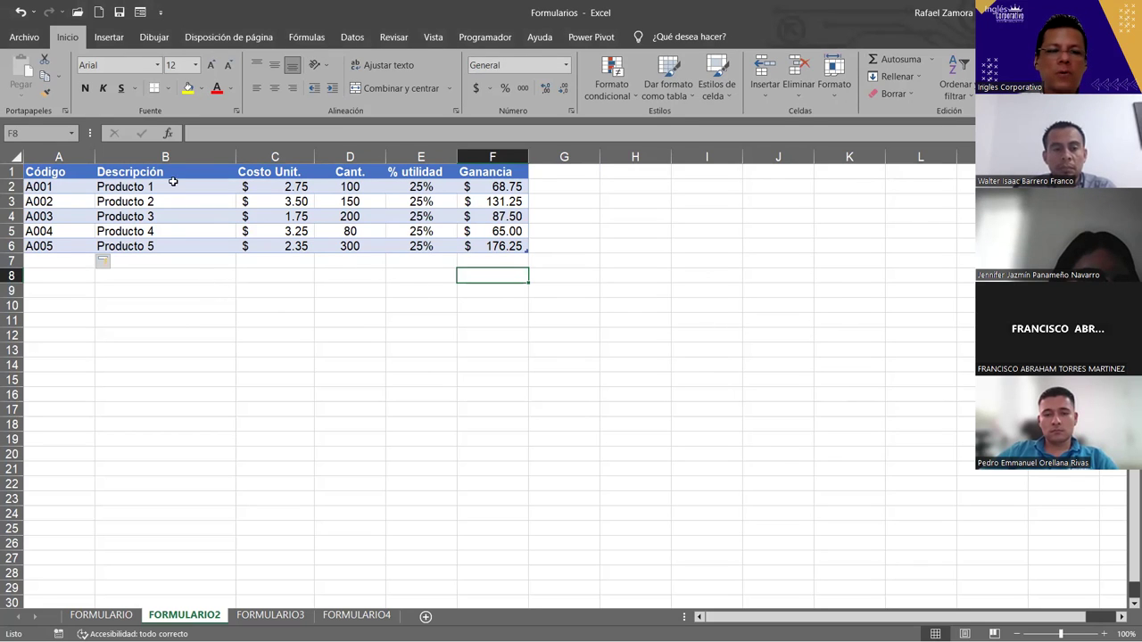
click(72, 172)
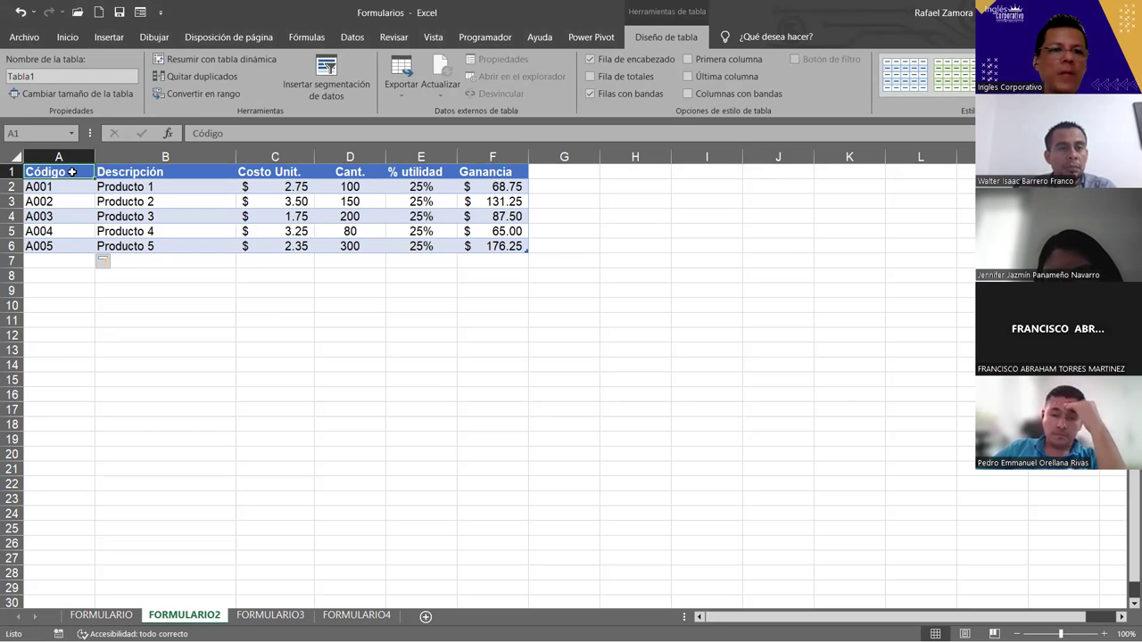
drag(77, 186, 65, 247)
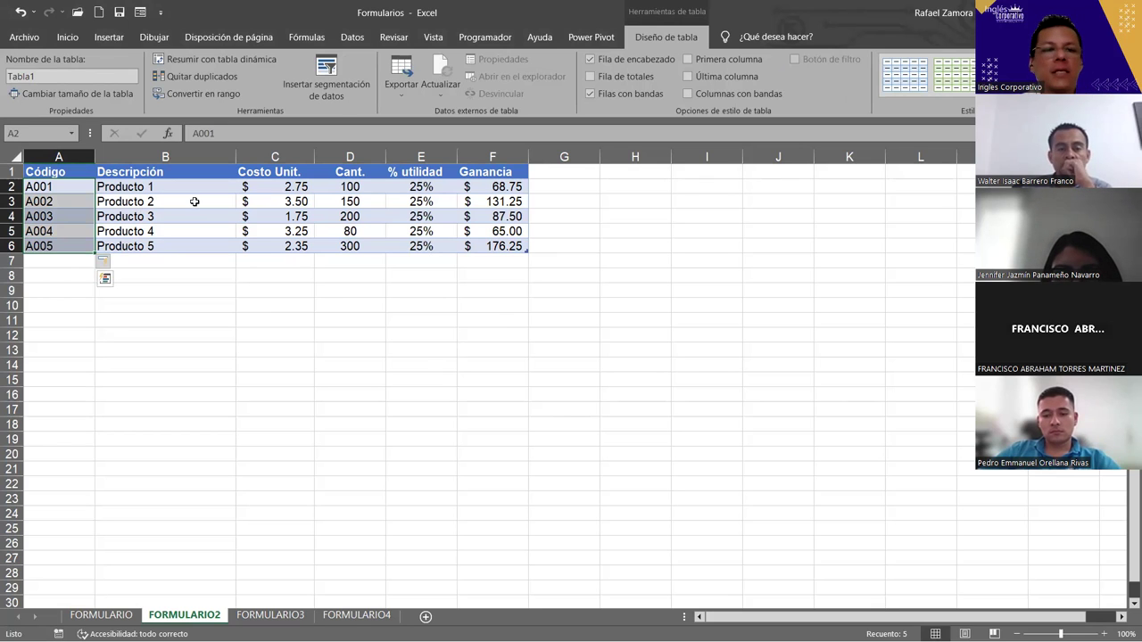
click(148, 187)
drag(236, 186, 368, 190)
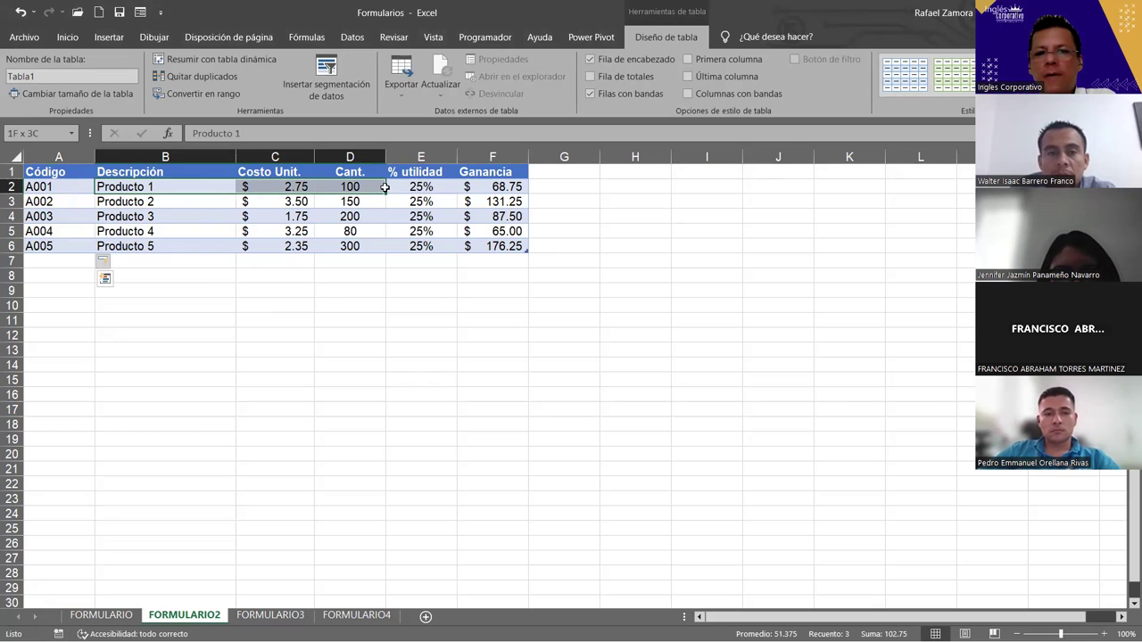
drag(385, 188, 379, 187)
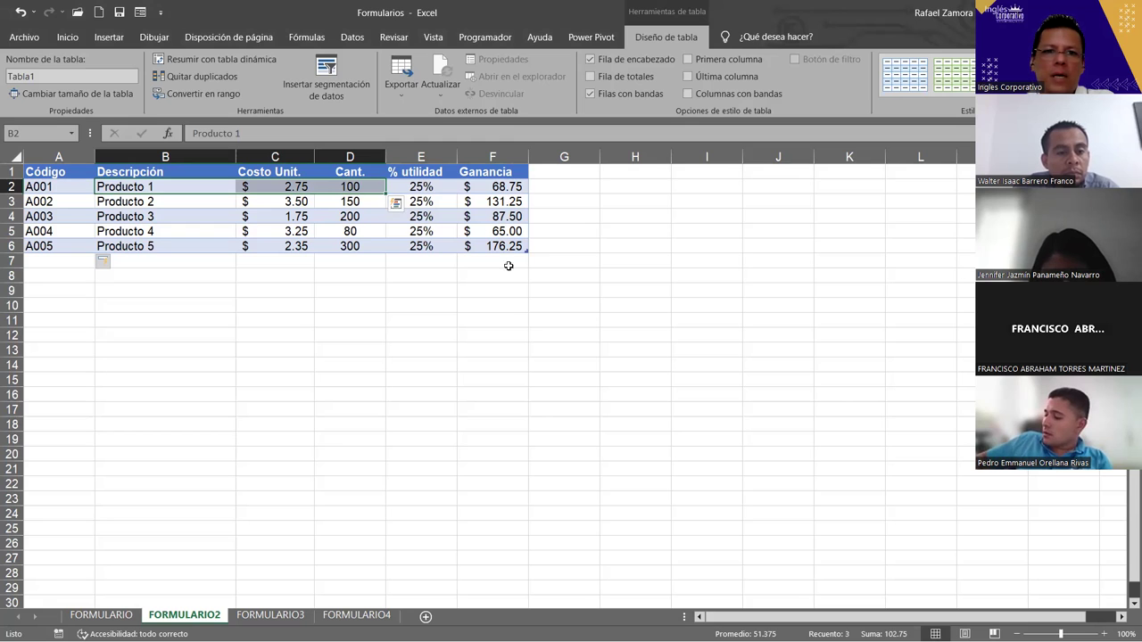
click(507, 311)
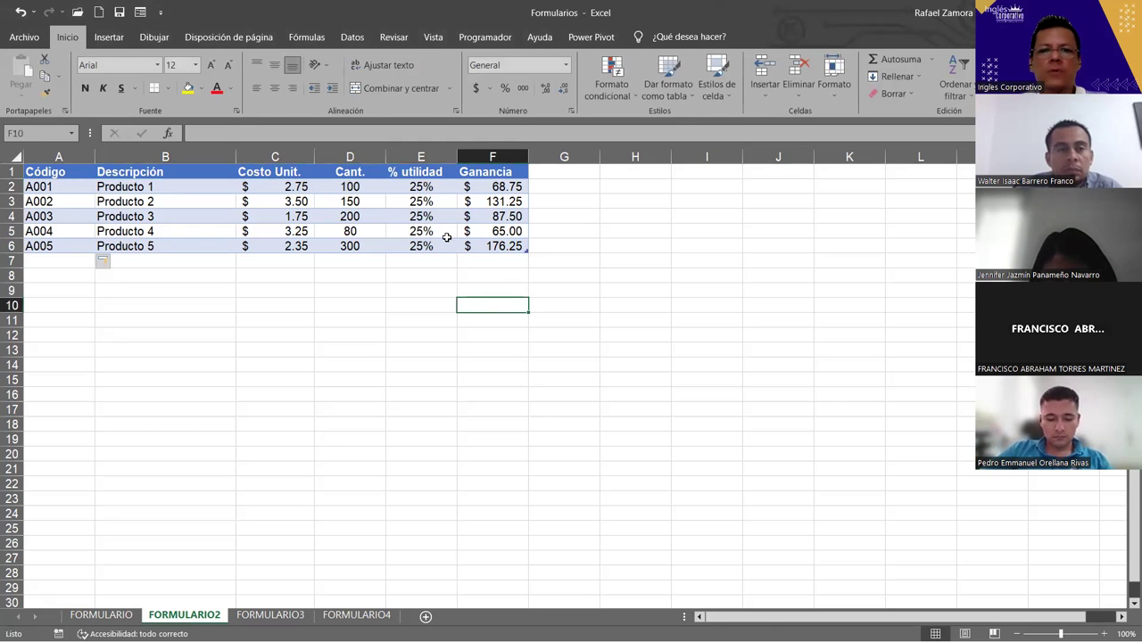
click(412, 187)
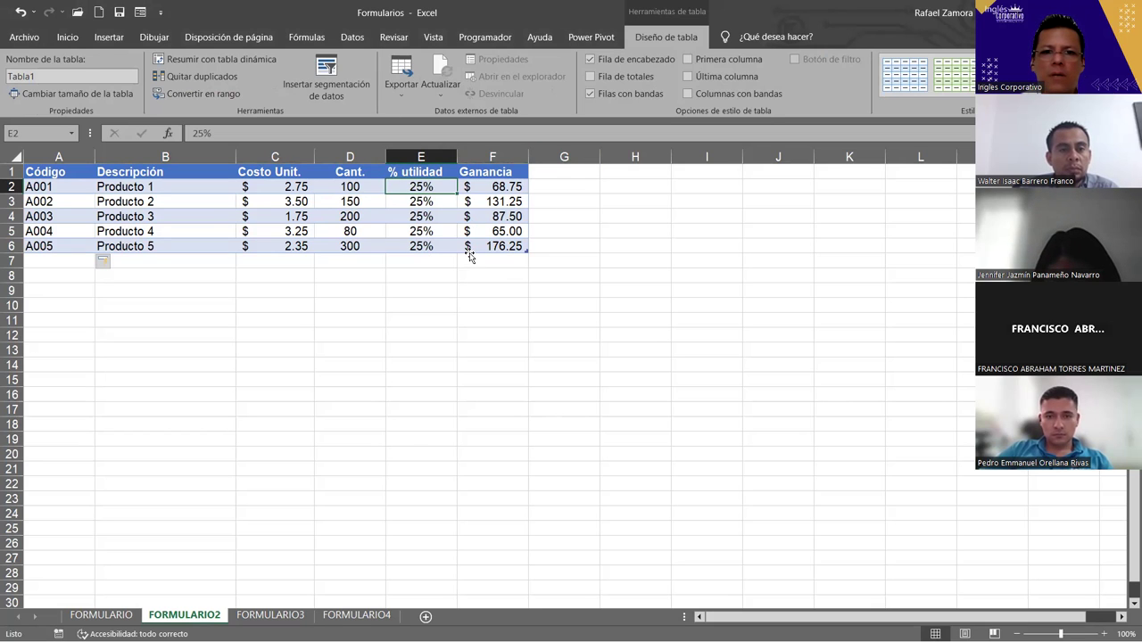
click(380, 201)
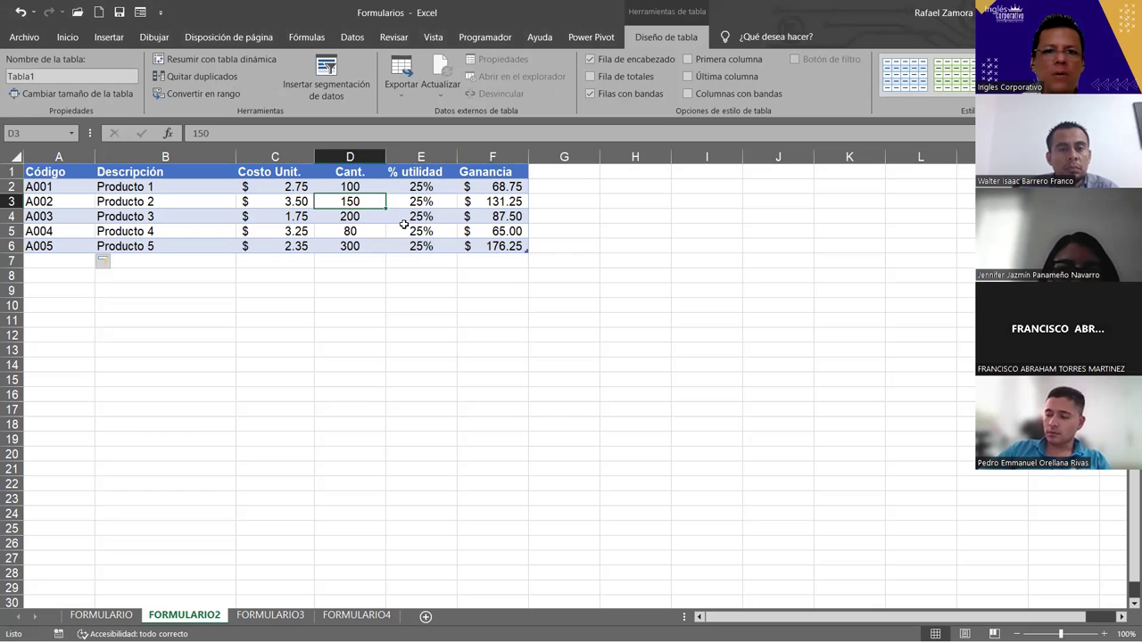
click(406, 227)
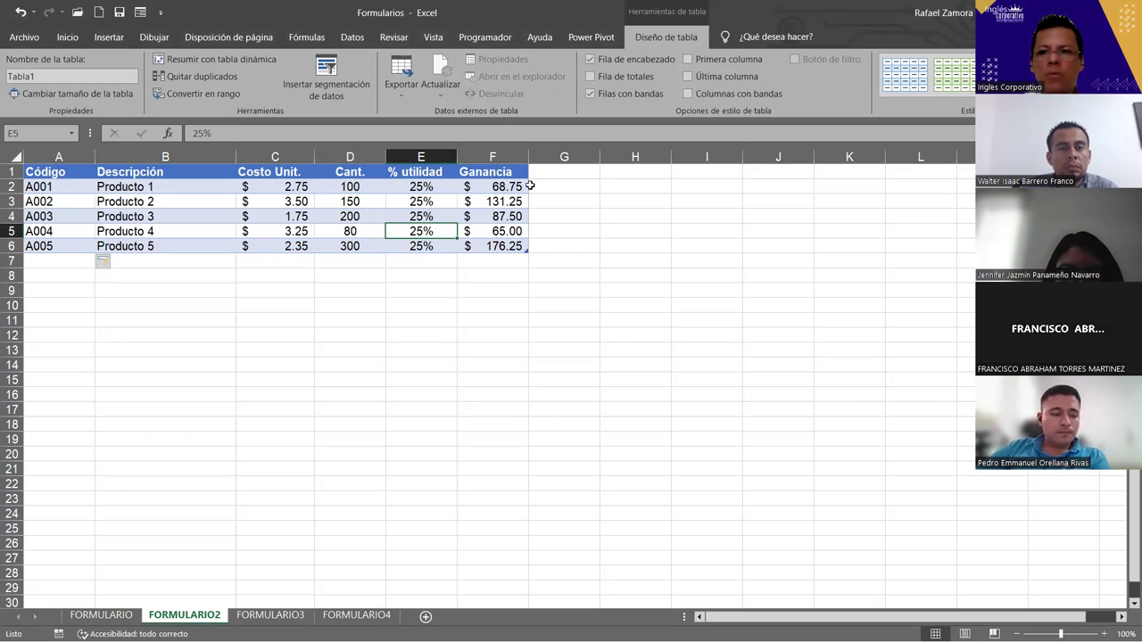
click(357, 198)
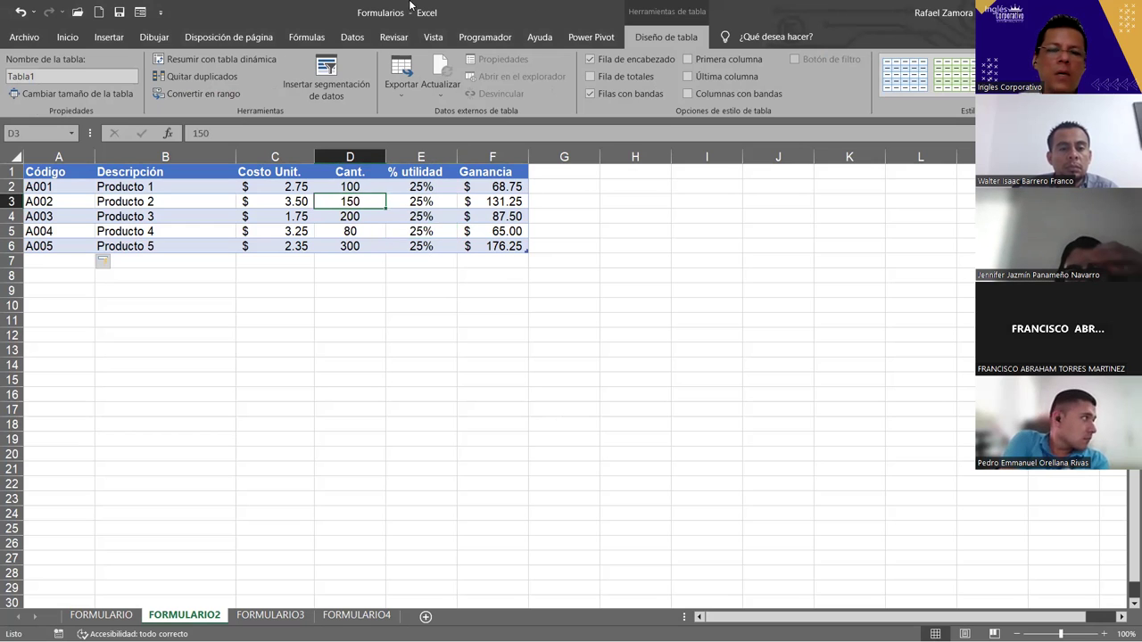
click(439, 228)
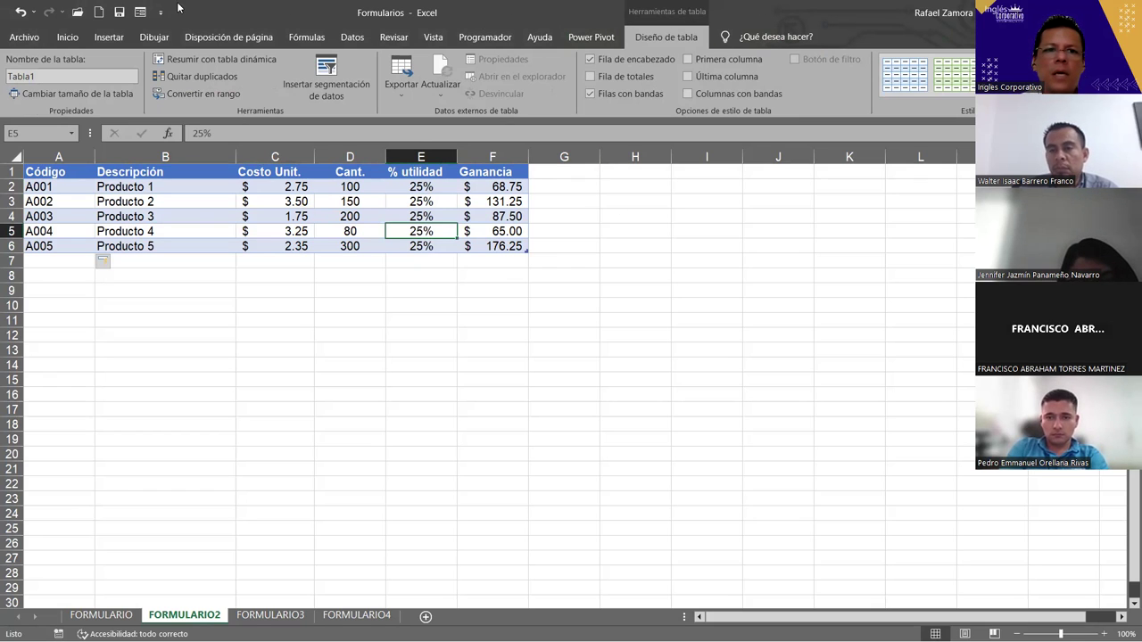
Step: Convert the five-product table to a normal range with Convertir en rango, then select the product rows
click(241, 96)
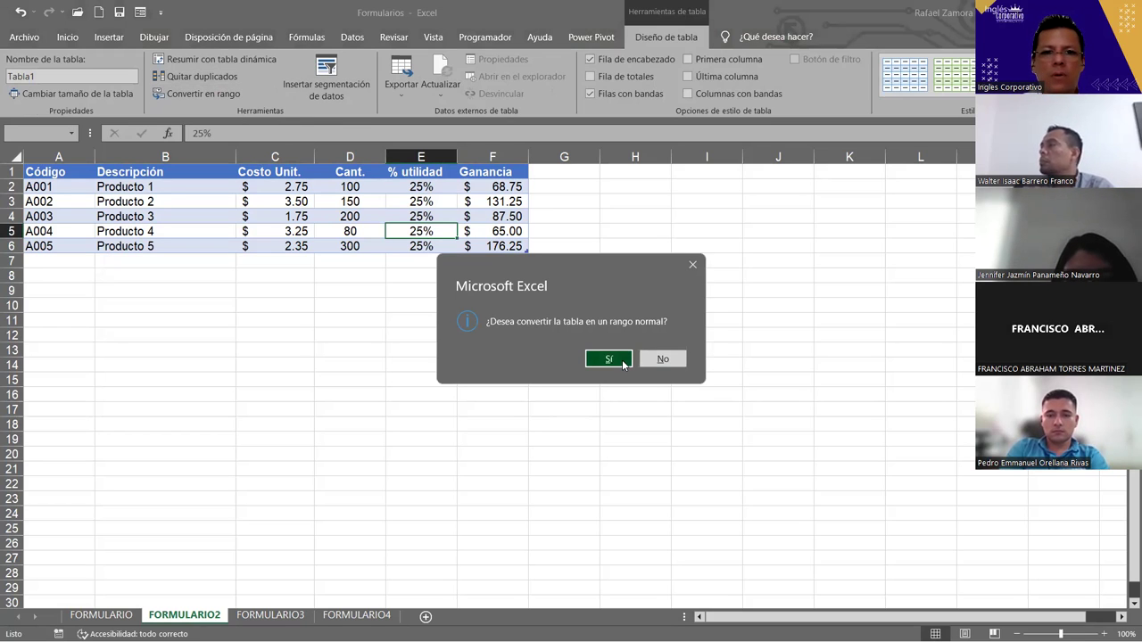
click(622, 359)
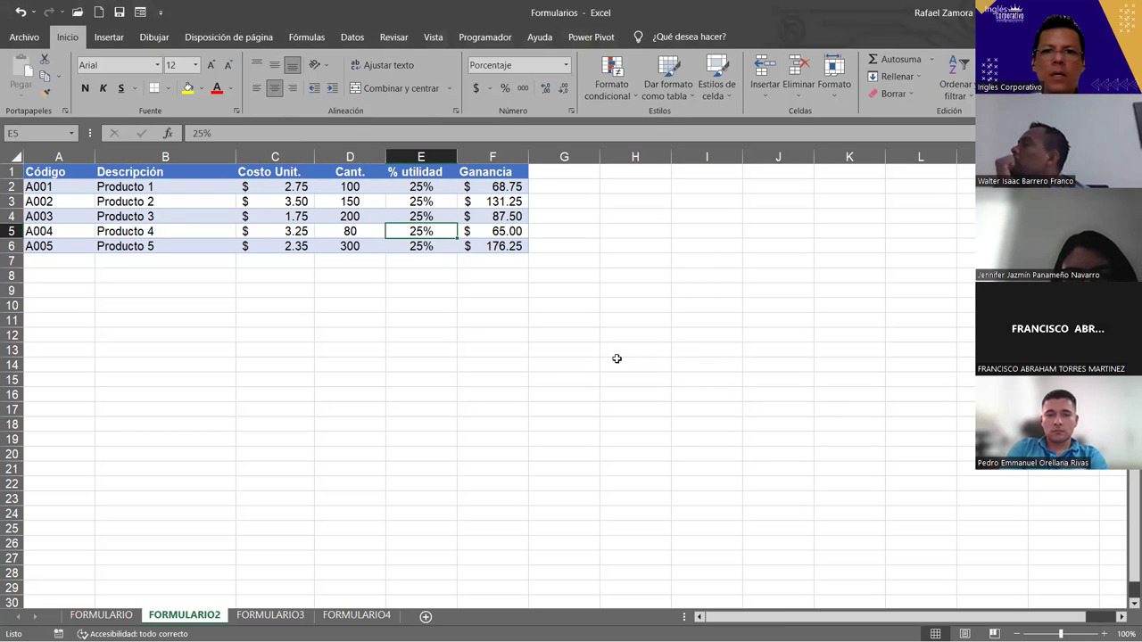
click(564, 306)
click(714, 273)
click(275, 365)
click(520, 331)
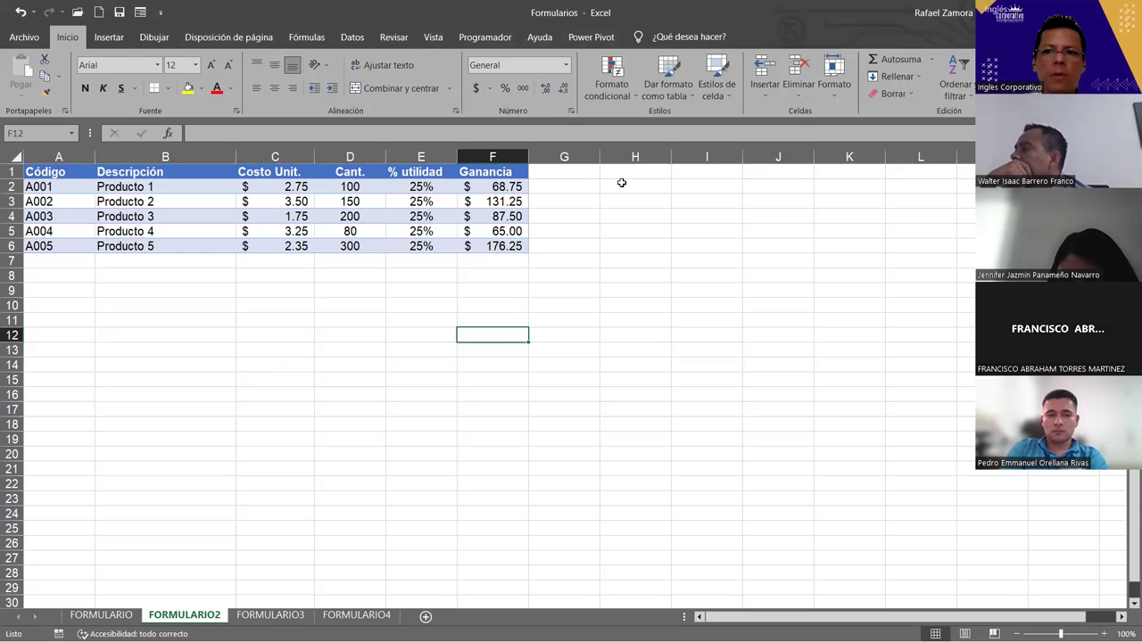
click(357, 217)
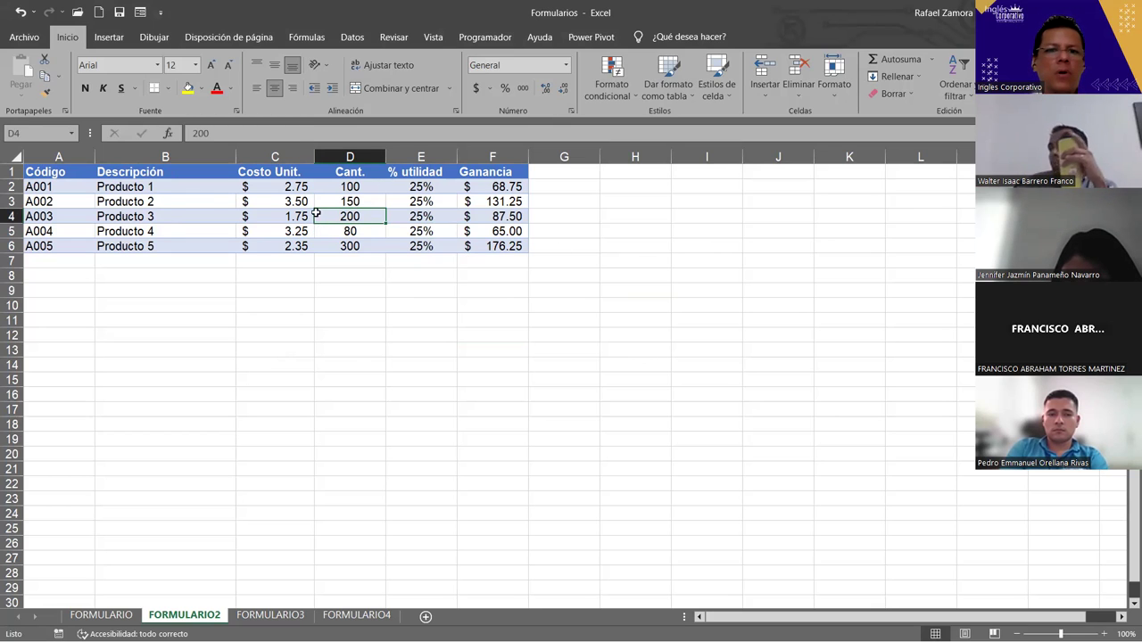
click(226, 203)
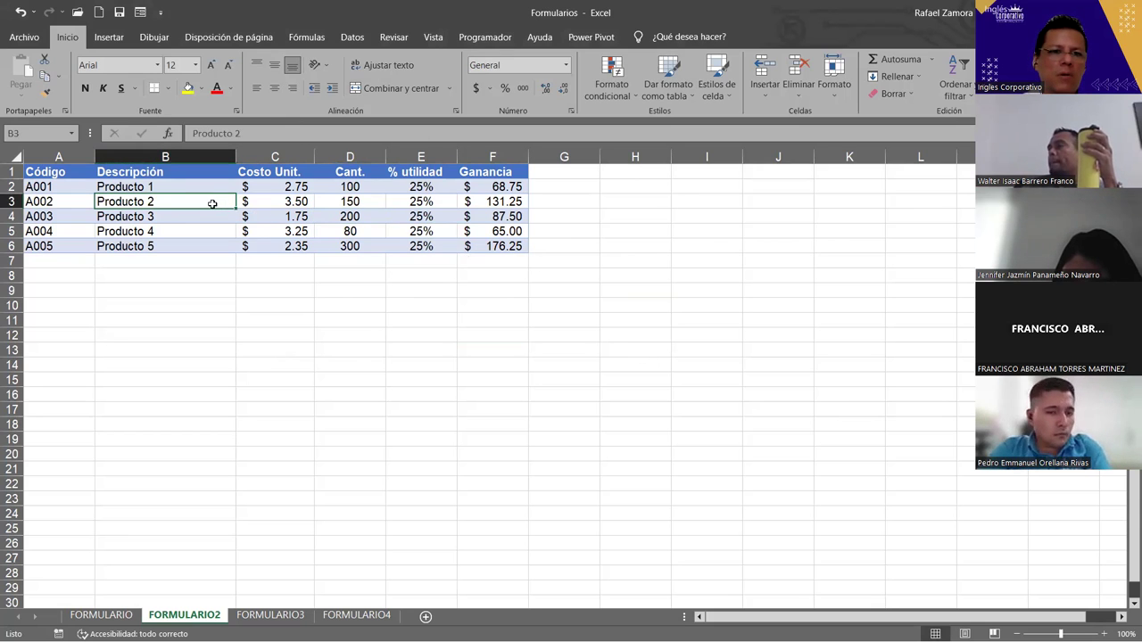
click(165, 185)
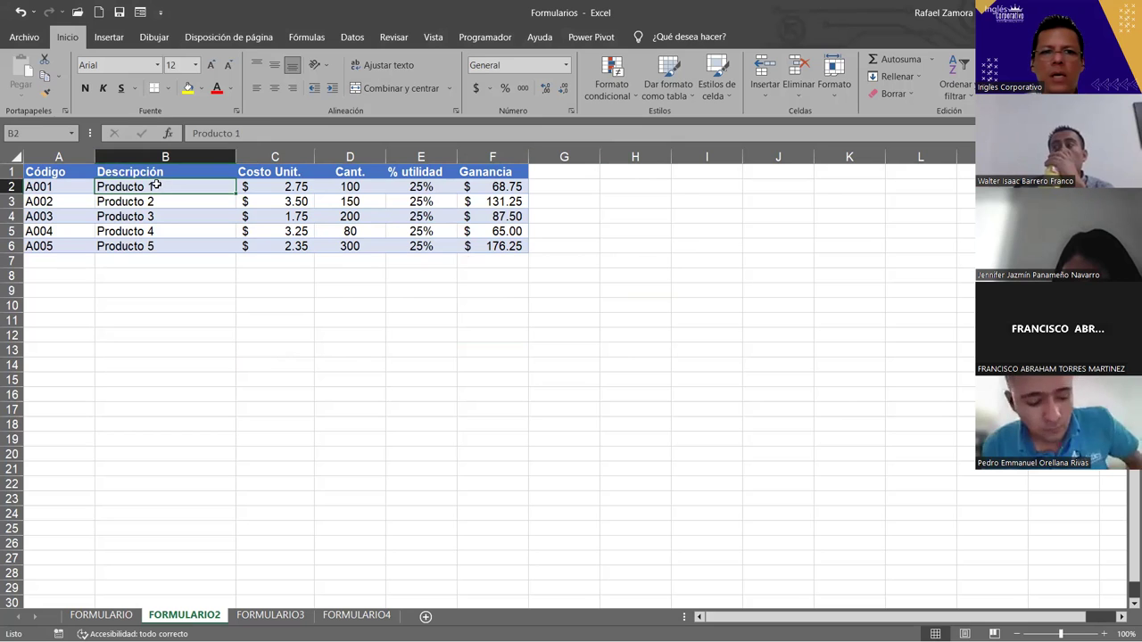
mouse_move(82, 186)
mouse_down()
mouse_move(562, 256)
mouse_move(517, 251)
mouse_up()
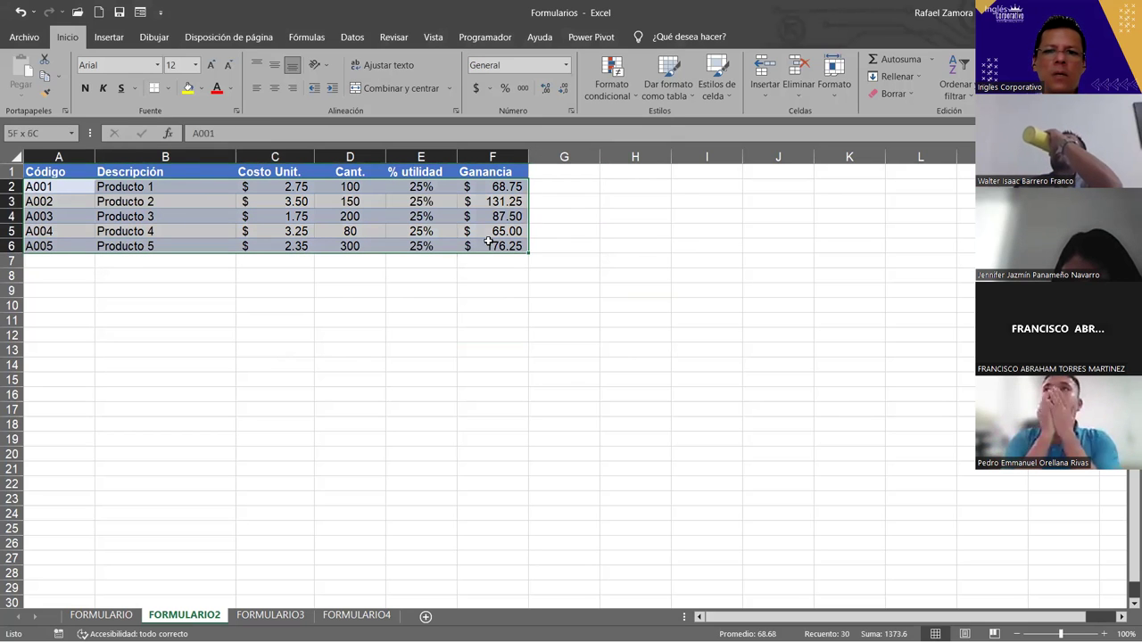
Step: Set A2:F6 to Sin relleno after trying and undoing the Normal cell style
click(722, 99)
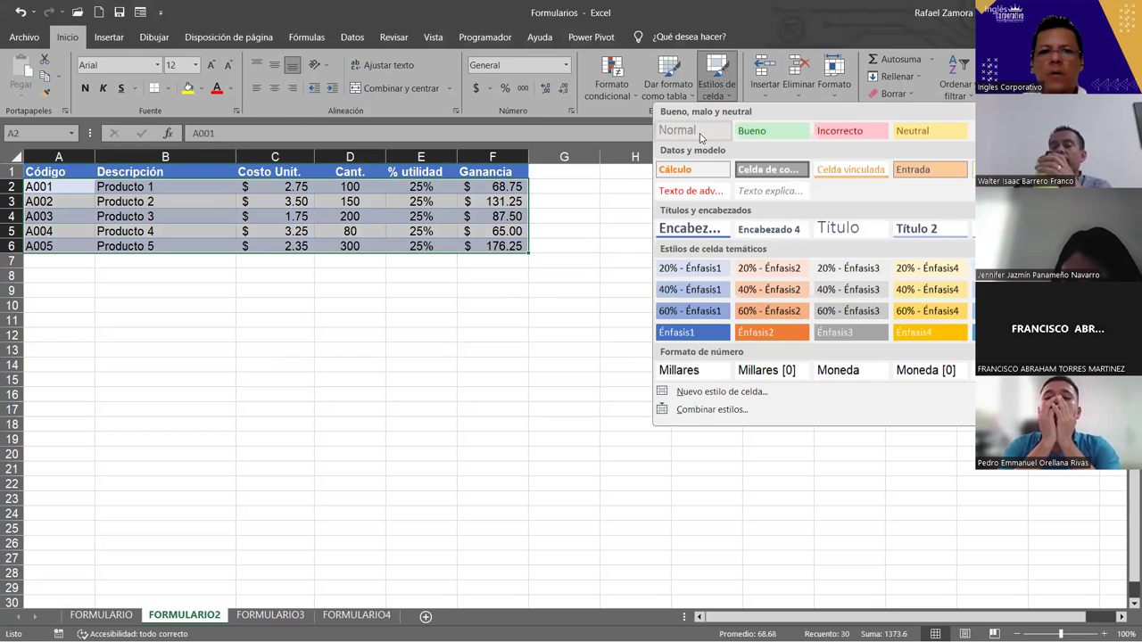
click(700, 136)
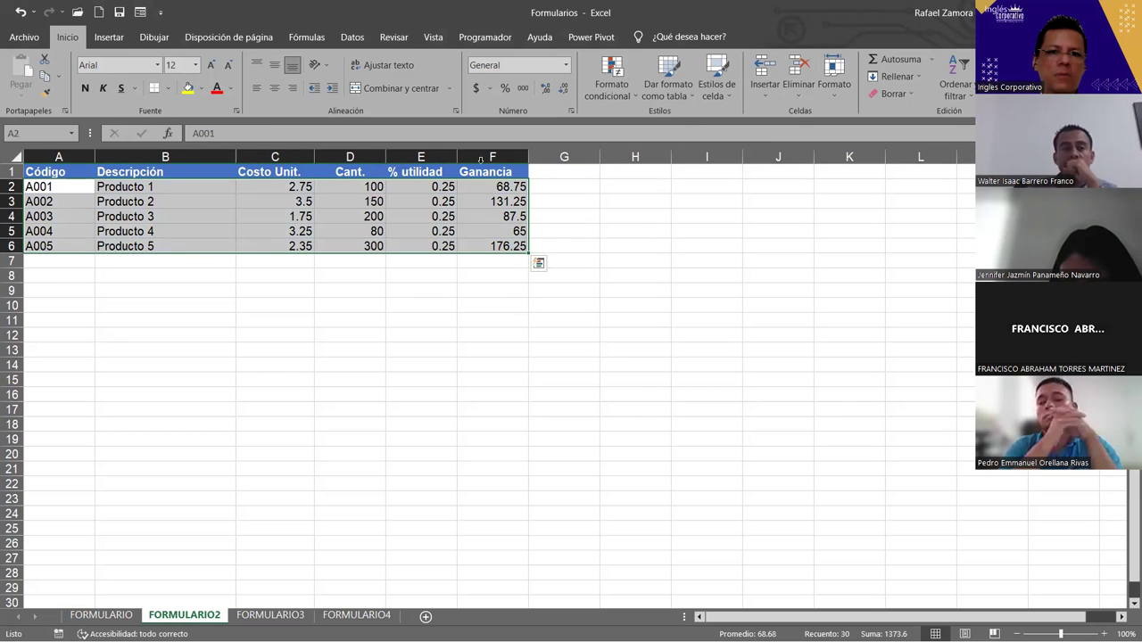
key(ctrl+z)
click(586, 332)
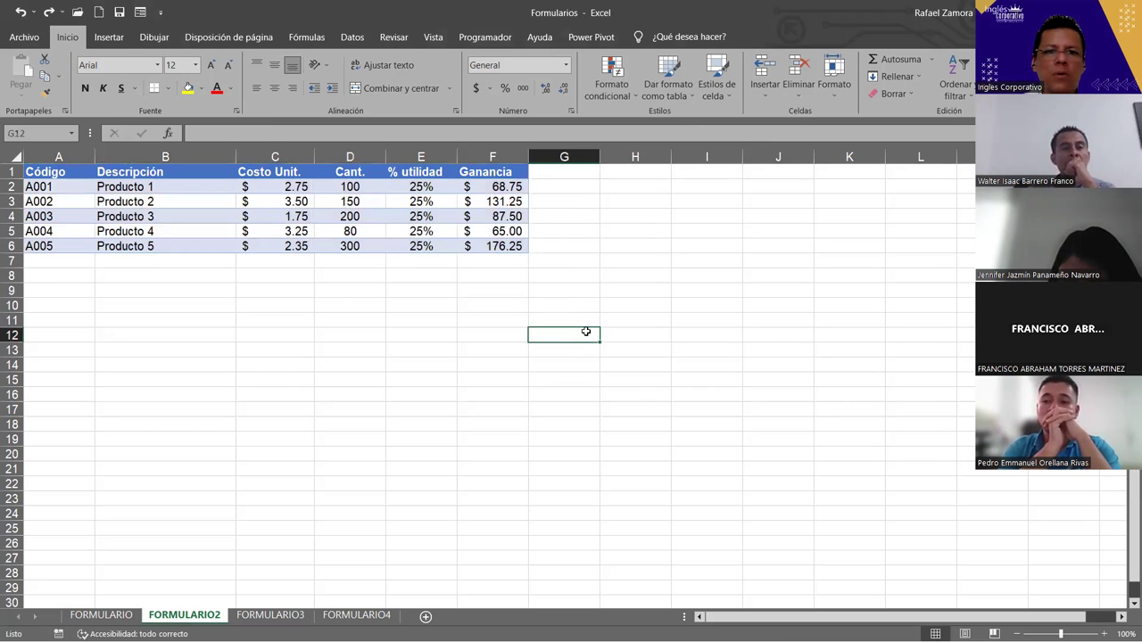
drag(67, 186, 508, 251)
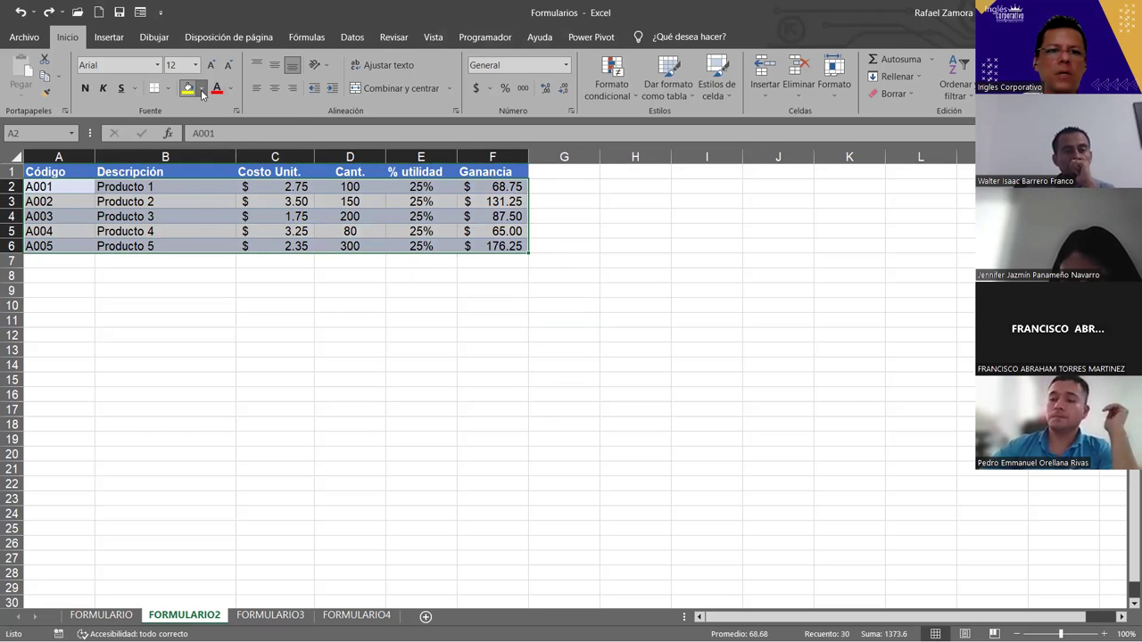
click(201, 88)
click(239, 220)
click(349, 395)
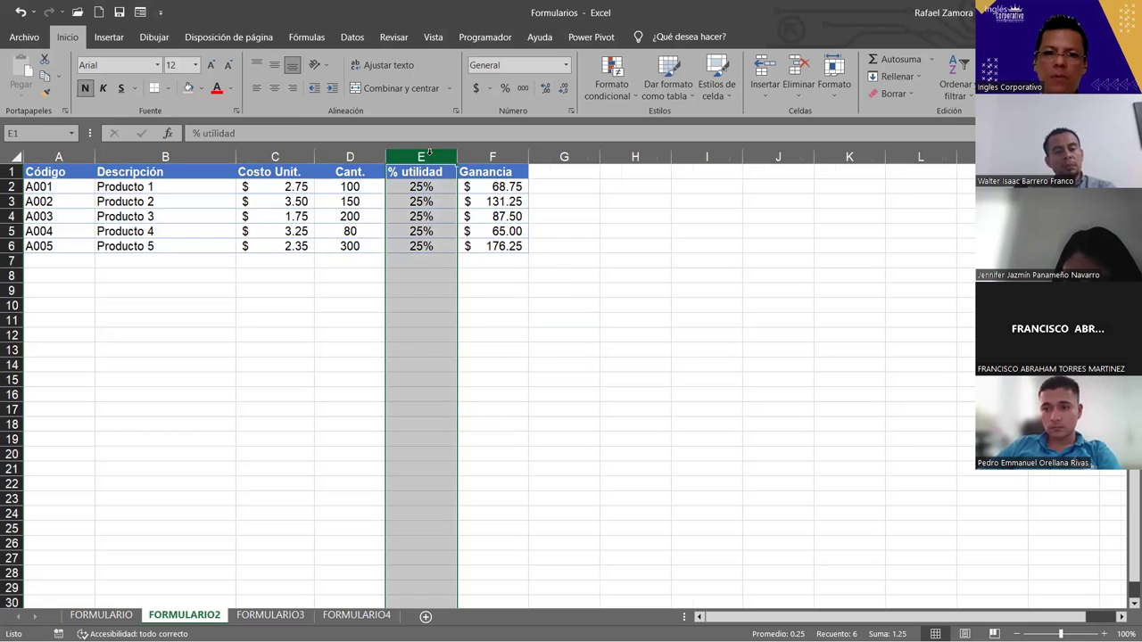
Step: Delete the % utilidad column and clear the #¡REF! errors from the Ganancia cells
key(ctrl+minus)
drag(425, 185, 424, 264)
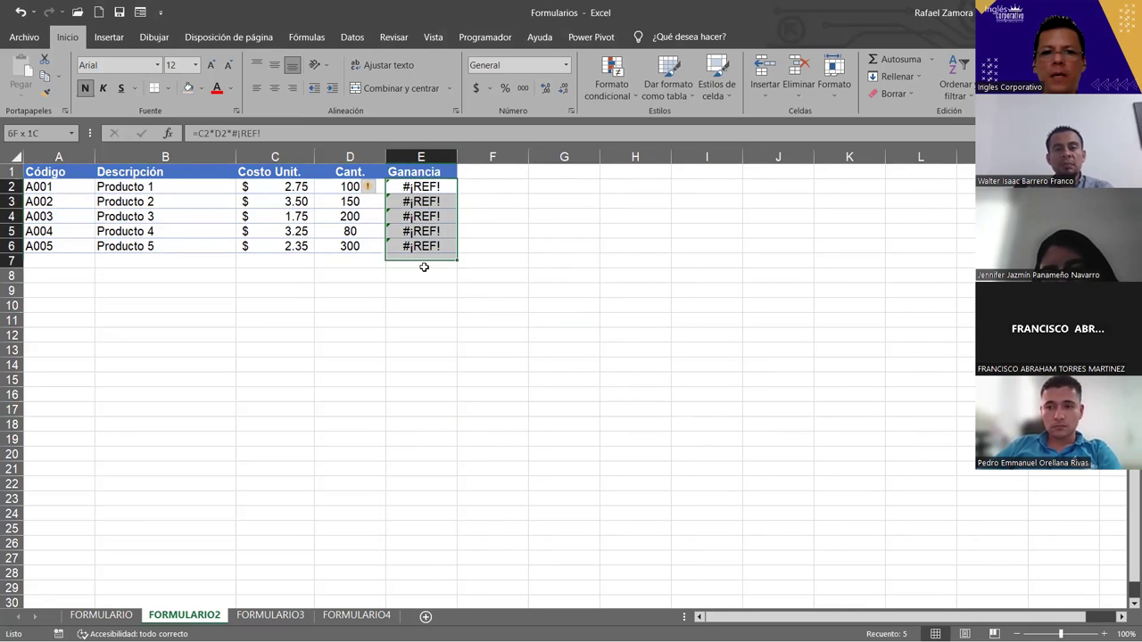
key(Delete)
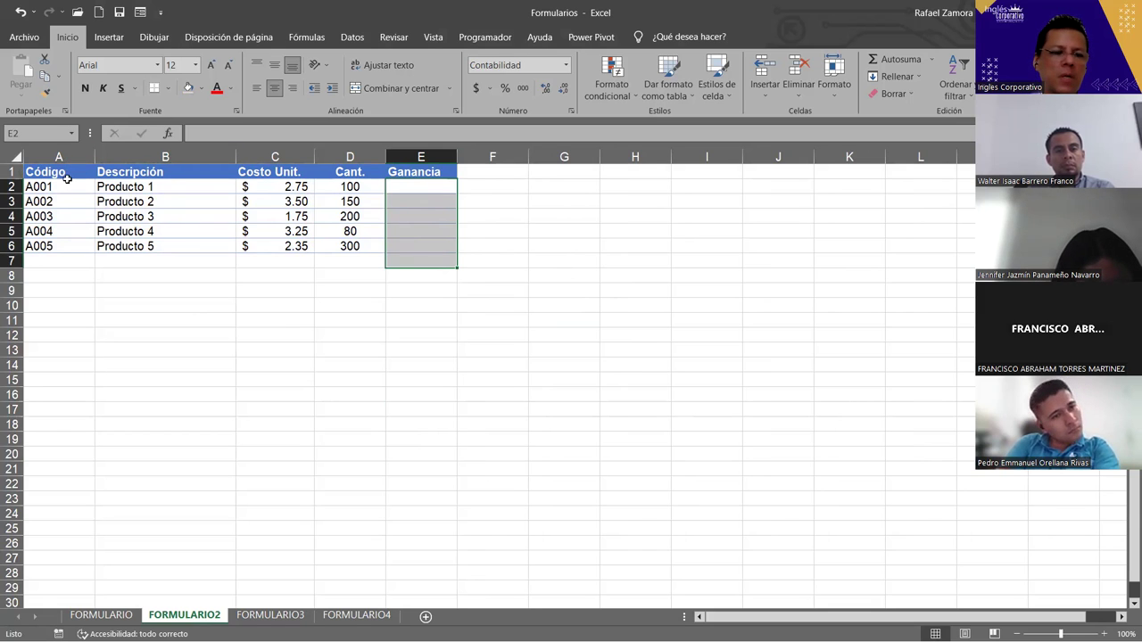
click(63, 193)
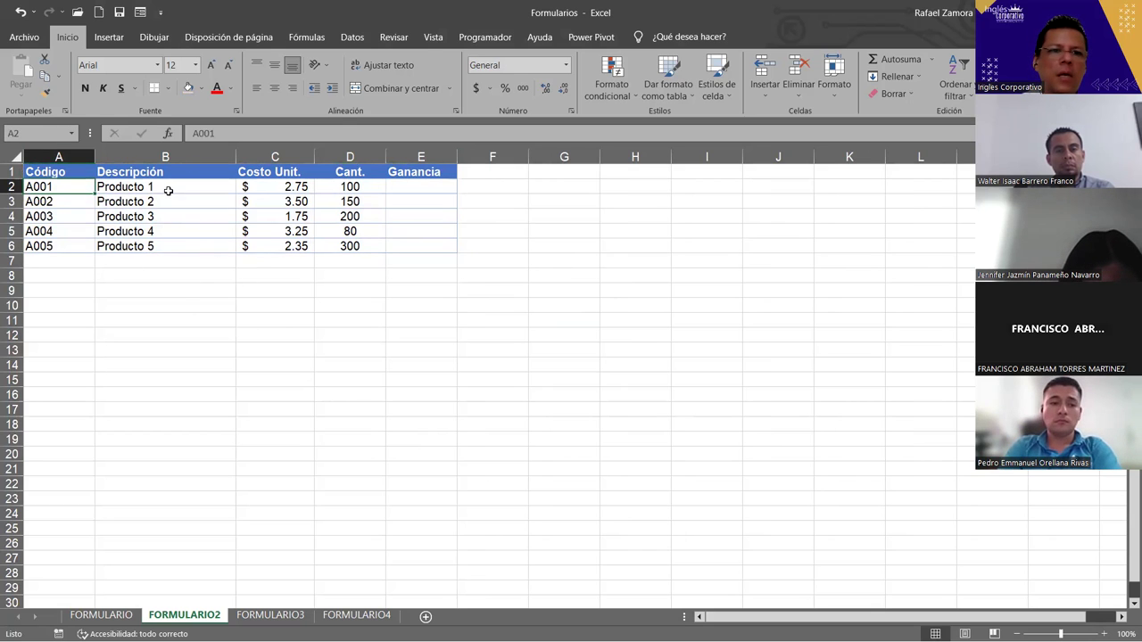
drag(168, 191, 178, 247)
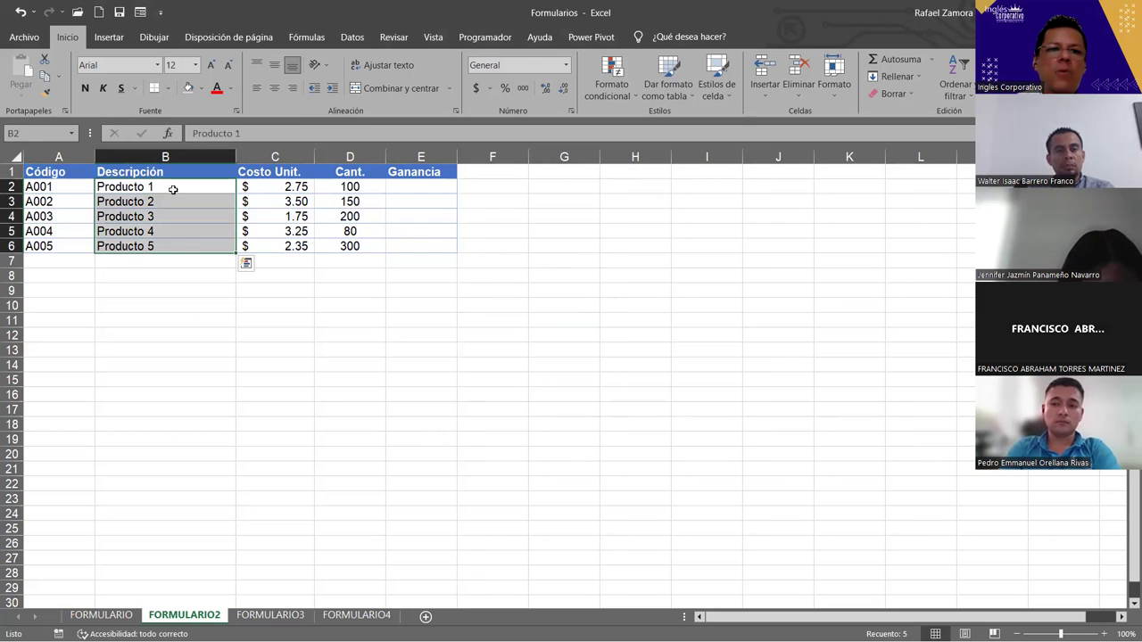
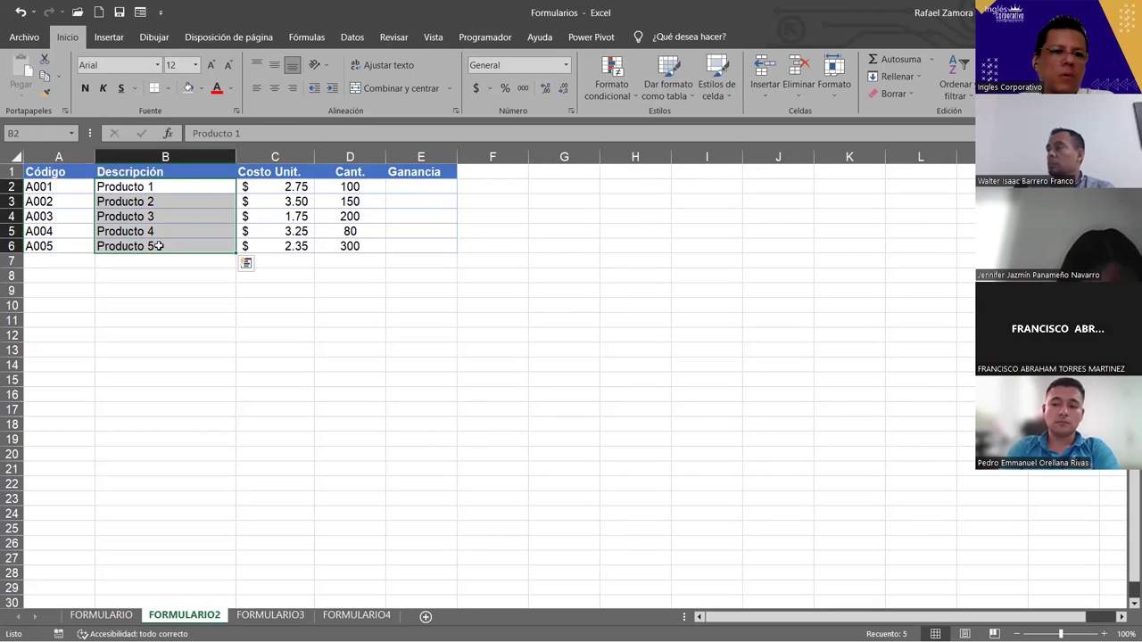
Step: Review the table by selecting descriptions B2:B6, Producto 1's cost and quantity, and E2:E6
drag(191, 187, 209, 246)
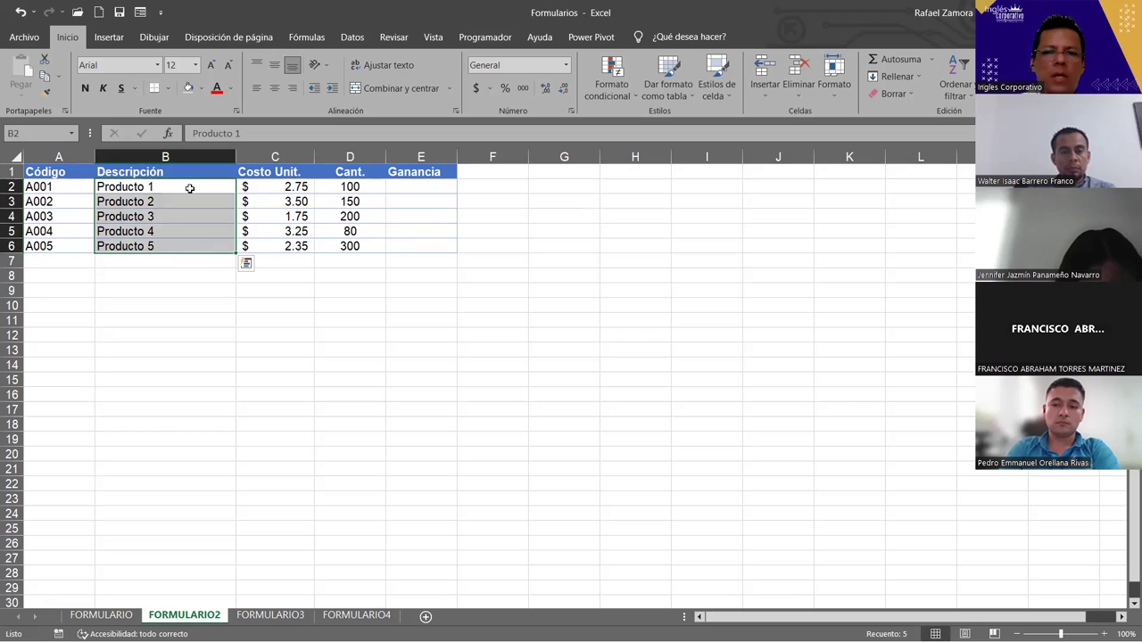
click(297, 186)
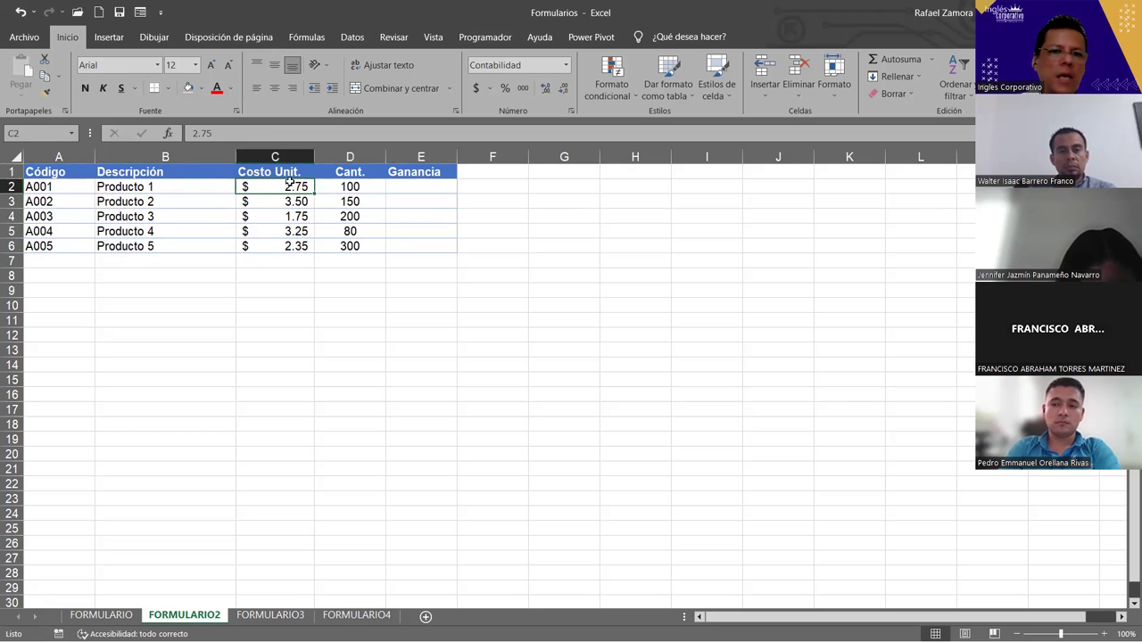
click(357, 187)
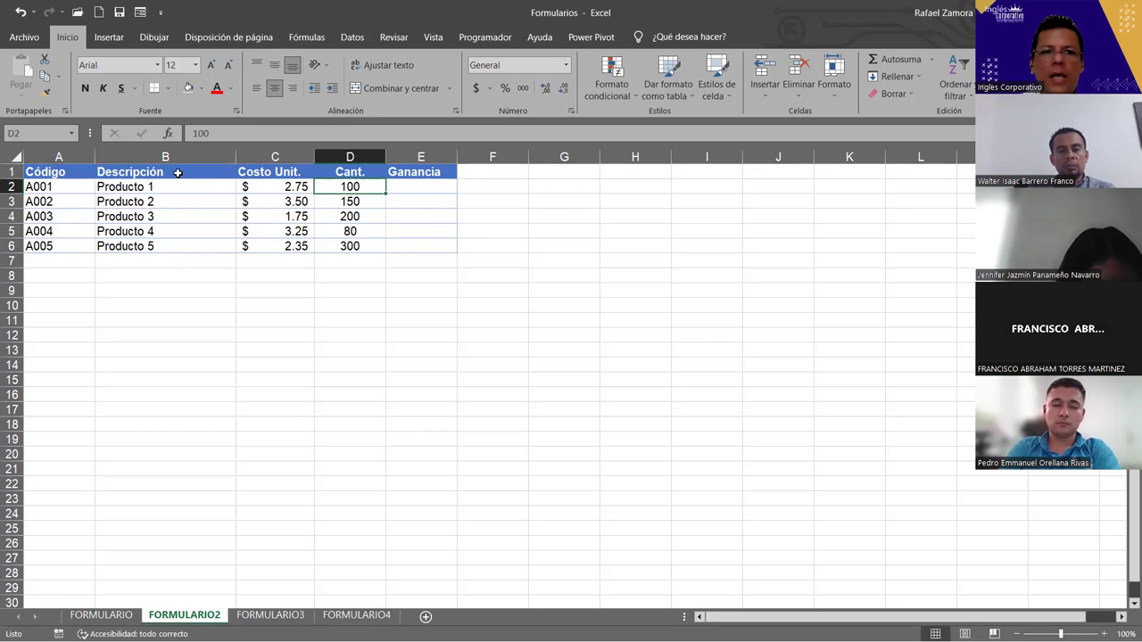
drag(412, 187, 402, 251)
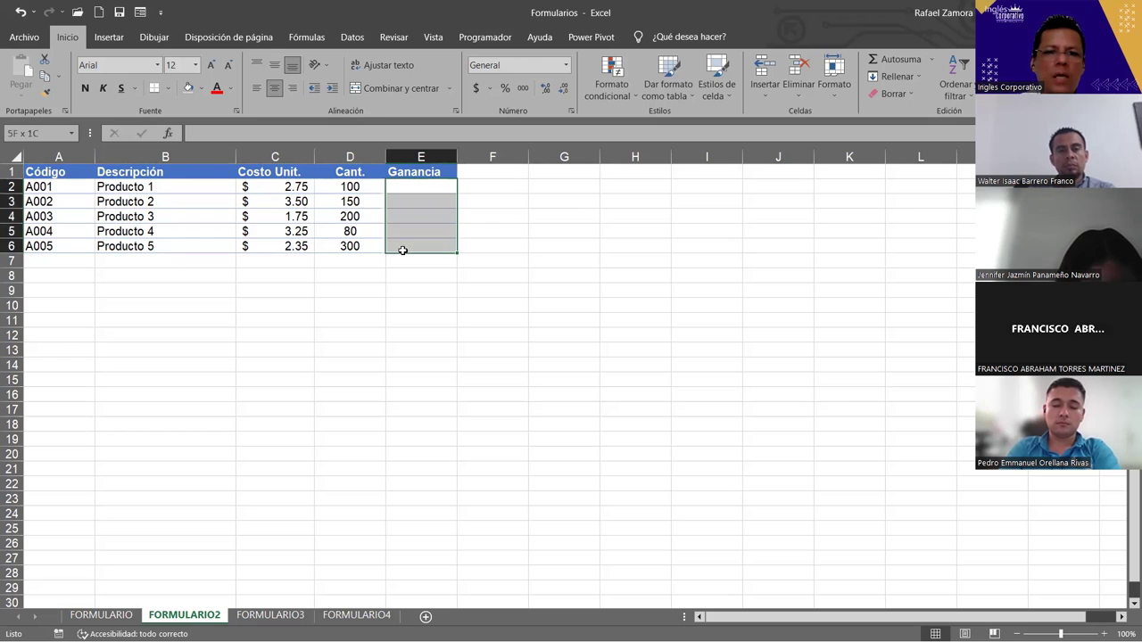
click(426, 185)
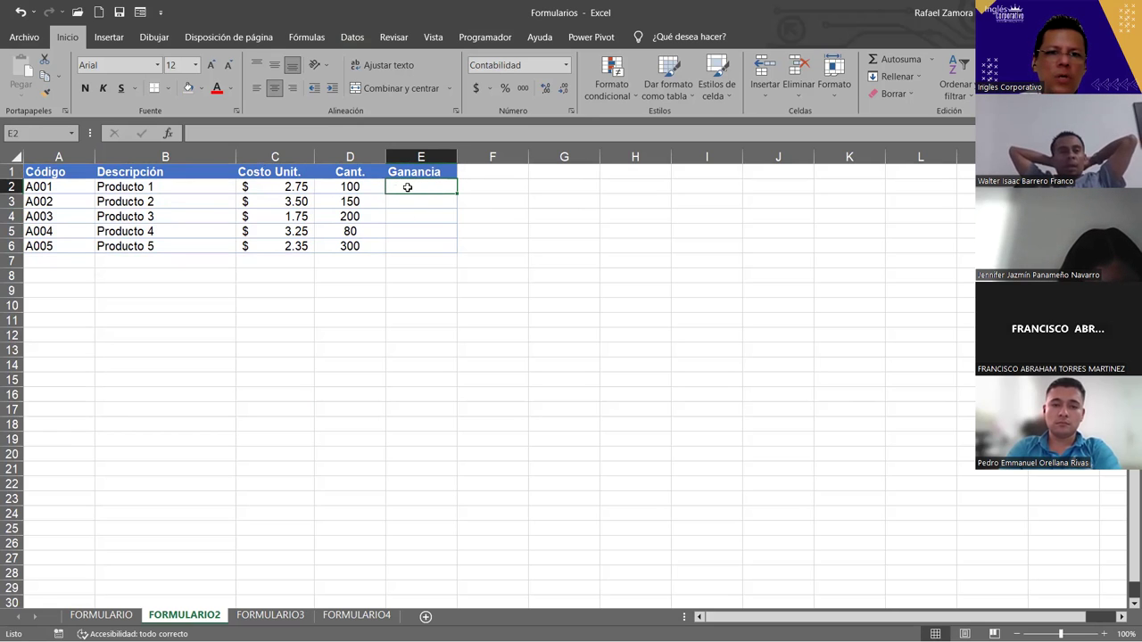
Step: Rename the E1 header from Ganancia to Total Venta
click(410, 172)
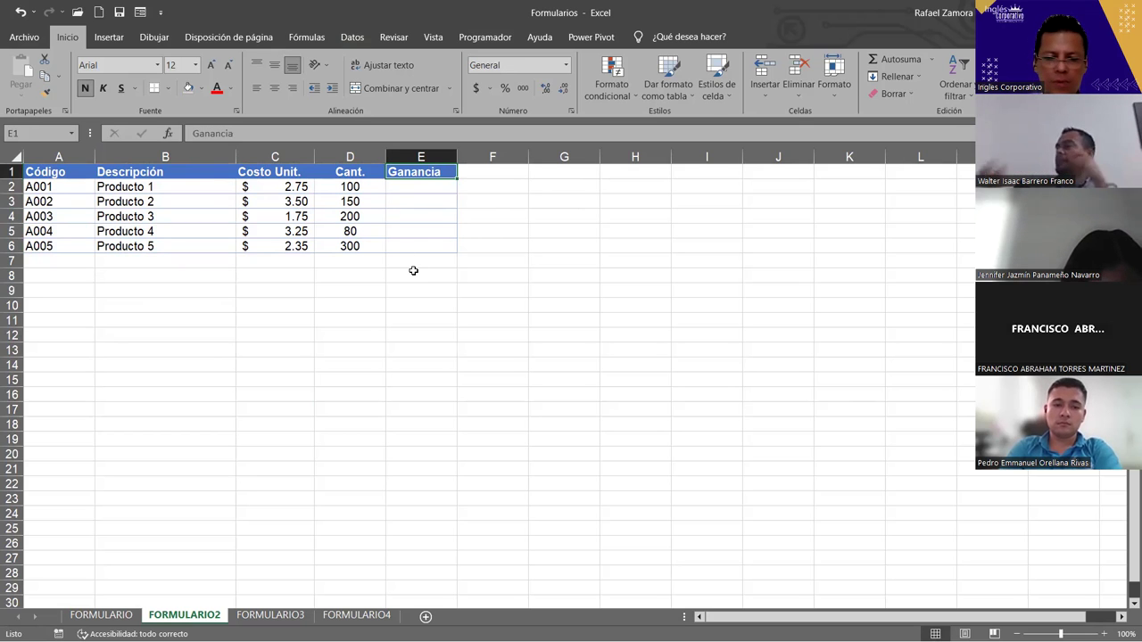
text(Total V)
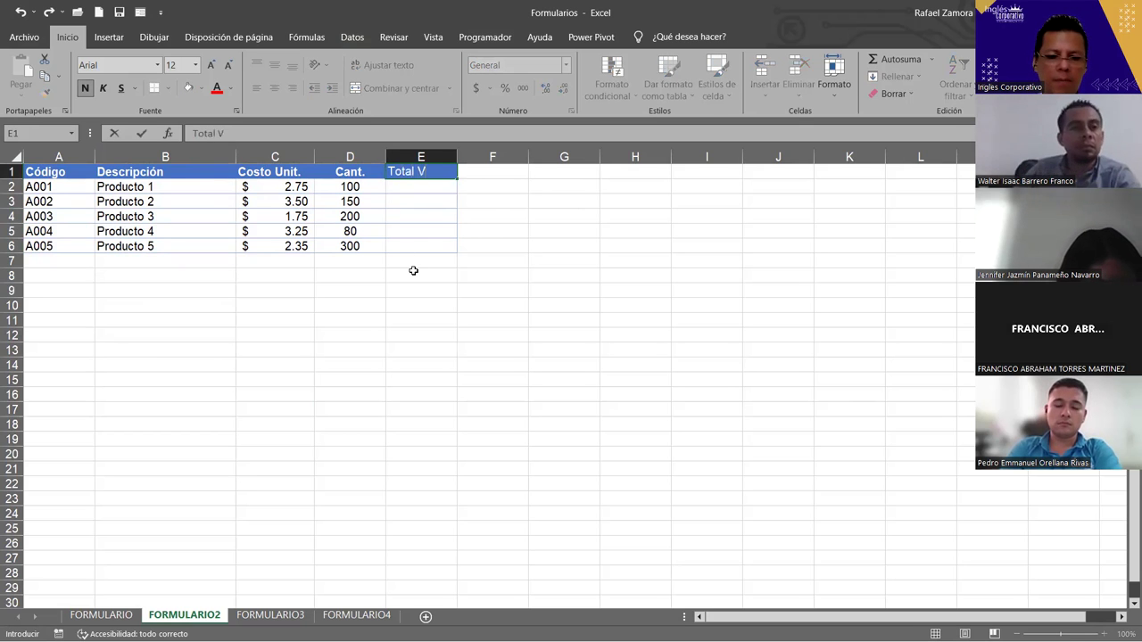
text(enta)
key(Return)
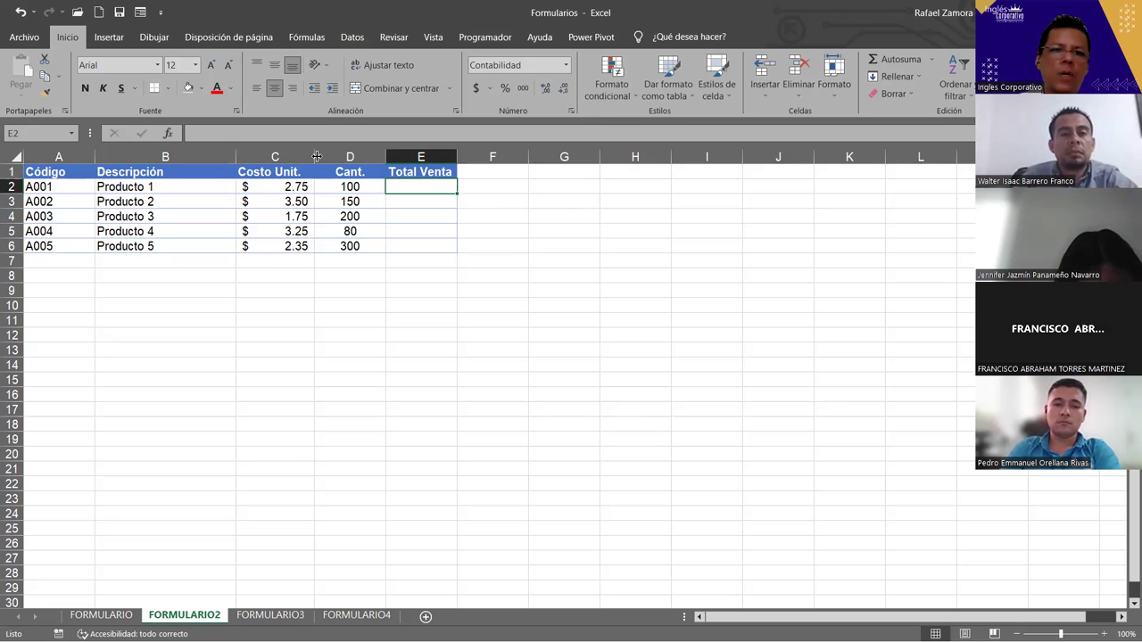
Step: Resize column C and widen column E so Total Venta fits
drag(316, 156, 310, 155)
drag(235, 156, 218, 156)
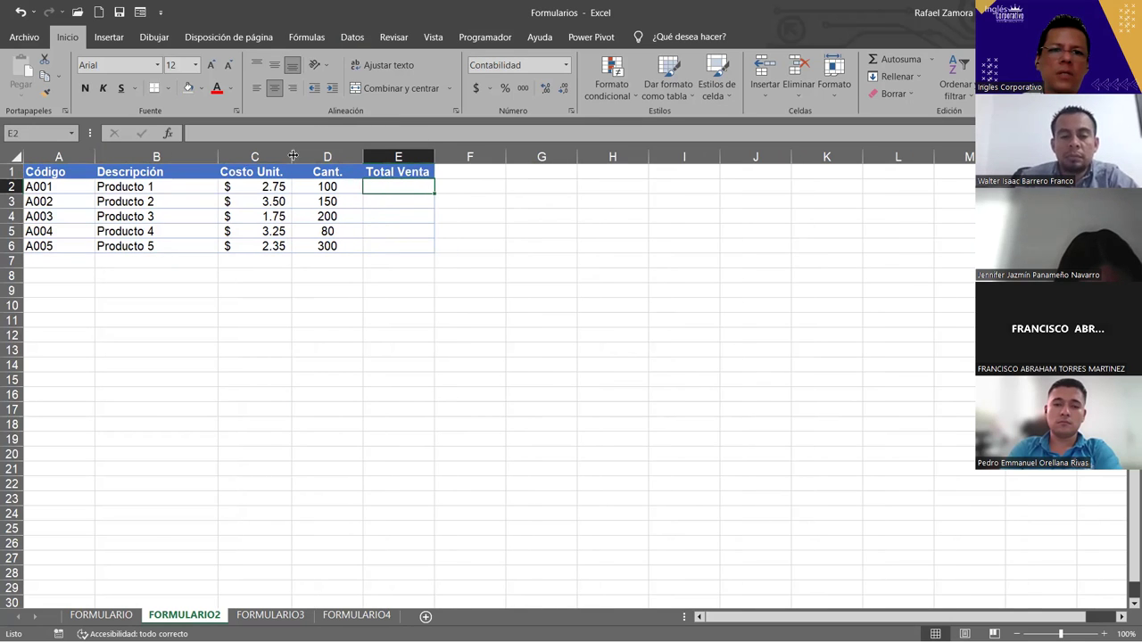
drag(289, 156, 297, 156)
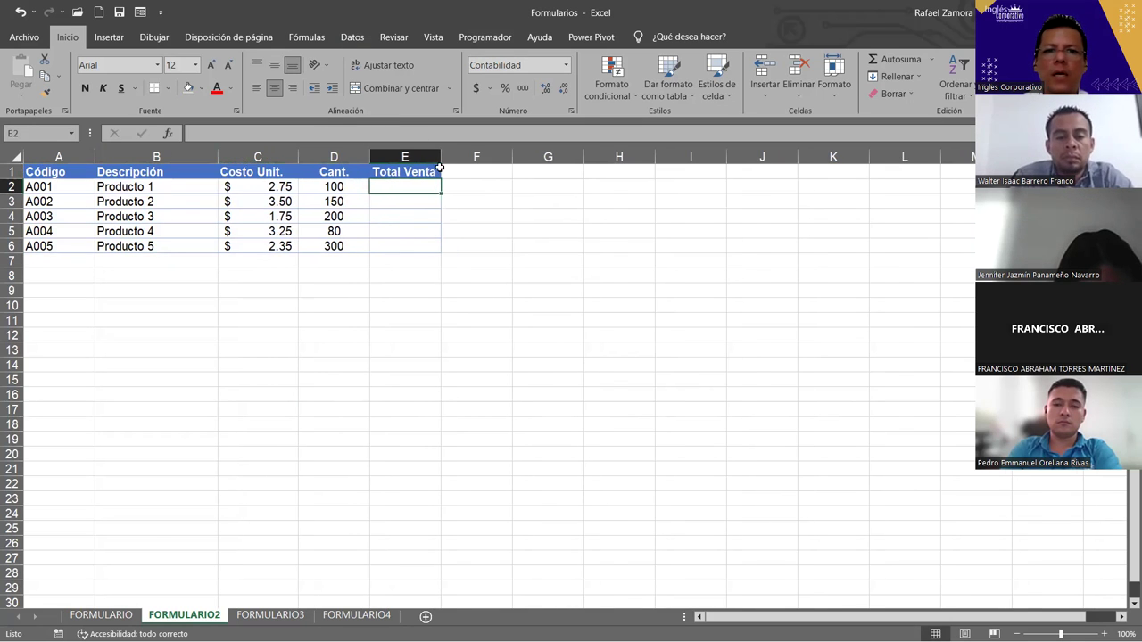
drag(439, 159, 447, 159)
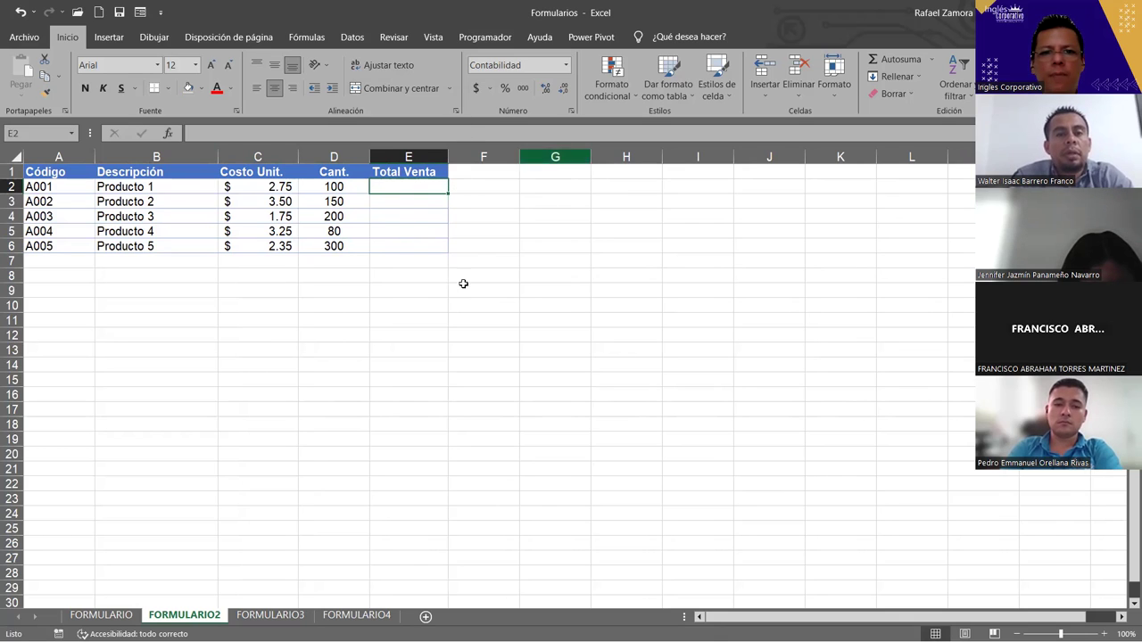
Step: Enter 20% Utilidad in H1 and 13% IVA in H2
click(623, 173)
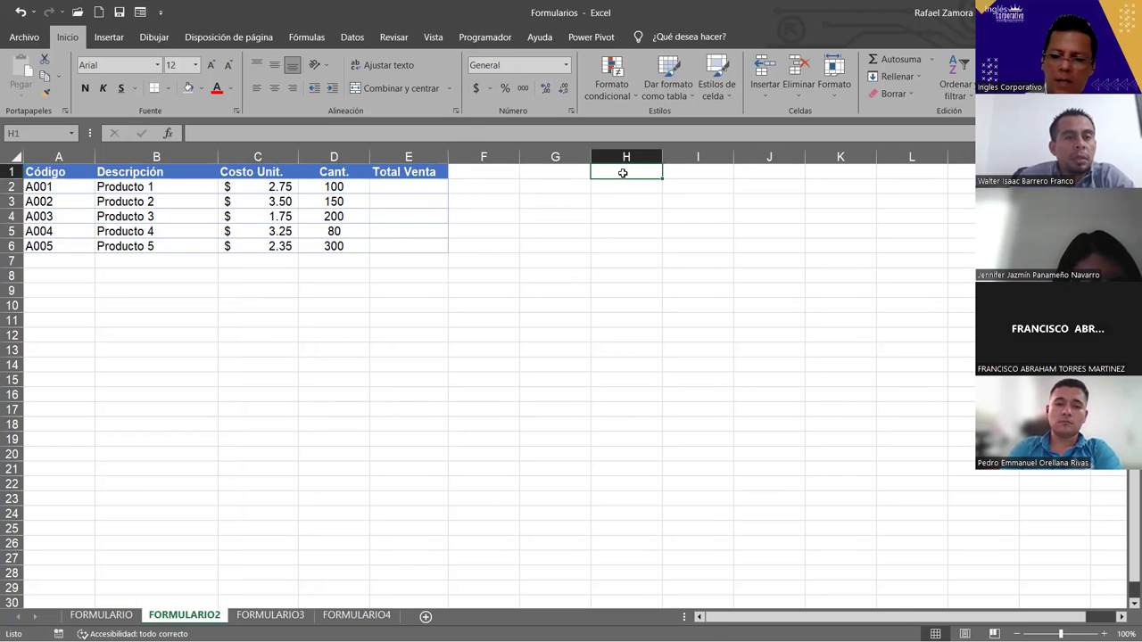
text(20)
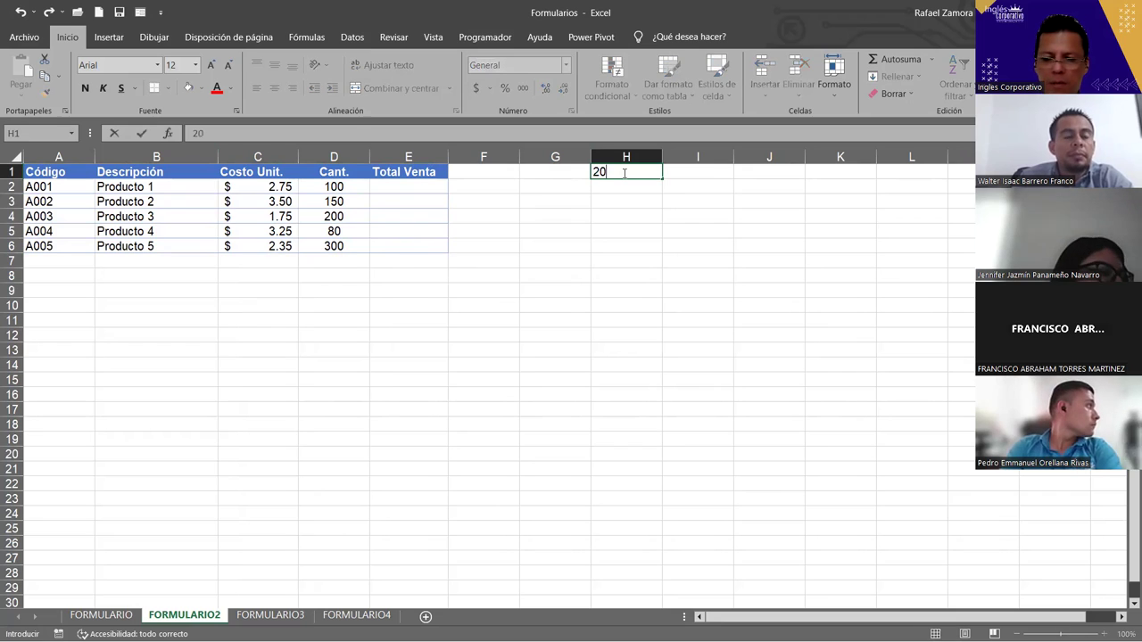
text(% Utilidad)
key(Return)
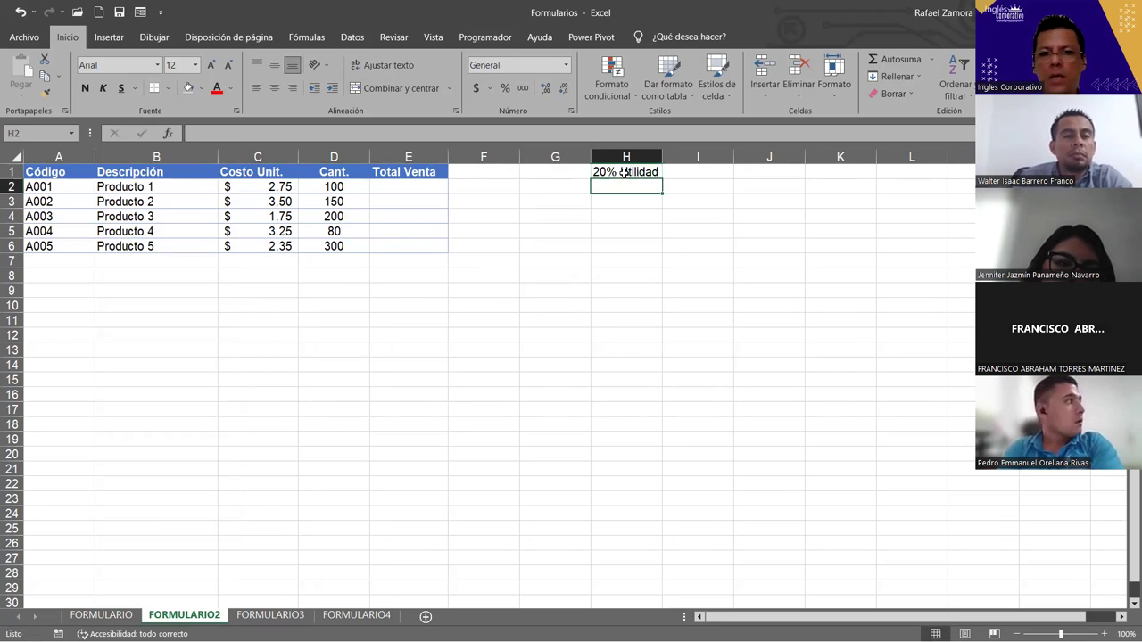
text(13)
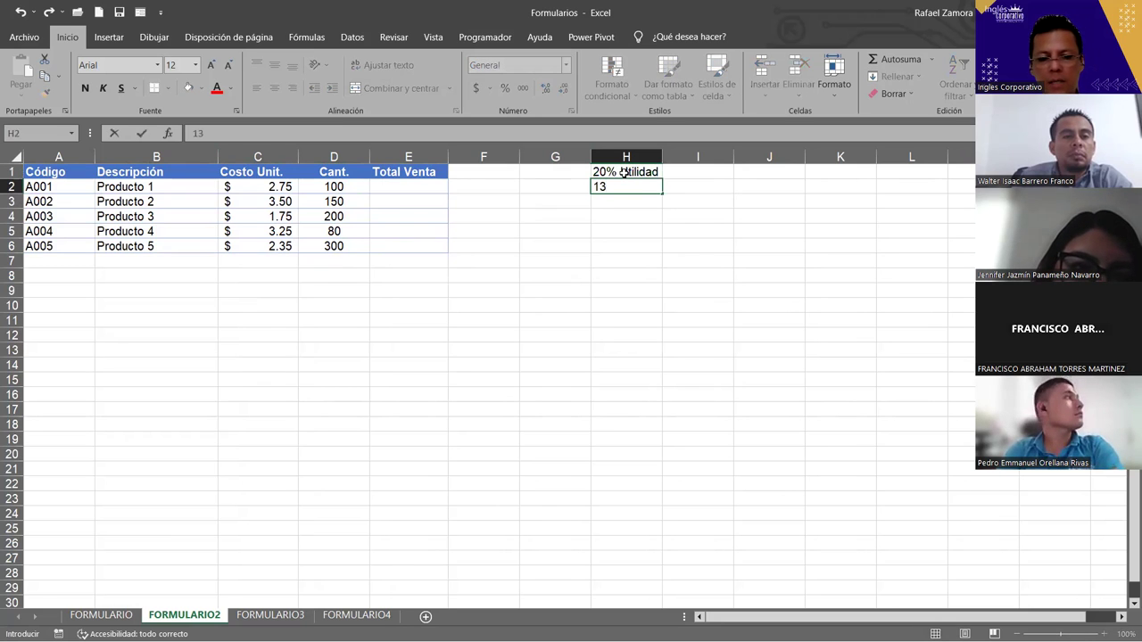
text(% IVA)
key(Return)
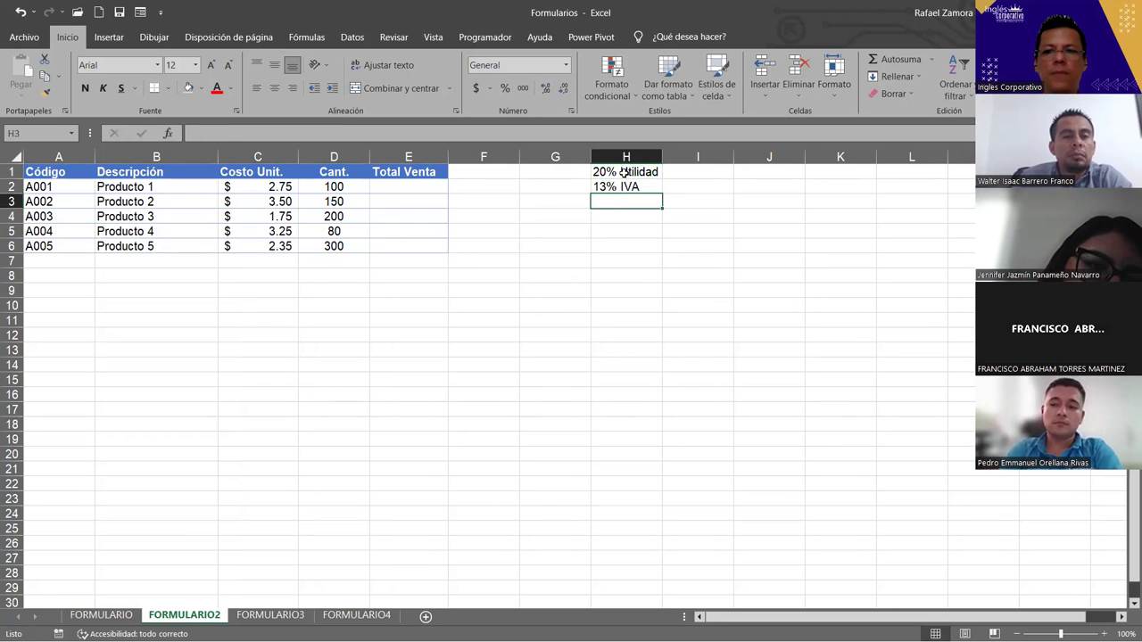
Step: Select the H1:H2 labels, the Total Venta cells E2:E6, and Producto 1's cost and quantity
drag(632, 174, 632, 195)
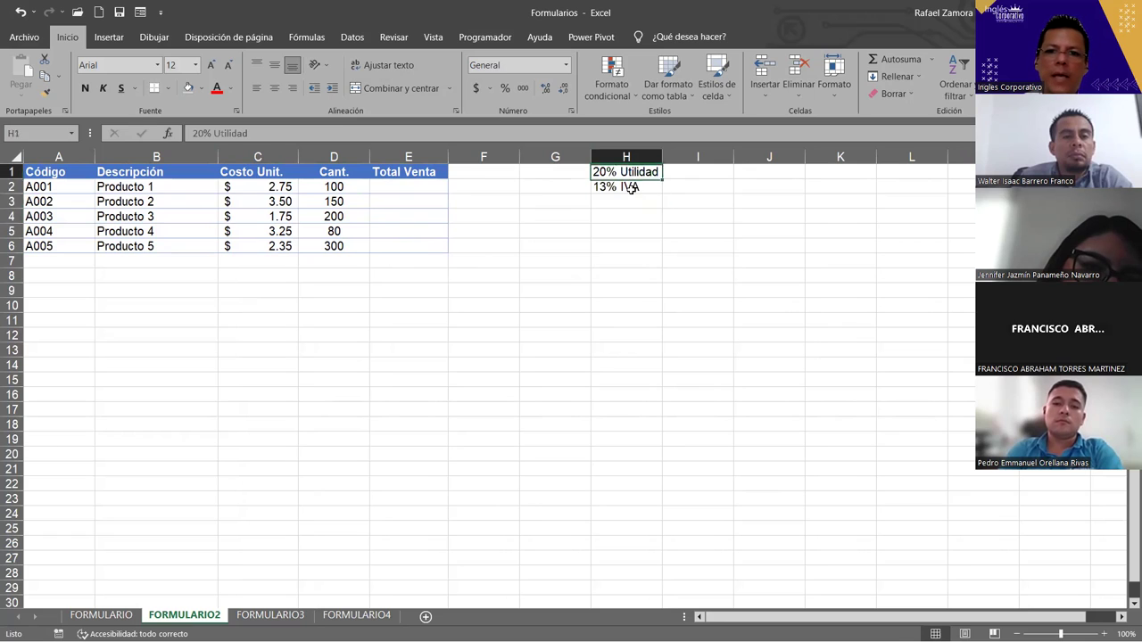
drag(412, 186, 405, 238)
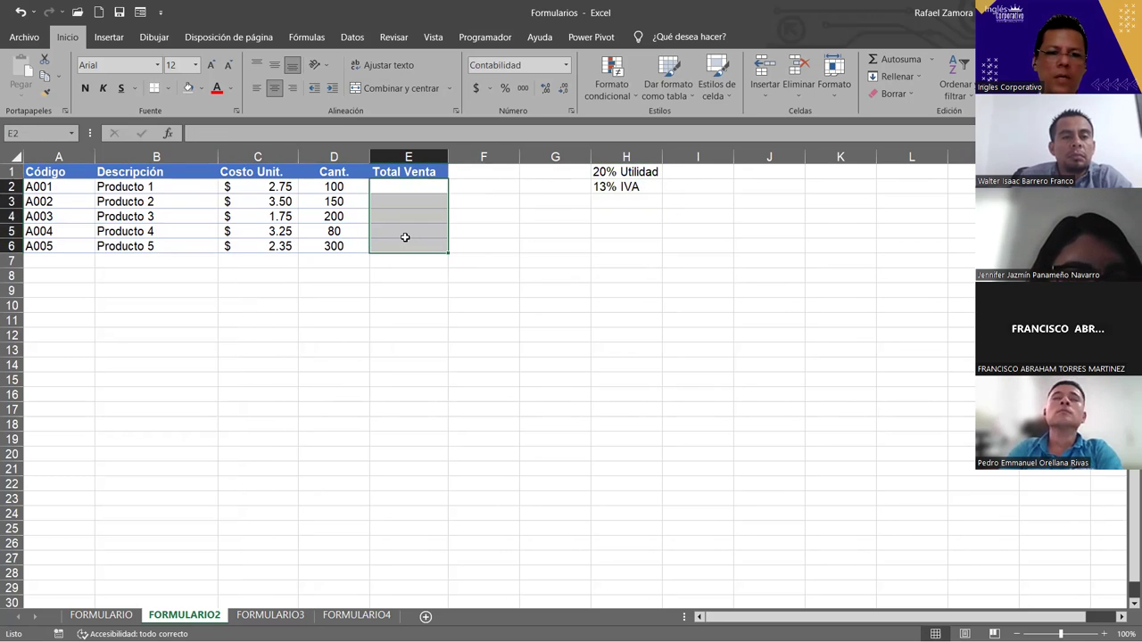
drag(276, 192, 337, 190)
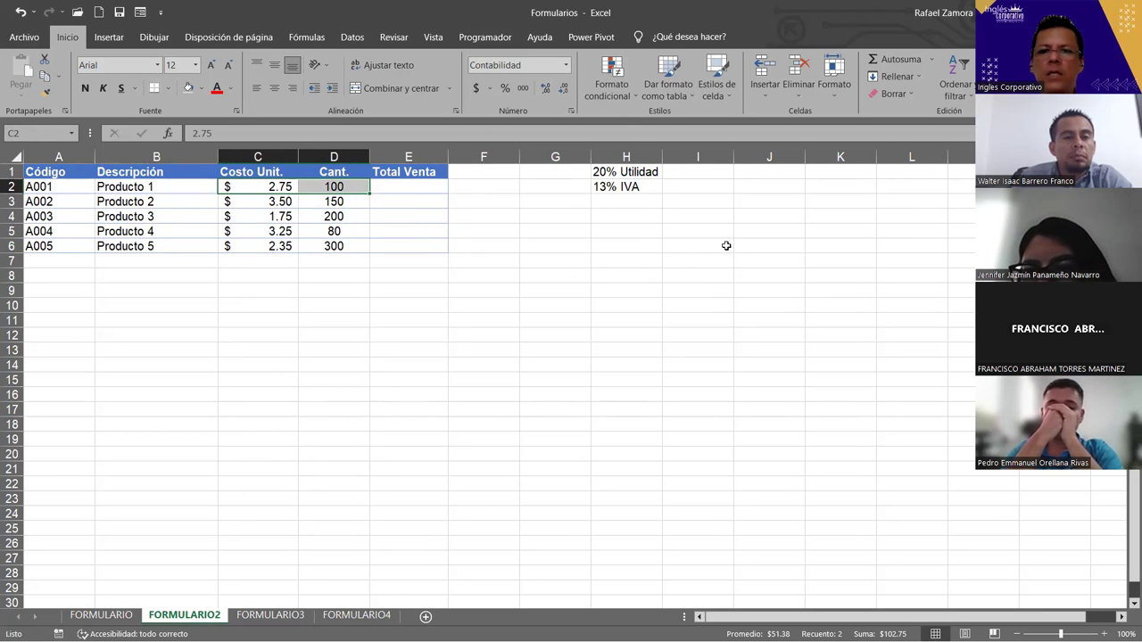
Step: In J2, multiply Producto 1's unit cost C2 by its quantity D2
click(738, 186)
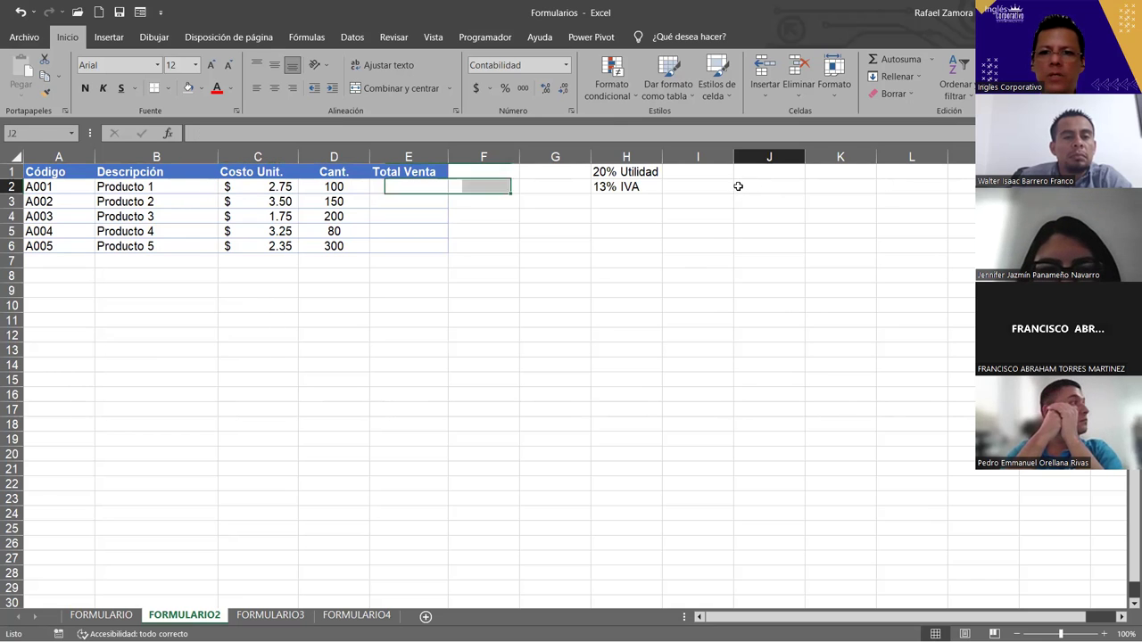
text(=)
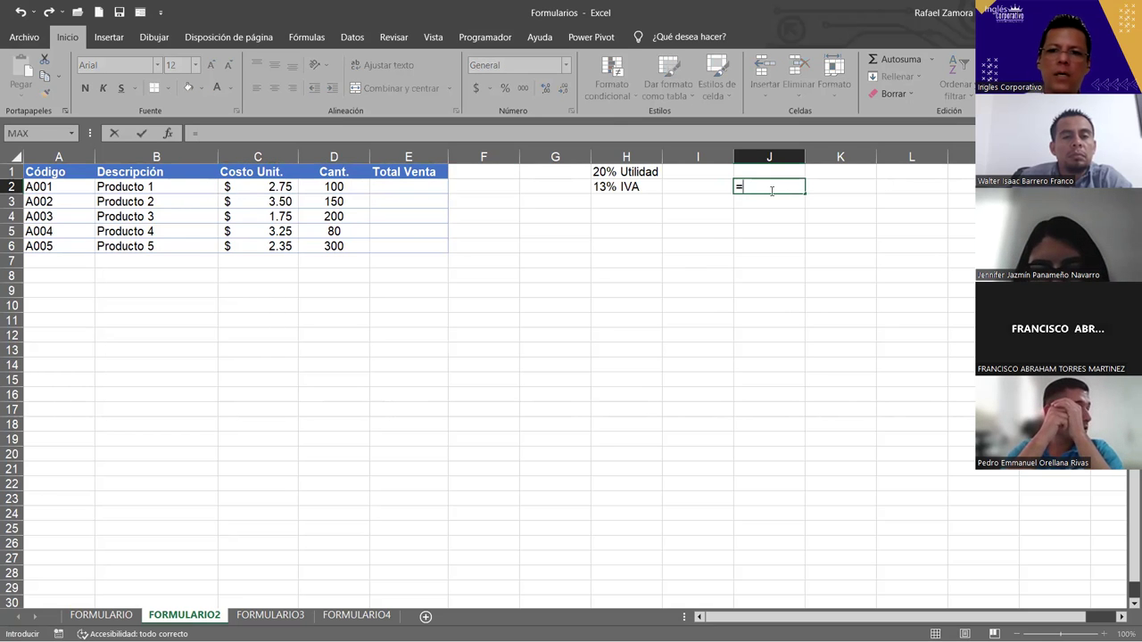
click(271, 186)
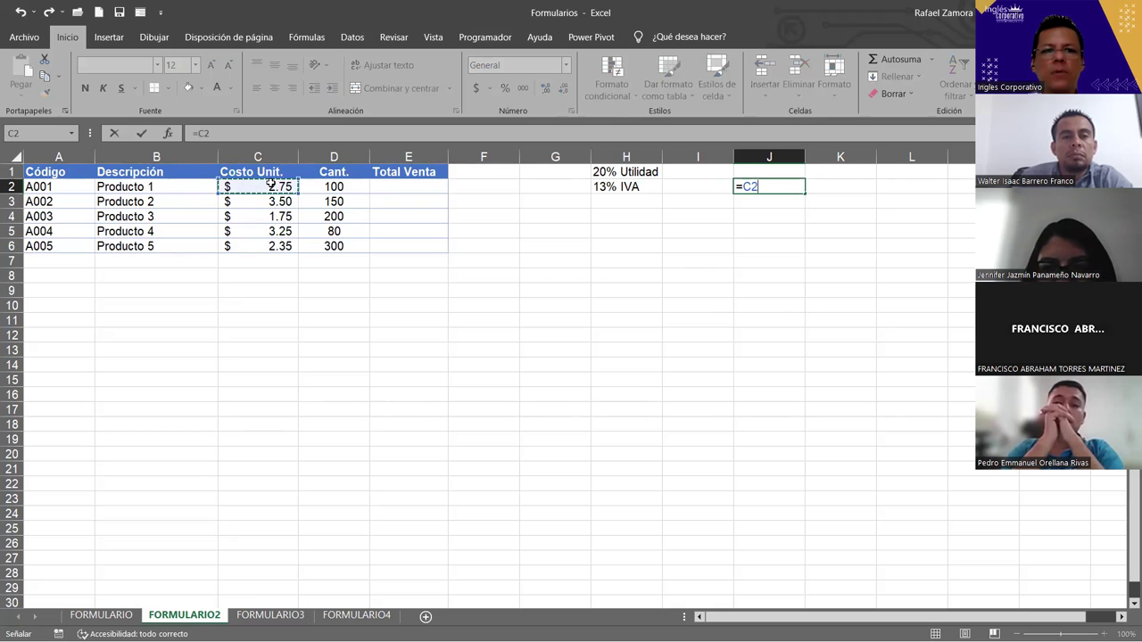
text(*)
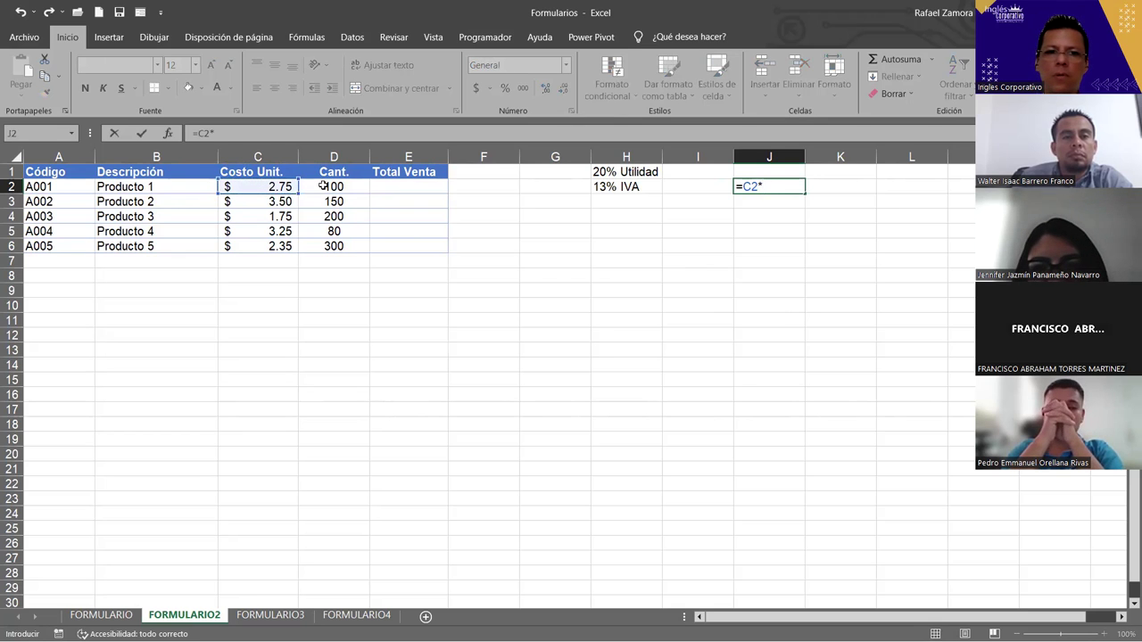
click(324, 186)
key(Return)
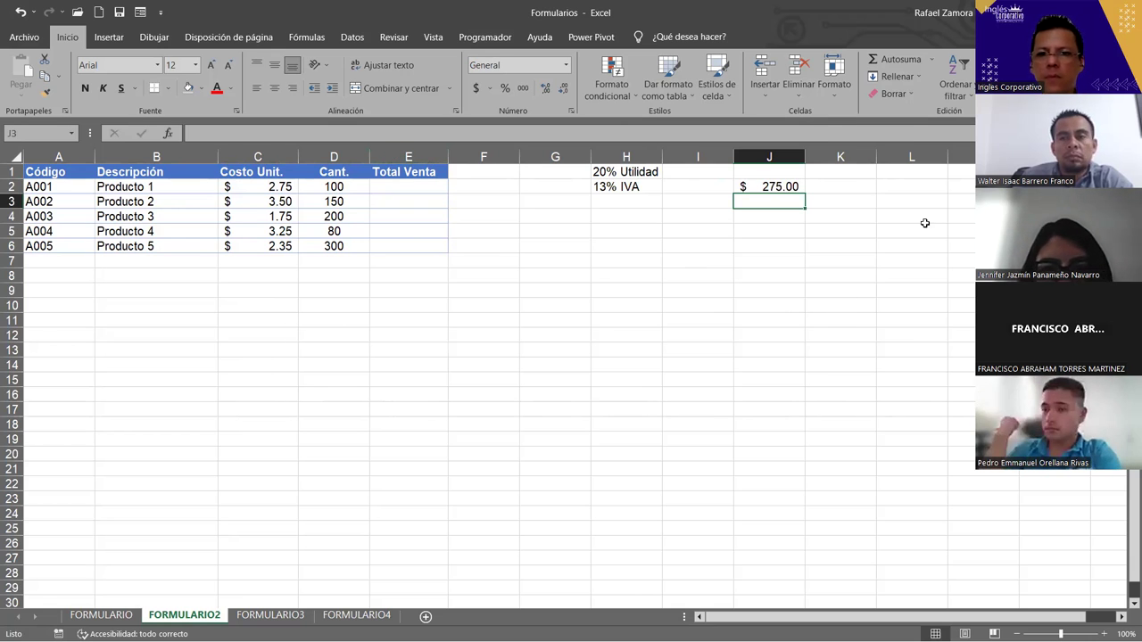
Step: Compute the 20% profit of J2 in J3 and AutoSum J2:J3 into J4
text(=)
click(791, 184)
text(*)
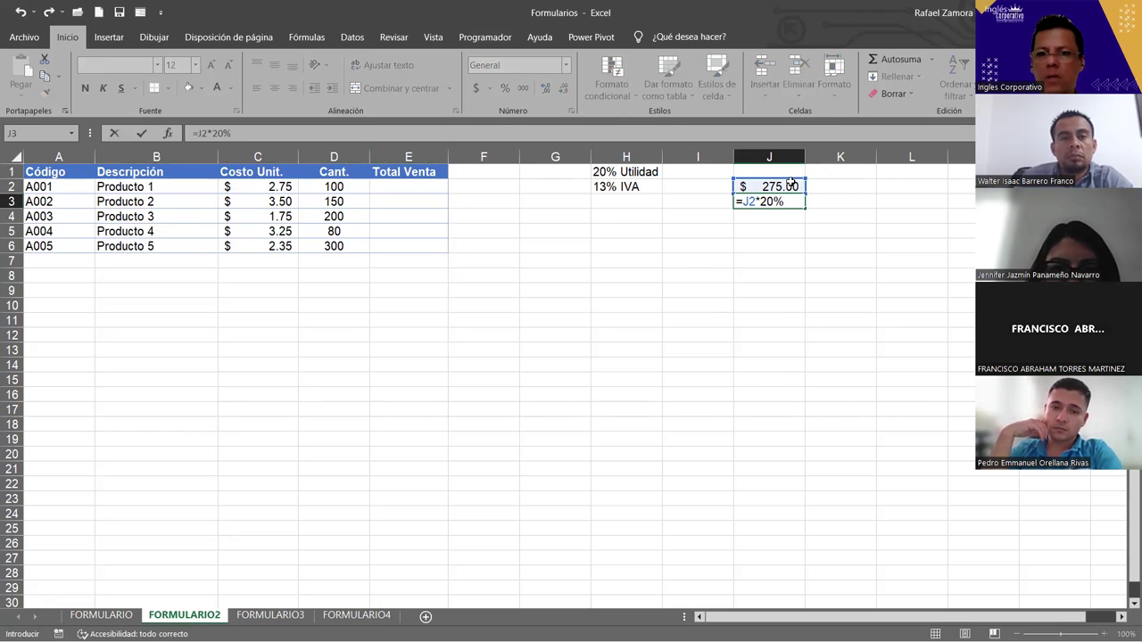
key(Return)
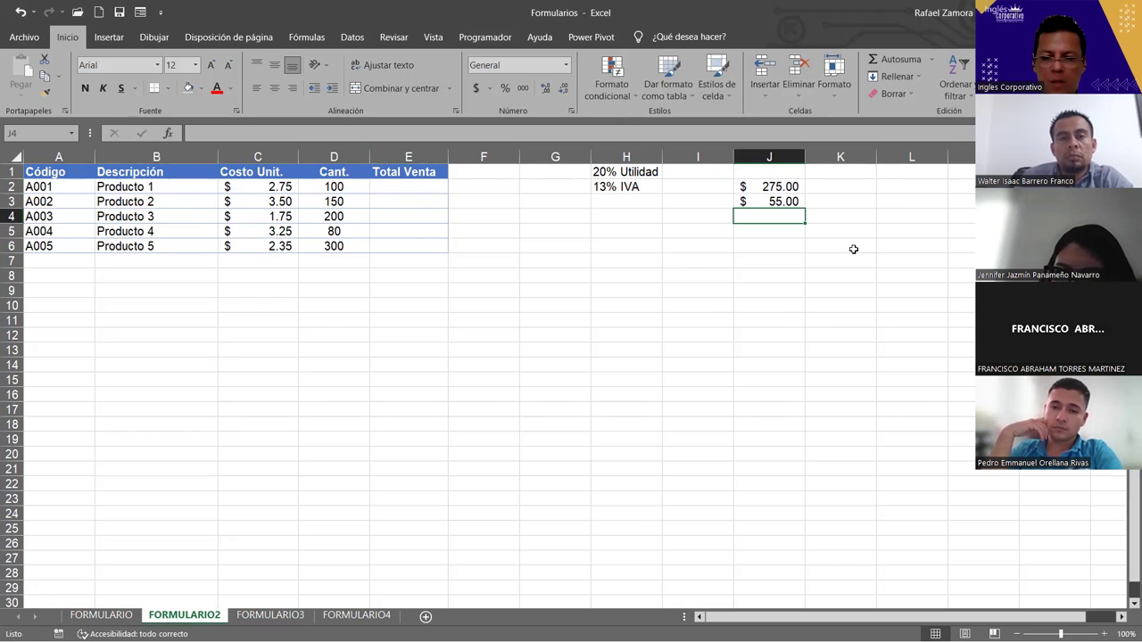
click(896, 57)
key(Return)
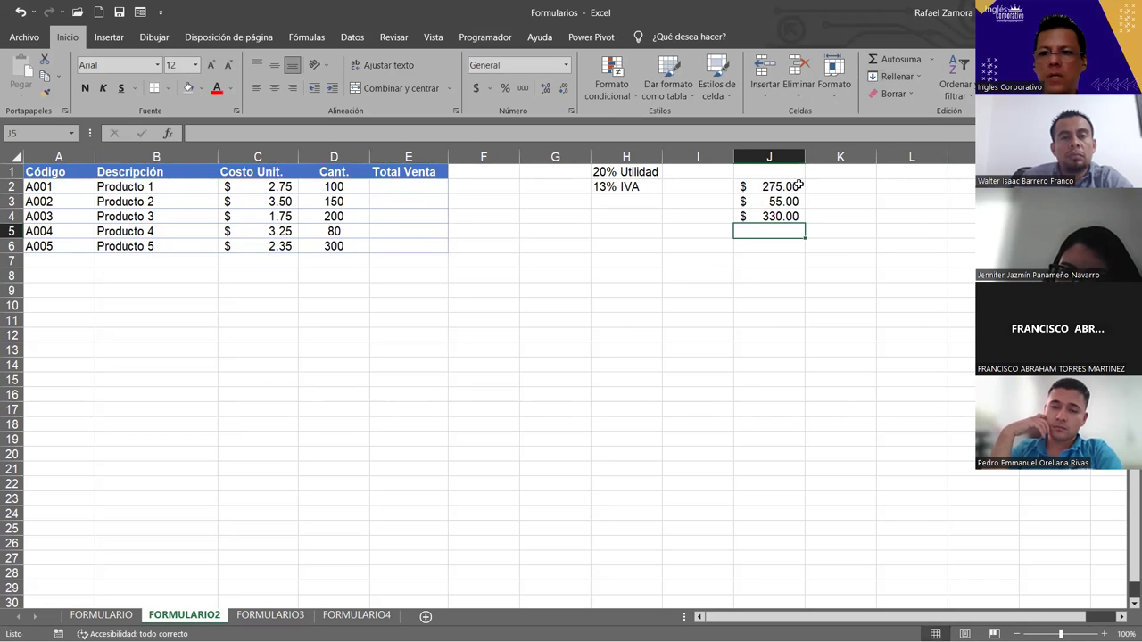
Step: Enter =J4*13% in J5 for the IVA
text(?)
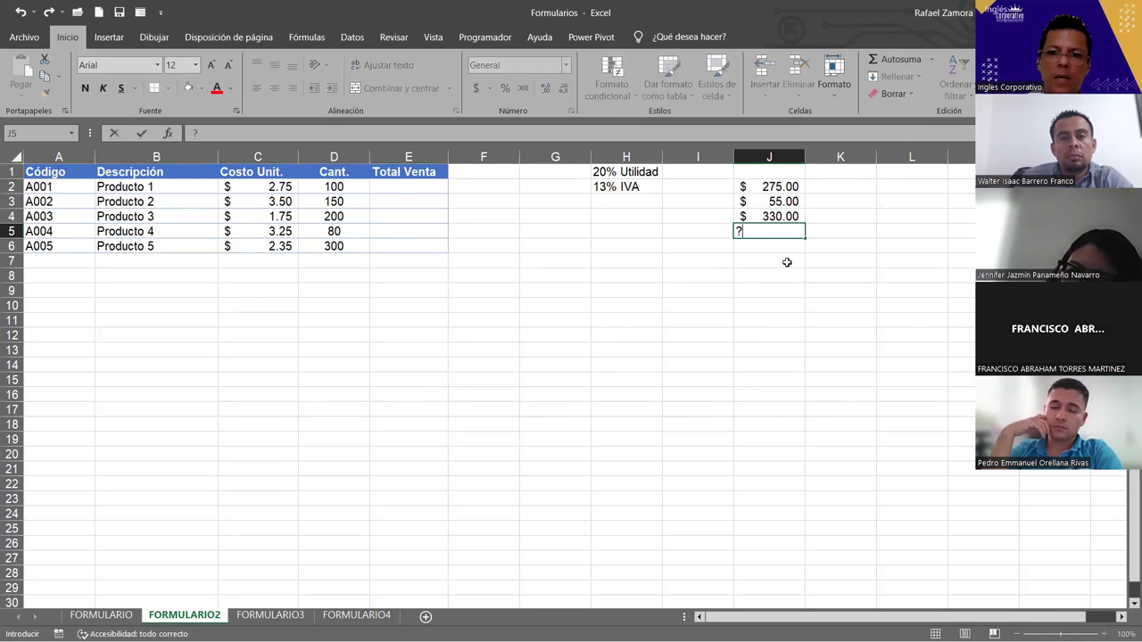
key(BackSpace)
text(=)
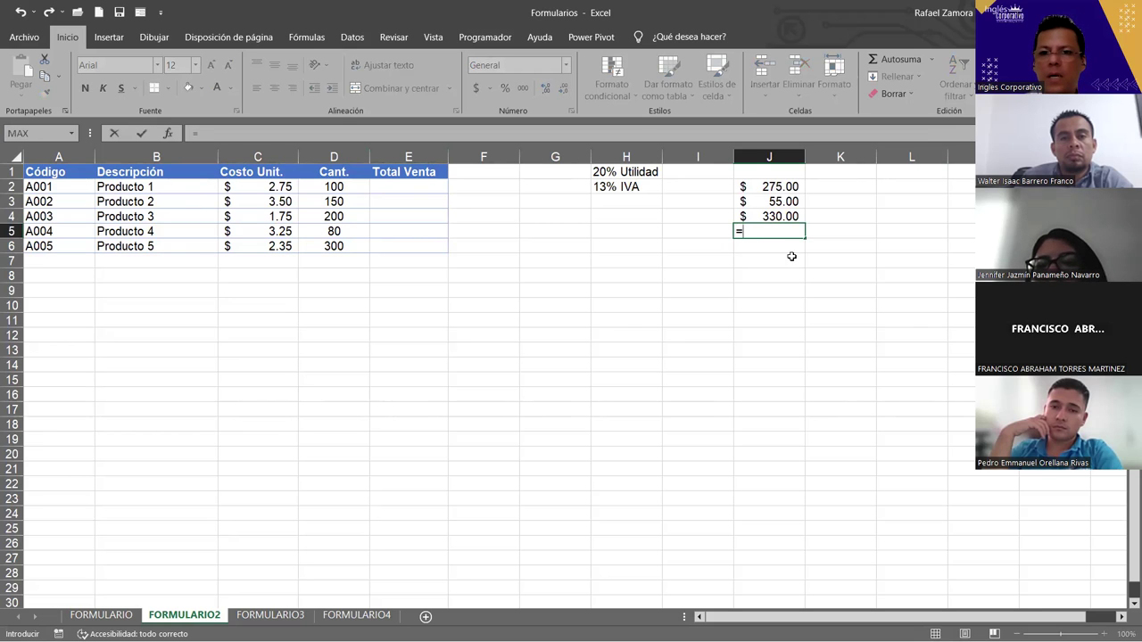
click(792, 215)
text(*)
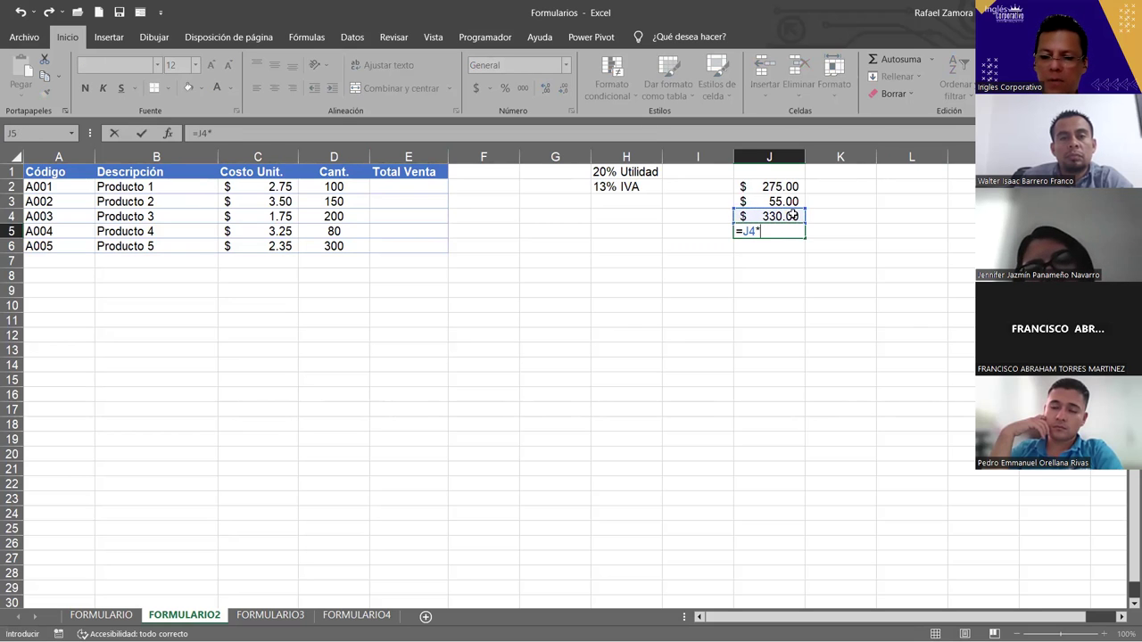
text(13%)
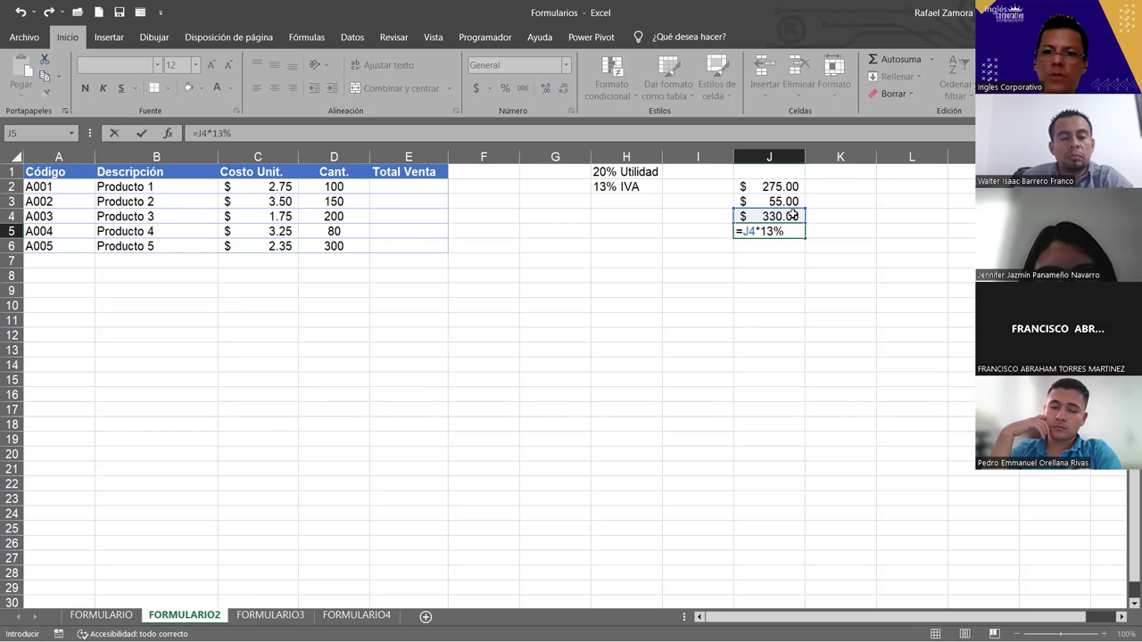
key(Return)
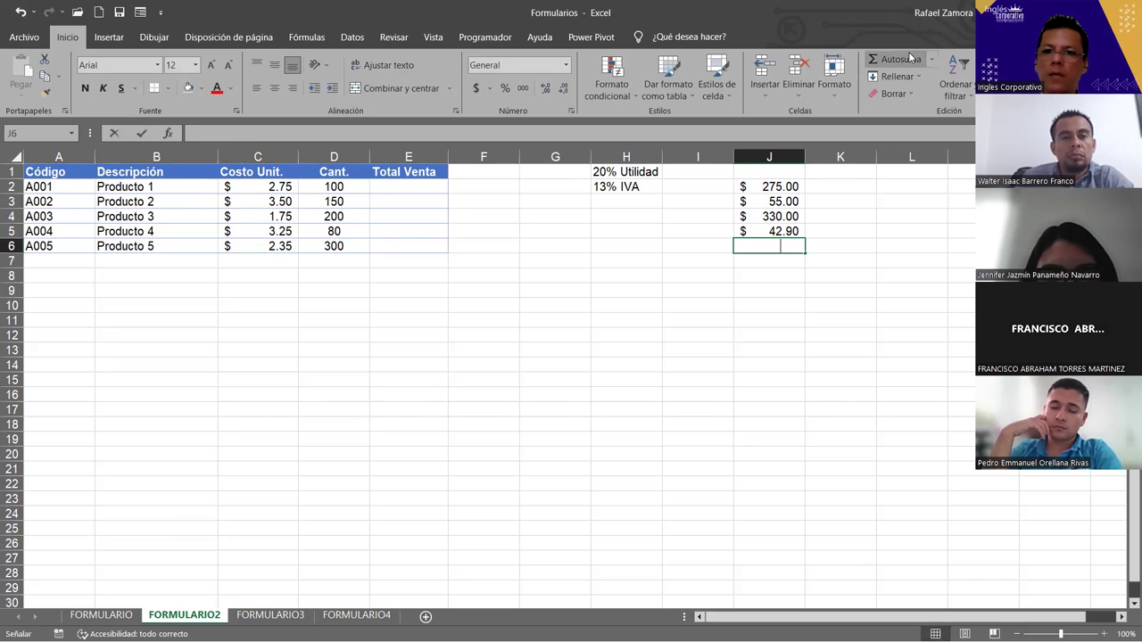
Step: Total J4:J5 with =SUMA in J6 and make that total red
text(=SUMA()
drag(793, 215, 786, 229)
text())
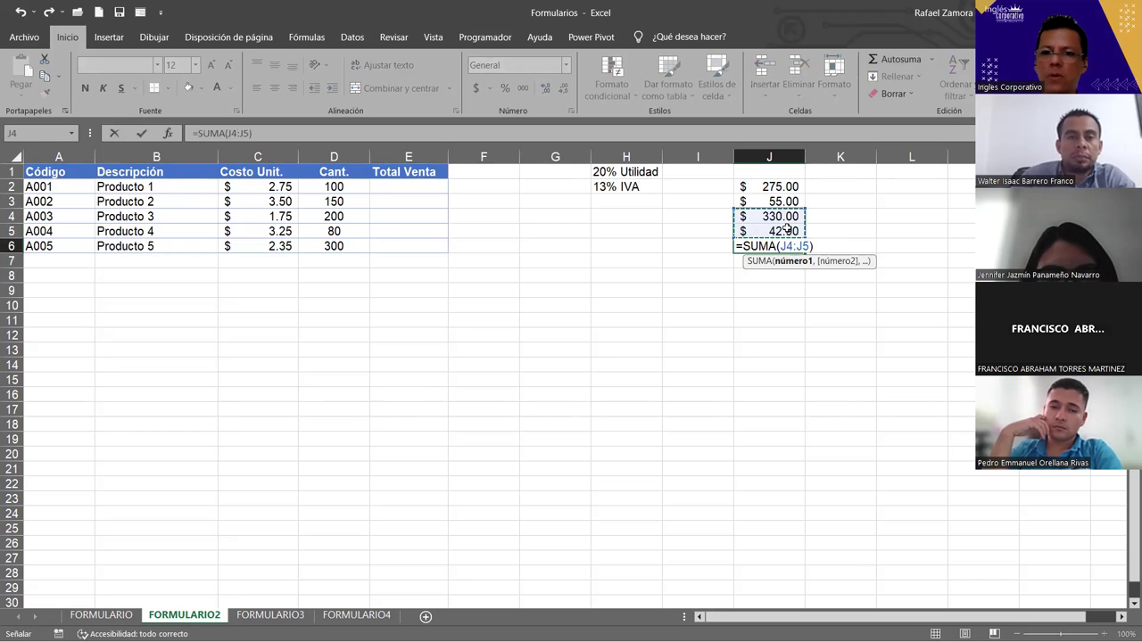
key(Return)
click(790, 245)
click(215, 87)
Step: Select the Total Venta cells, the product data, and the Descripción column
click(392, 187)
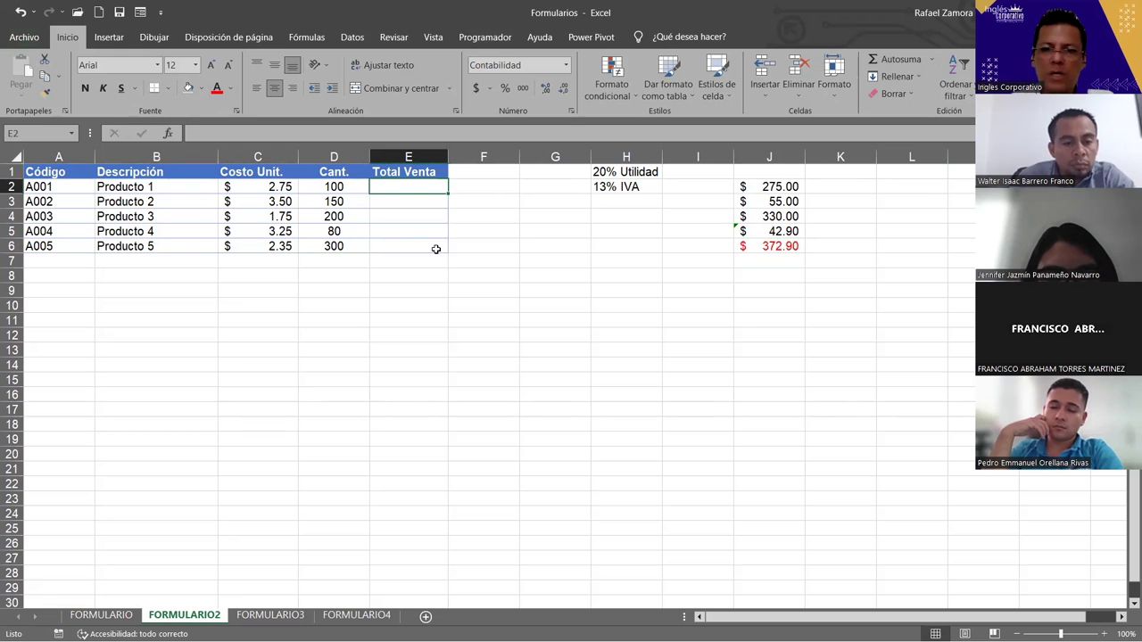
drag(176, 187, 323, 240)
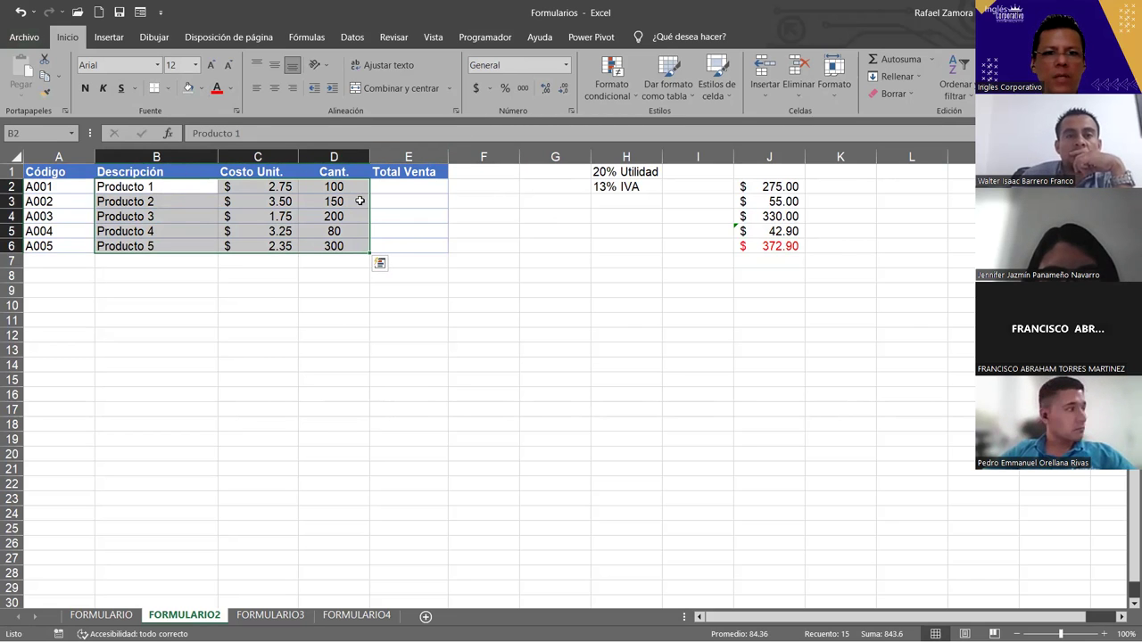
drag(414, 185, 401, 241)
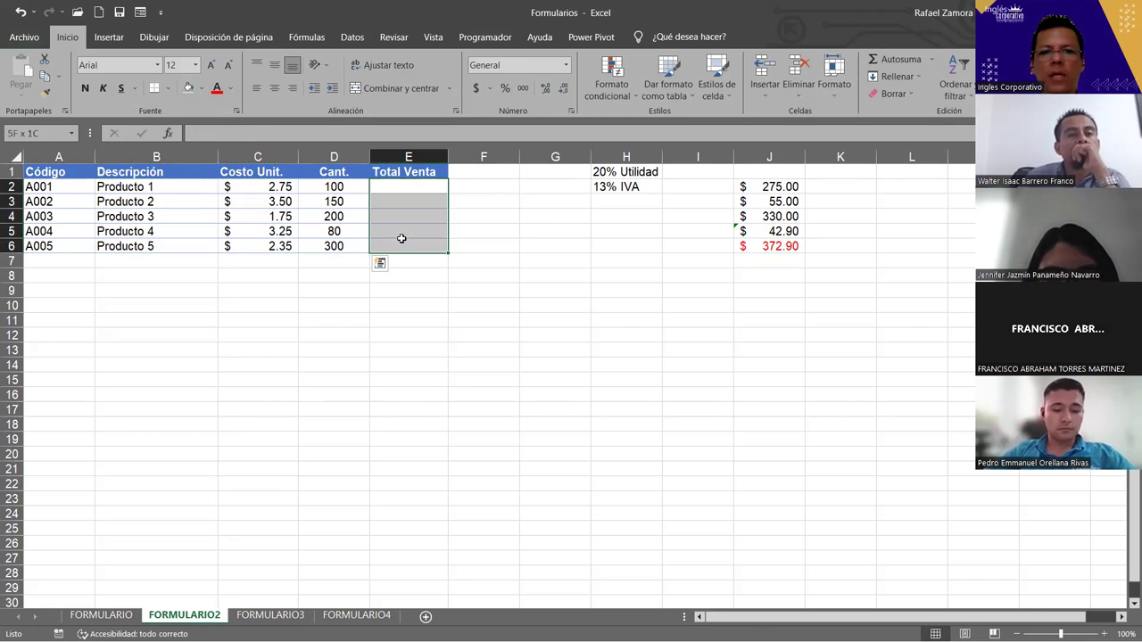
click(203, 153)
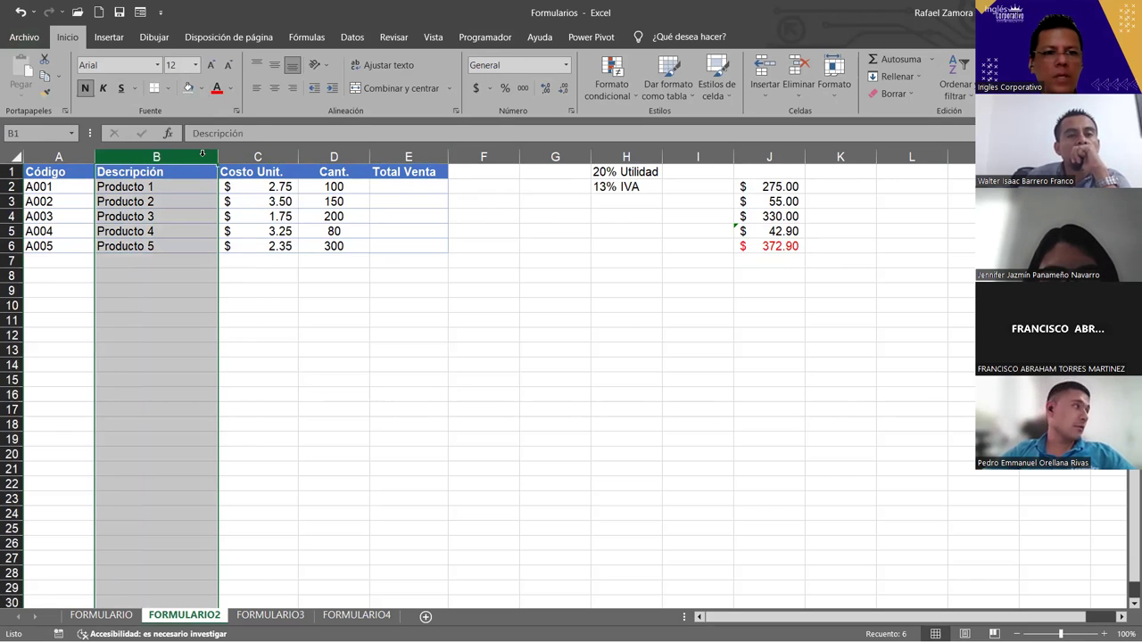
Step: Delete the Código column from the product table
click(80, 151)
key(ctrl+minus)
click(523, 447)
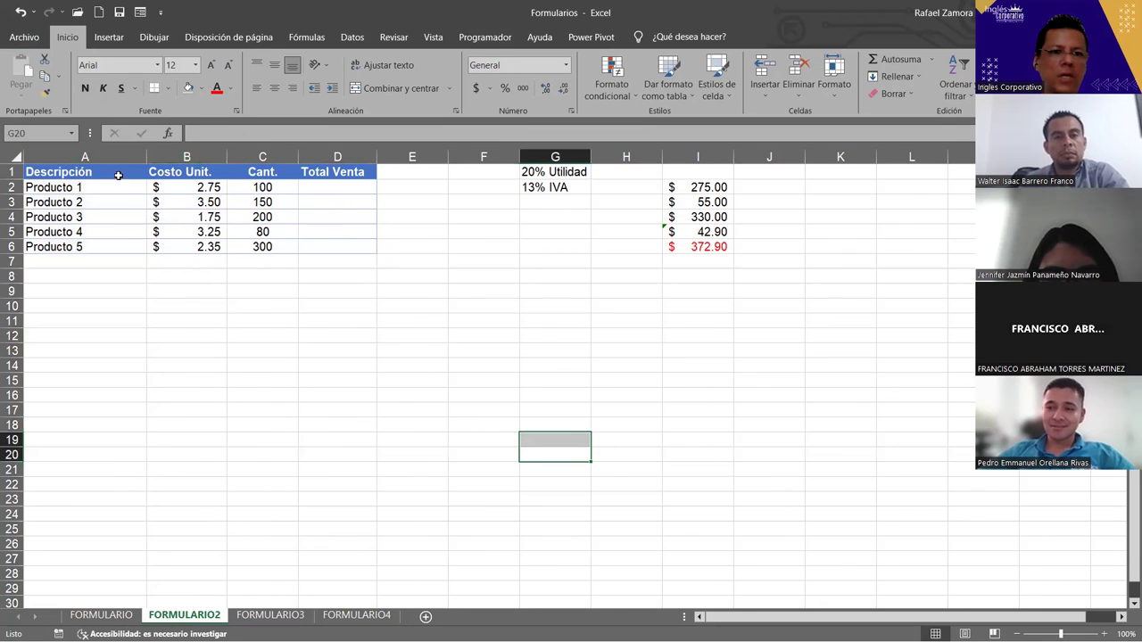
Step: Narrow the Descripción column, then inspect the I6 total formula and the breakdown sum
drag(147, 157, 119, 157)
click(199, 290)
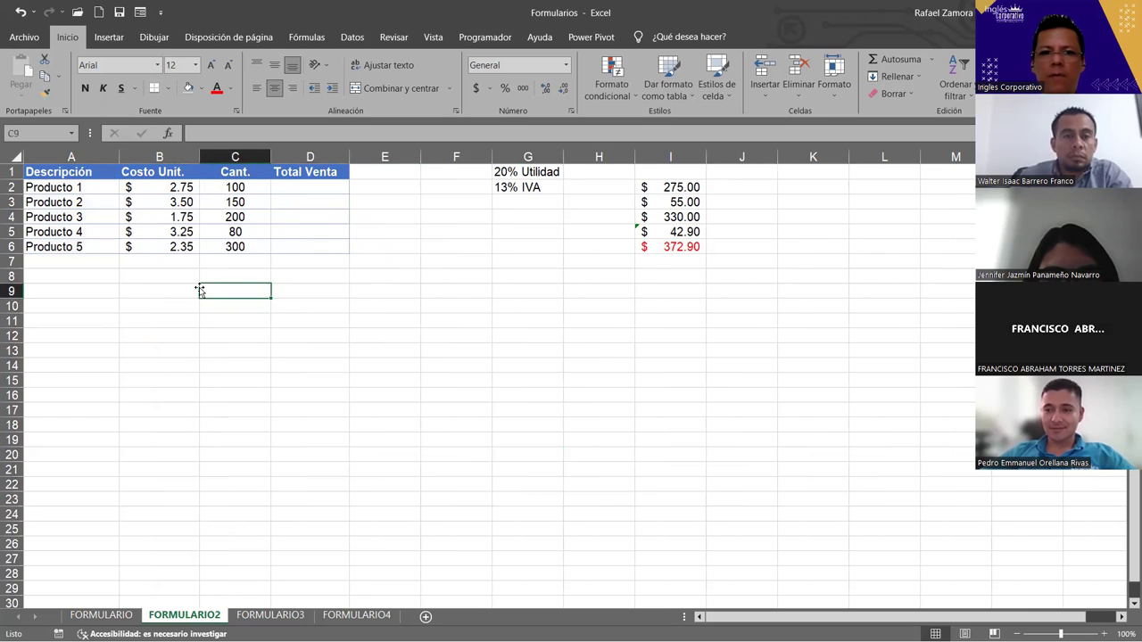
click(672, 246)
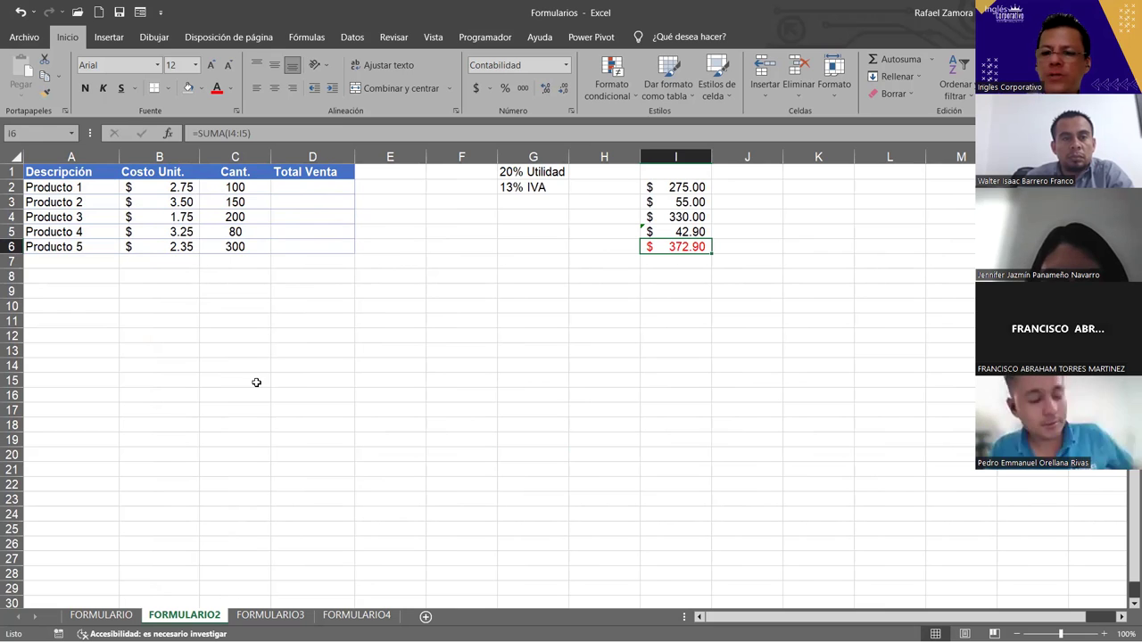
drag(701, 190, 700, 234)
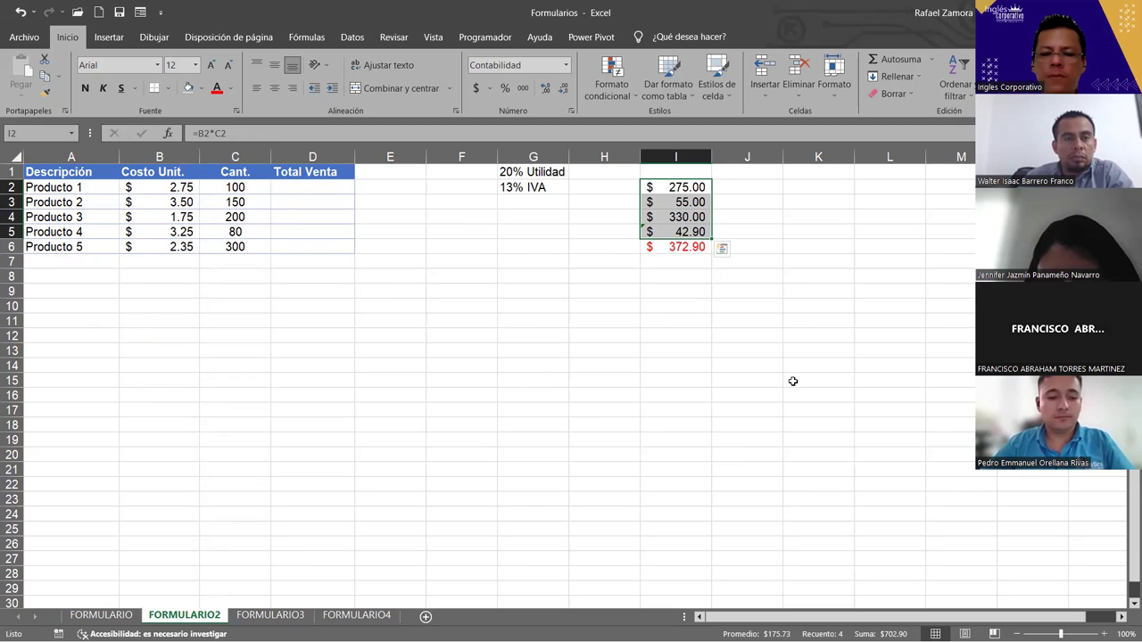
Step: Start the column J labels with Sub total and Utilidad, fixing typos along the way
click(745, 186)
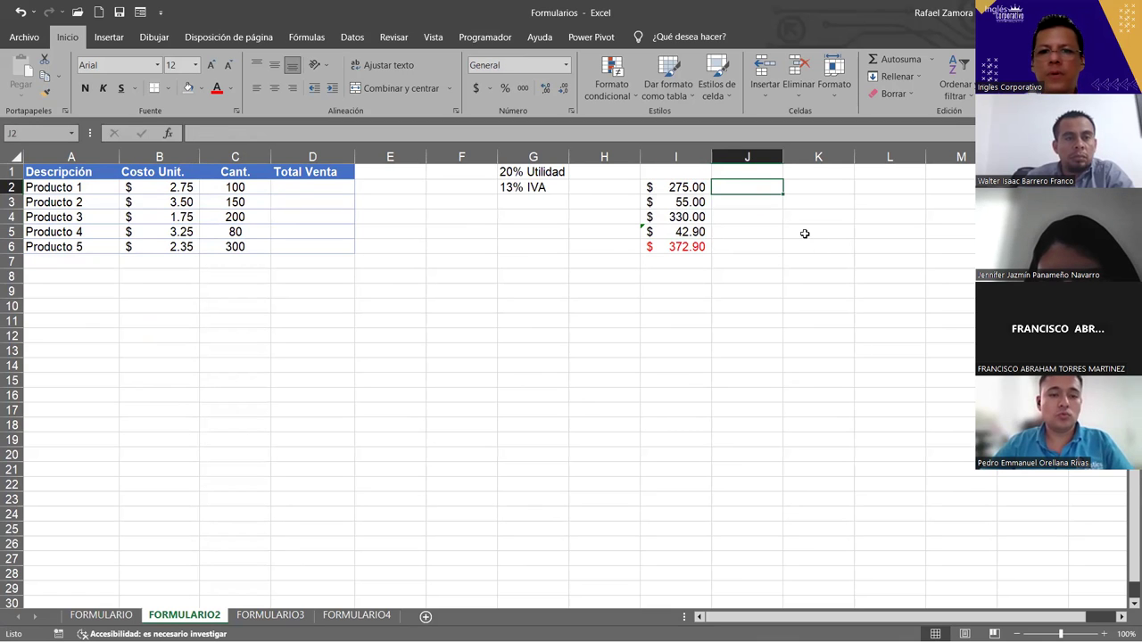
text(Ti)
key(BackSpace)
text(o)
key(BackSpace)
key(BackSpace)
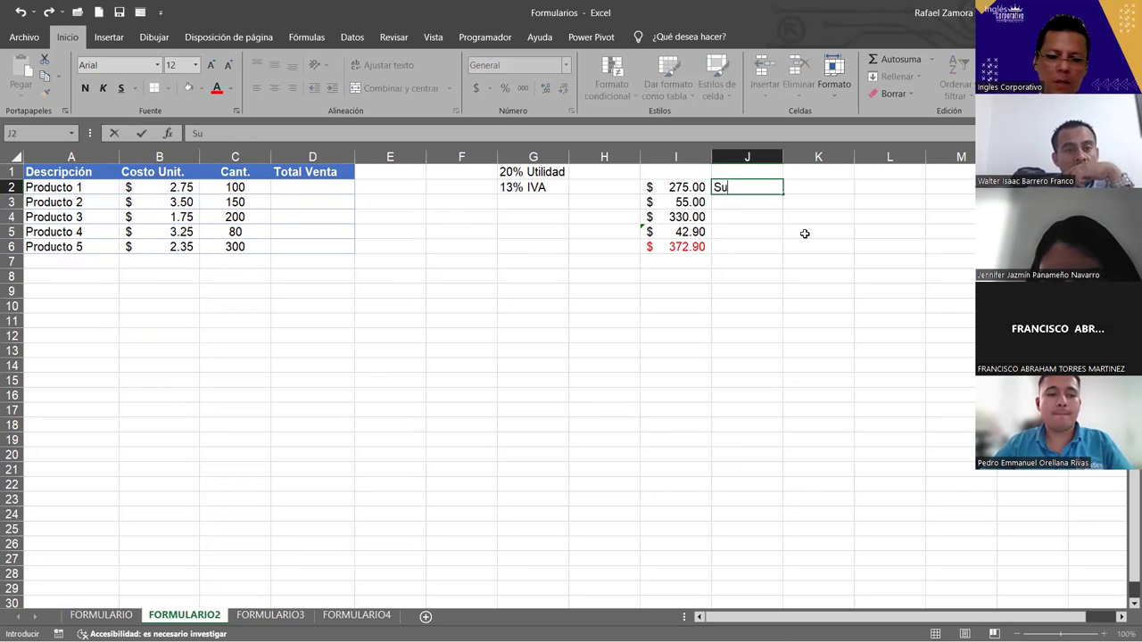
text(toal)
key(BackSpace)
key(BackSpace)
text(tal)
key(Return)
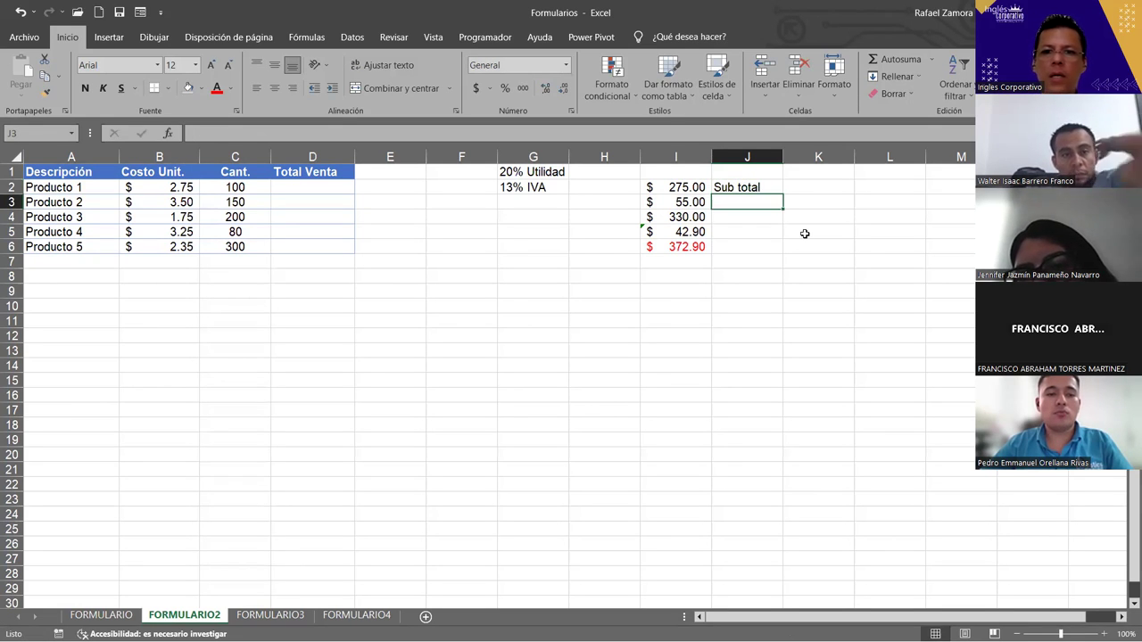
text(U)
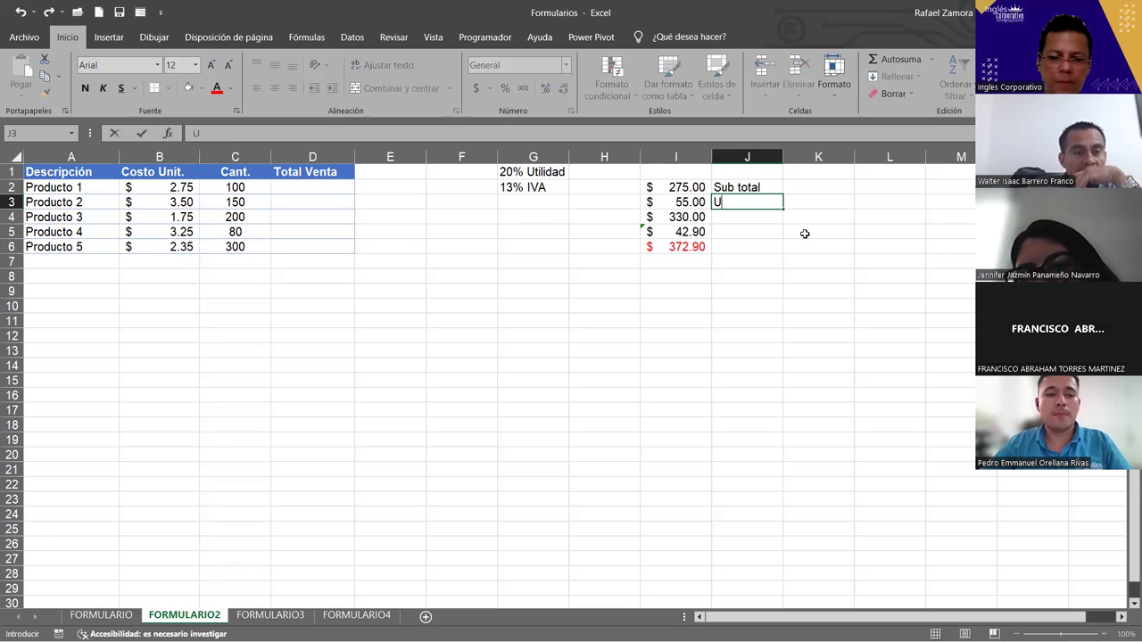
text(tilidad)
key(Return)
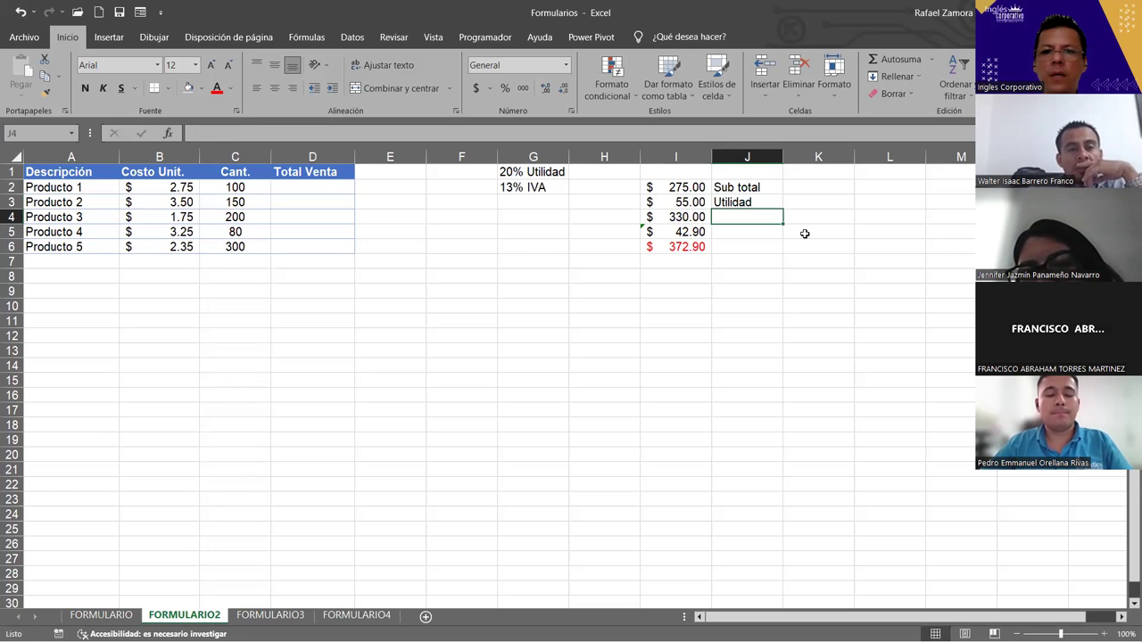
text(Sub total)
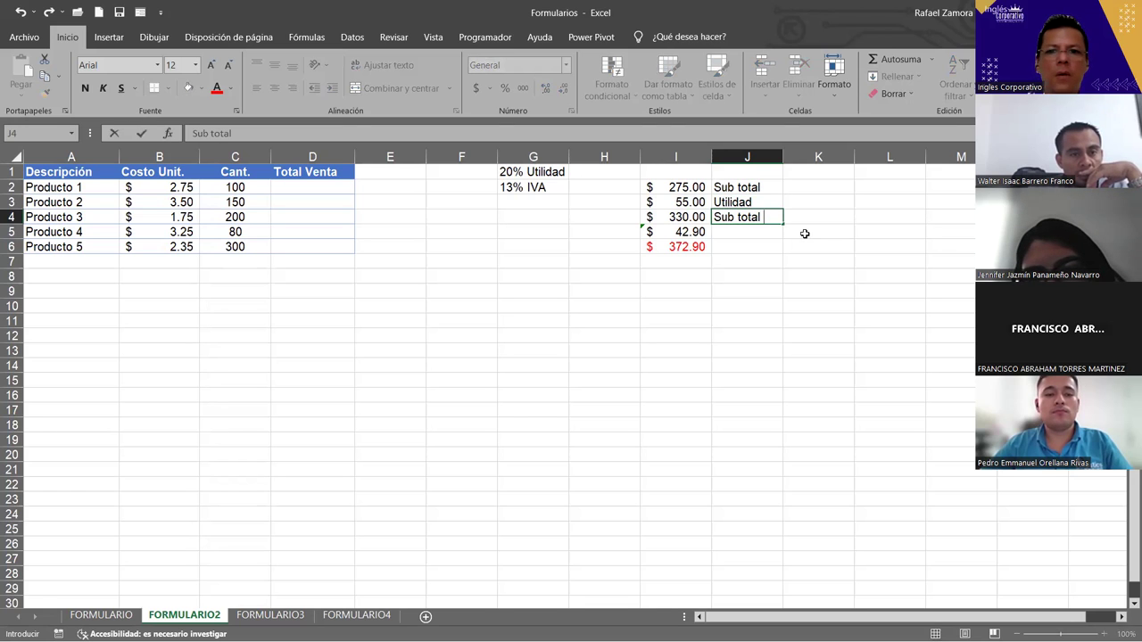
click(768, 197)
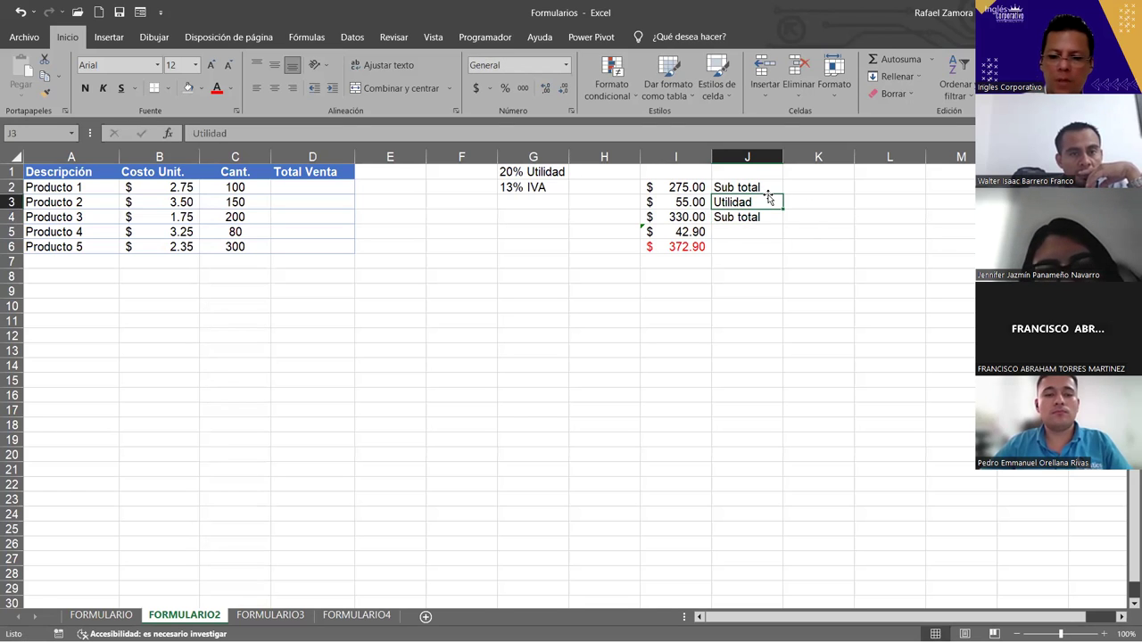
Step: Relabel as Costo, add Costo más utilidad, IVA and Total Final, and widen column I
key(Up)
text(Costo)
key(Return)
key(Return)
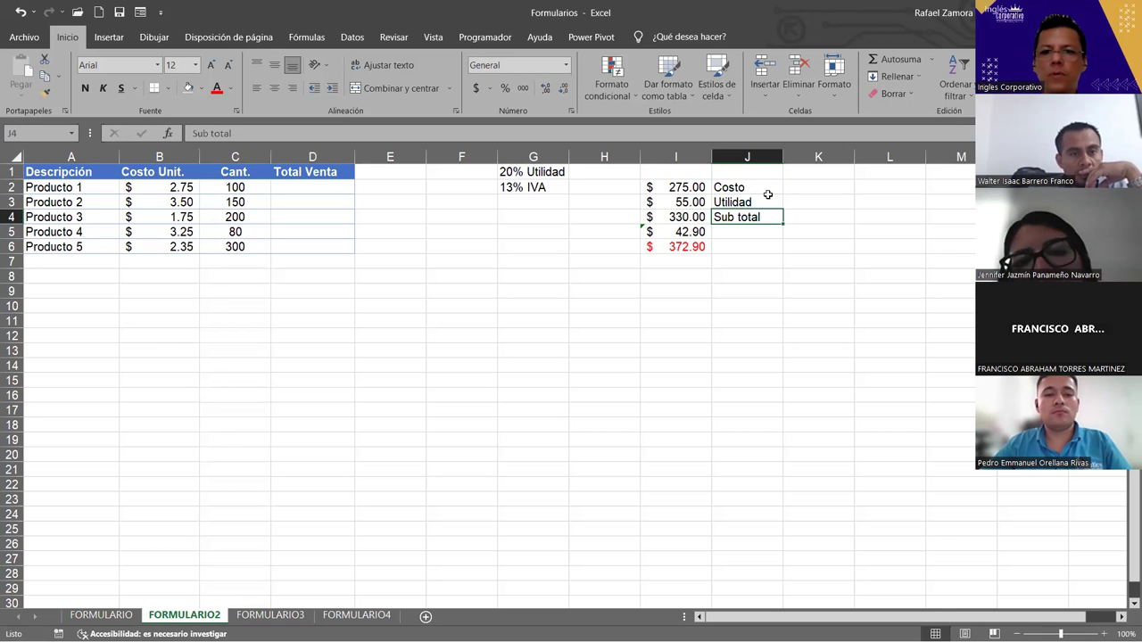
text(Costo más utilidad)
key(Return)
text(I)
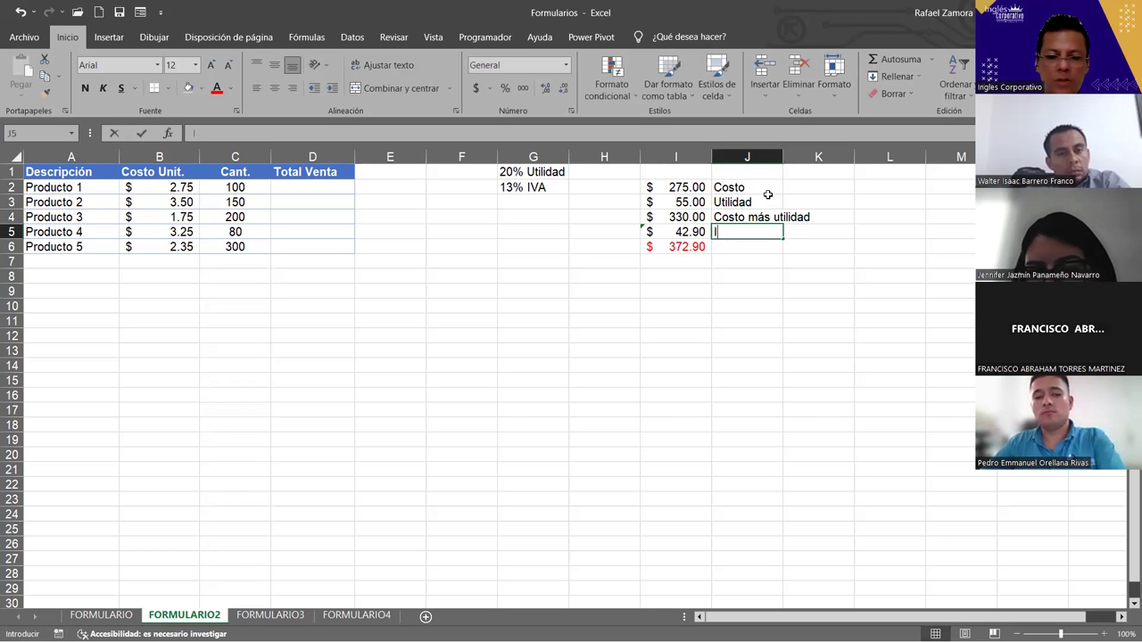
text(VA)
key(Return)
text(Total)
key(Return)
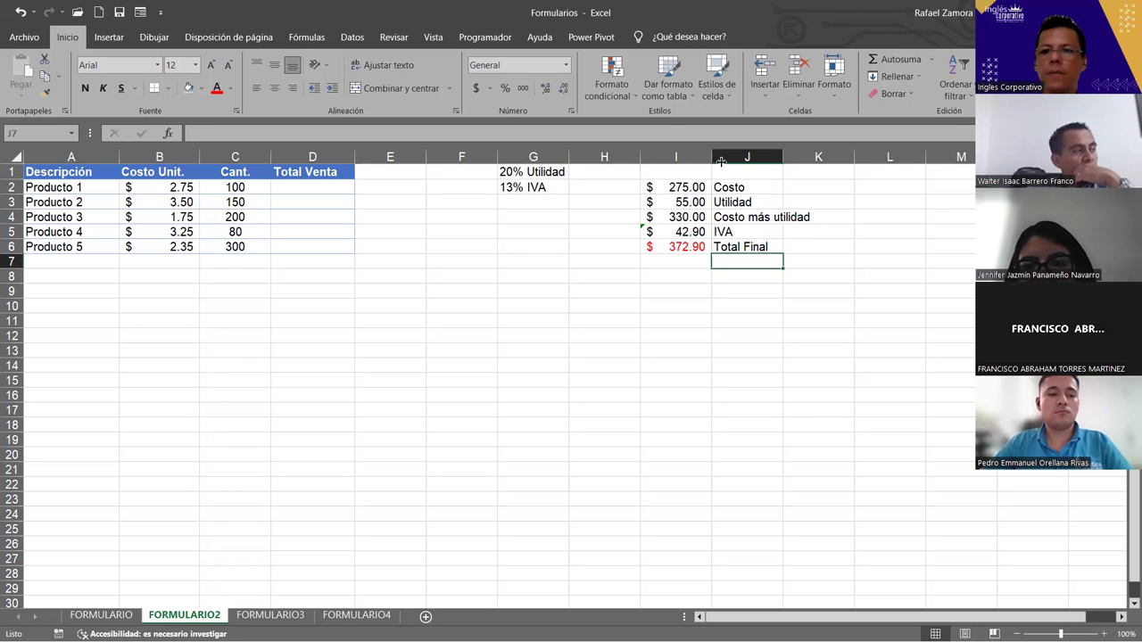
drag(721, 161, 726, 161)
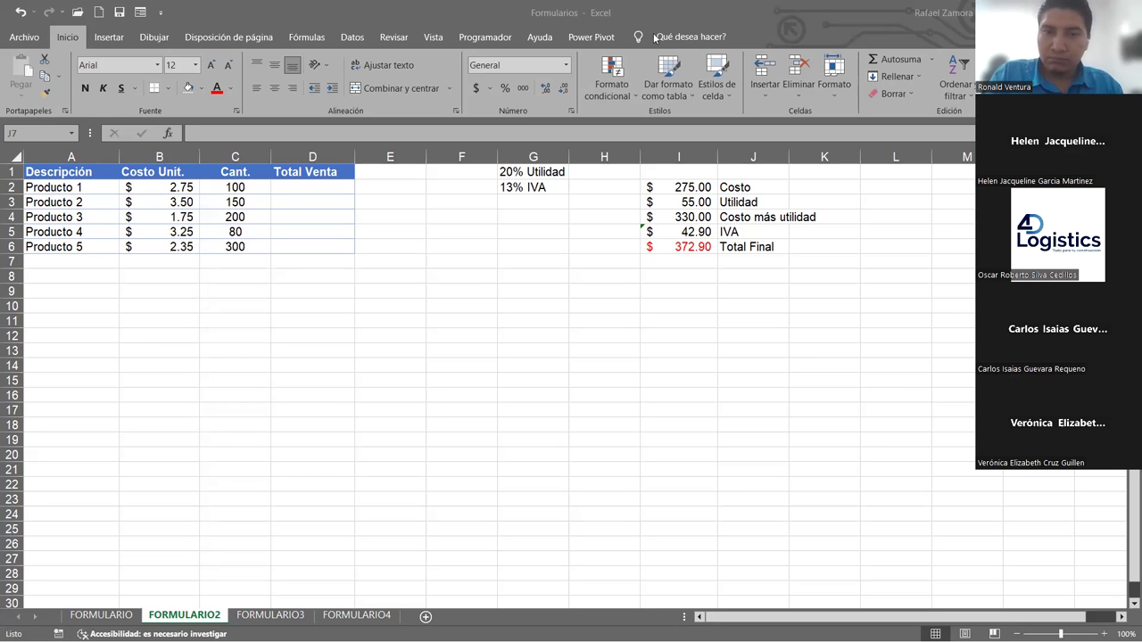
Step: Insert a WordArt reading EN PRACTICA, removing the stray G, and drag it left below the table
click(489, 6)
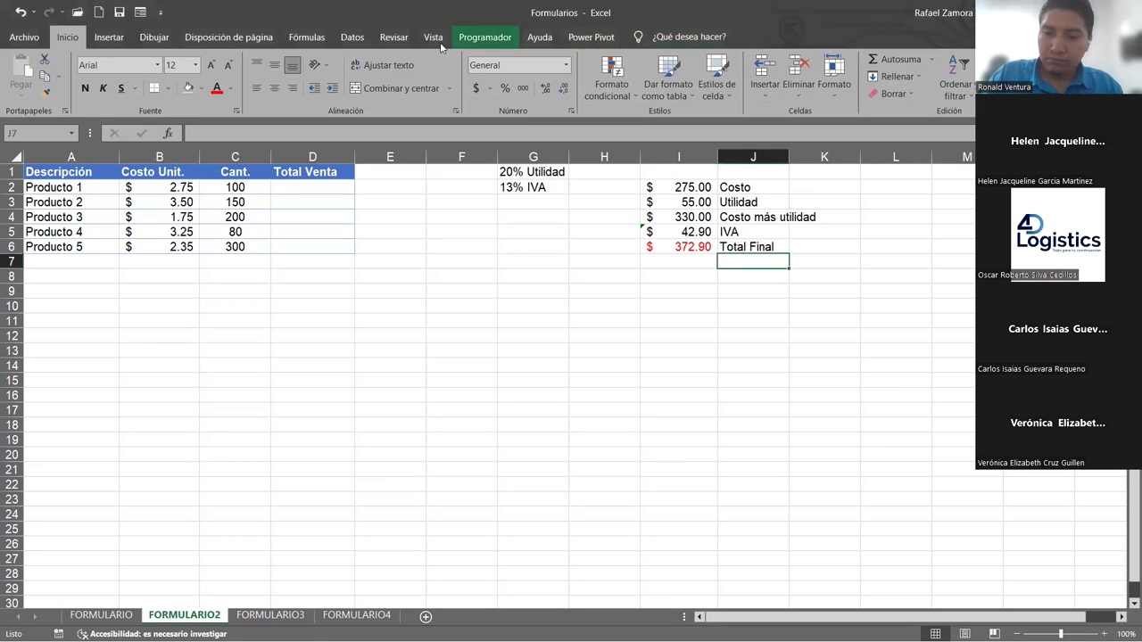
click(121, 40)
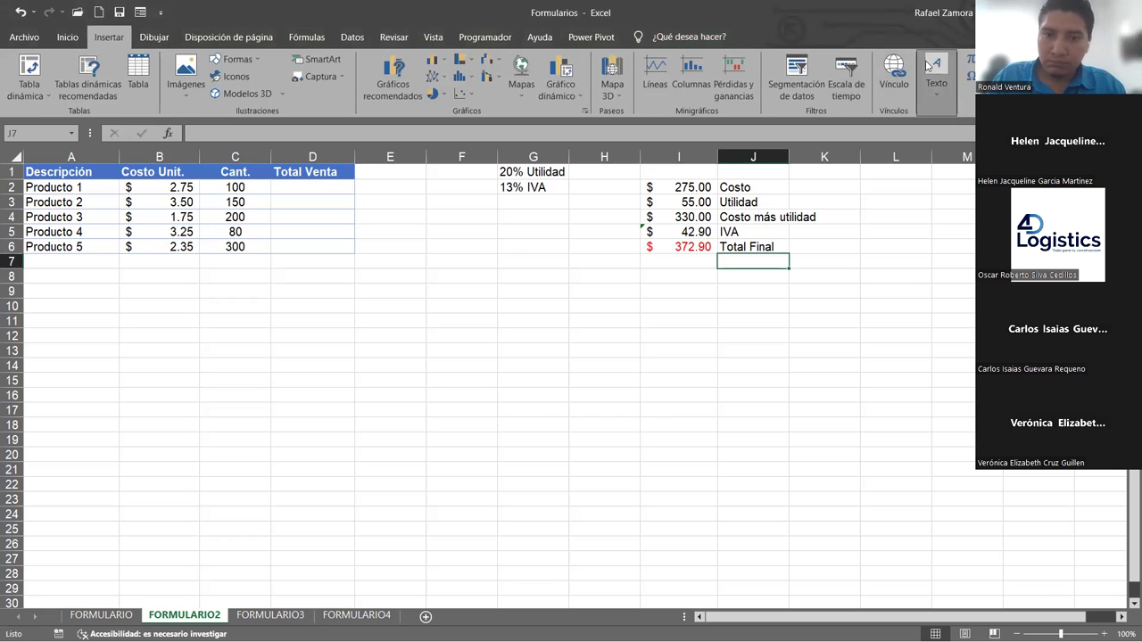
click(930, 70)
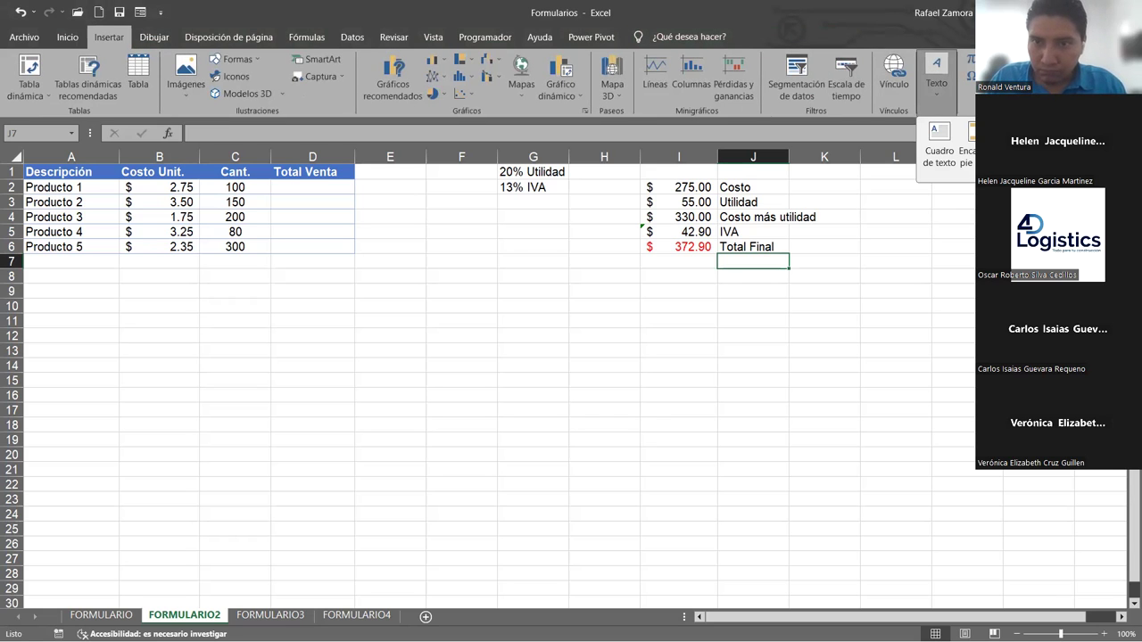
click(1008, 142)
click(982, 317)
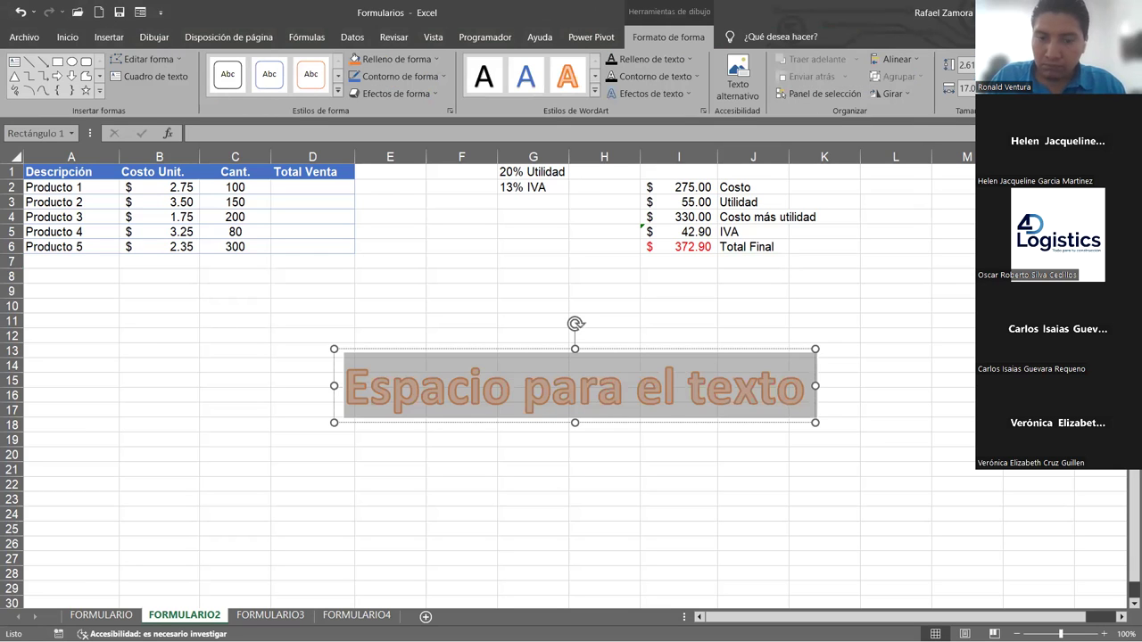
text(EN PRACGTICA)
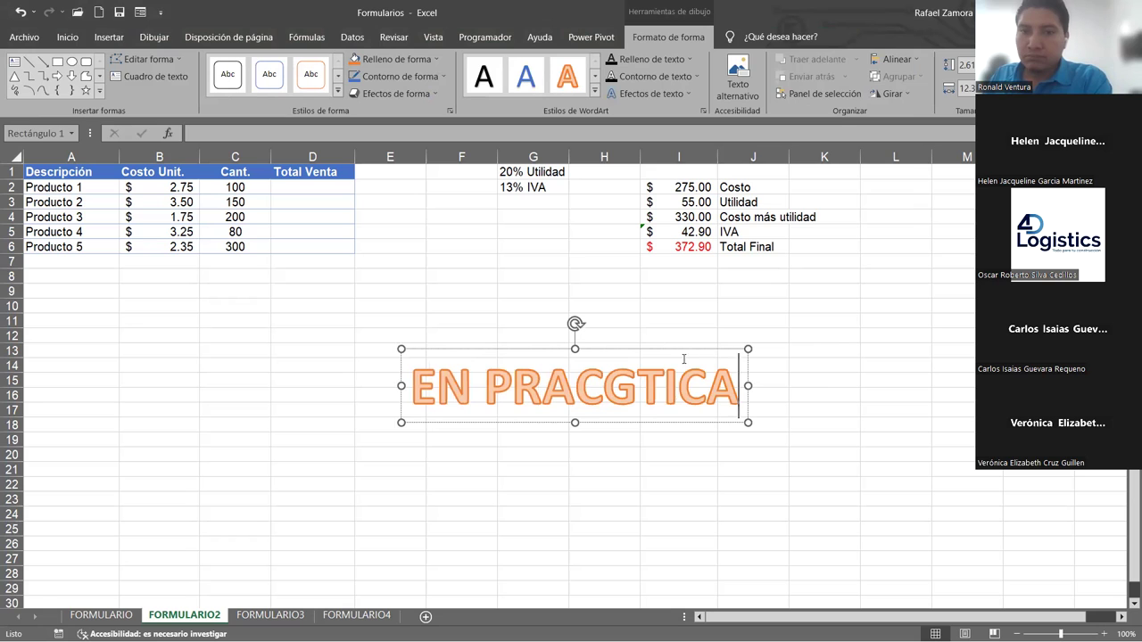
click(636, 366)
key(BackSpace)
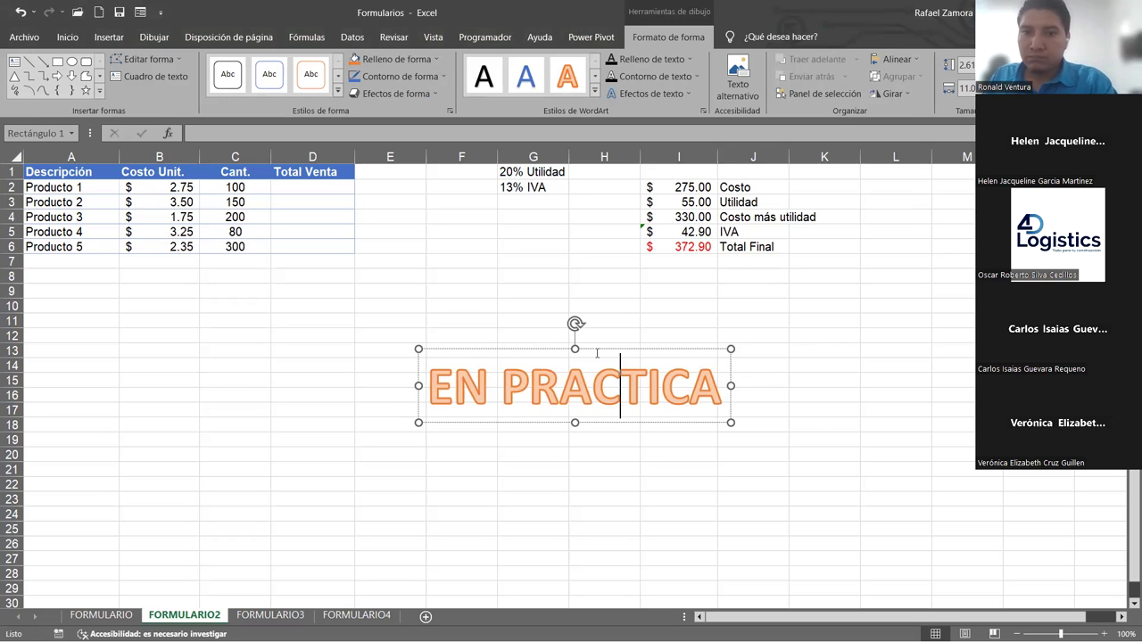
drag(596, 353, 284, 366)
Step: Deselect the WordArt, leaving it just below the product table
click(500, 310)
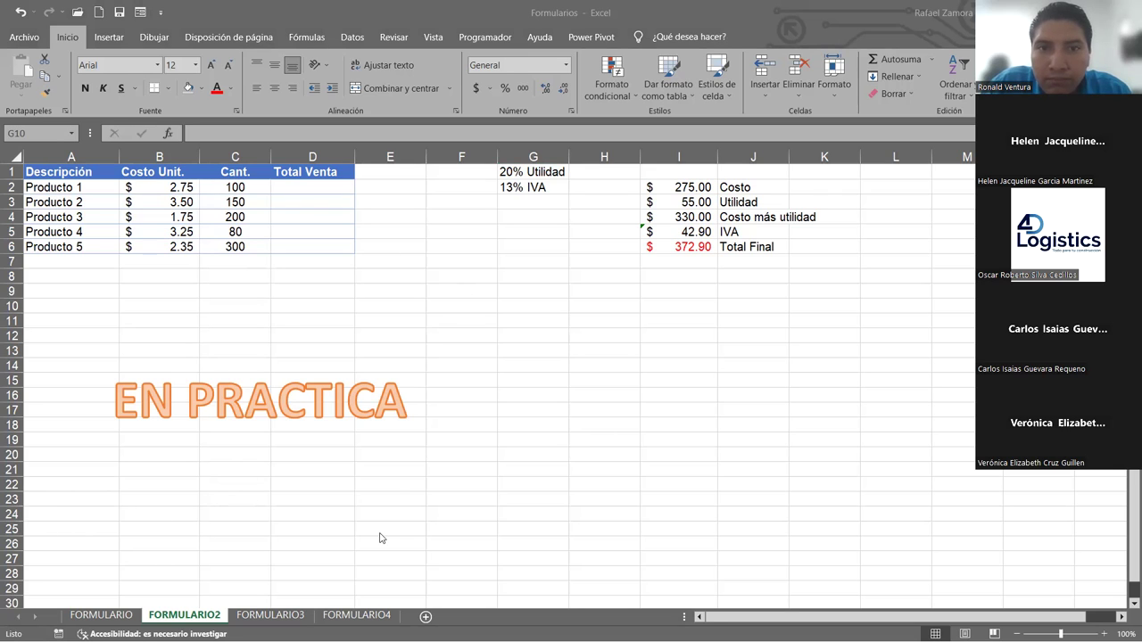
Step: Drag the EN PRACTICA WordArt to about G19:J21 under the breakdown, then deselect it
click(305, 400)
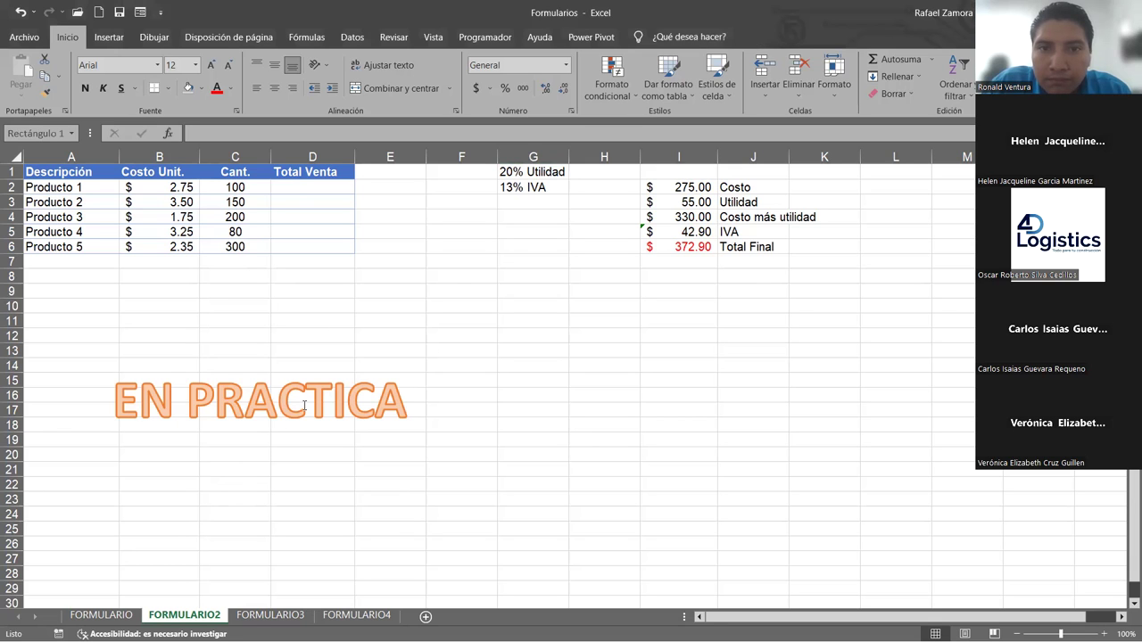
drag(314, 366, 702, 417)
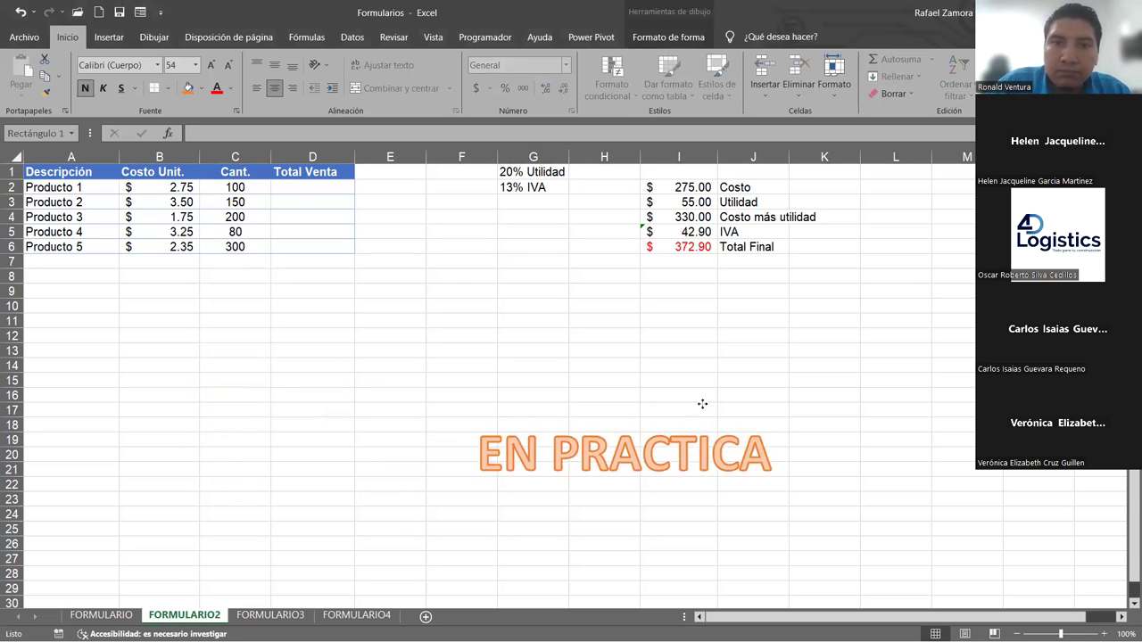
click(535, 368)
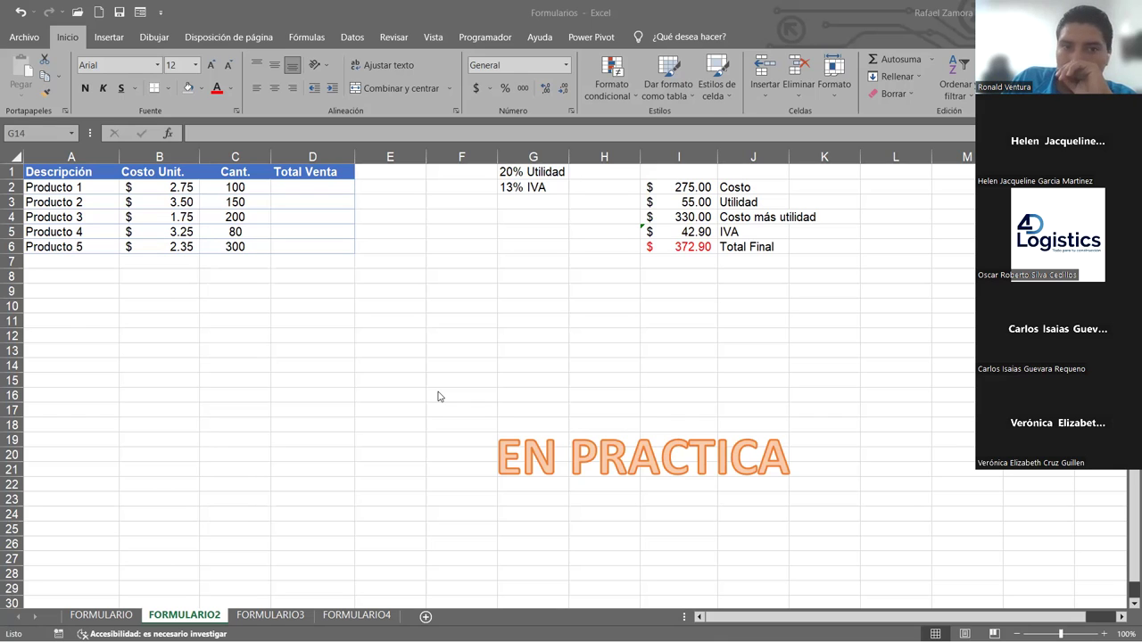
key(alt+Tab)
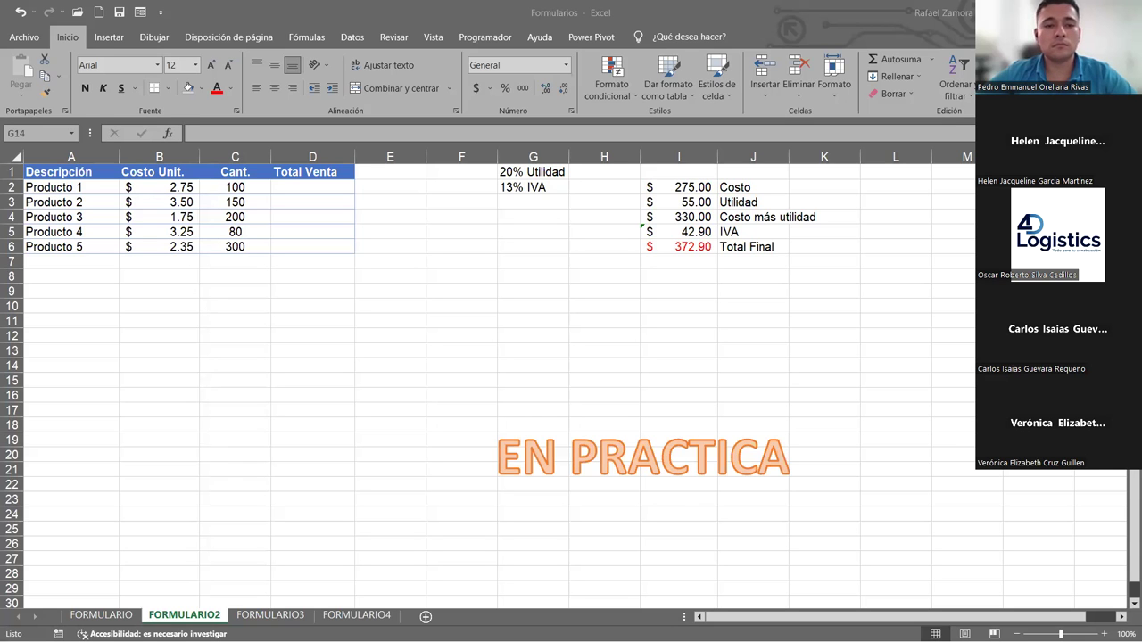
click(533, 365)
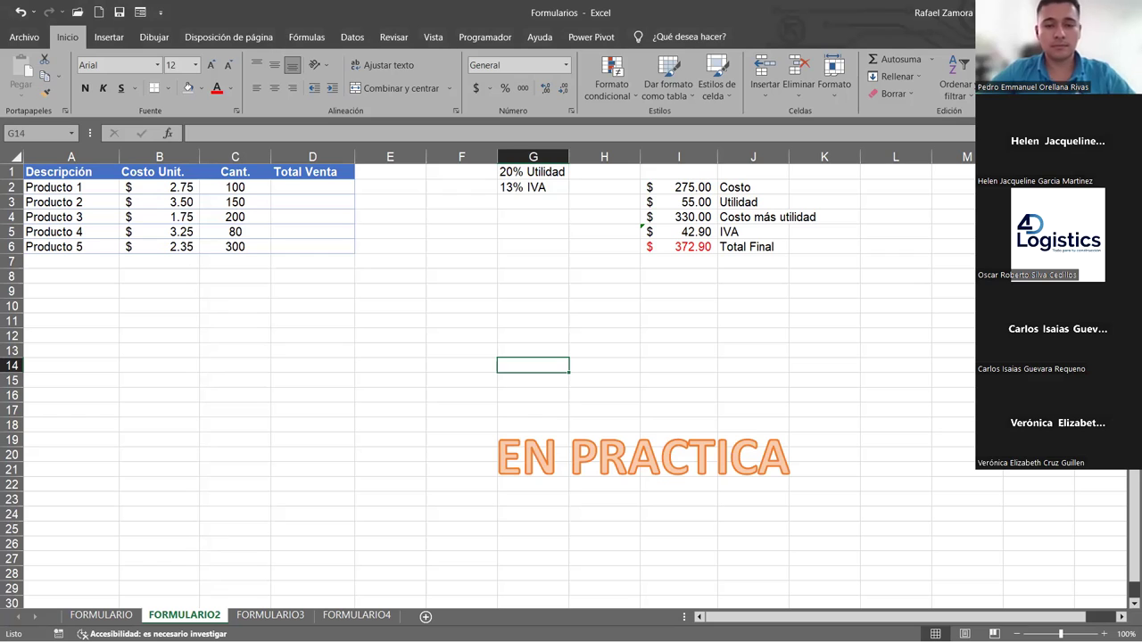
click(489, 322)
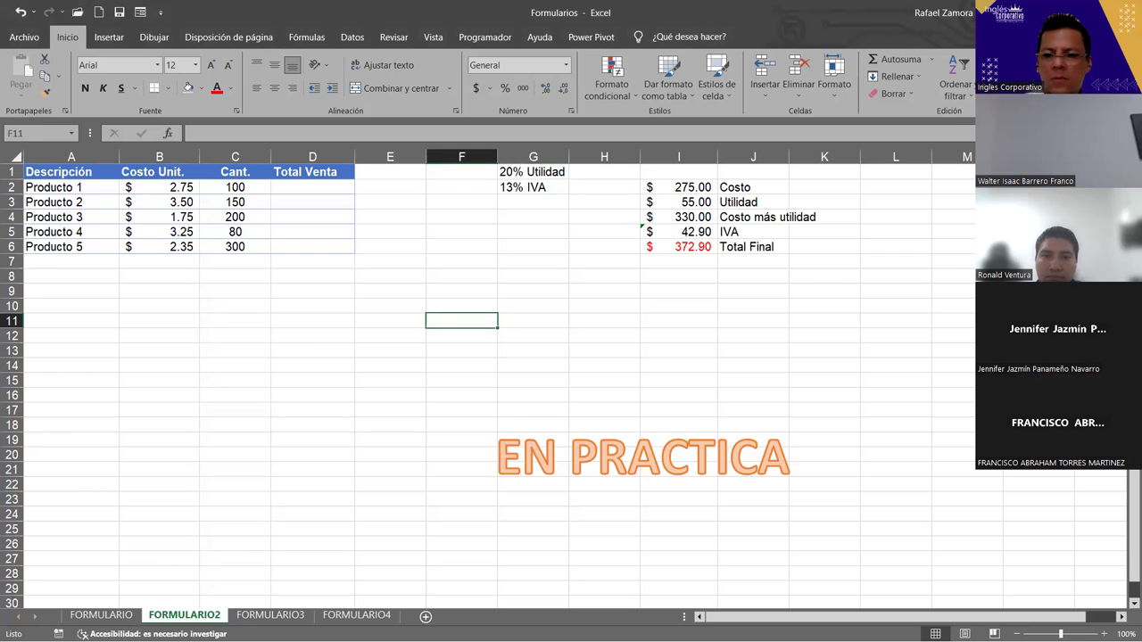
click(235, 276)
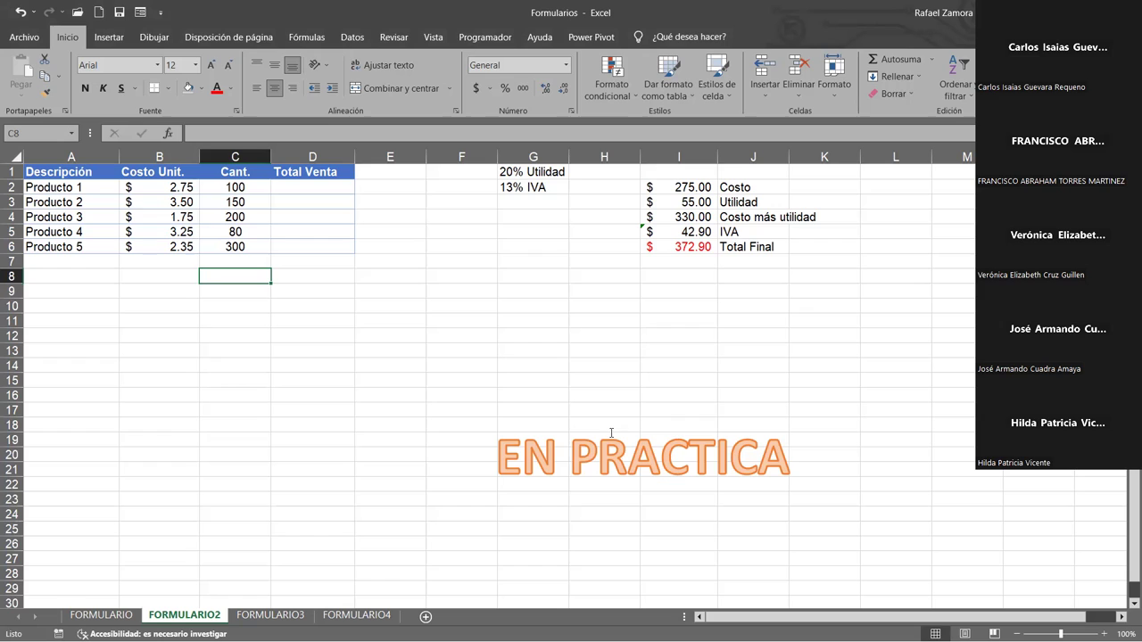
click(604, 333)
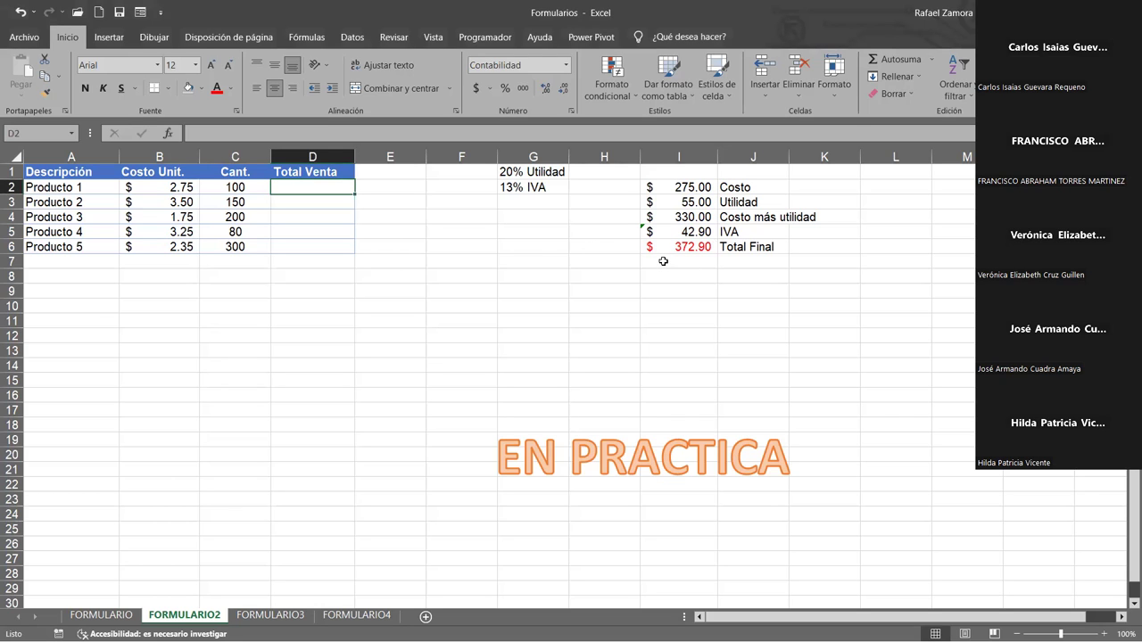
Step: Enter =B2*C2 in D2, then append *25 to the formula
text(=)
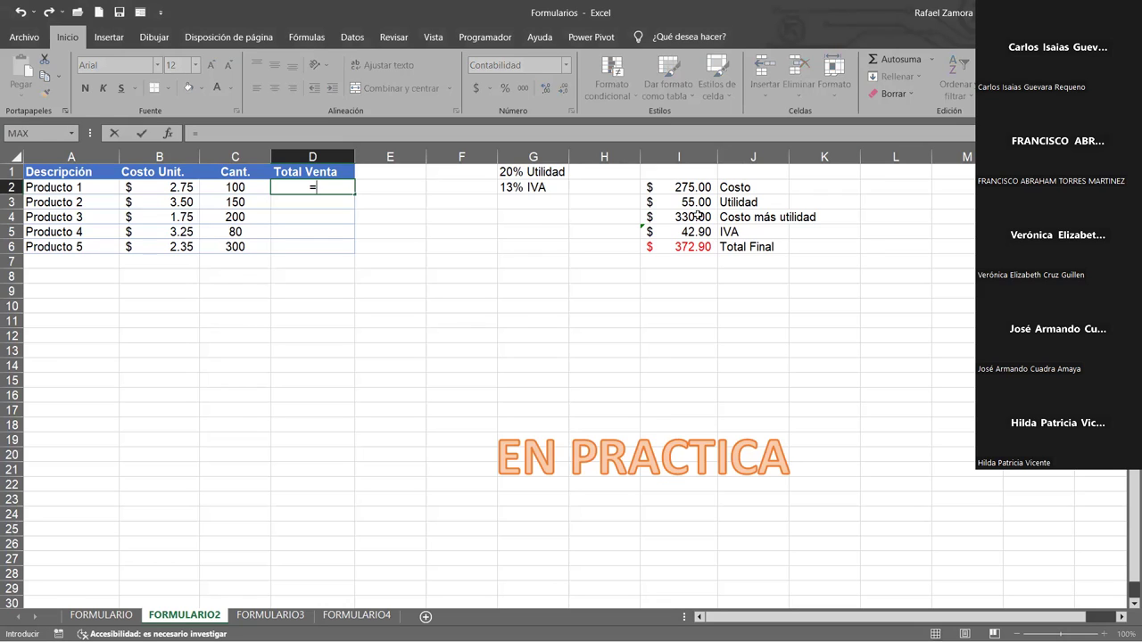
click(167, 185)
text(*)
click(228, 189)
key(Return)
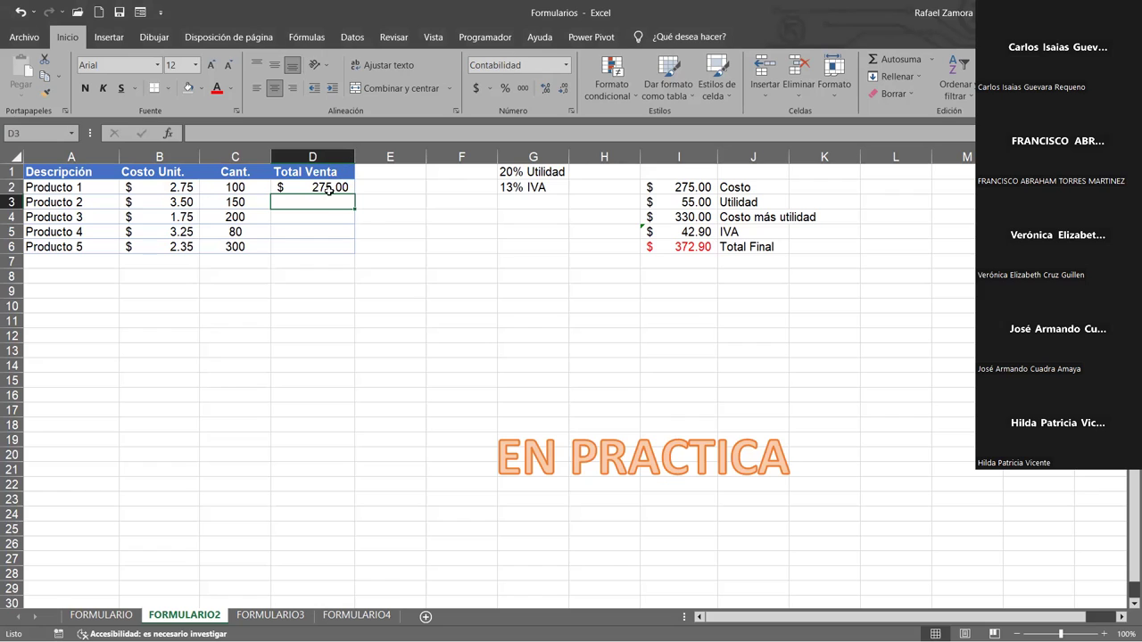
click(347, 185)
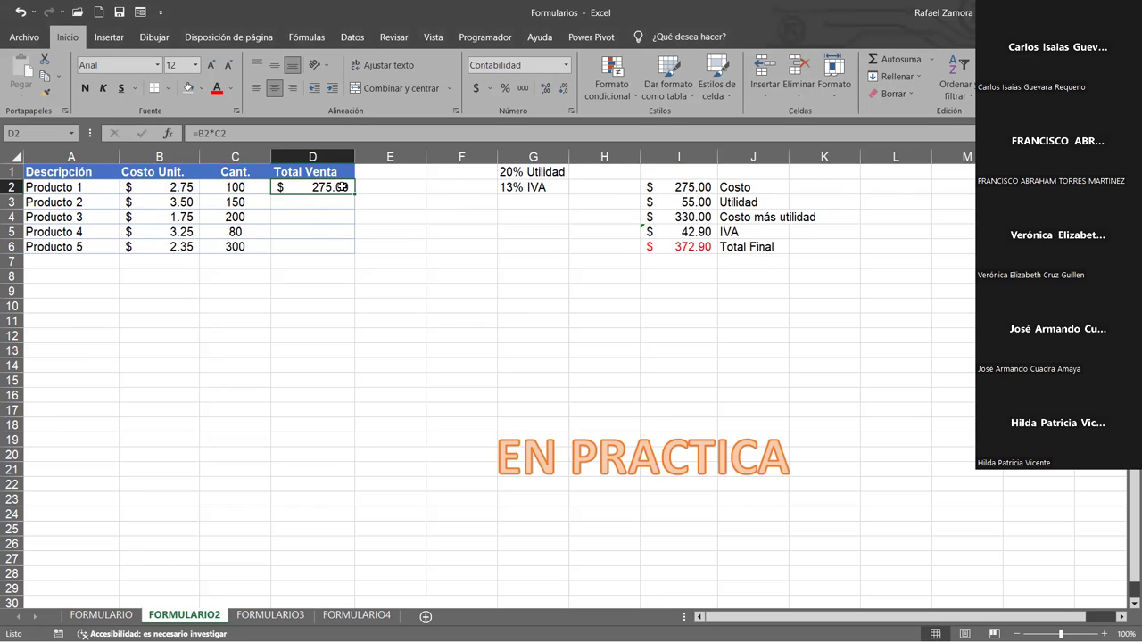
double_click(345, 187)
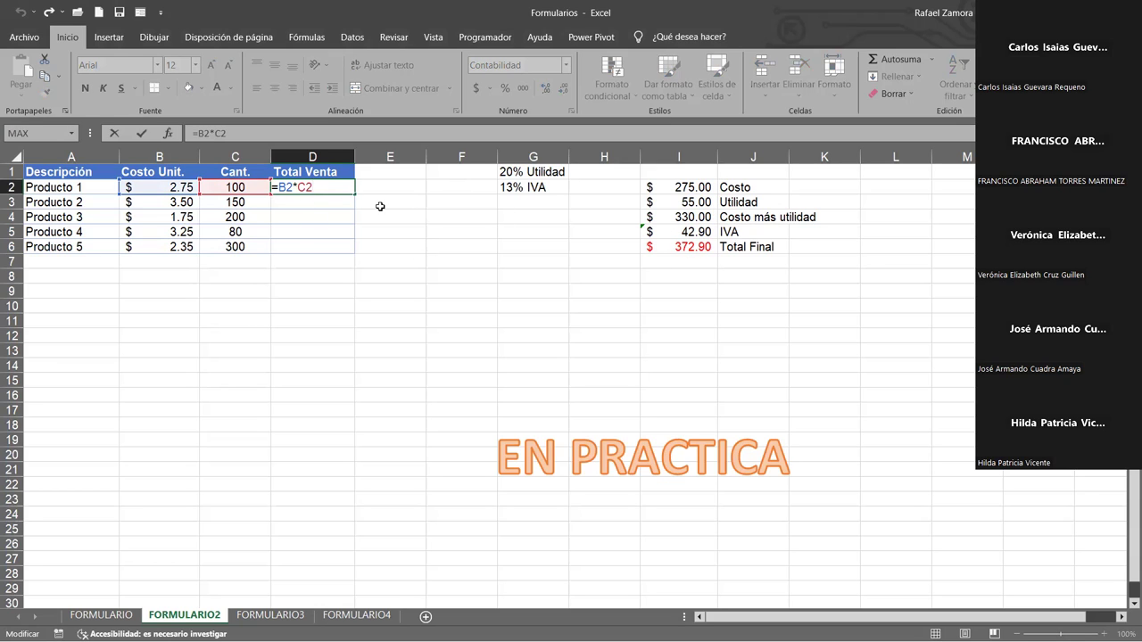
text(*)
text(25)
key(Return)
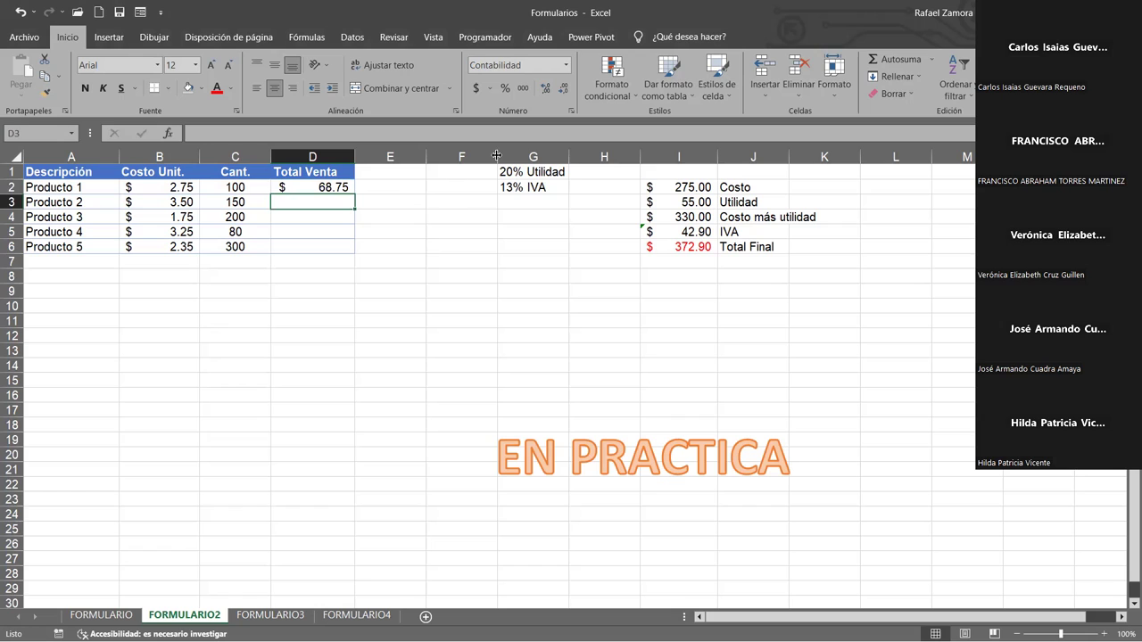
Step: Edit D2's formula to add a % sign and an opening bracket, making it 25%
click(340, 187)
key(F2)
text(%)
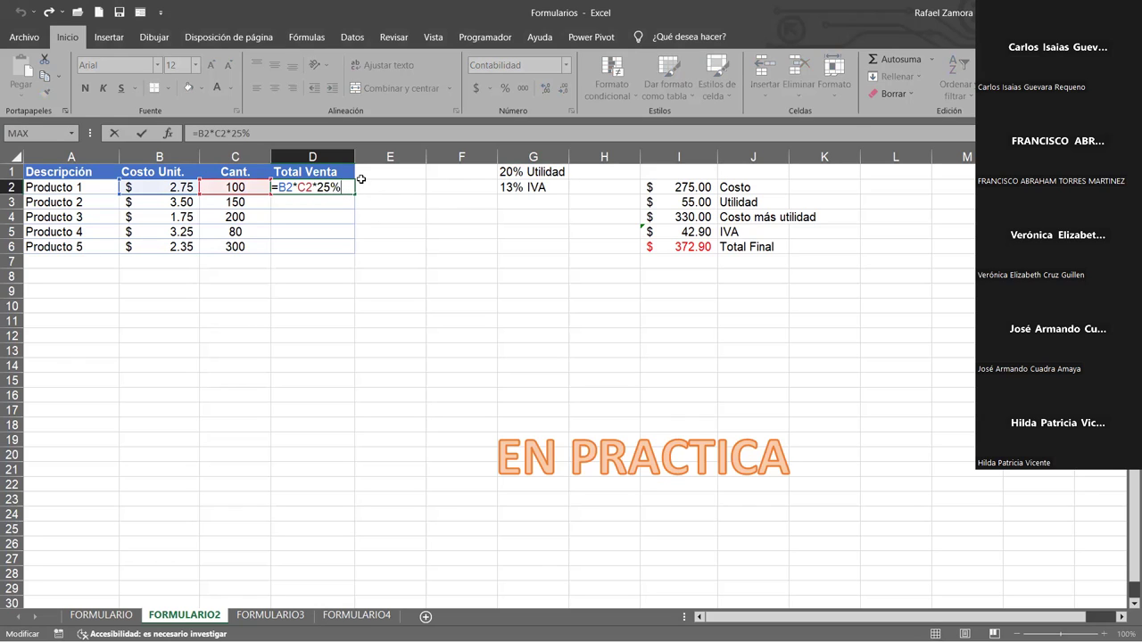
key(Home)
text(()
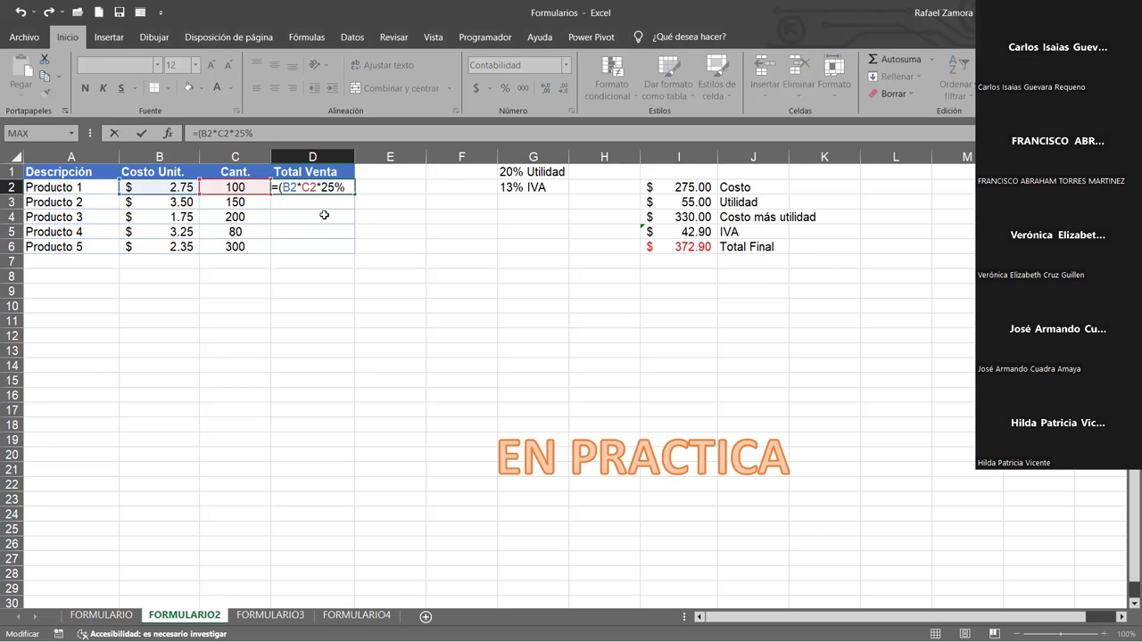
key(Return)
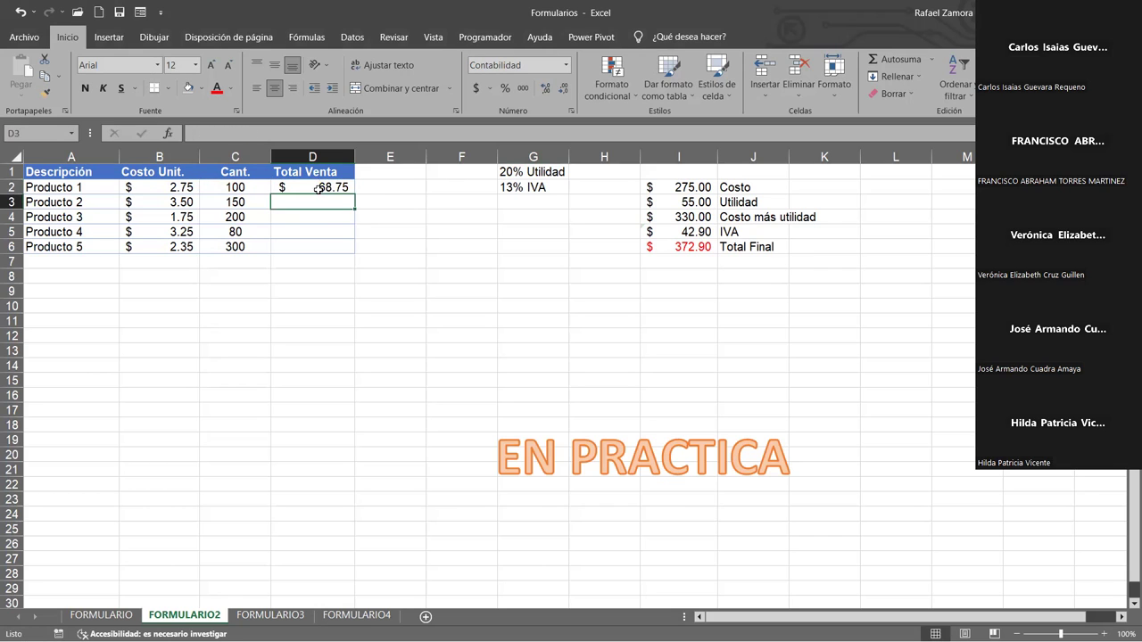
Step: Change D2's percentage from 25% to 22%, then to 20%
double_click(346, 187)
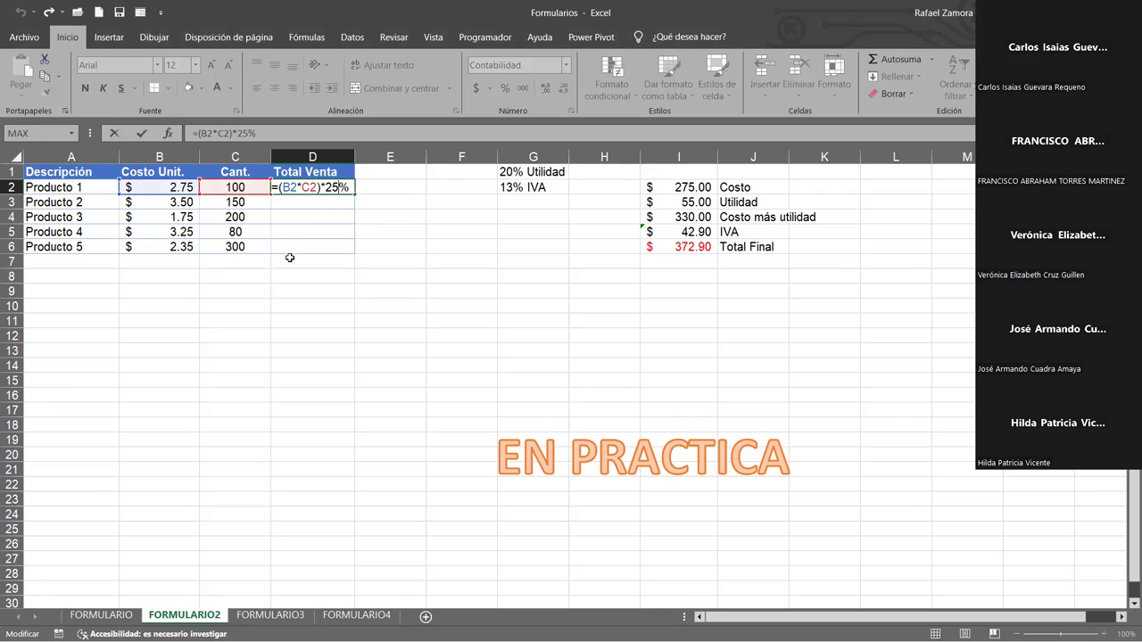
key(BackSpace)
text(2)
key(Return)
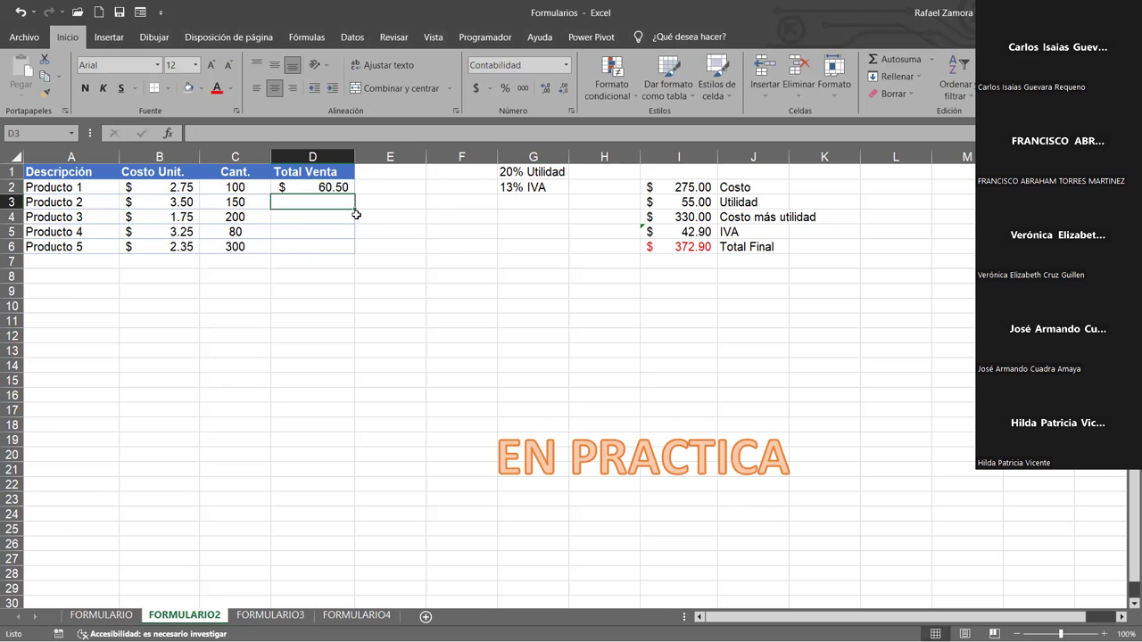
double_click(344, 189)
key(BackSpace)
text(0)
key(Return)
Step: Remove the brackets from D2's formula, leaving =B2*C2*20%
double_click(343, 189)
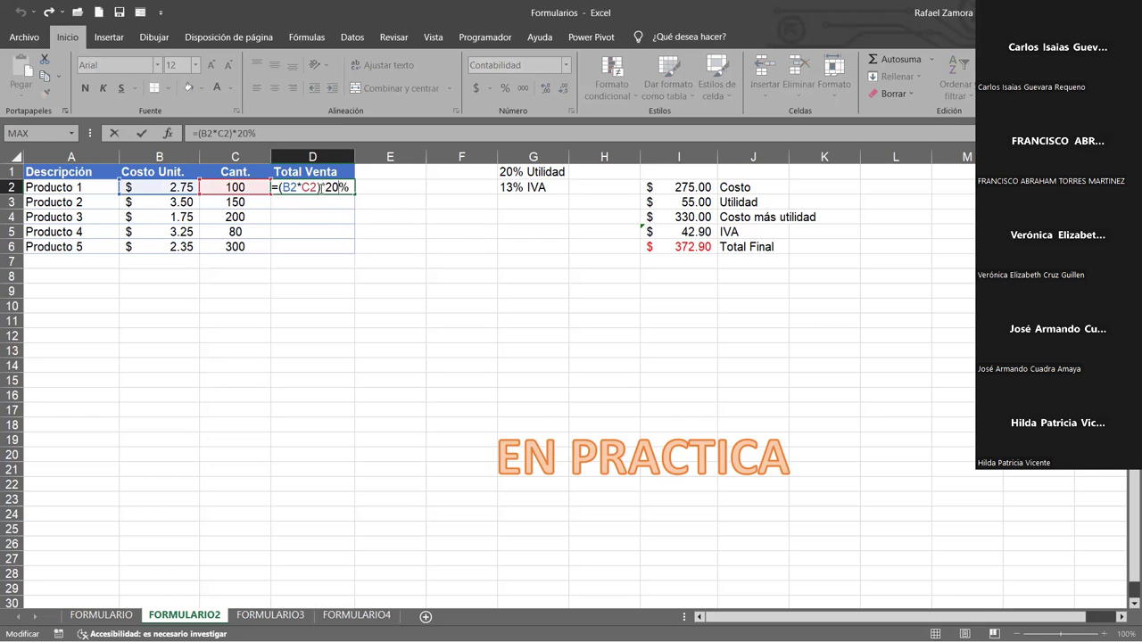
drag(279, 187, 324, 187)
click(321, 191)
key(BackSpace)
key(Left)
key(Left)
key(Left)
key(Left)
key(Left)
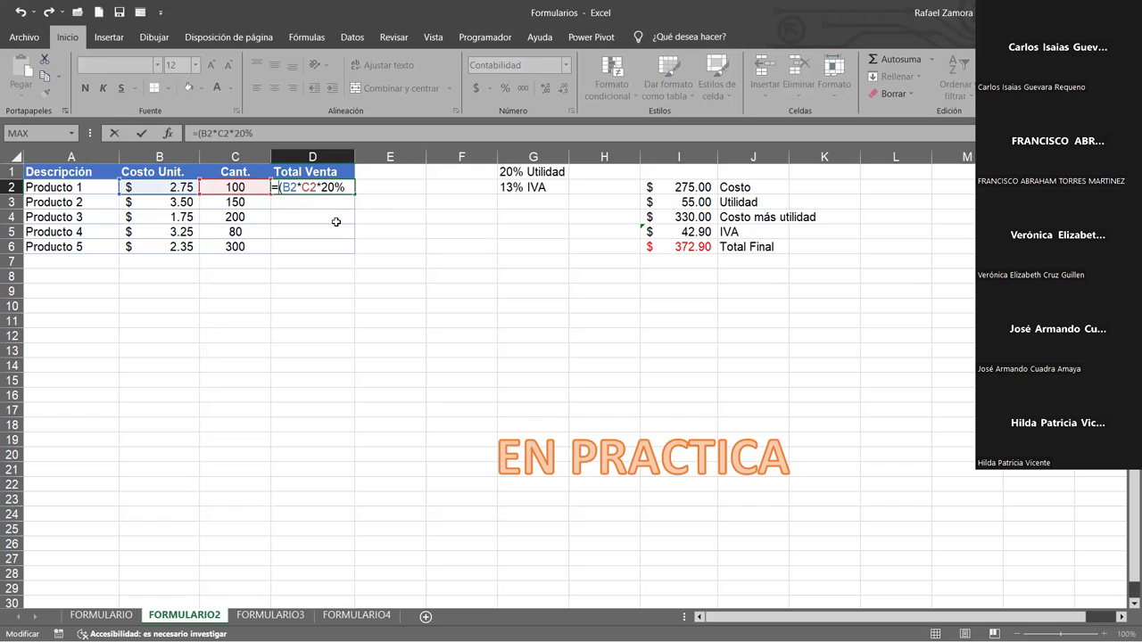
key(BackSpace)
key(Return)
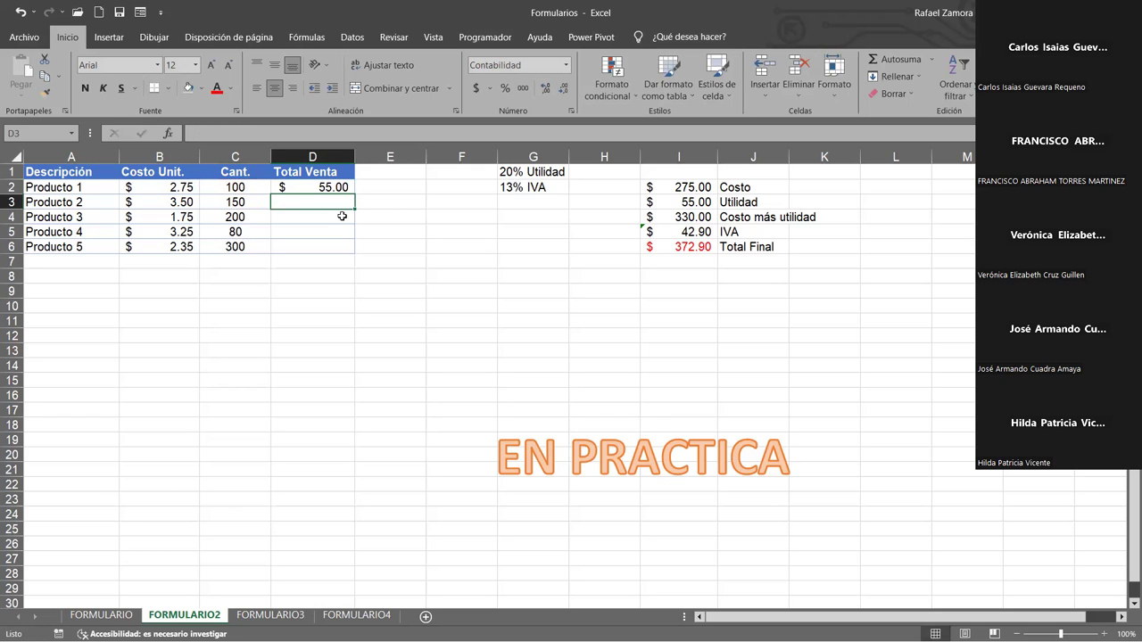
double_click(342, 188)
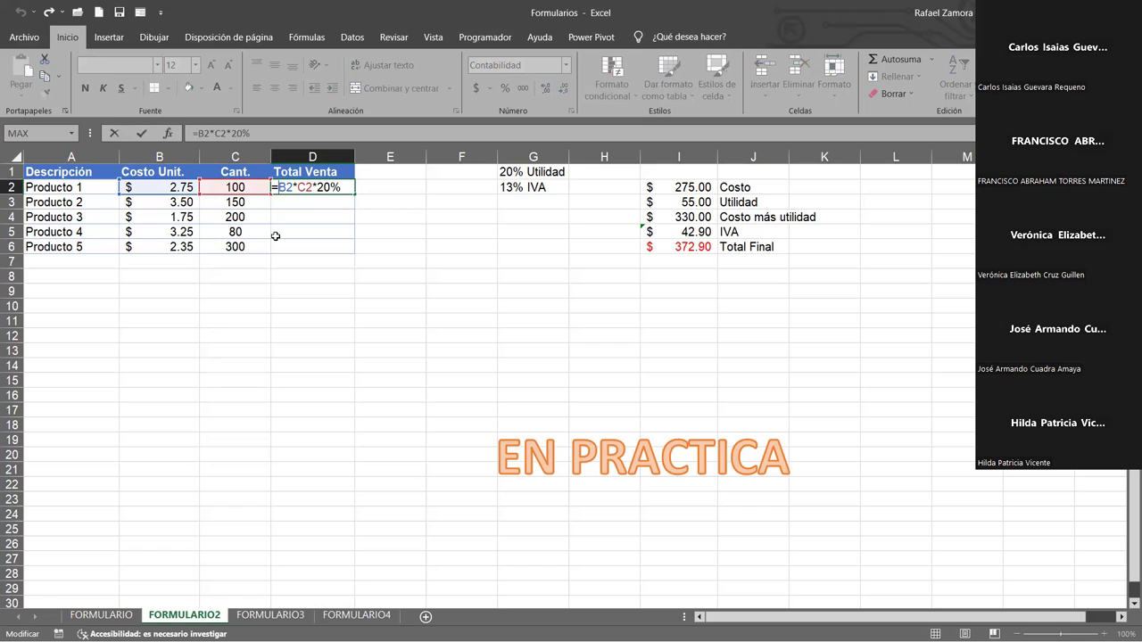
Step: Complete D2 as =B2*C2+B2*C2*20% so it shows cost plus profit, $ 330.00
click(170, 188)
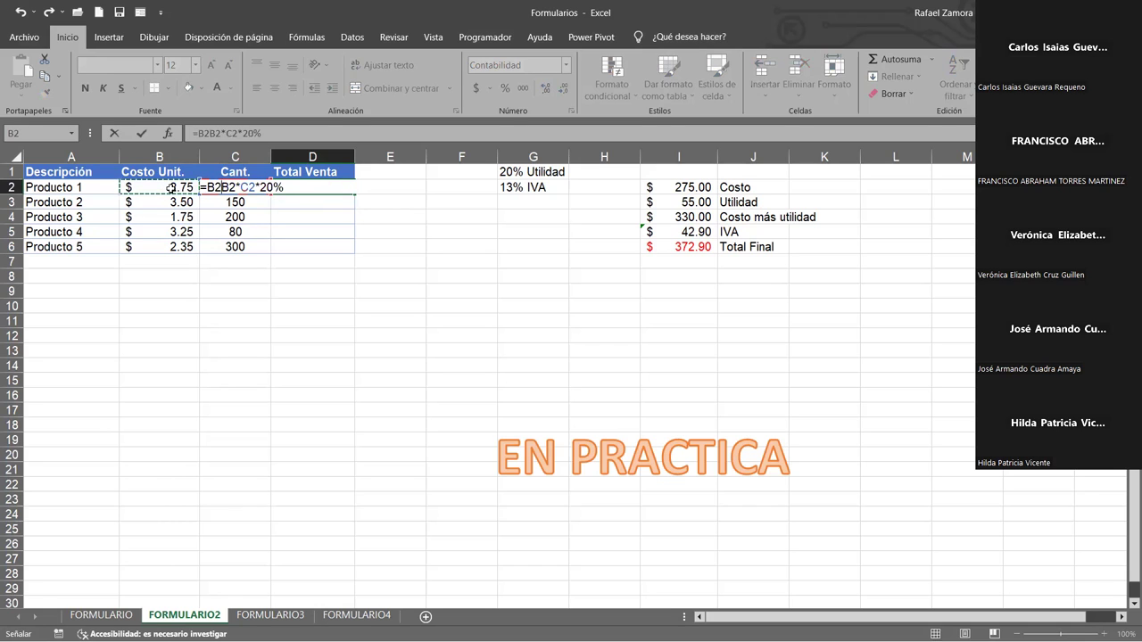
text(*)
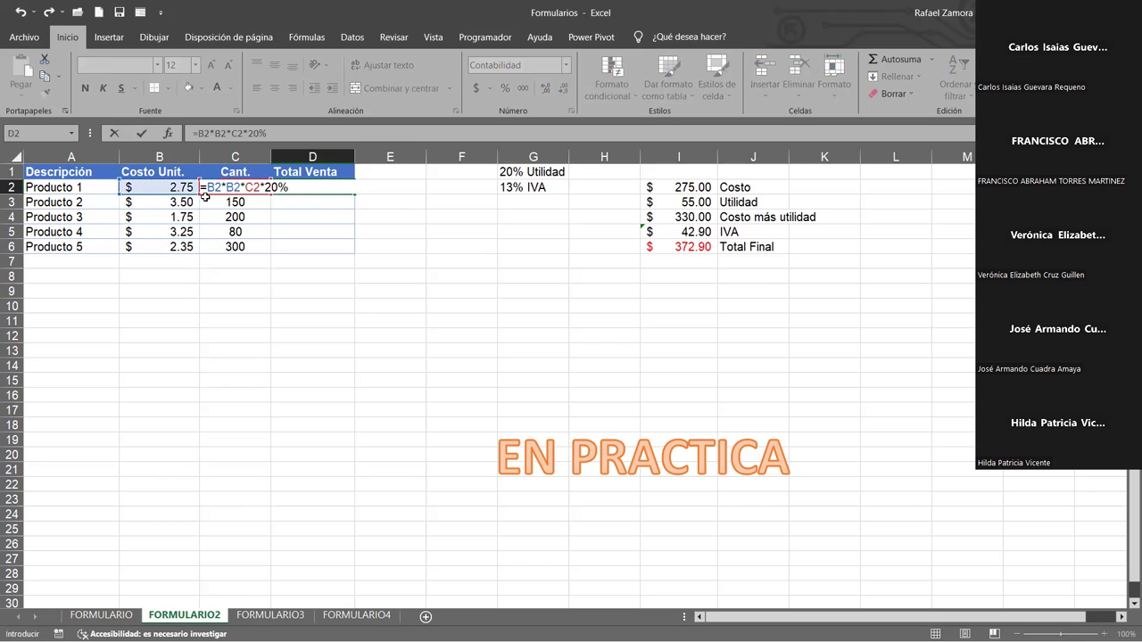
text(C2+)
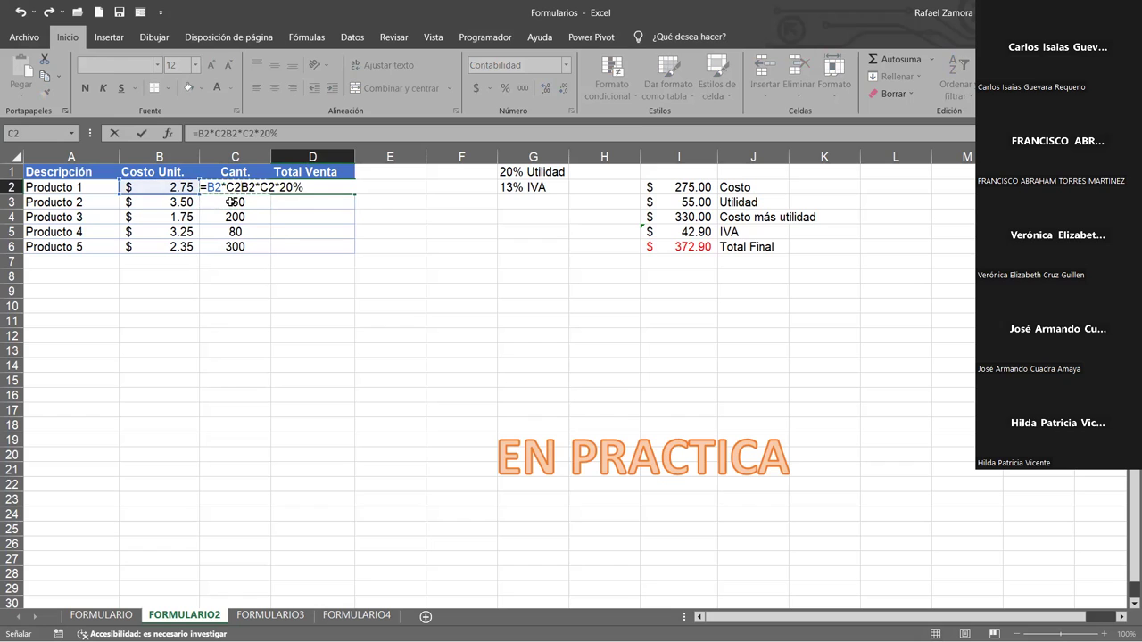
key(Return)
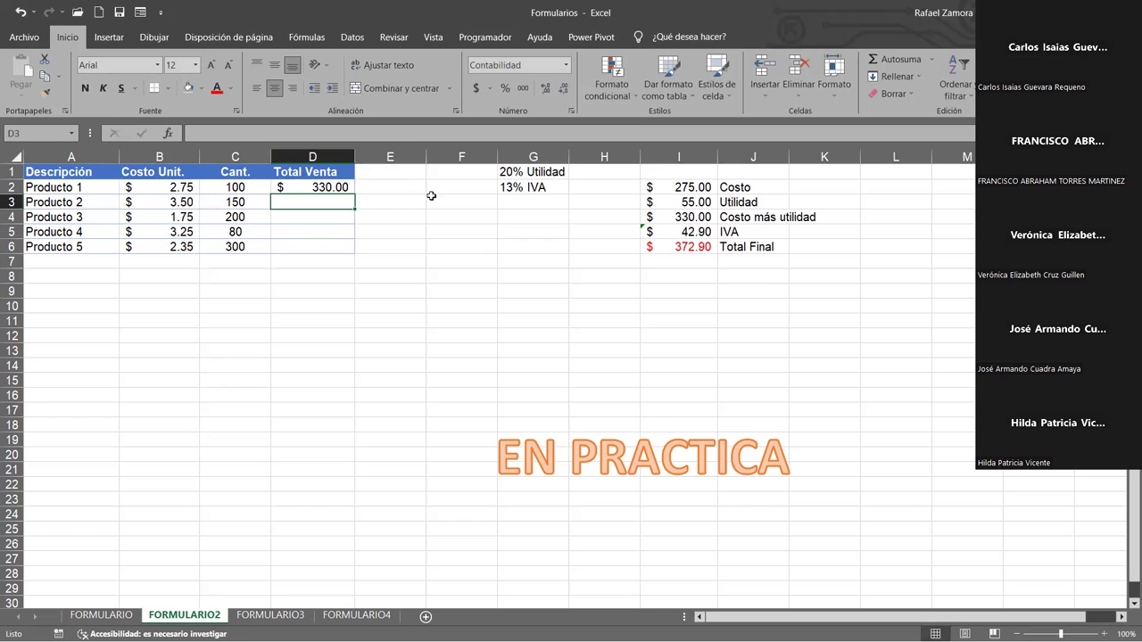
Step: Append *13% to the D2 formula to begin applying the IVA
click(348, 187)
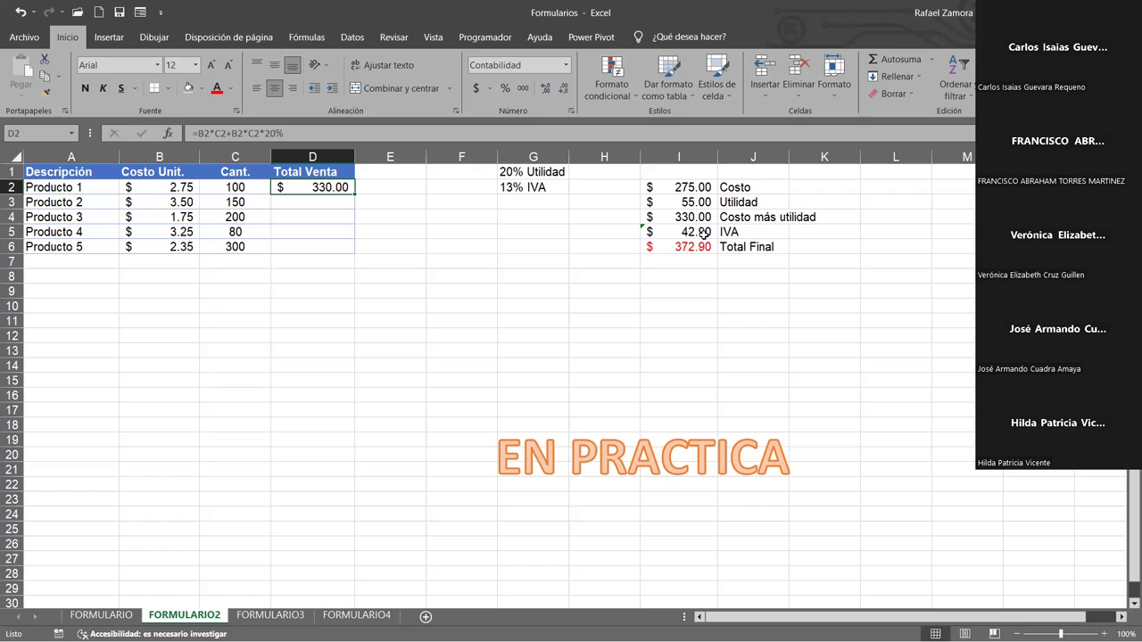
double_click(340, 188)
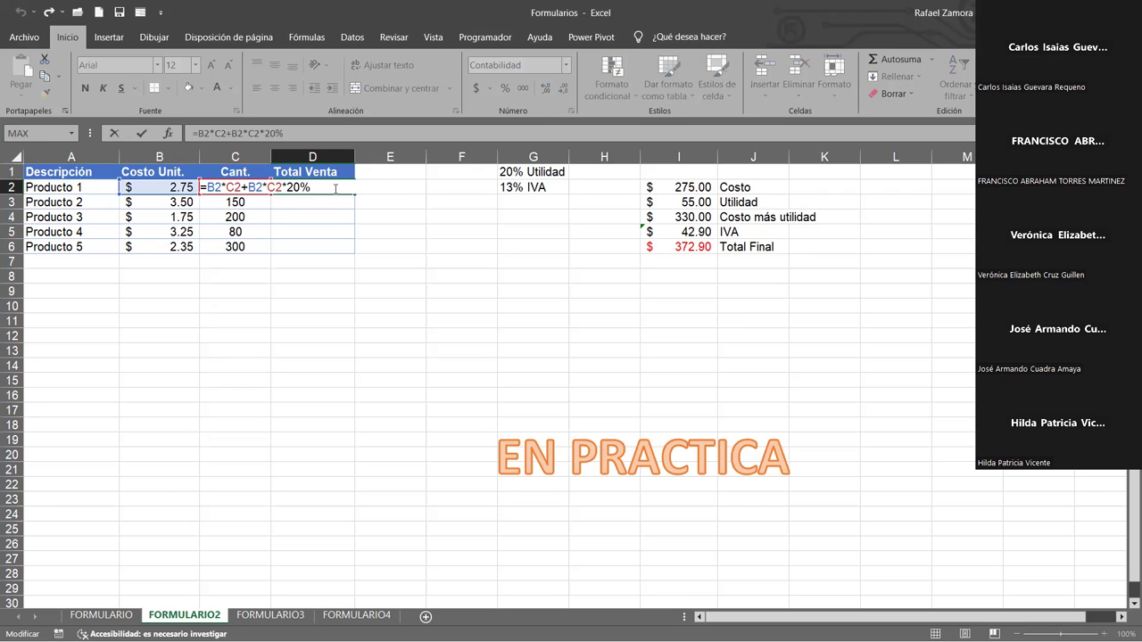
text(*13%)
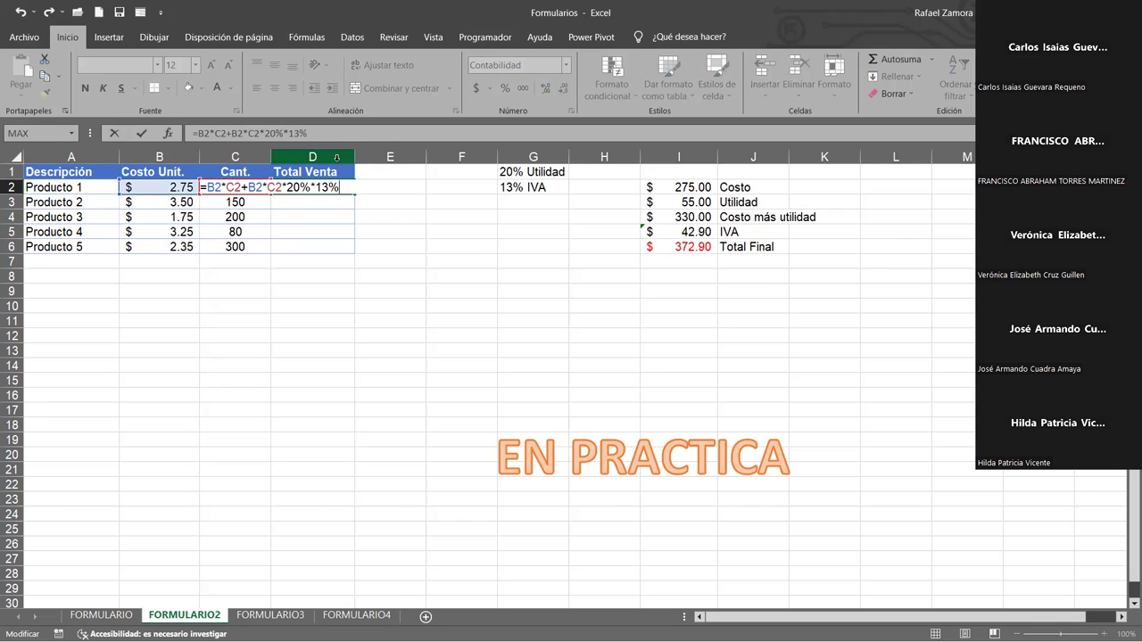
Step: Bracket the cost-plus-profit part so D2 reads =(B2*C2+B2*C2*20%)*13%
key(Return)
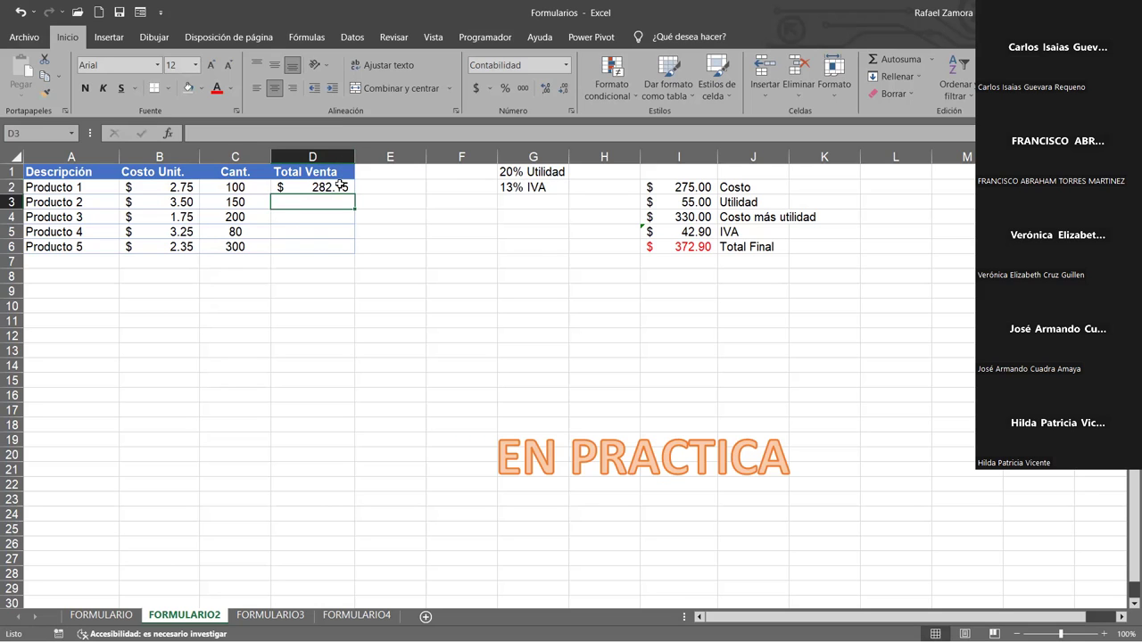
double_click(340, 185)
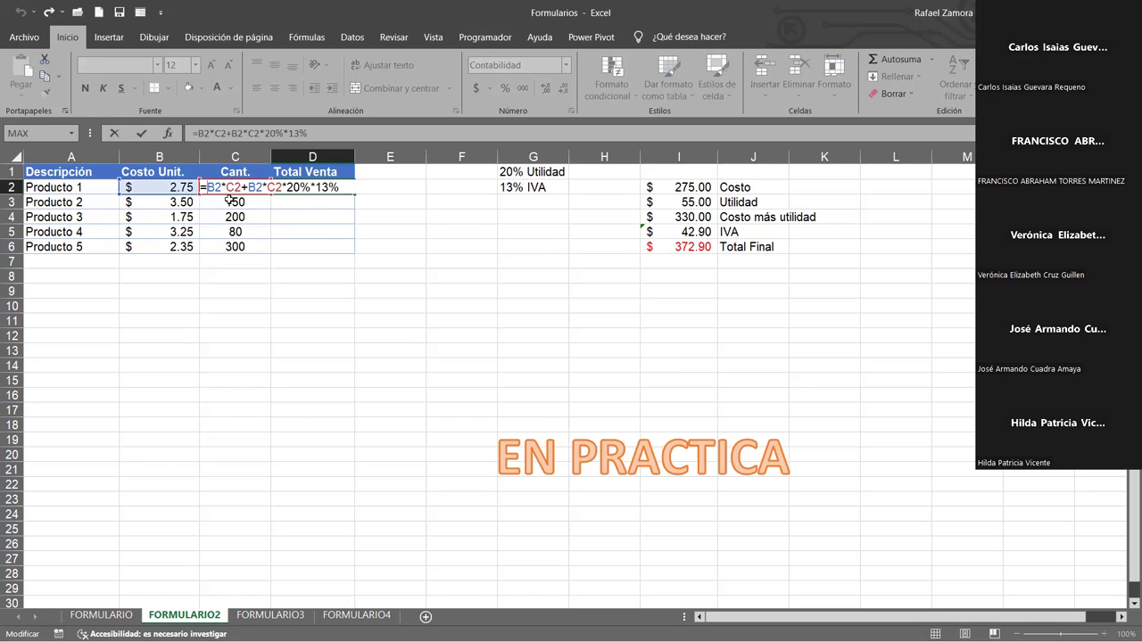
text(()
click(317, 187)
text())
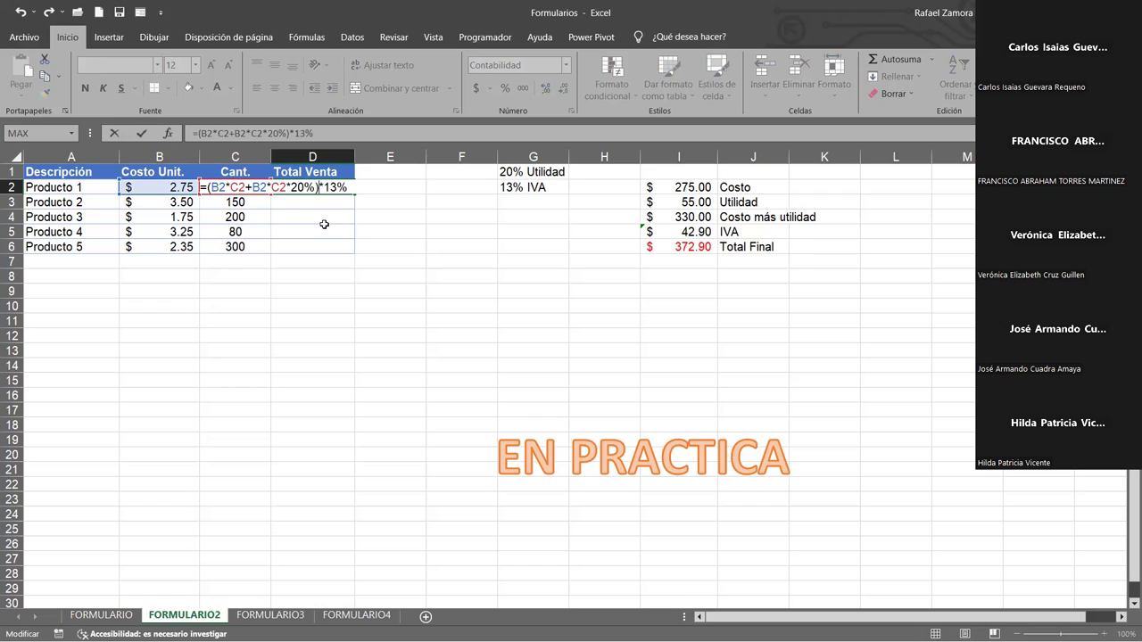
key(Return)
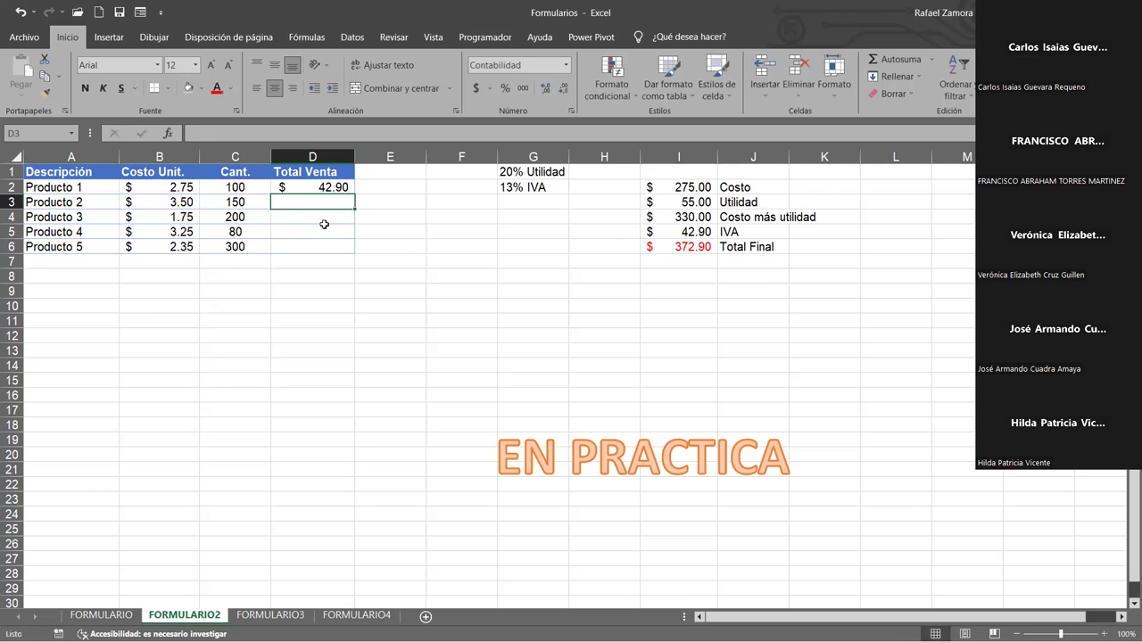
Step: Verify the bracketed cost-plus-profit part evaluates to 330, then restore and keep the formula unchanged
double_click(352, 190)
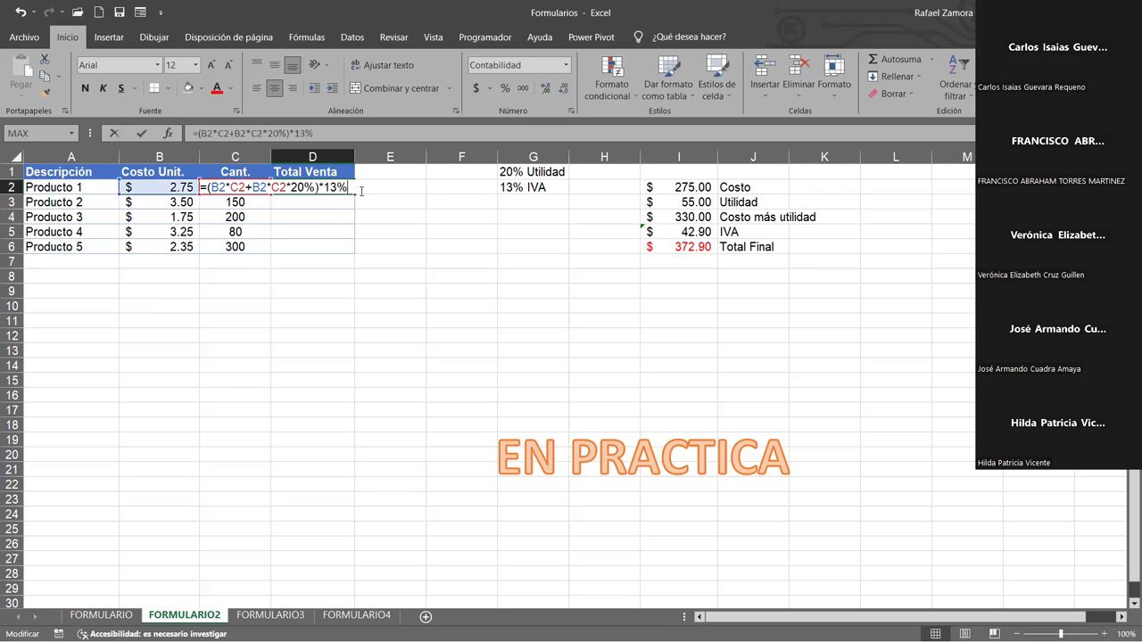
drag(314, 188, 216, 194)
key(ctrl+c)
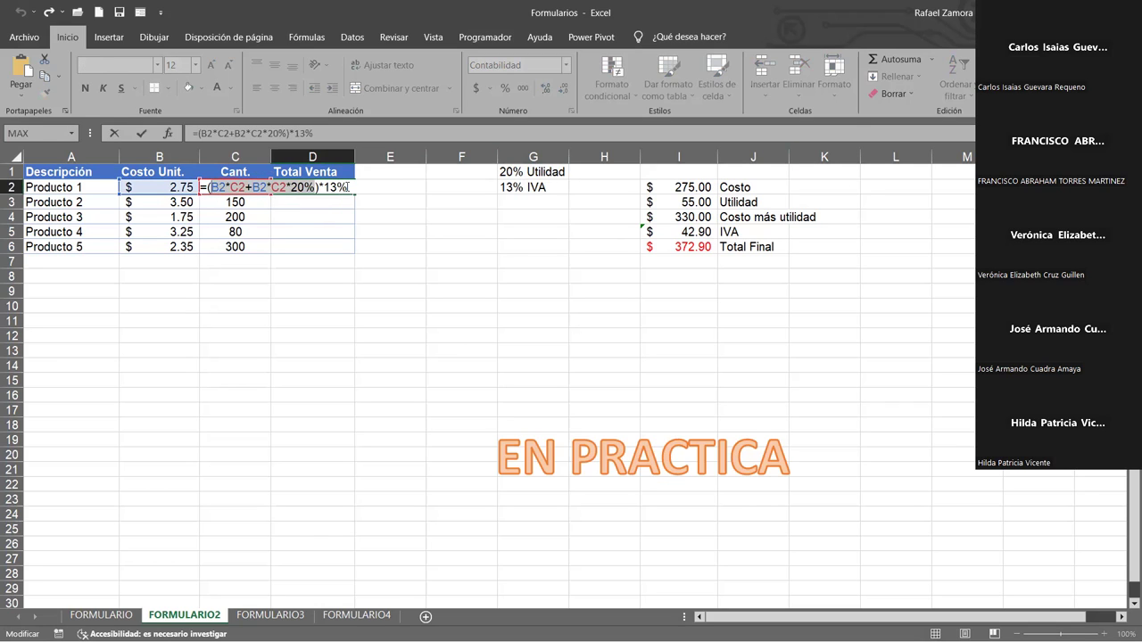
key(F9)
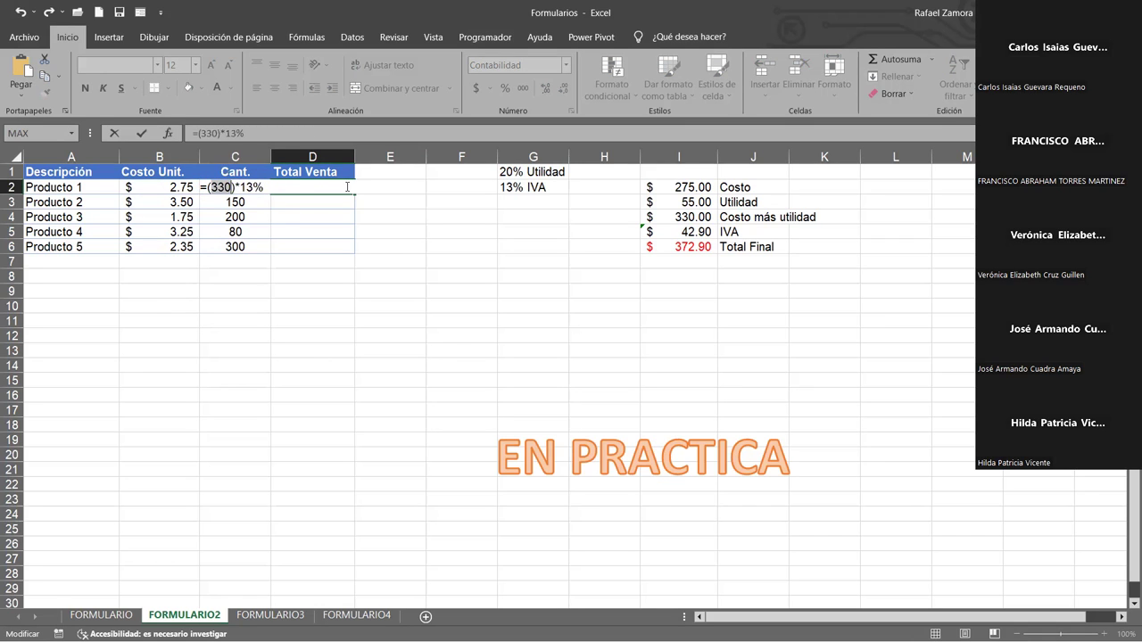
key(ctrl+z)
key(Return)
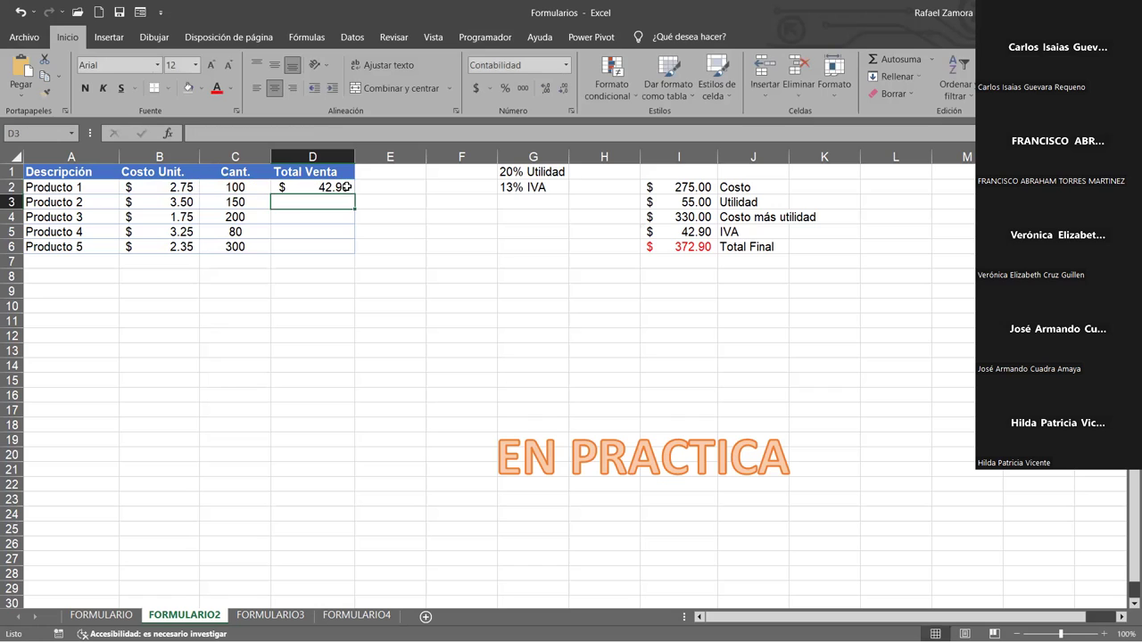
double_click(319, 188)
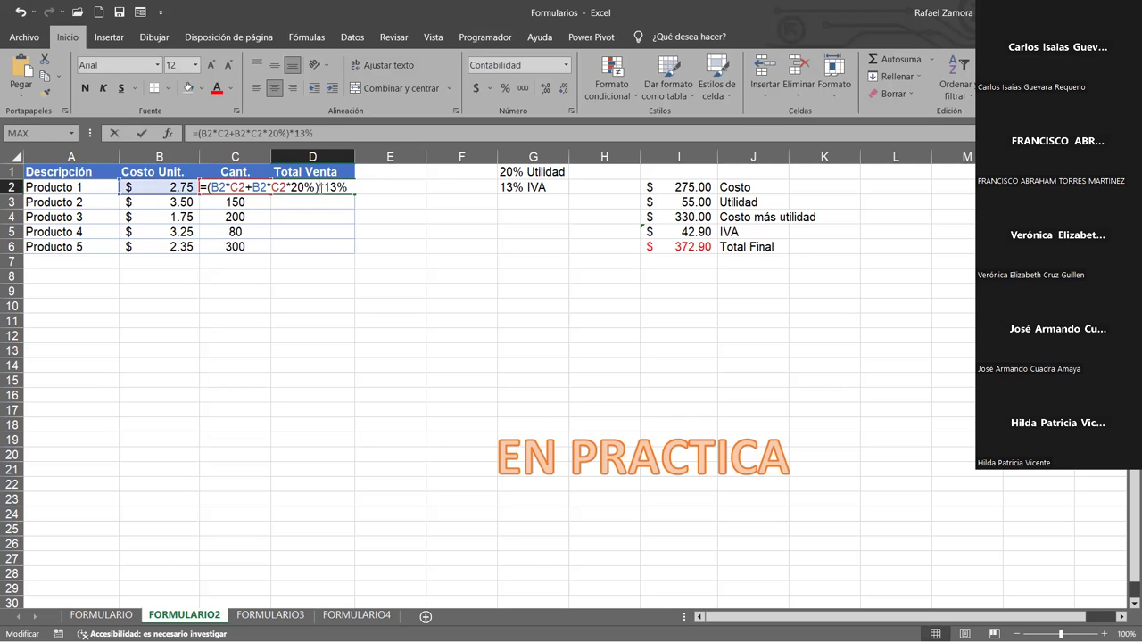
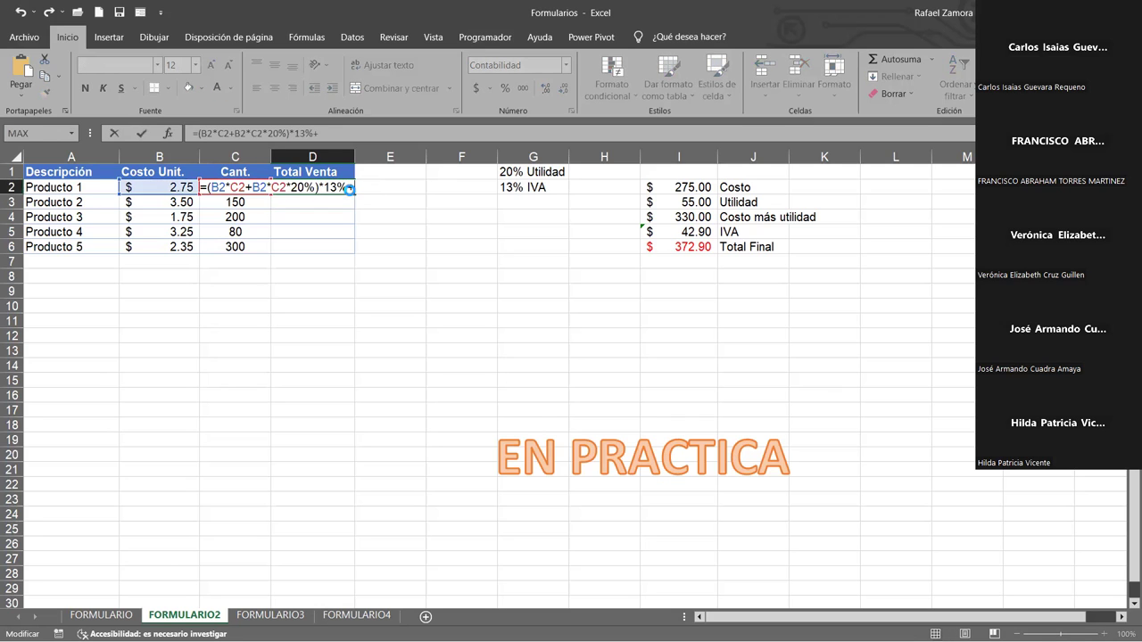
Step: Finish the D2 Total Venta formula =(B2*C2+B2*C2*20%)*13%+B2*C2+B2*C2*20% and fill it down to D6
text(B2*C2+B2*C2*20%)
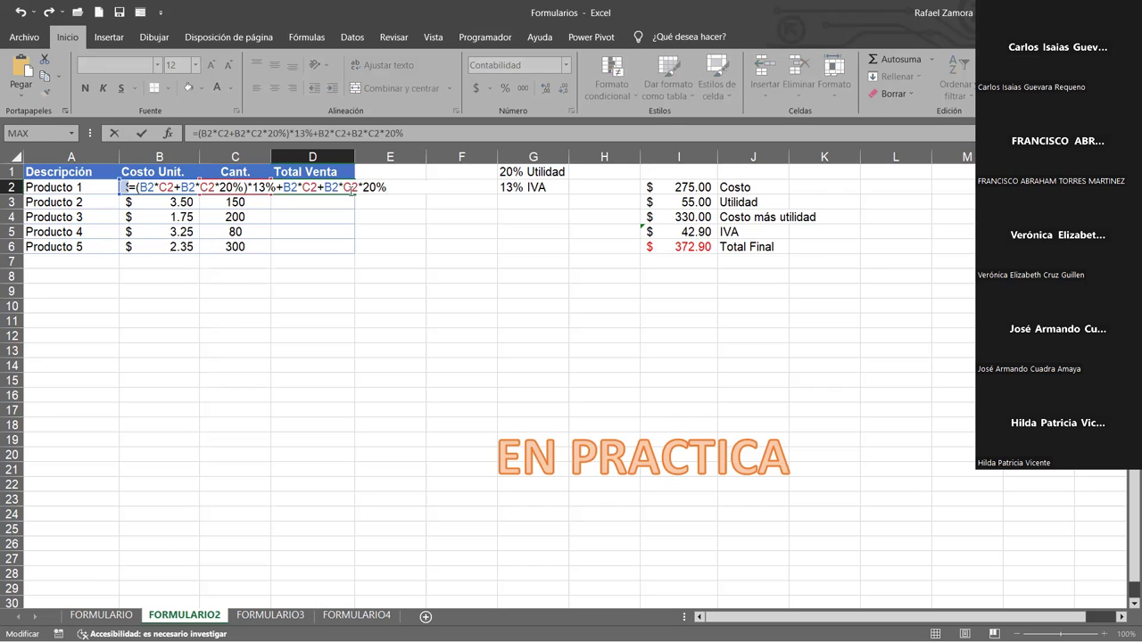
key(Return)
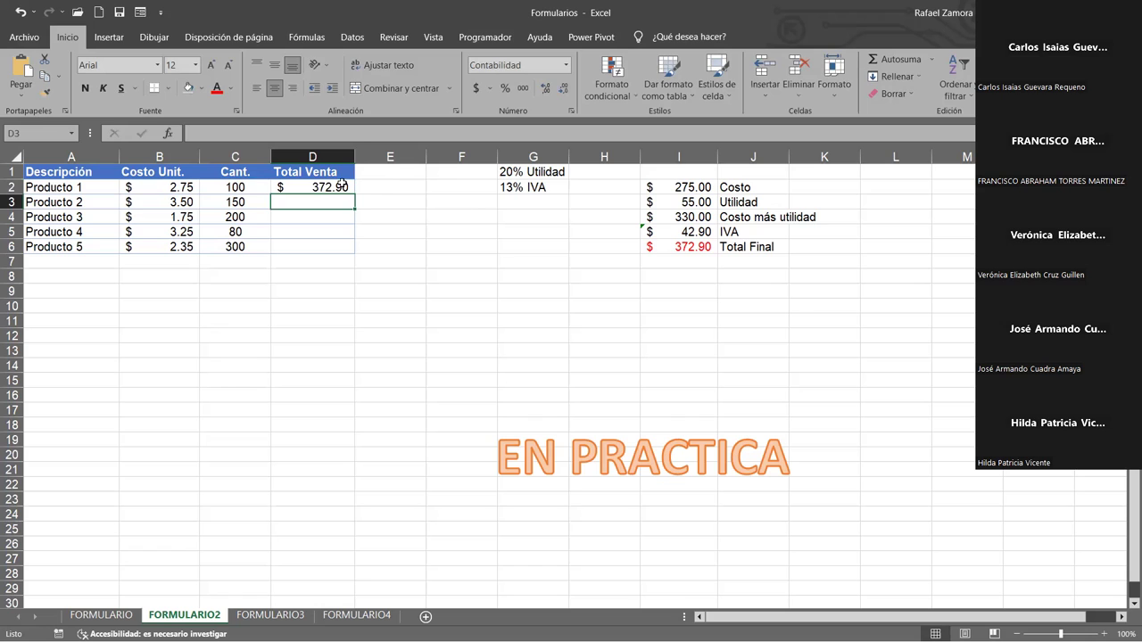
click(342, 184)
mouse_move(354, 195)
mouse_down()
mouse_move(342, 267)
mouse_move(342, 250)
mouse_up()
click(377, 438)
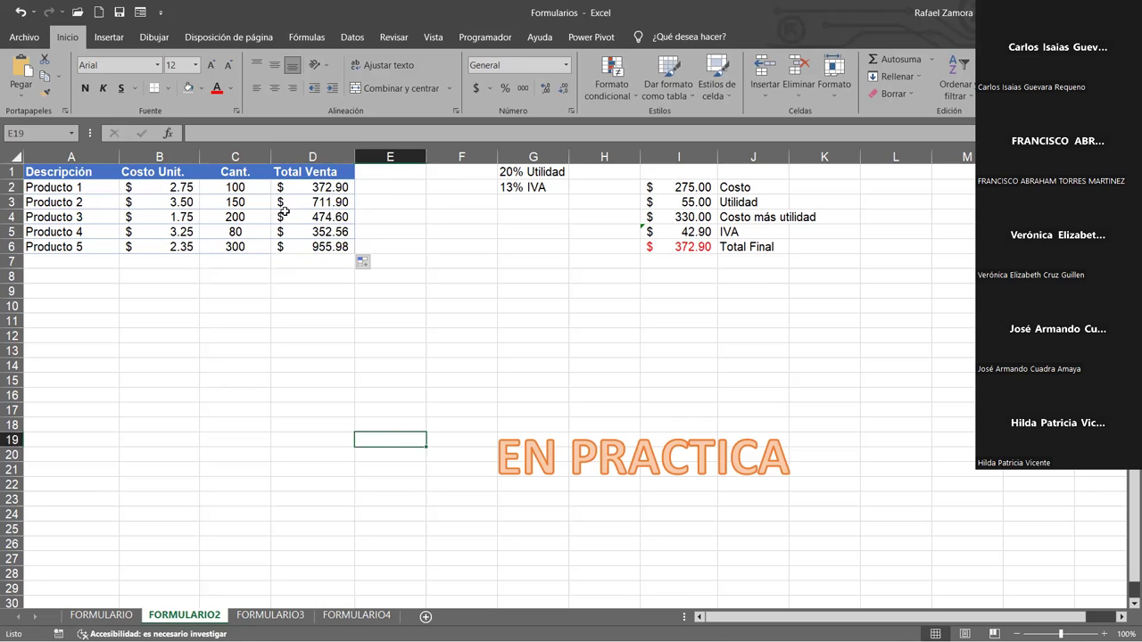
Step: Select a cell inside the product table
click(141, 198)
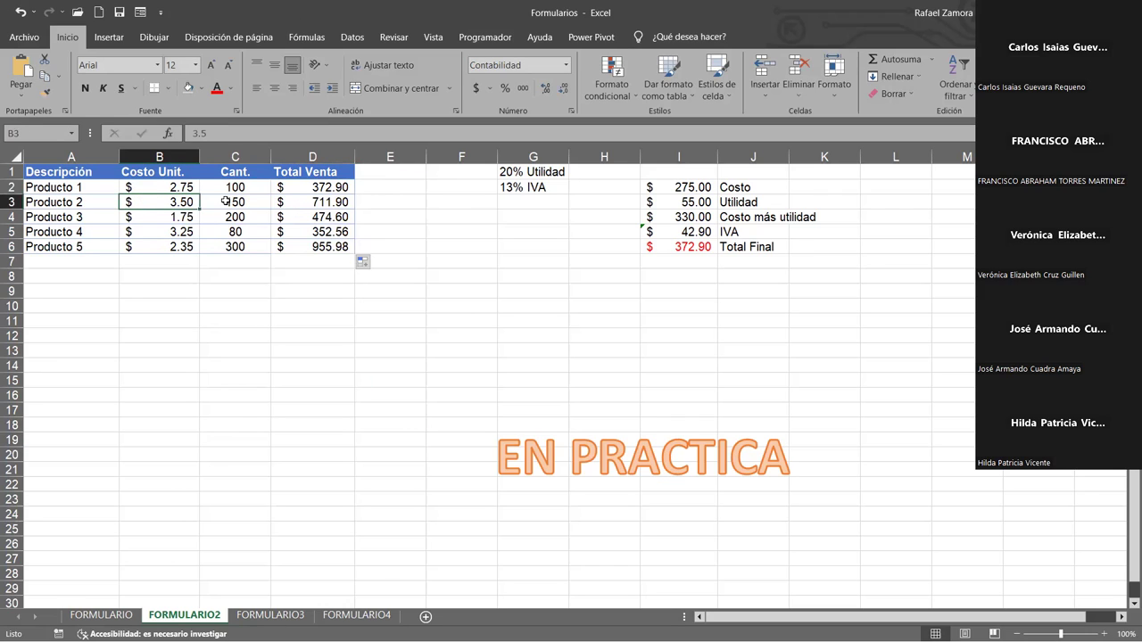
click(78, 188)
click(139, 202)
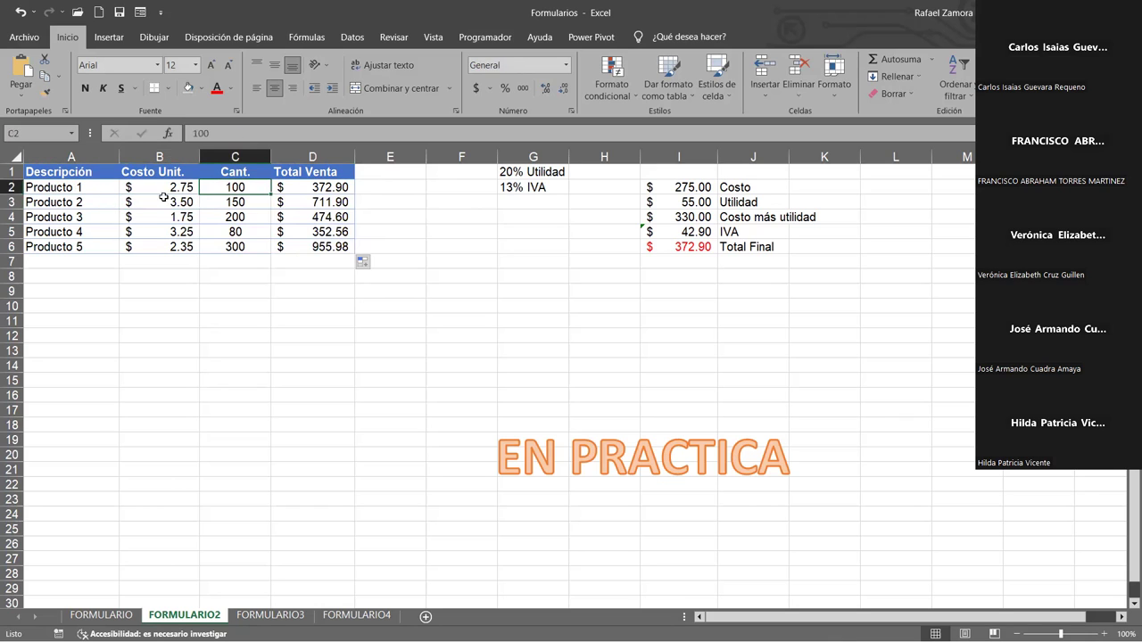
Step: Use the data form to add a Producto 6 record with cost 4.00 and quantity 125
click(141, 12)
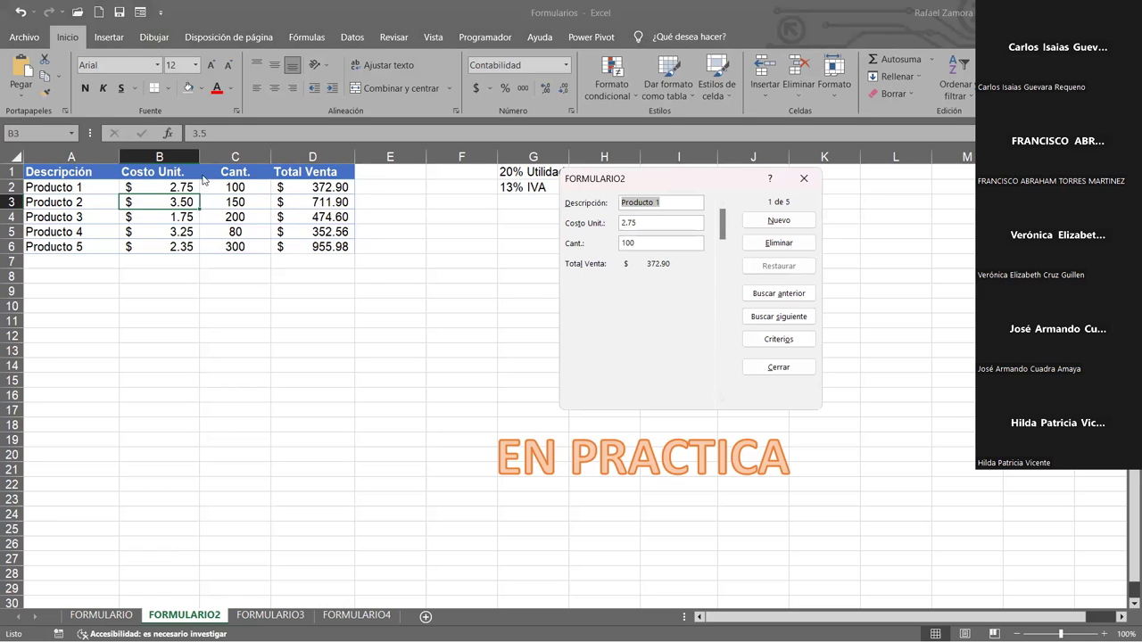
mouse_move(722, 225)
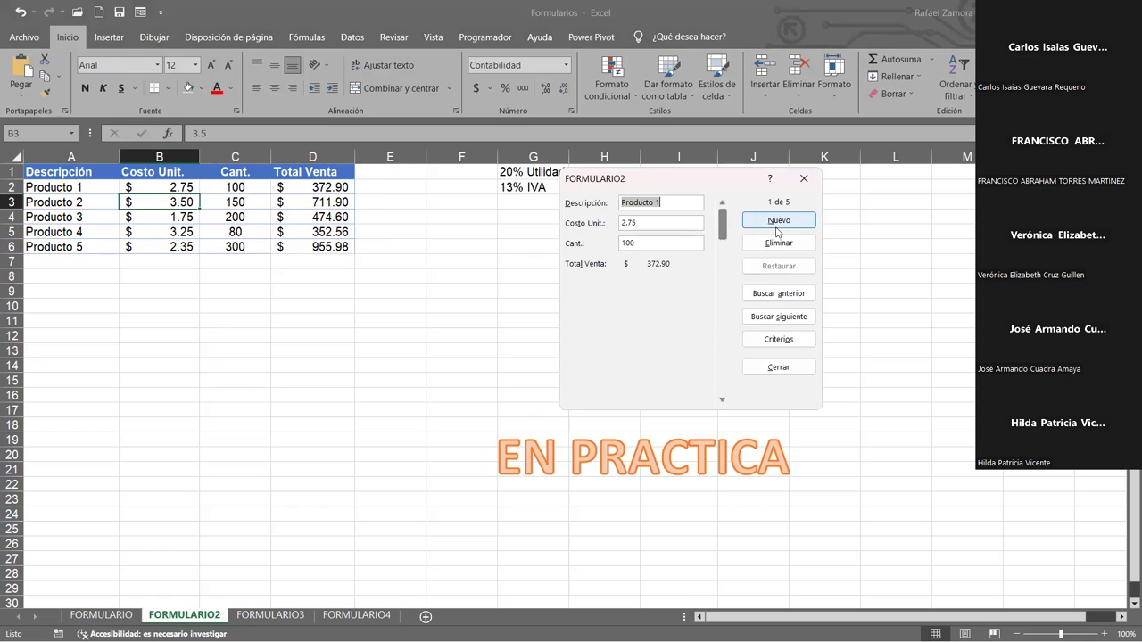
click(798, 319)
click(799, 318)
click(798, 319)
click(799, 318)
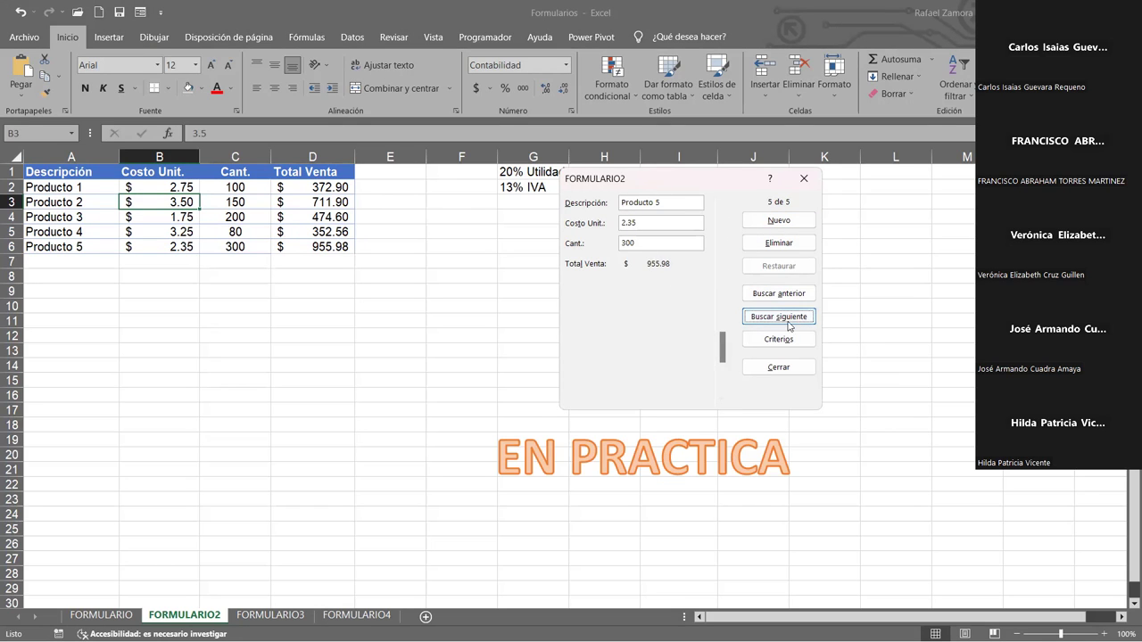
click(794, 220)
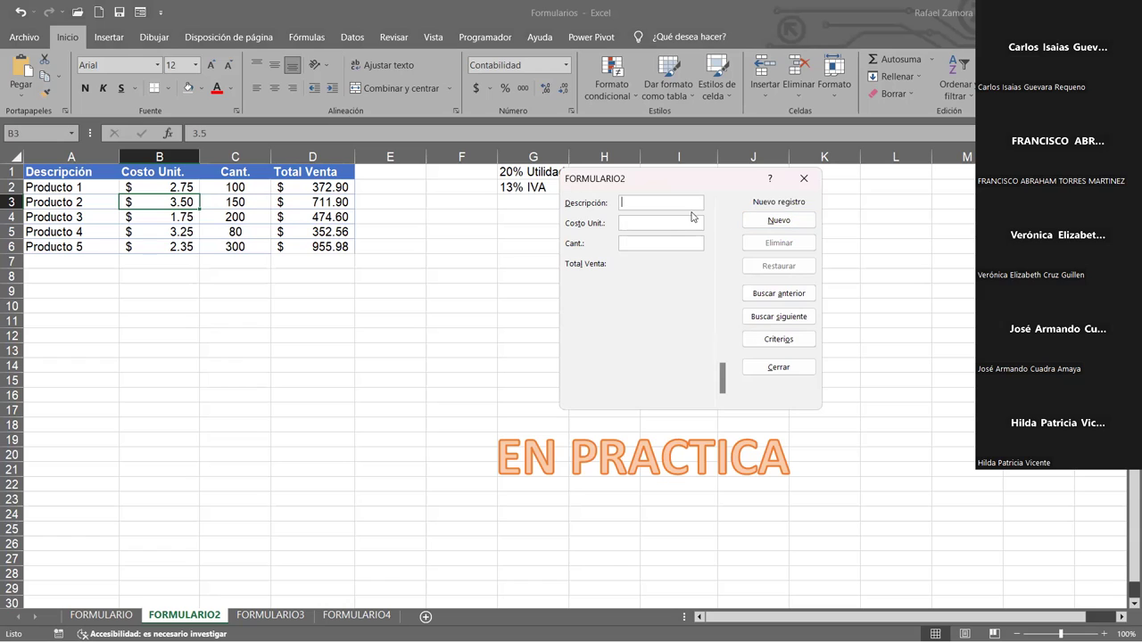
text(Product)
text(4)
text(125)
click(813, 226)
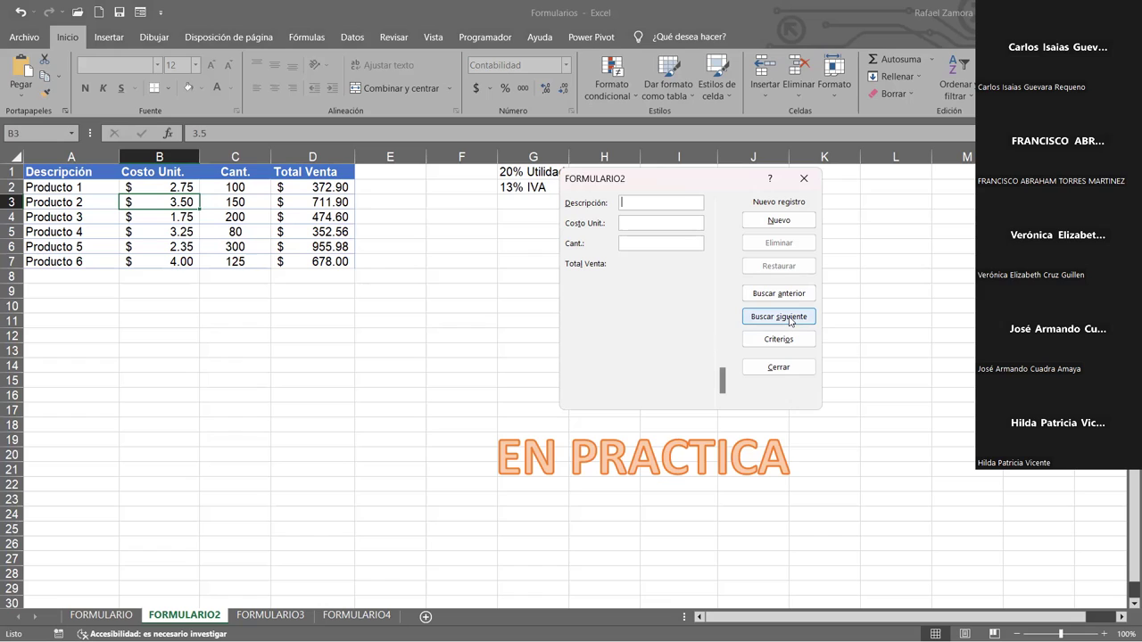
Step: Add a second Producto 6 record with cost 2.65 and quantity 215
text(Pro)
text(duc)
text(65)
click(778, 219)
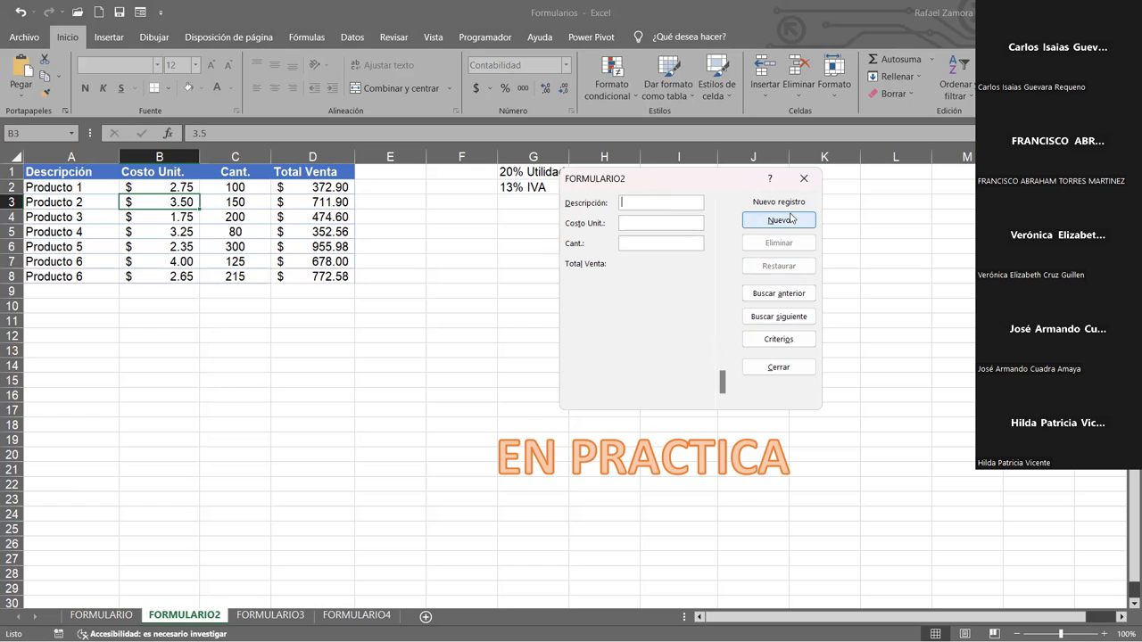
Step: Close the data form and insert an empty column before column A
click(783, 367)
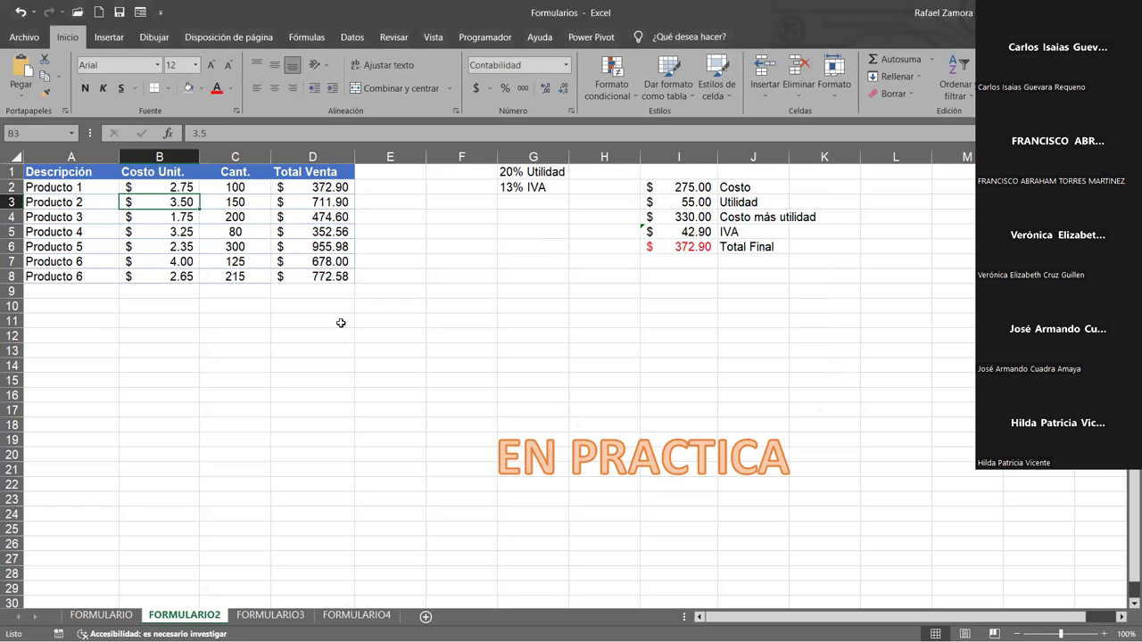
click(339, 322)
click(96, 183)
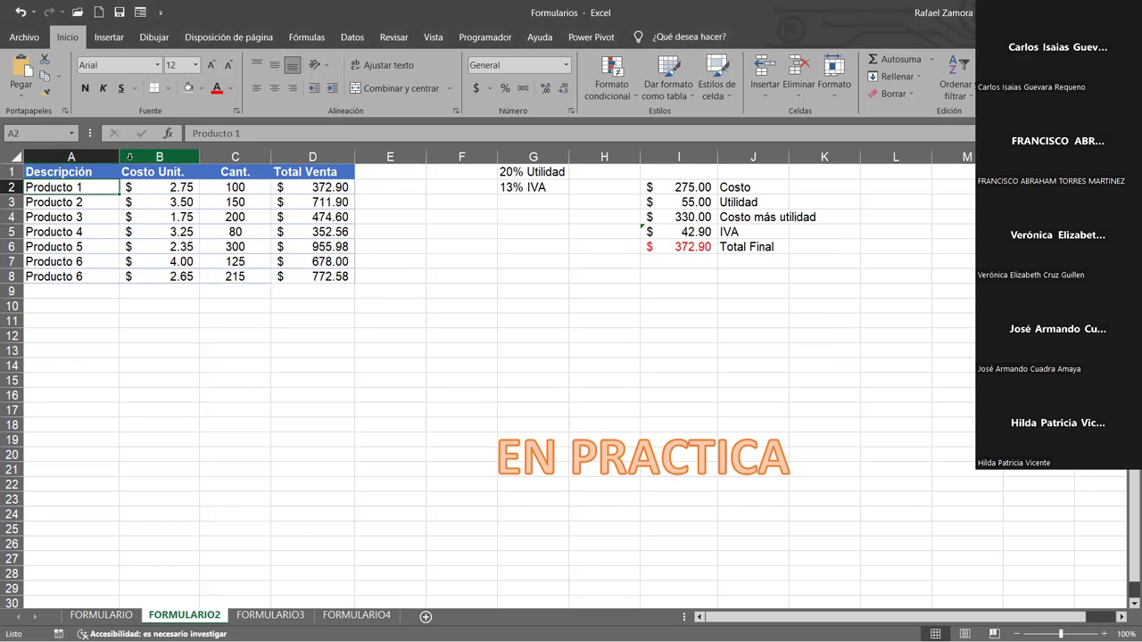
click(69, 151)
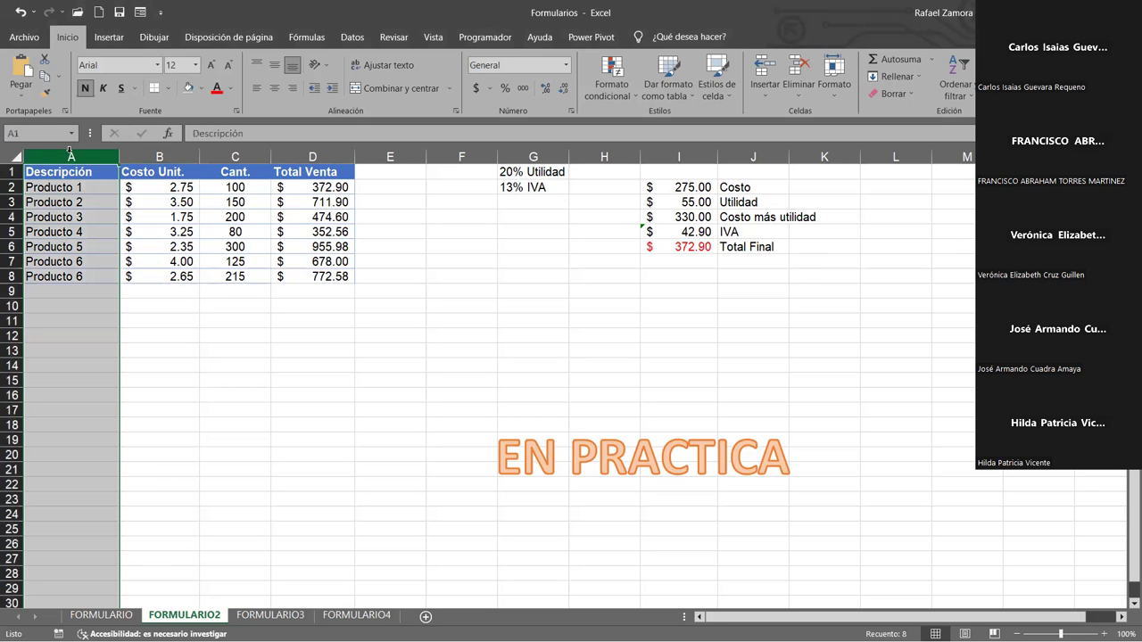
key(ctrl+plus)
click(326, 380)
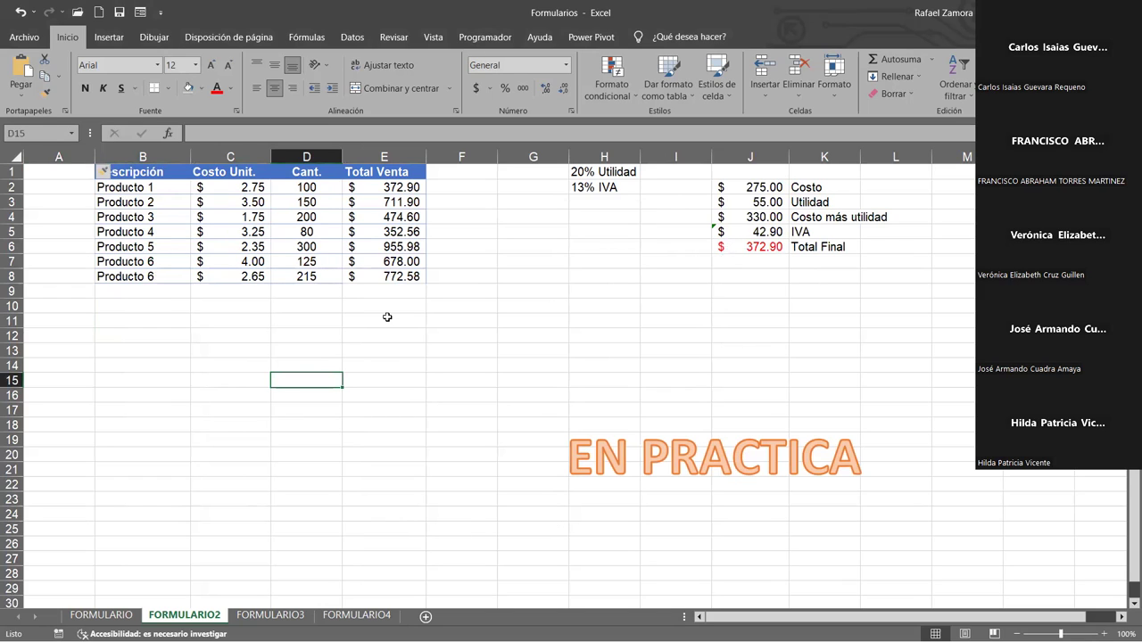
Step: Move the EN PRACTICA banner down to sit below the product table
click(310, 248)
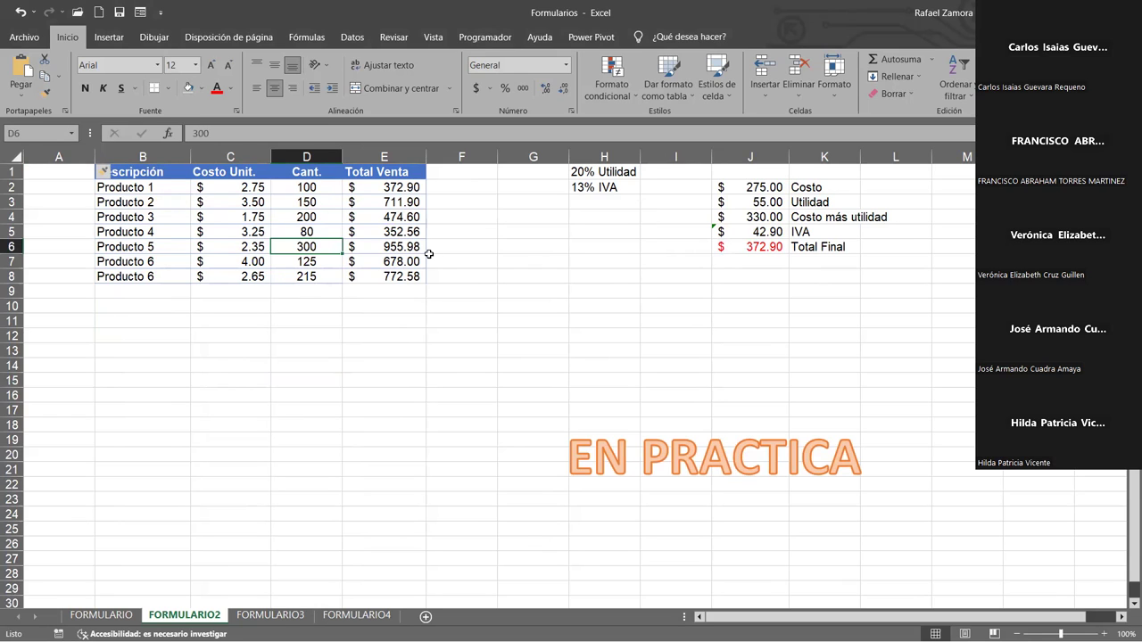
click(792, 363)
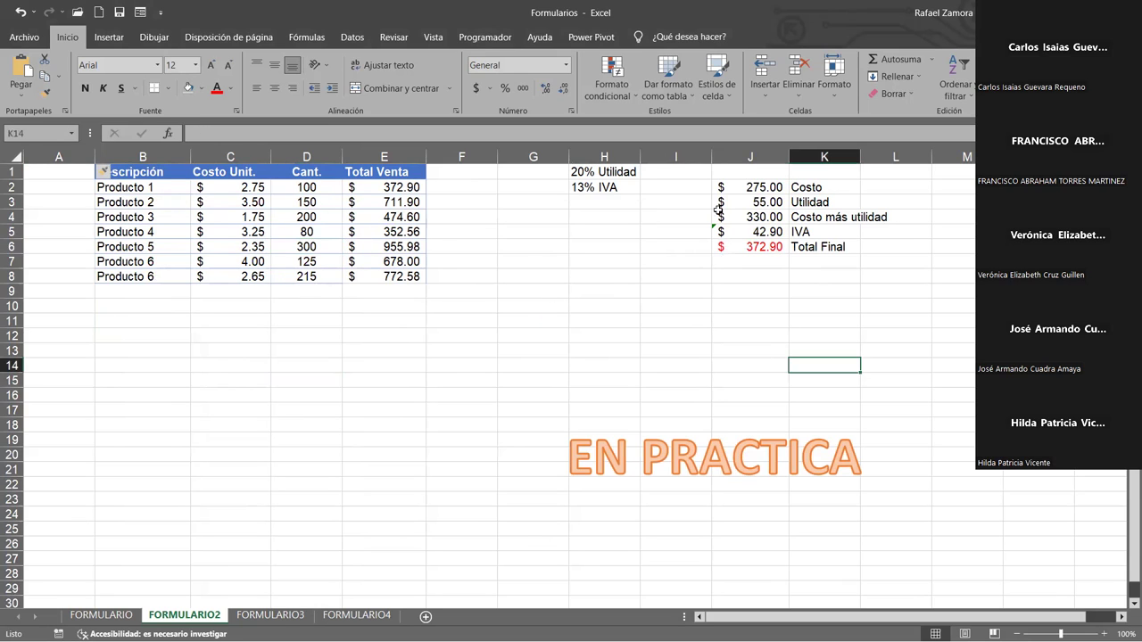
click(669, 457)
click(674, 415)
drag(673, 413, 208, 364)
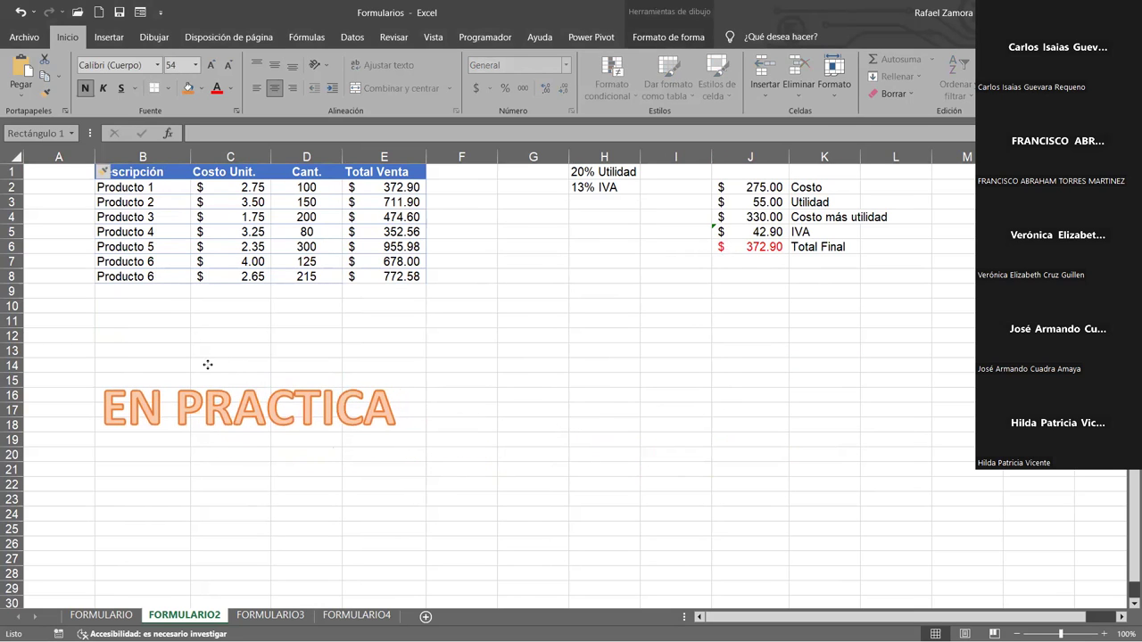
Step: Go to the FORMULARIO3 sheet with the ten-client installment table
click(745, 426)
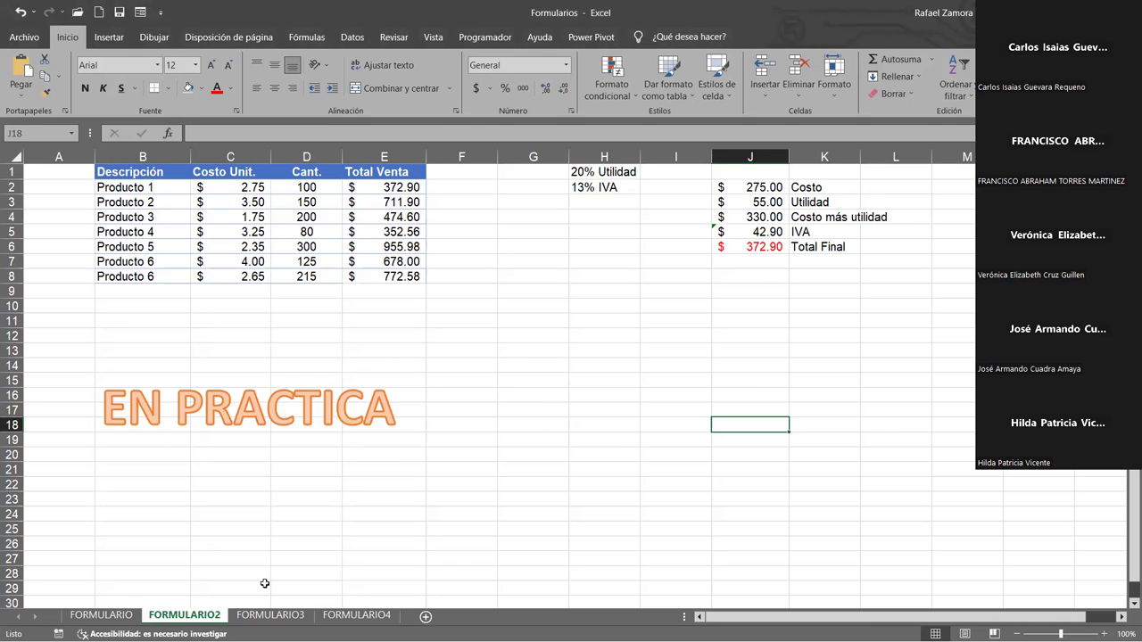
click(276, 615)
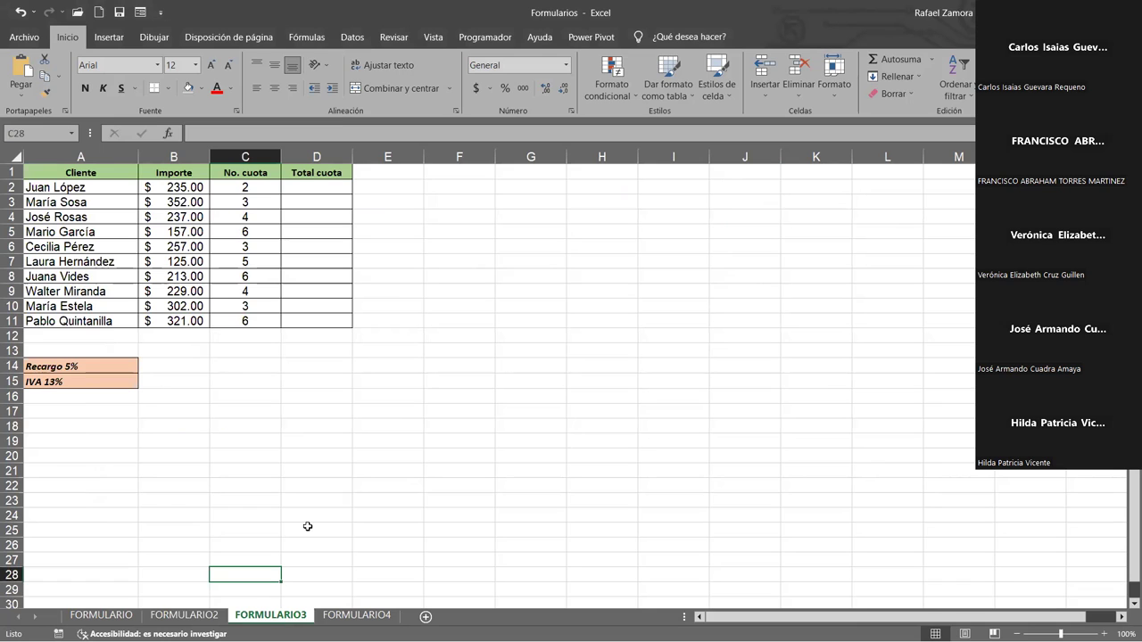
ctrl+scroll(379, 458, up, 1)
scroll(379, 457, up, 1)
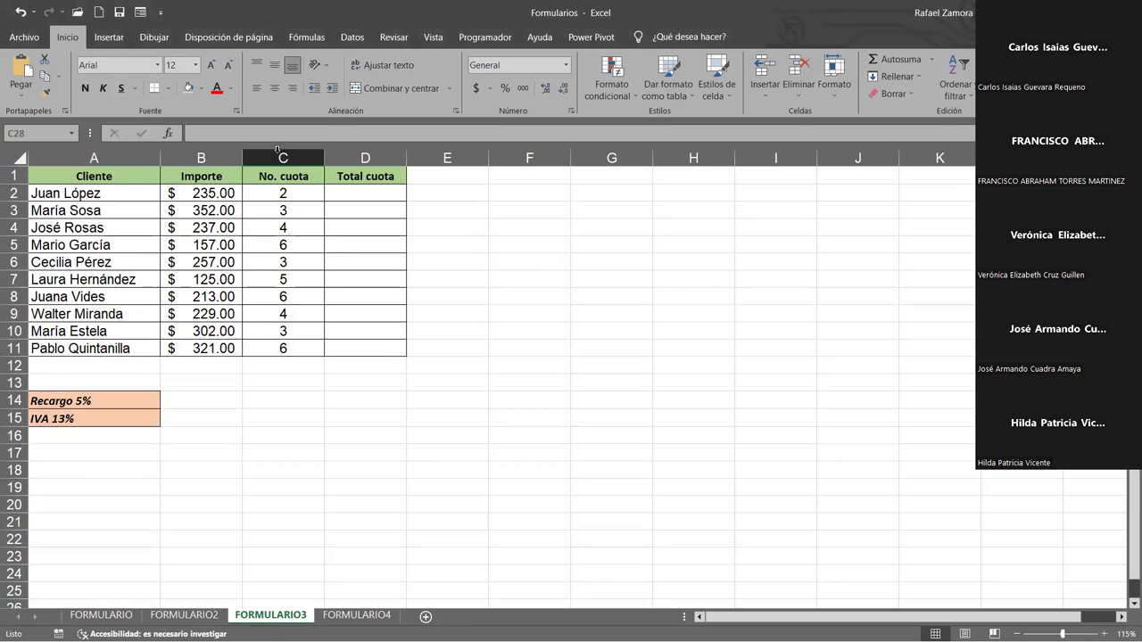
drag(87, 191, 107, 366)
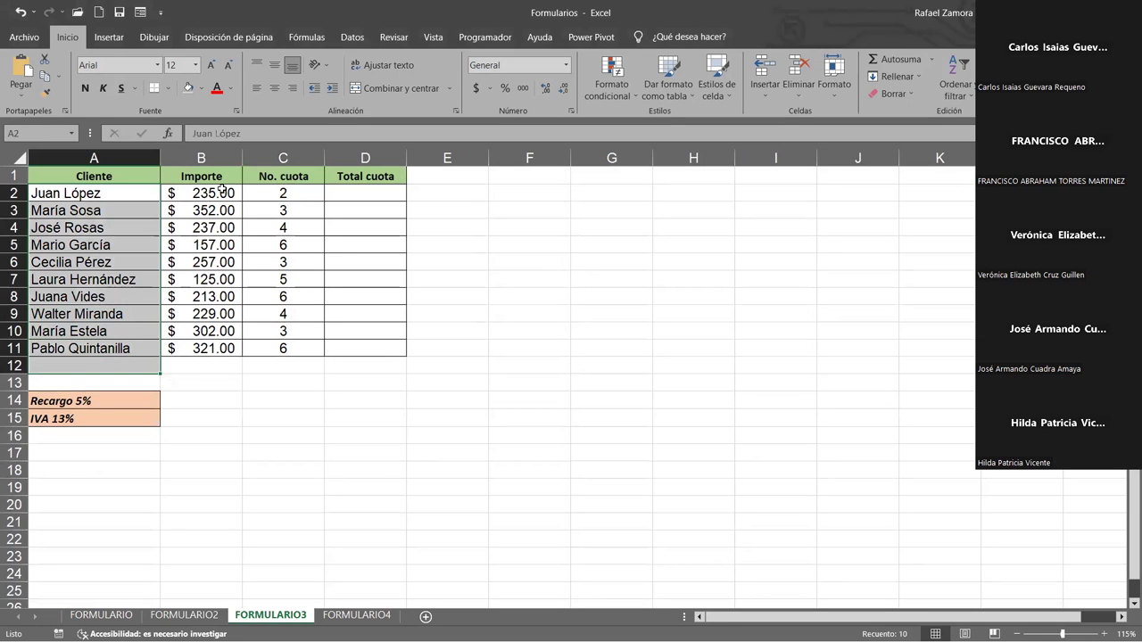
drag(221, 190, 207, 348)
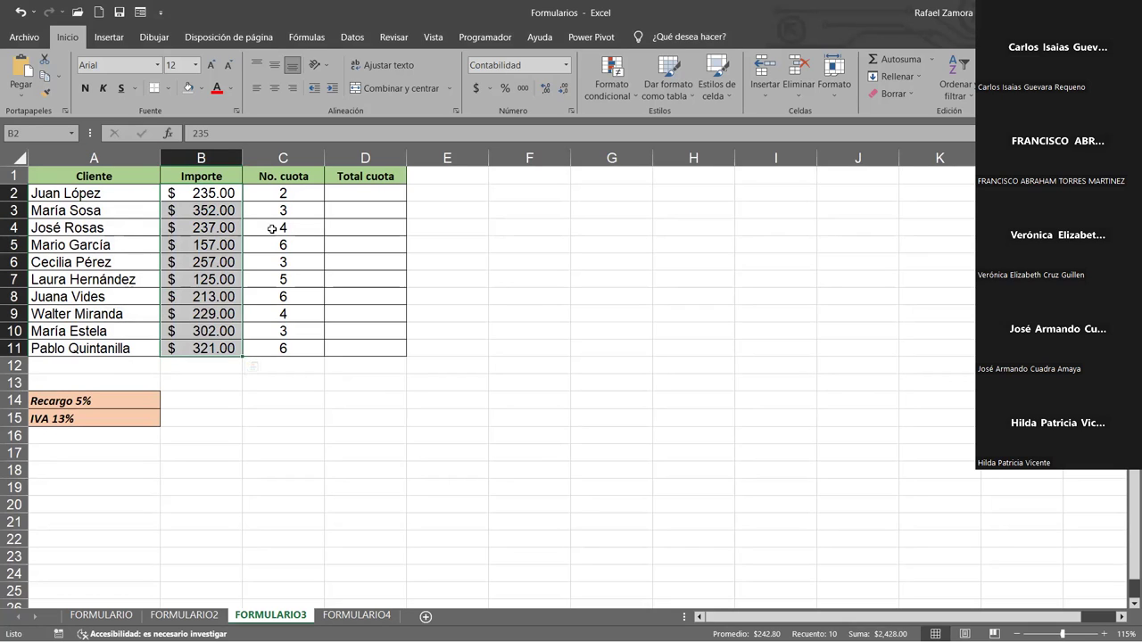
click(163, 196)
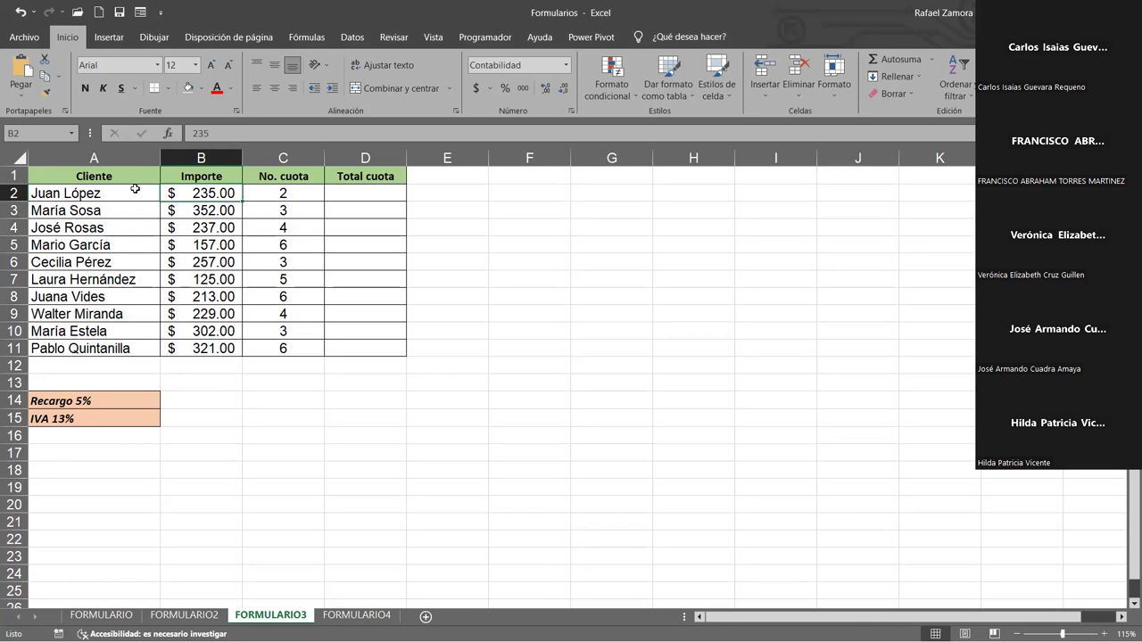
drag(110, 192, 283, 350)
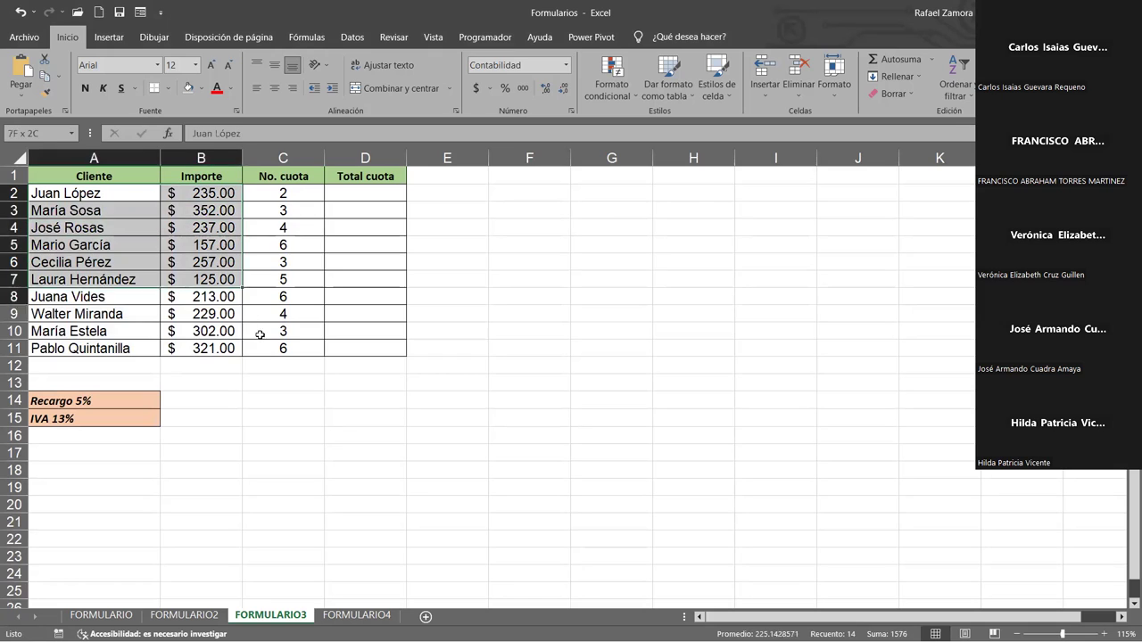
click(214, 191)
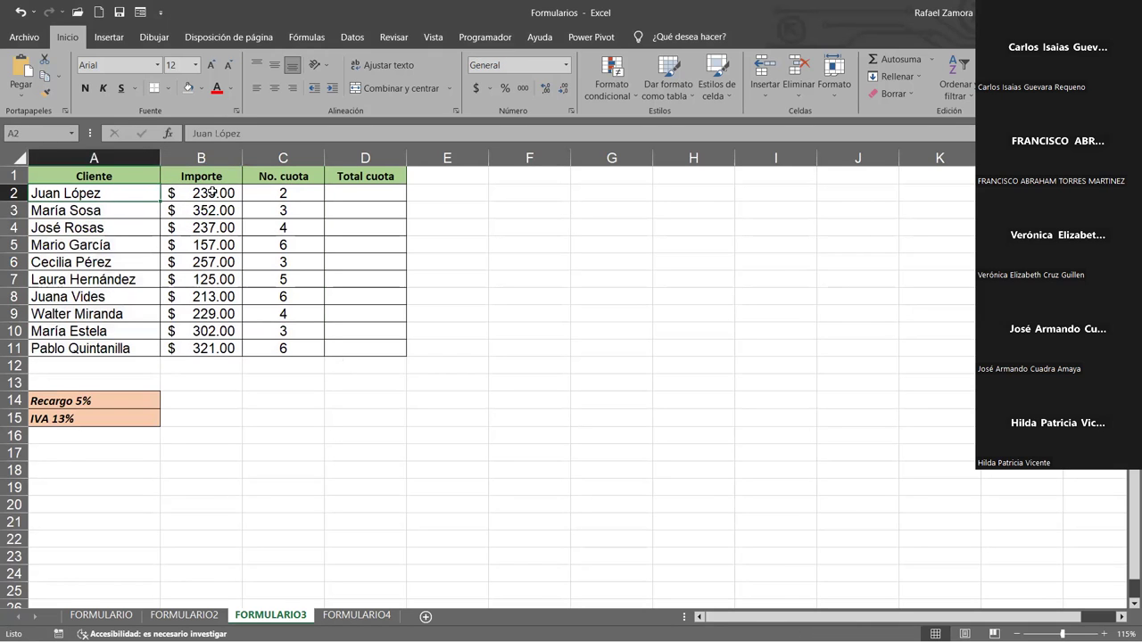
click(301, 190)
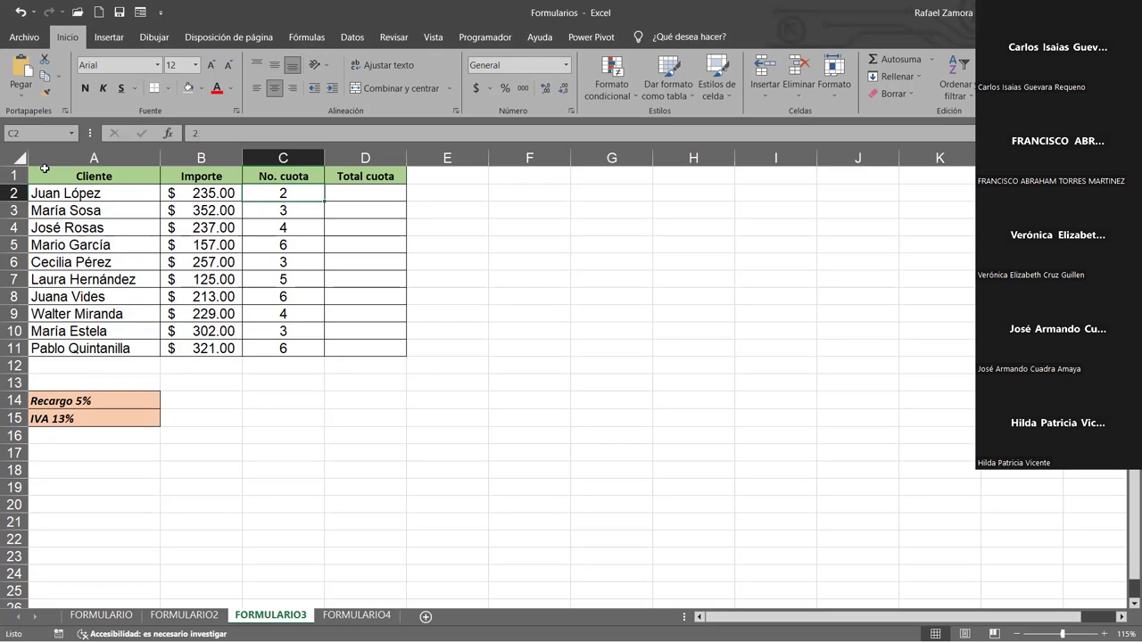
drag(45, 167, 348, 406)
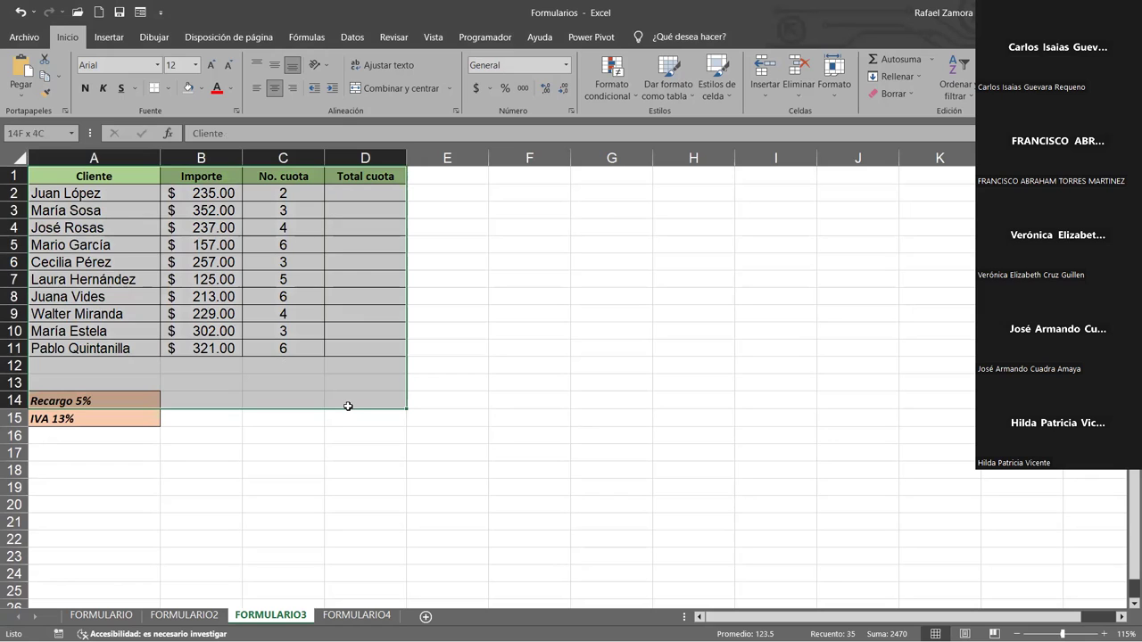
click(223, 433)
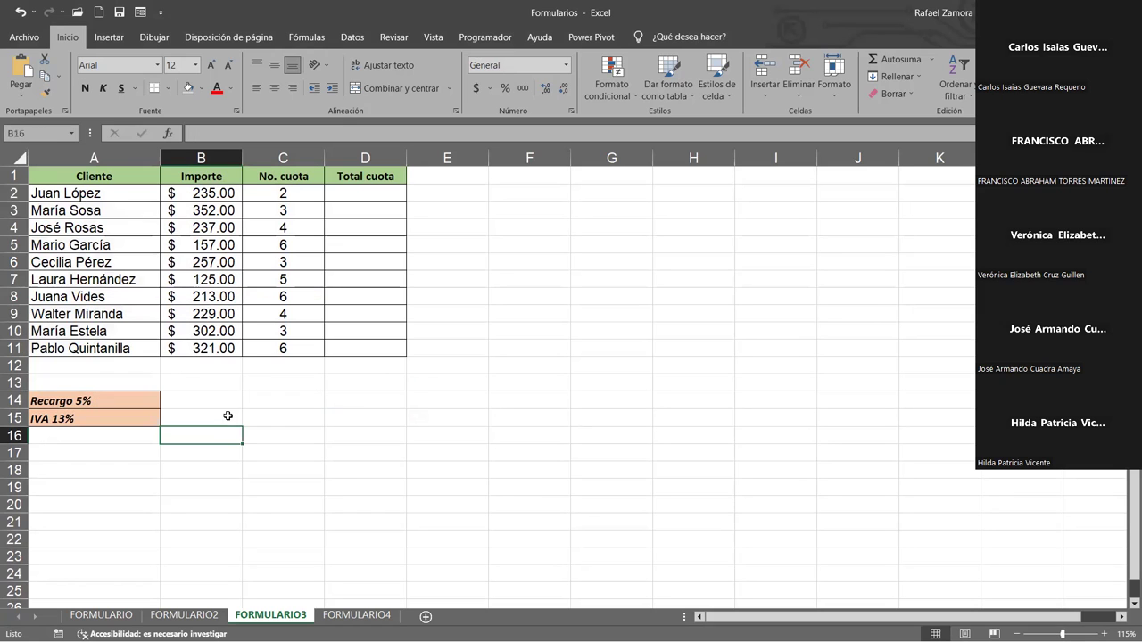
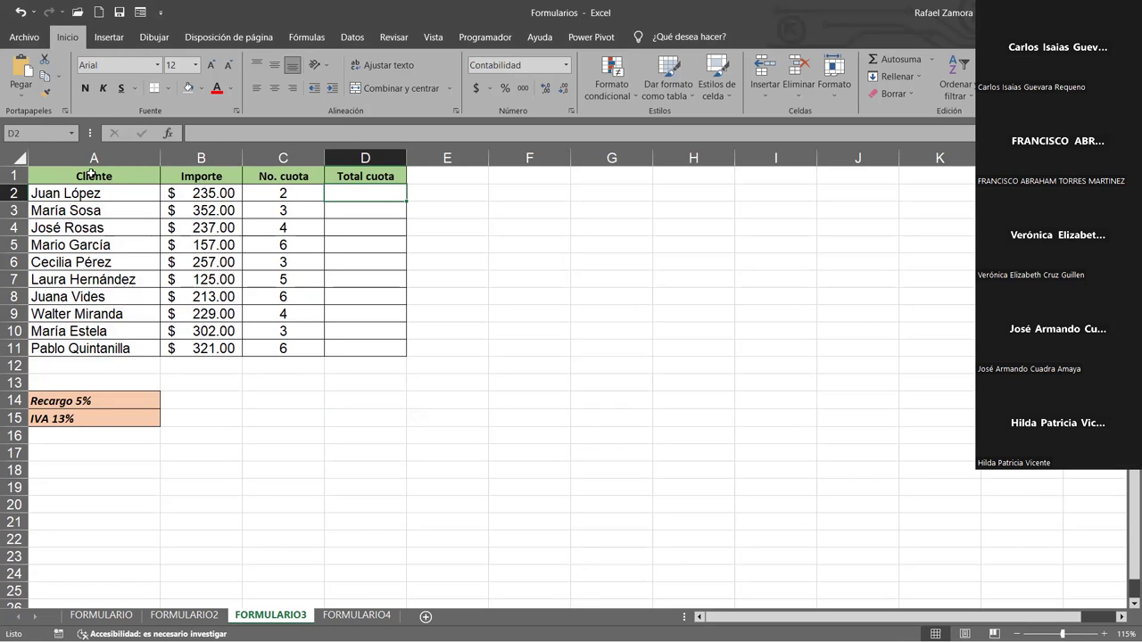
Step: Copy the header and first client row A1:D2 into G1:J2
click(93, 175)
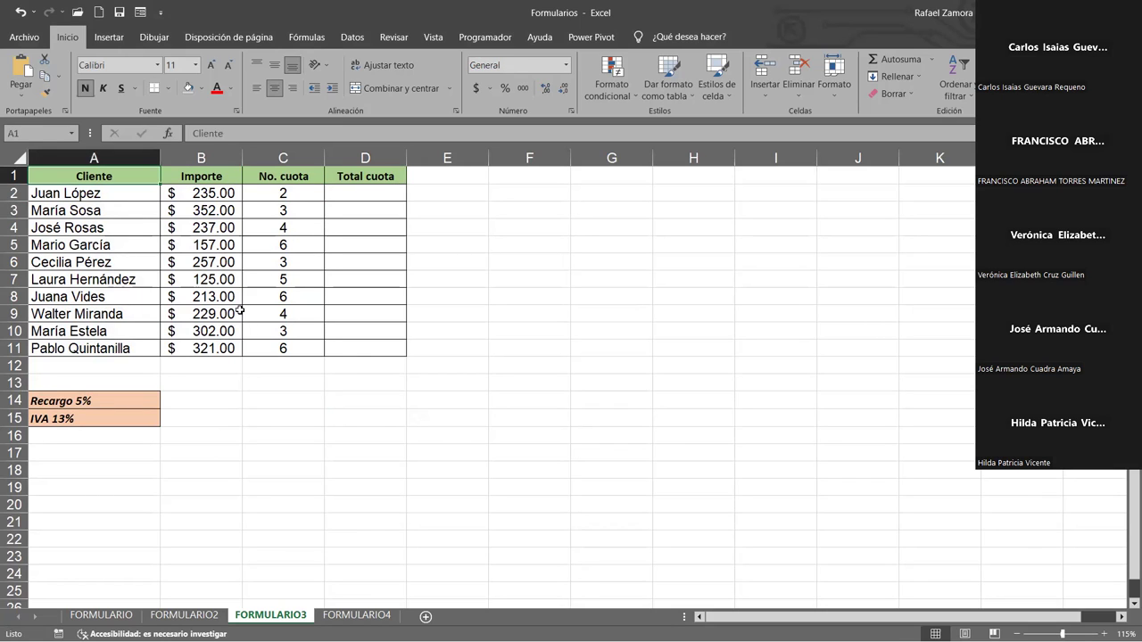
drag(89, 176, 348, 190)
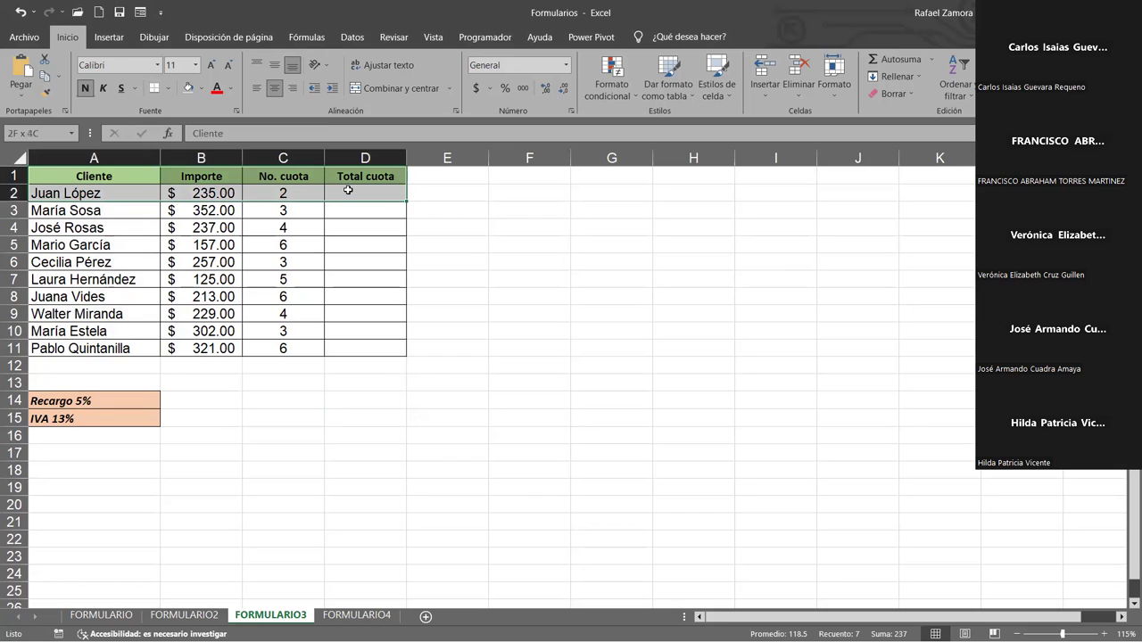
key(ctrl+c)
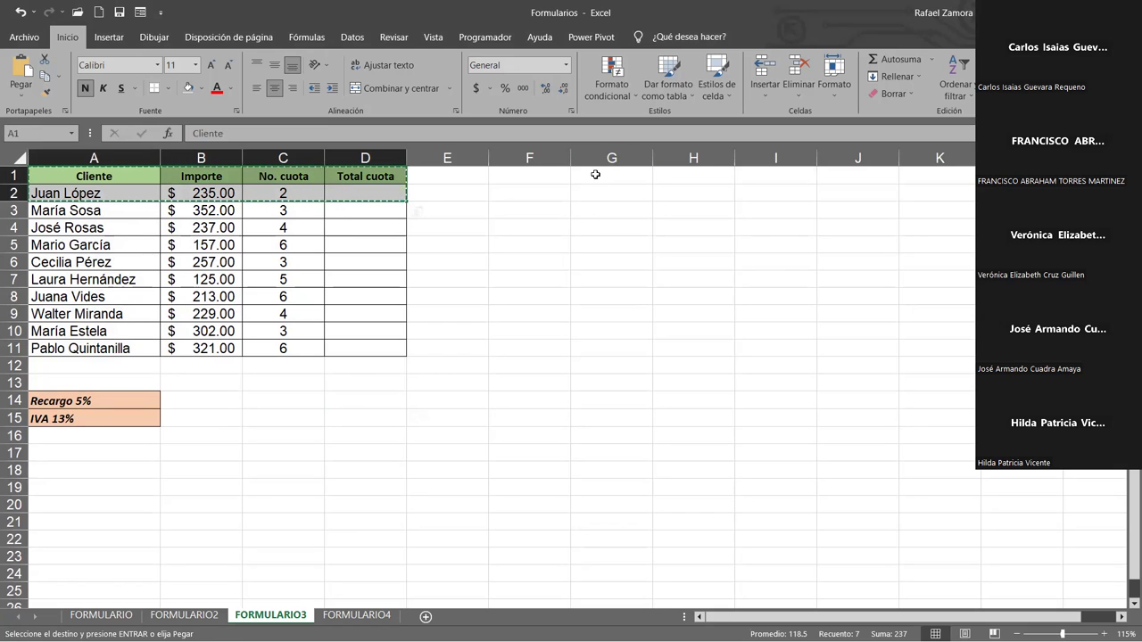
click(597, 175)
key(ctrl+v)
Step: Widen column G and give the copied headers G1:J1 a light blue fill
click(746, 331)
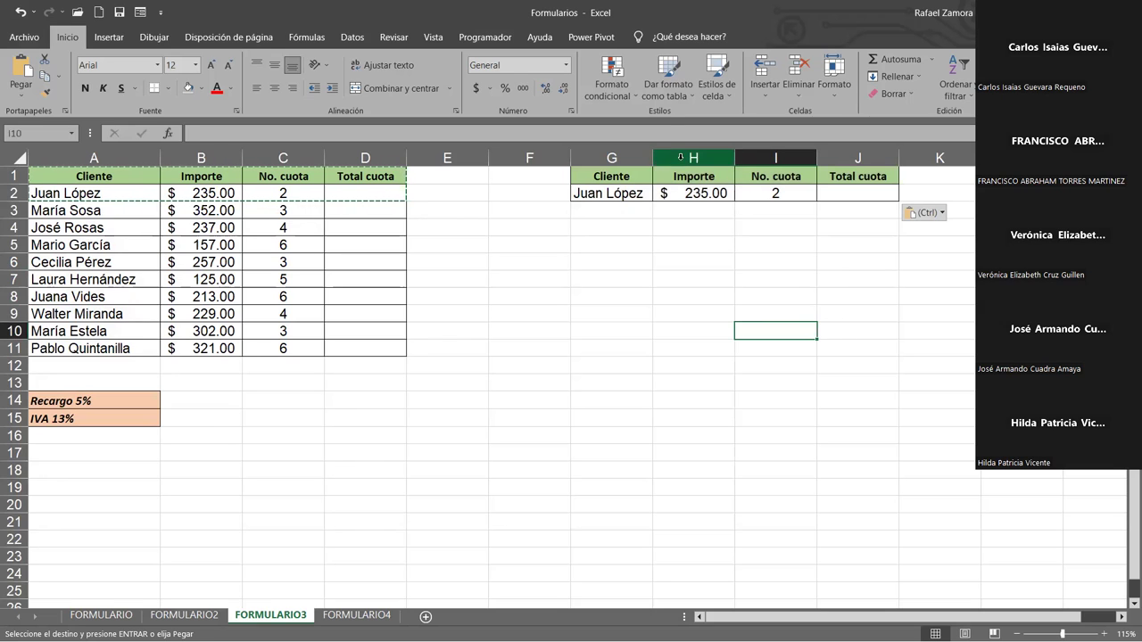
drag(656, 158, 882, 175)
click(656, 176)
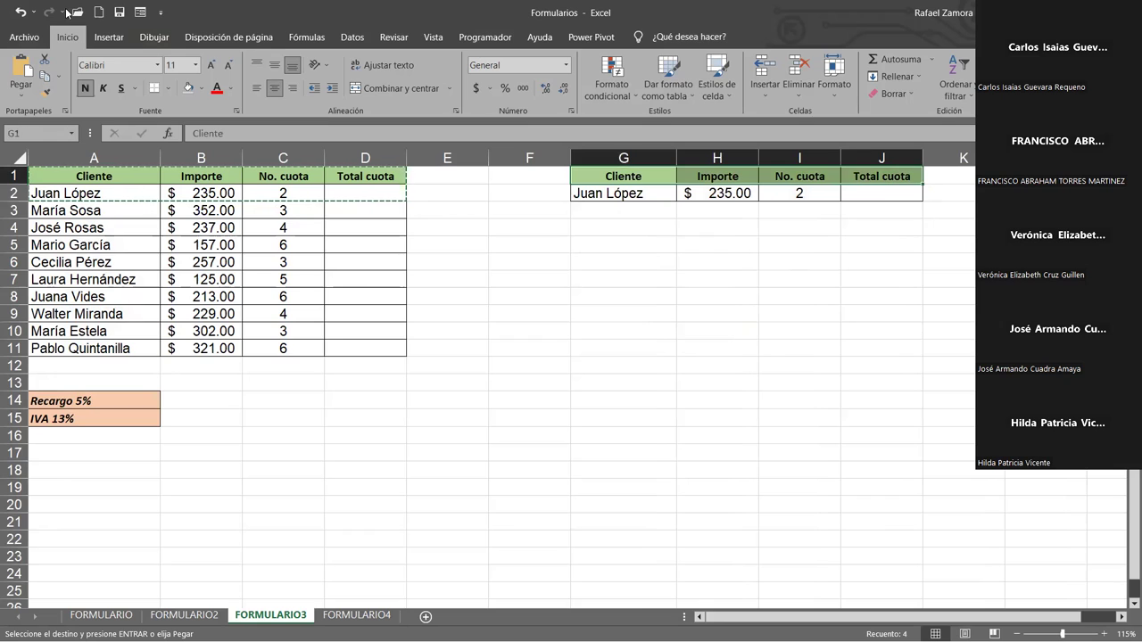
click(202, 88)
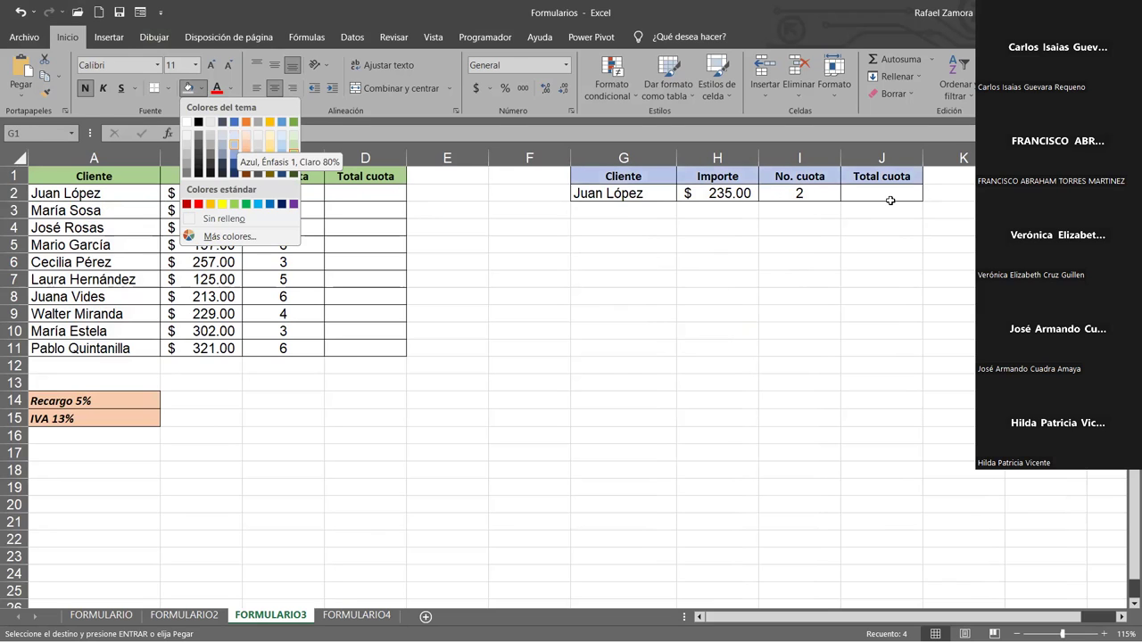
click(891, 195)
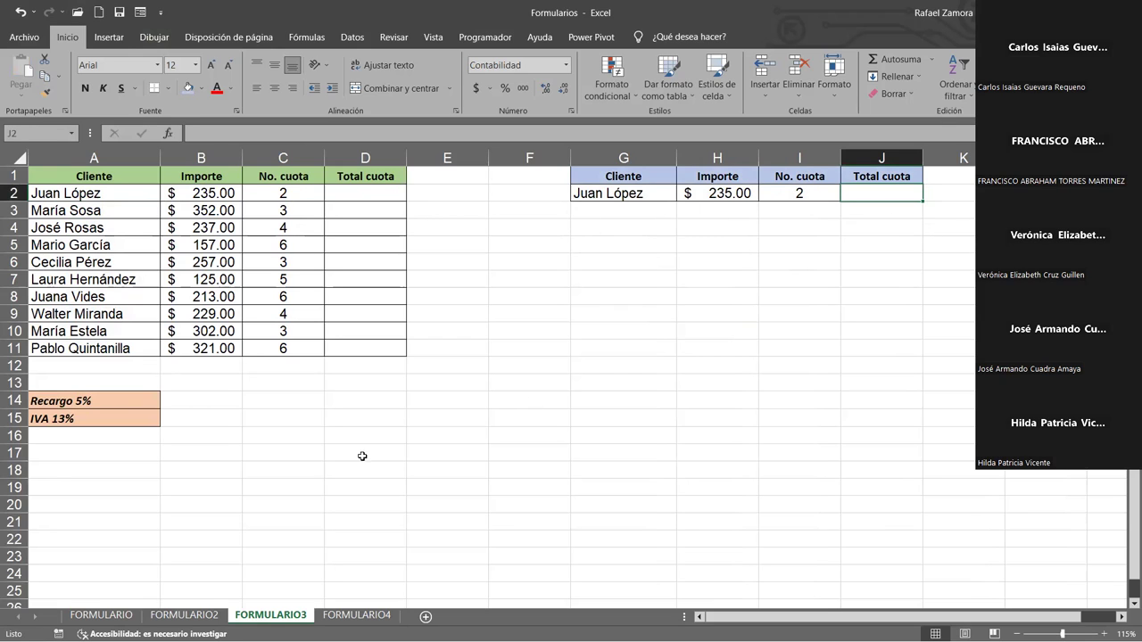
Step: Enter =H2*I2 in C14 to multiply Importe by No. cuota ($470.00)
click(282, 398)
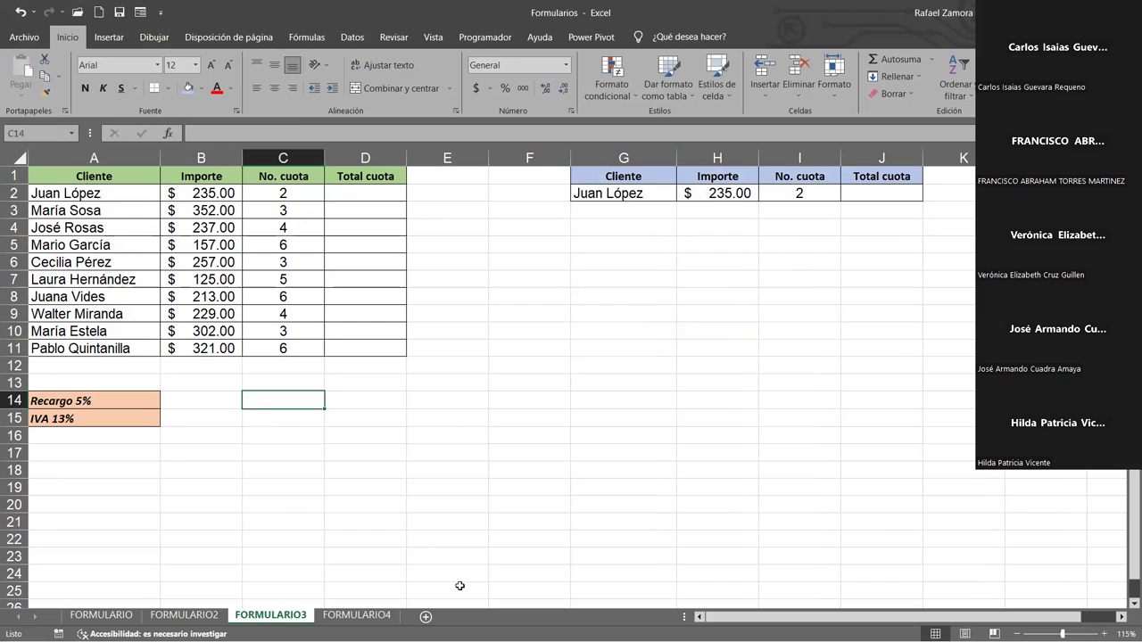
text(=)
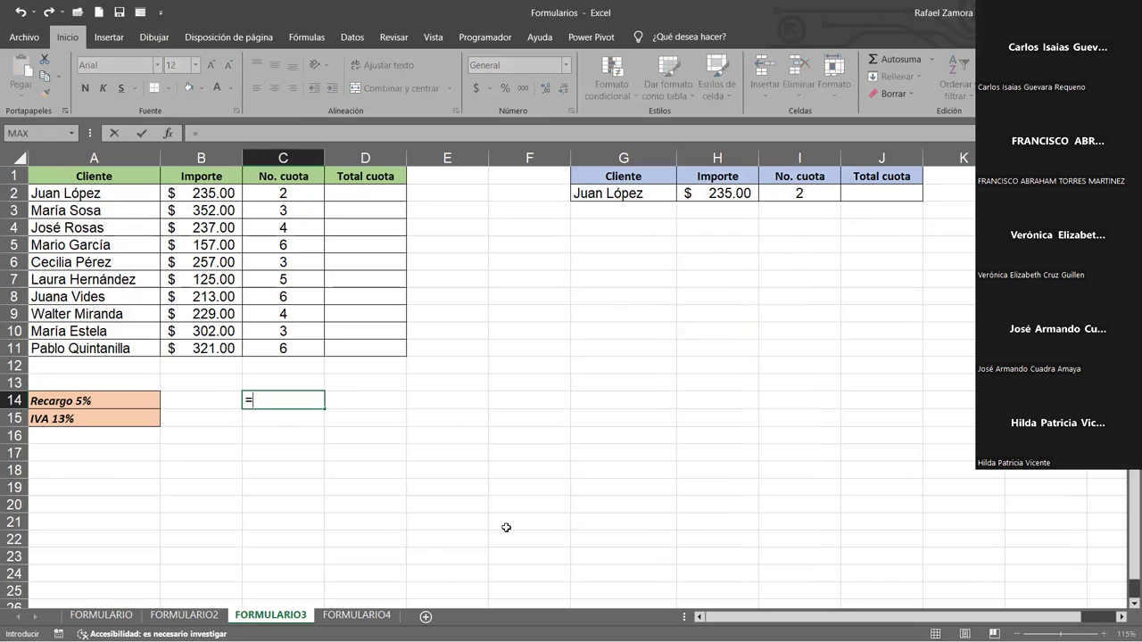
click(736, 190)
text(*)
click(784, 195)
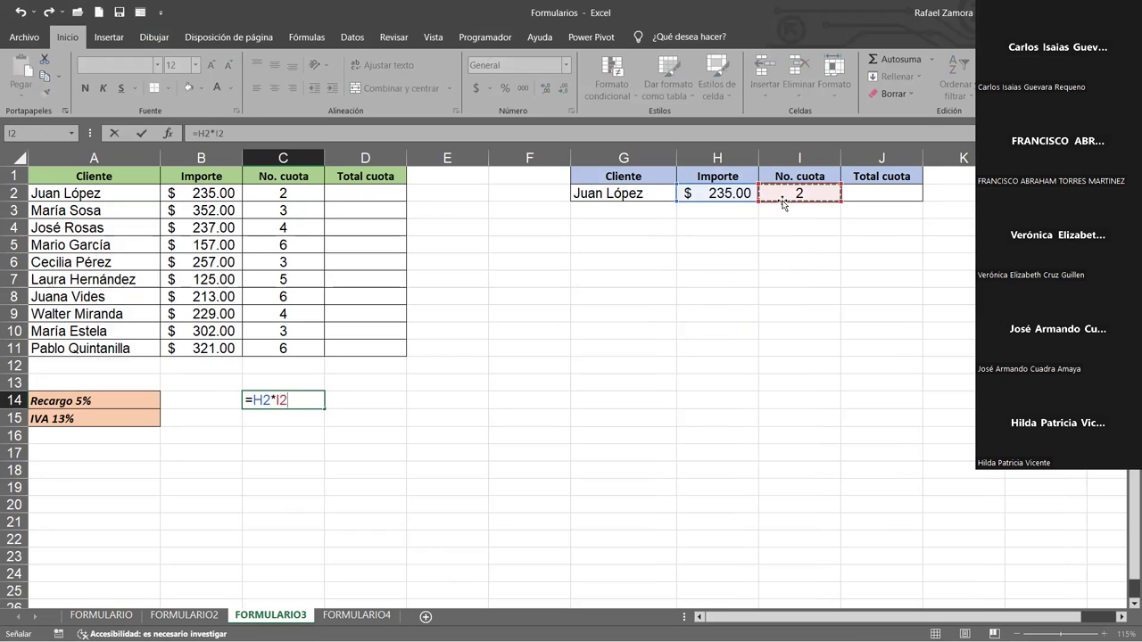
key(Return)
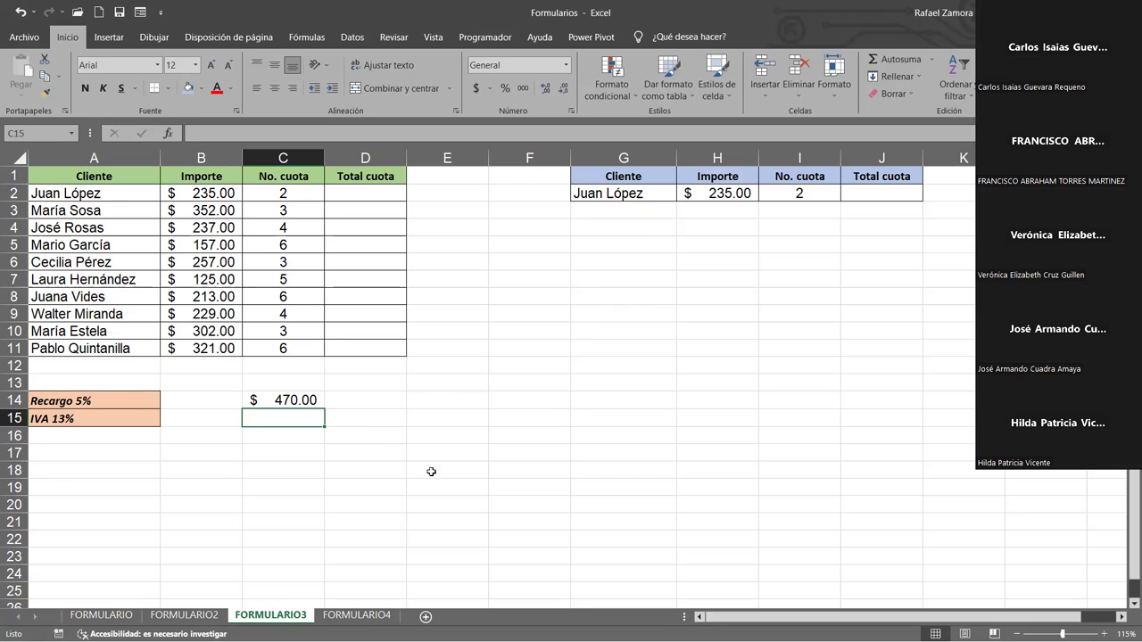
Step: Enter =C14*5% in C15 for the 5% surcharge ($23.50)
text(=)
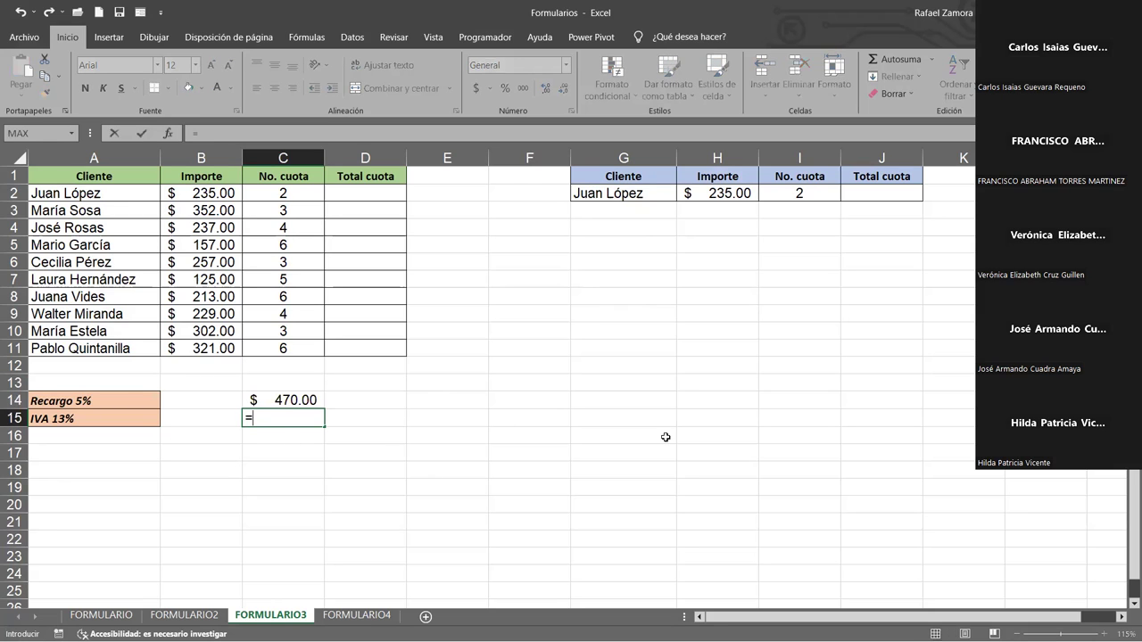
click(305, 400)
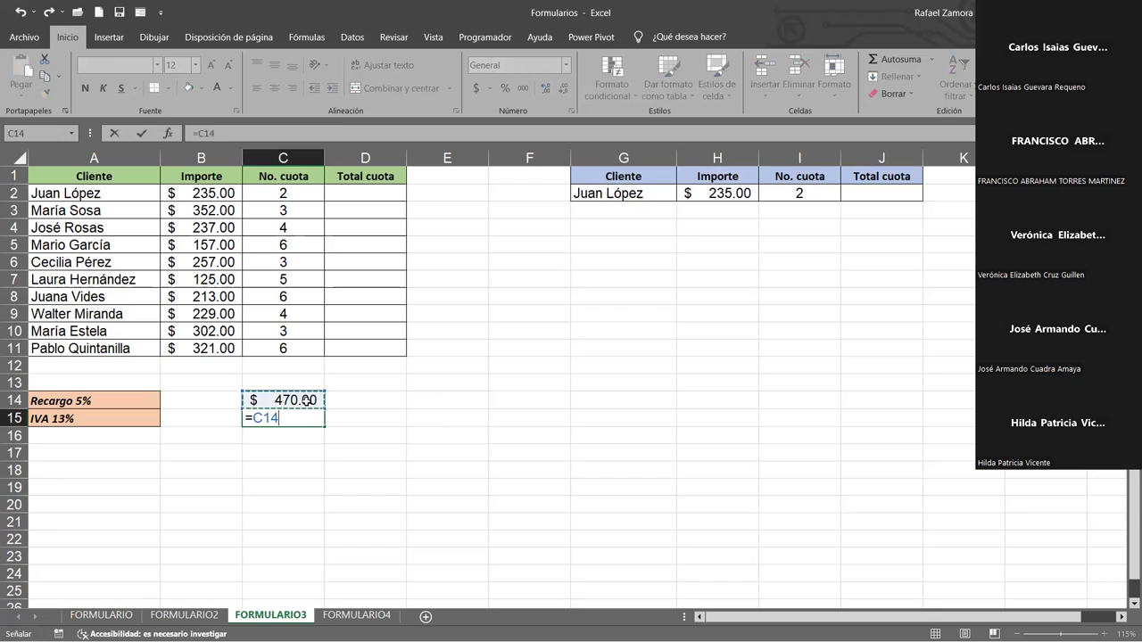
text(*5)
text(%)
key(Return)
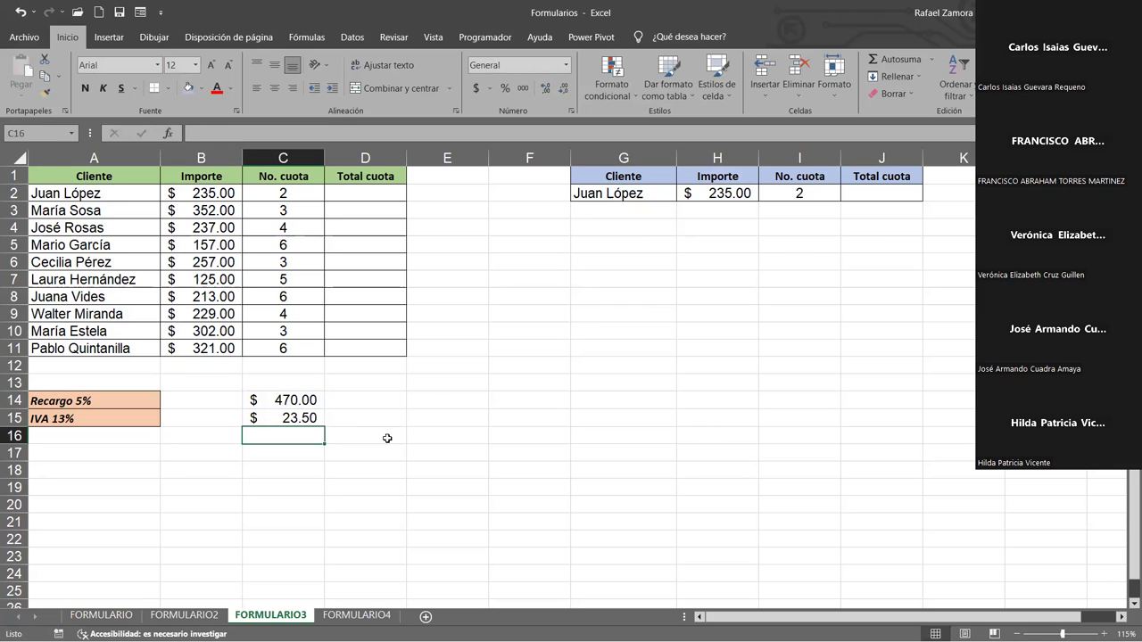
Step: AutoSum C14:C15 into C16 for the $493.50 subtotal, after dismissing a stray empty sum
right_click(417, 505)
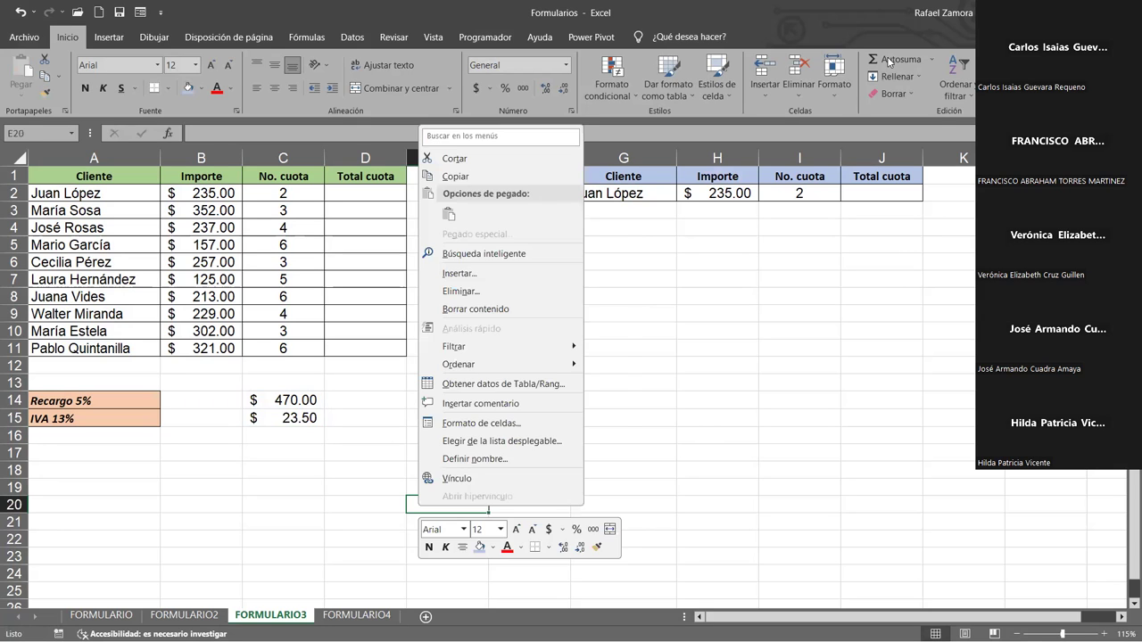
click(887, 61)
key(Return)
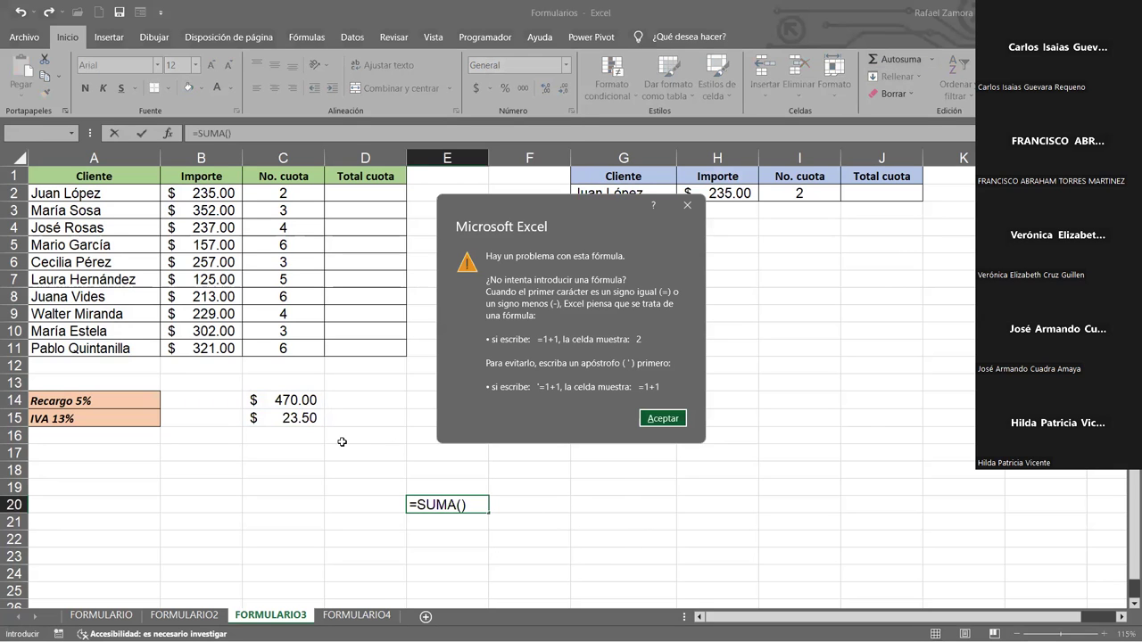
key(Escape)
click(901, 59)
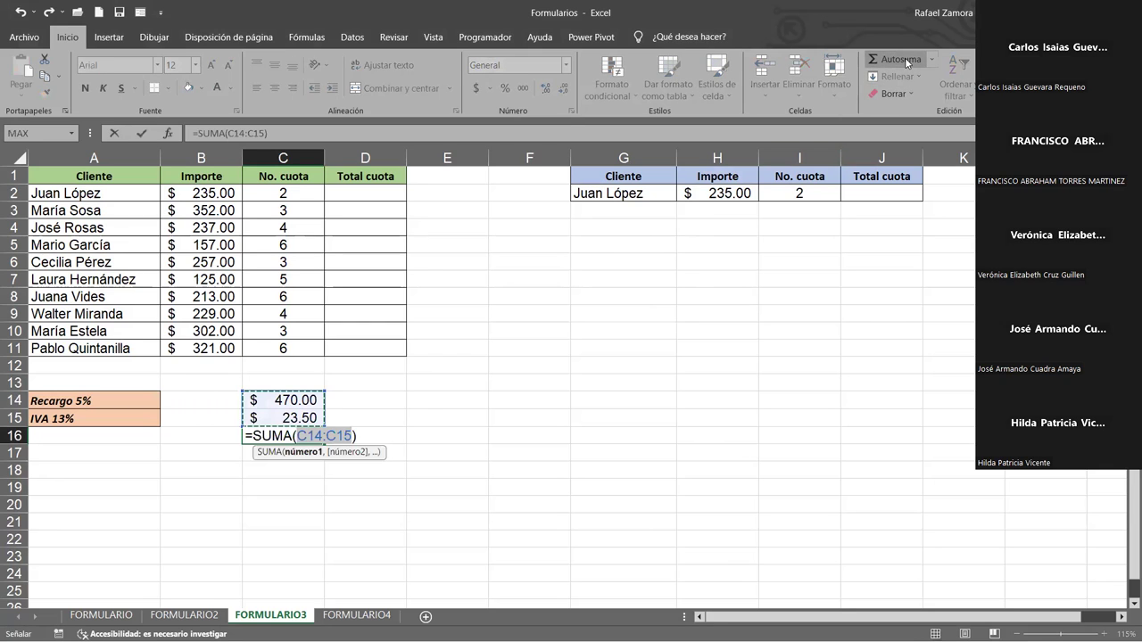
key(Return)
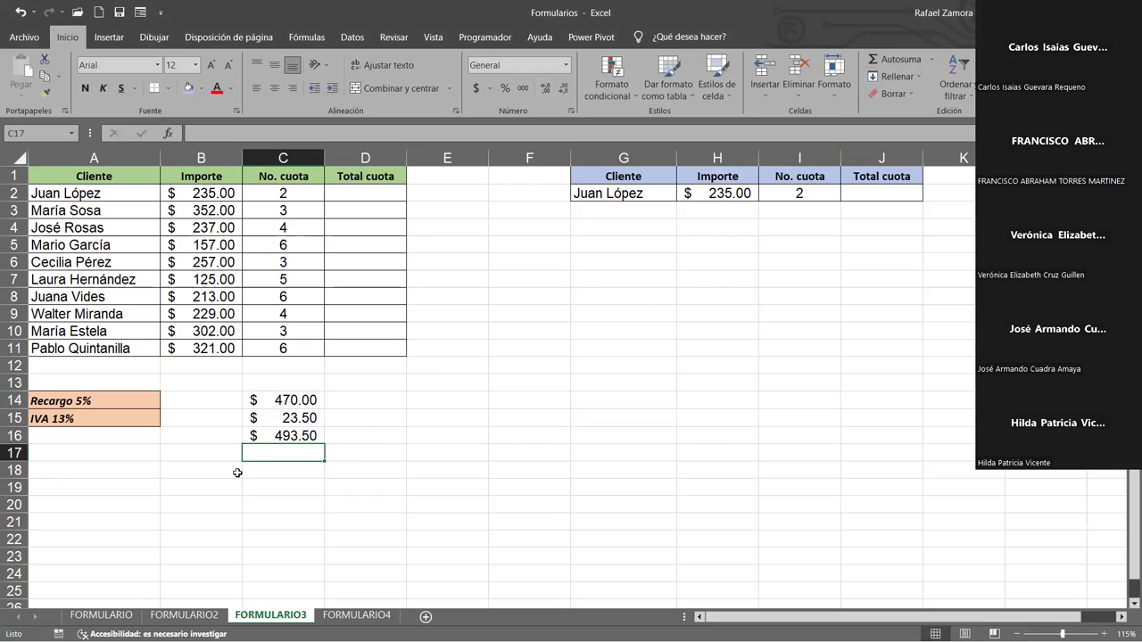
Step: Enter =C16*13% in C17 for the IVA ($64.16)
text(=)
click(294, 434)
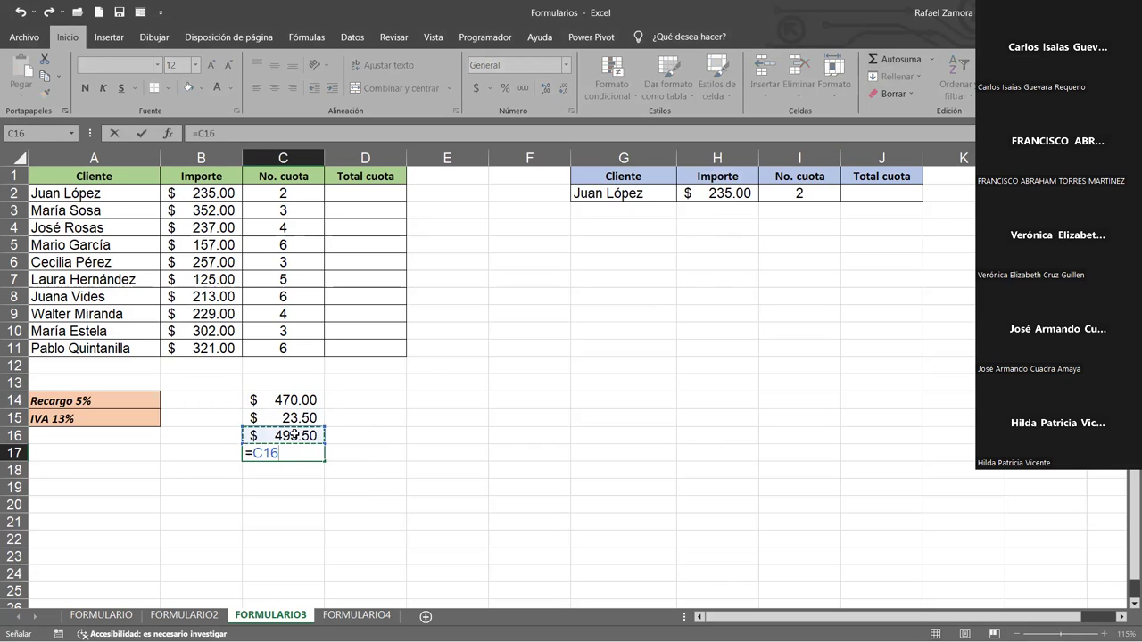
text(*)
text(%)
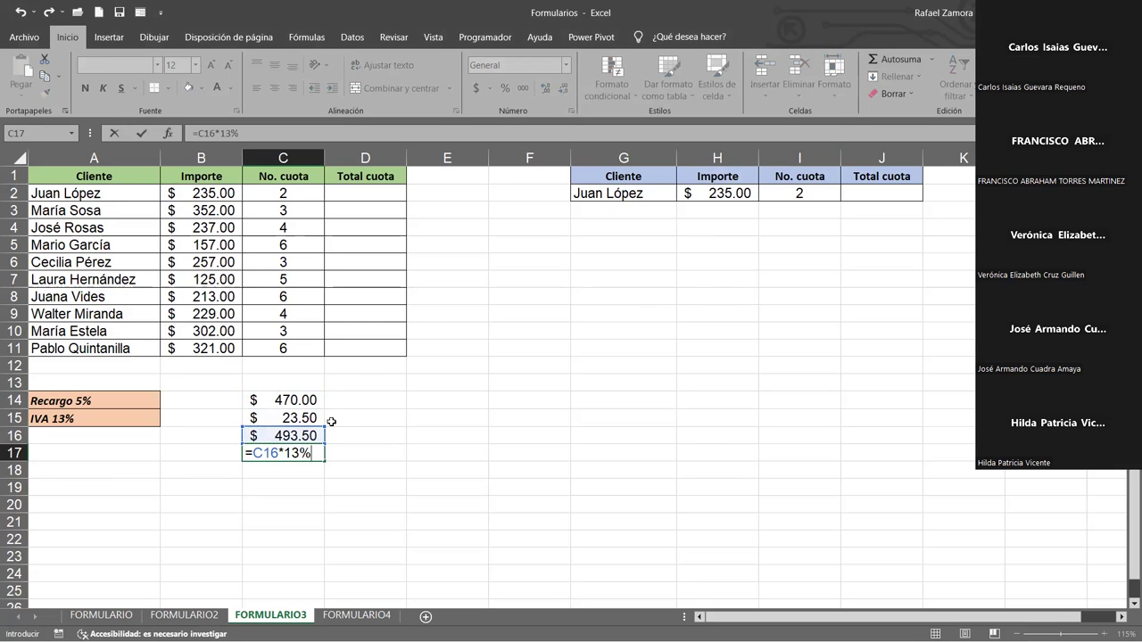
key(Return)
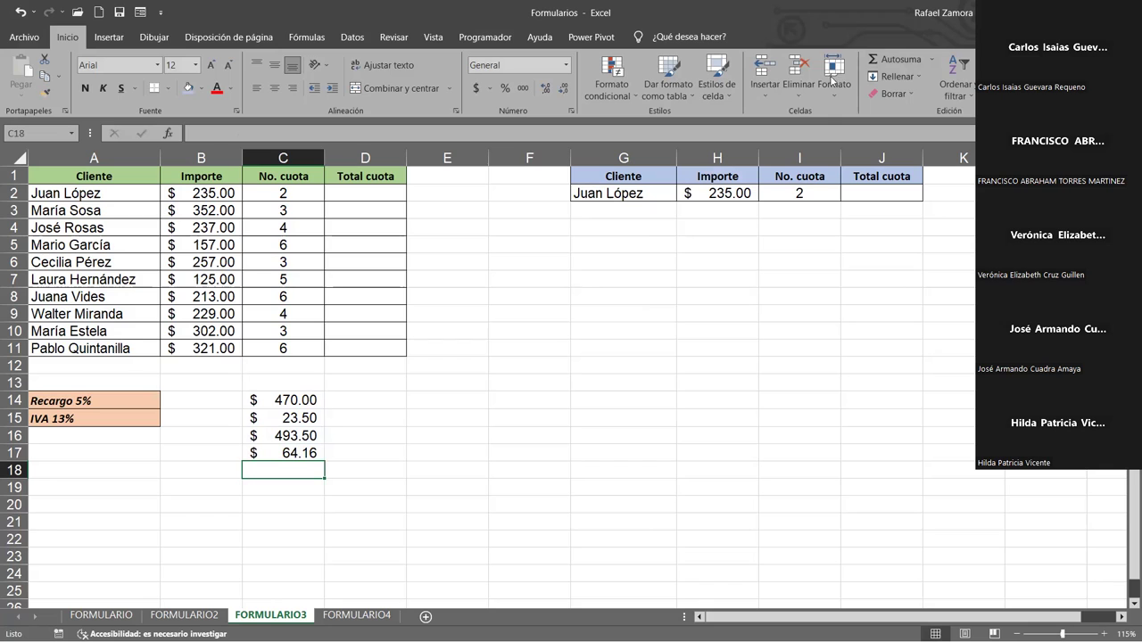
Step: AutoSum C16:C17 into C18 for the $557.66 final total
click(894, 60)
drag(279, 435, 282, 448)
key(Return)
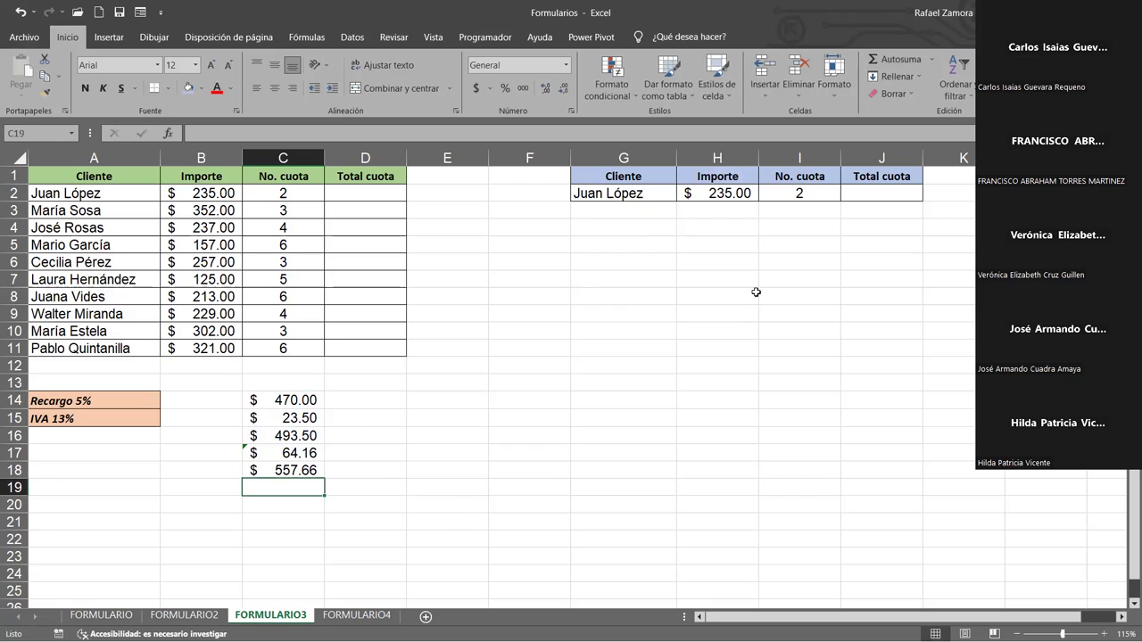
click(894, 196)
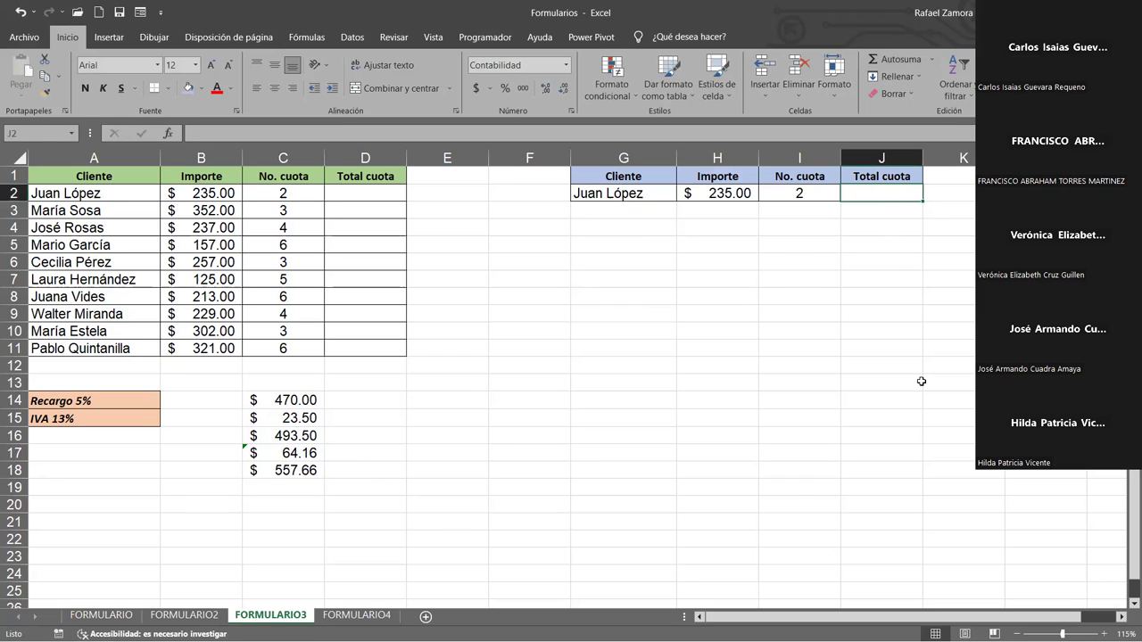
Step: Drag column G's header border wider so client names fit
click(1122, 617)
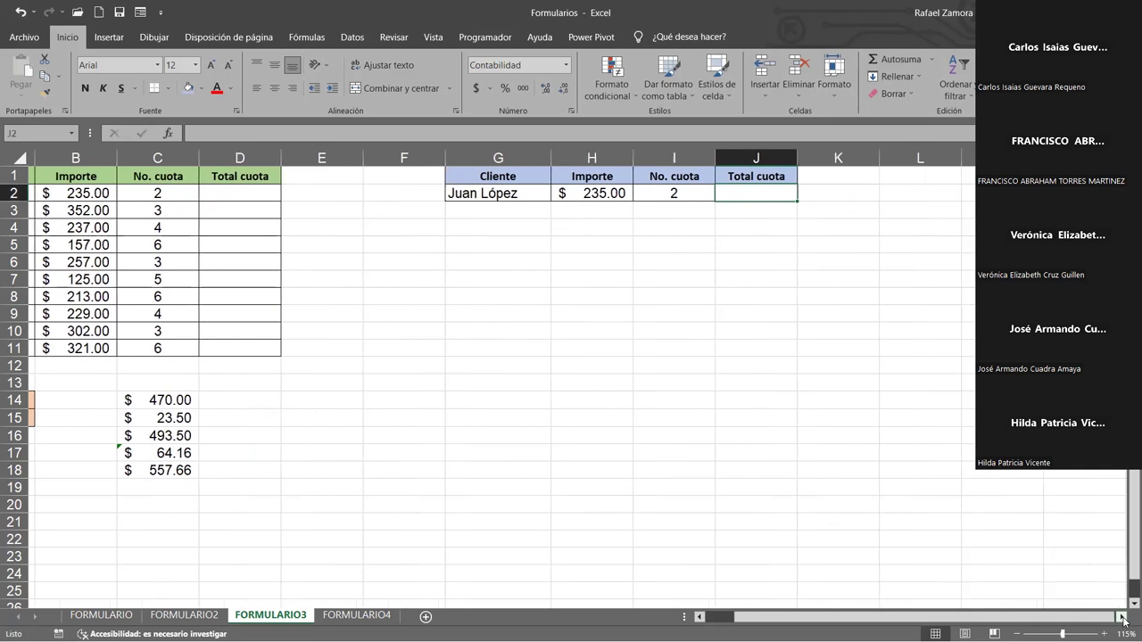
click(597, 349)
click(500, 332)
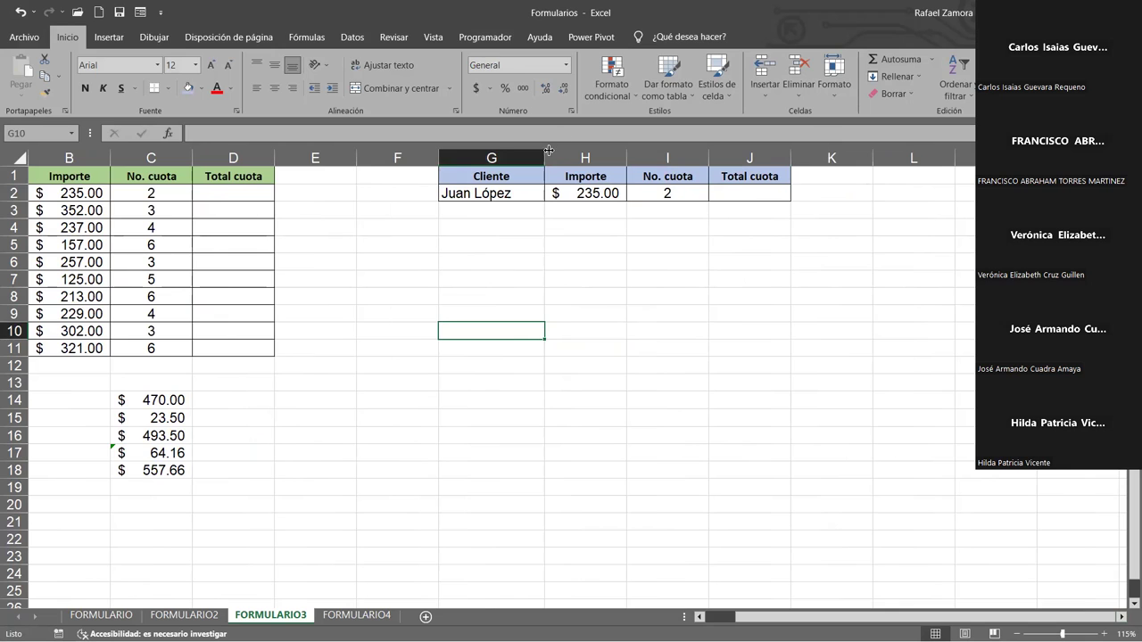
drag(546, 150, 564, 150)
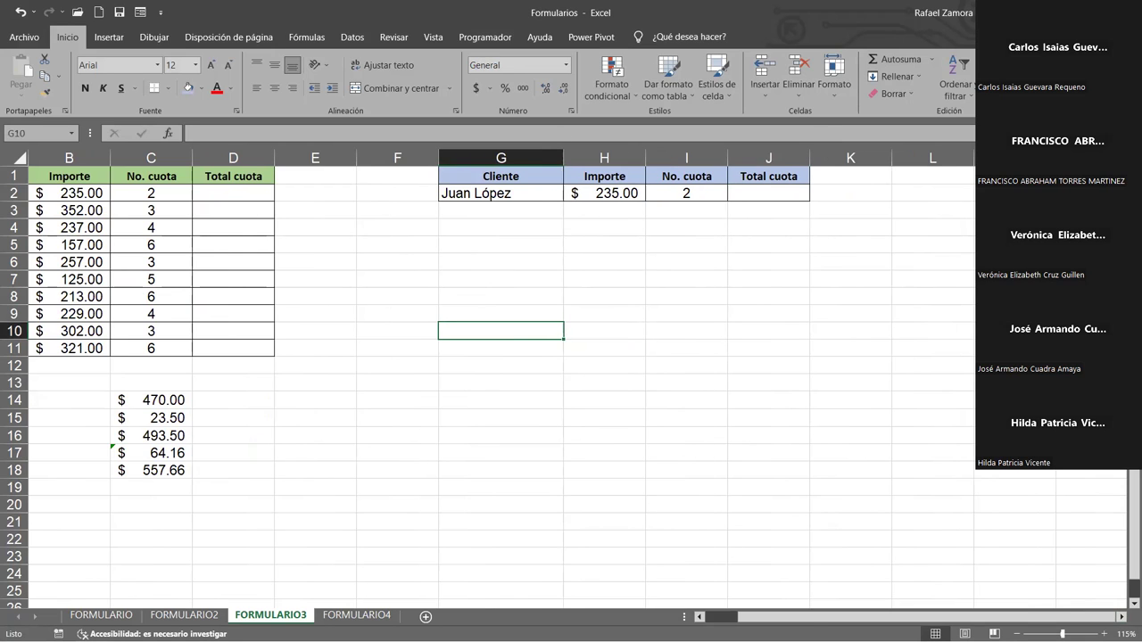
scroll(94, 264, left, 2)
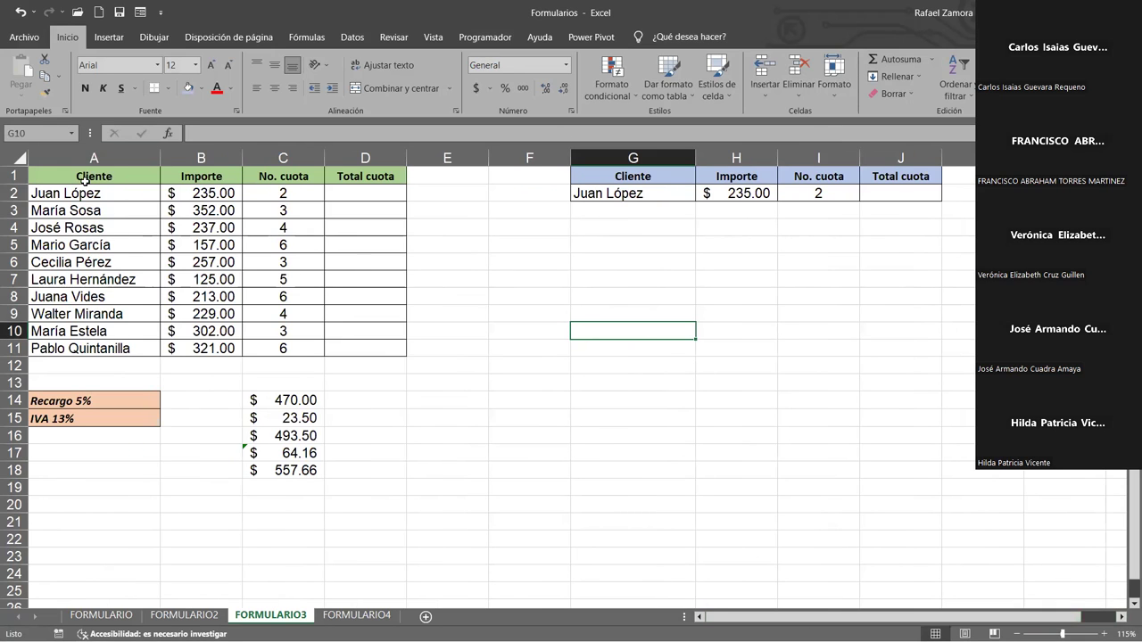
Step: Compare the original client table A1:D11 with the copied record in G2:J2
drag(94, 177, 367, 348)
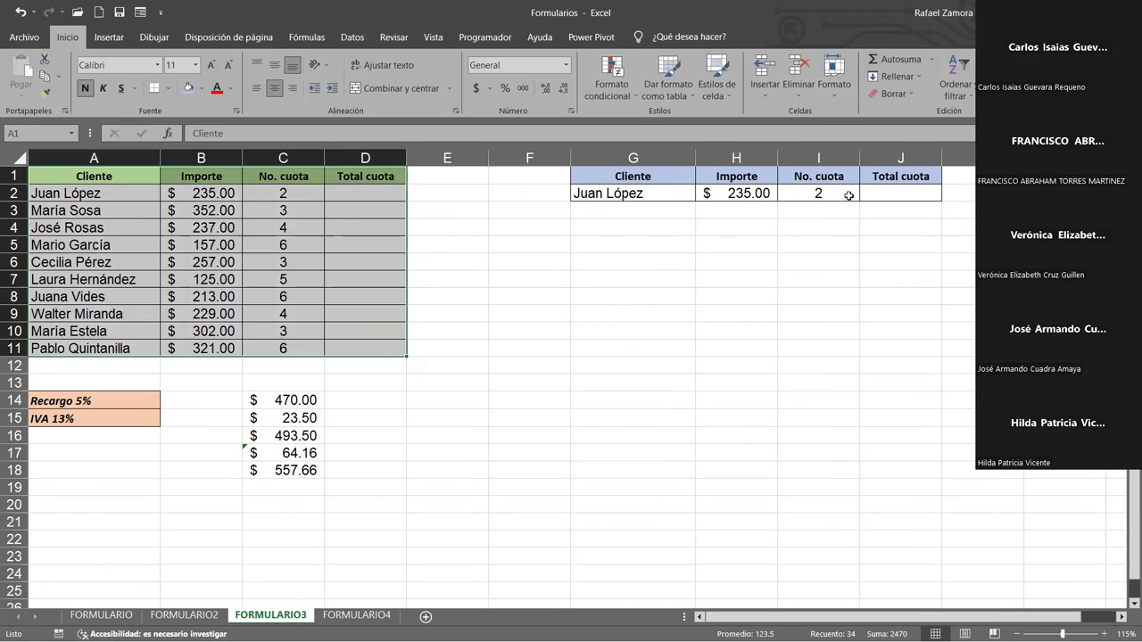
click(907, 189)
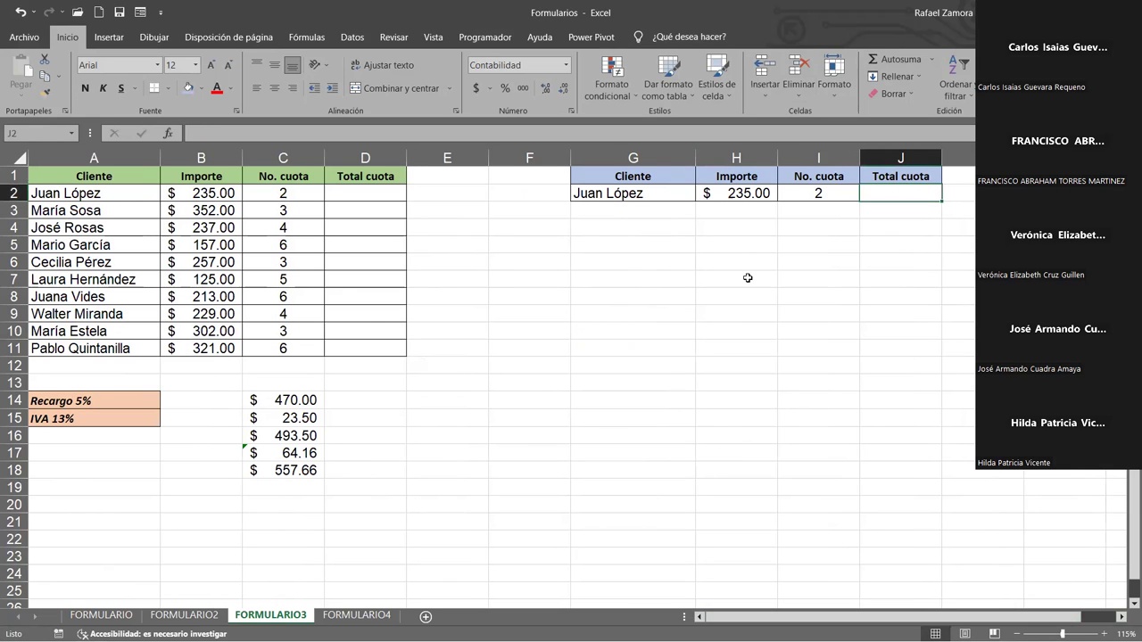
mouse_move(647, 195)
mouse_down()
mouse_move(794, 178)
mouse_move(816, 192)
mouse_up()
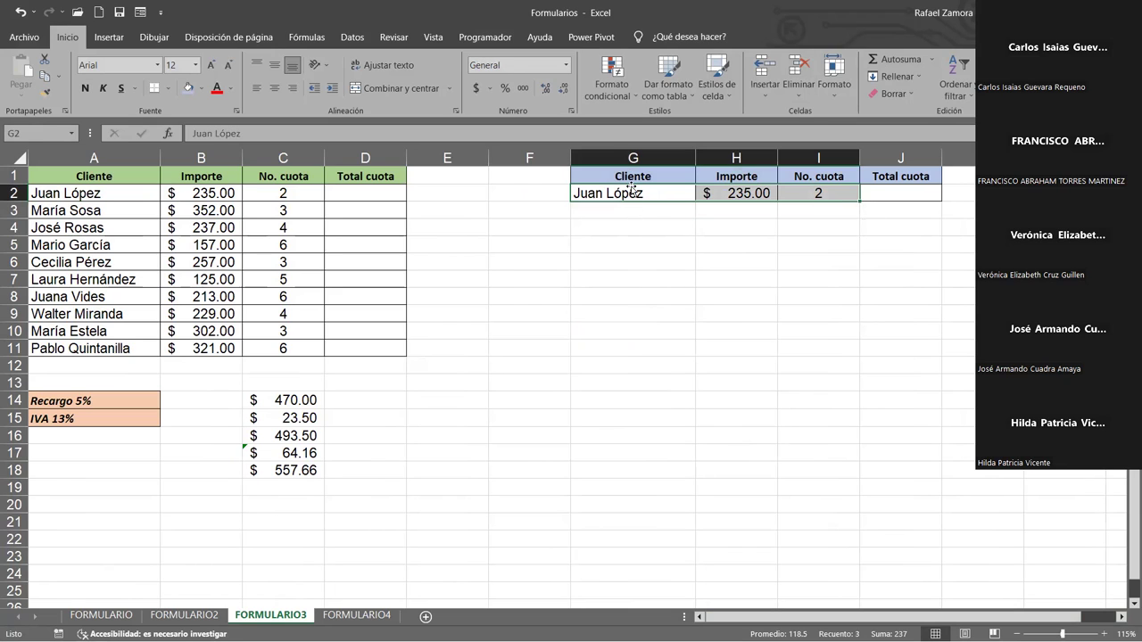
click(749, 213)
click(803, 229)
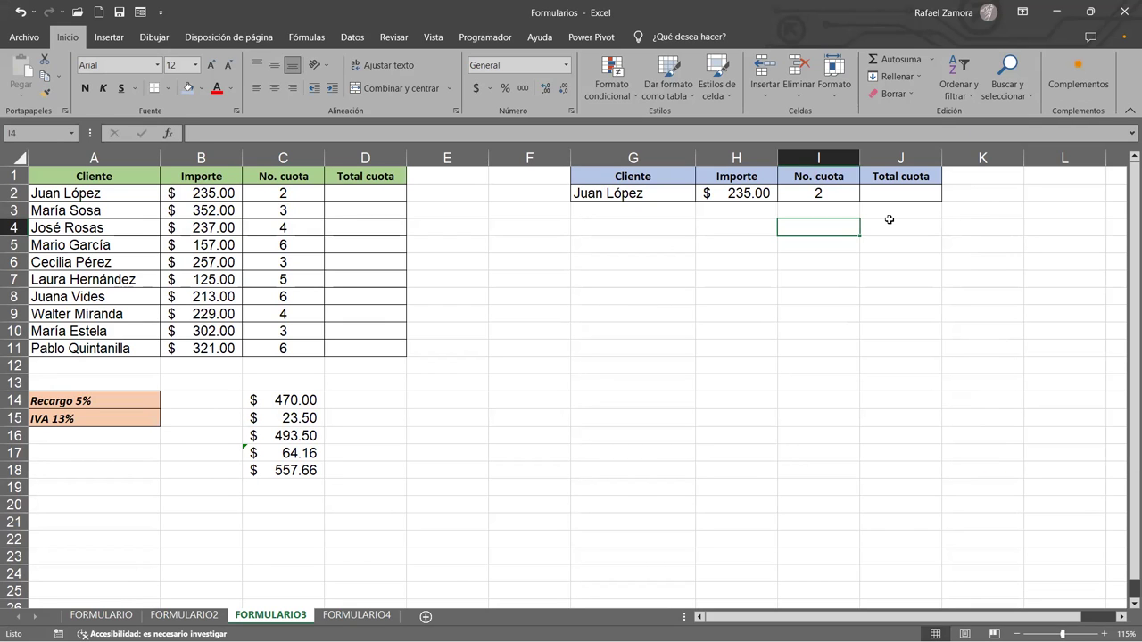
Step: Enter =H2*I2+H2*I2*5% in J2 for the amount plus 5% surcharge
click(901, 195)
text(¿)
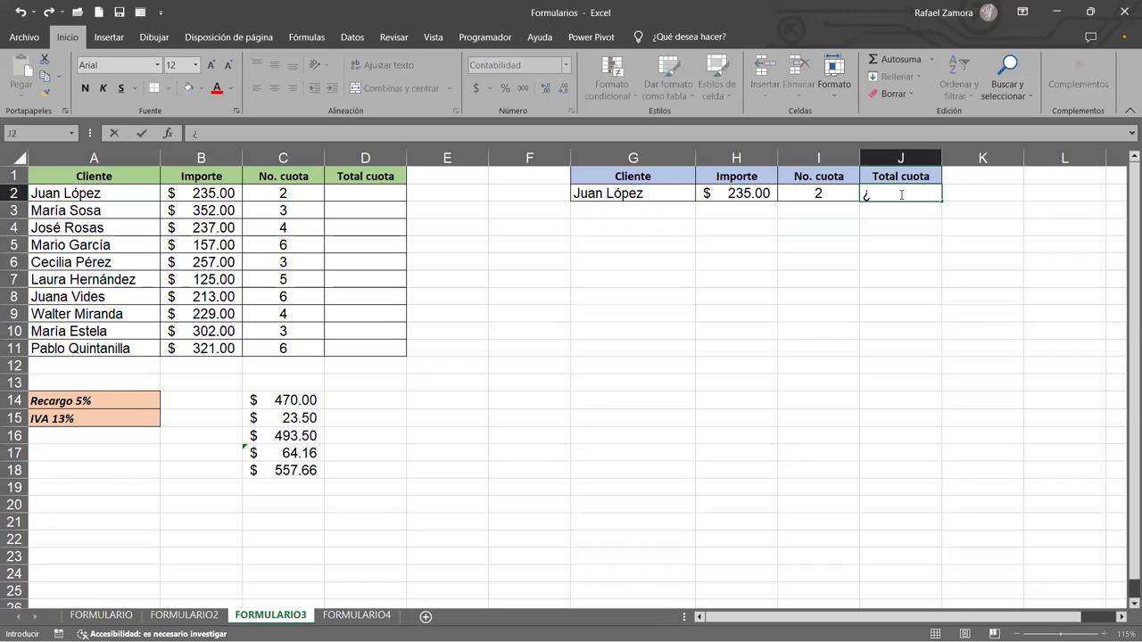
text(=)
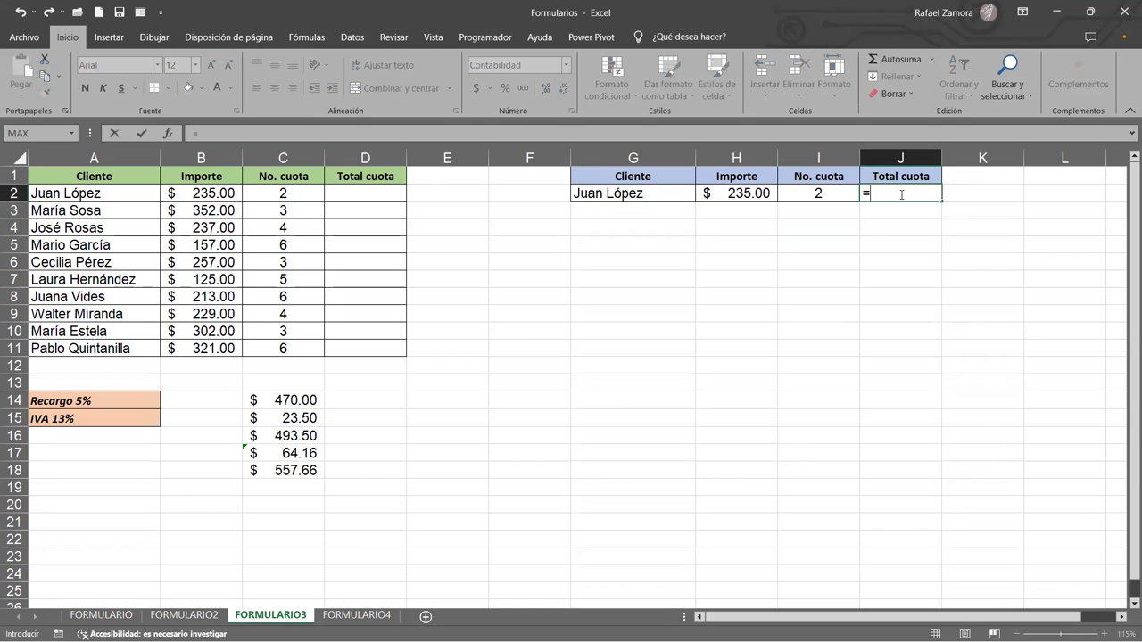
click(756, 197)
text(*)
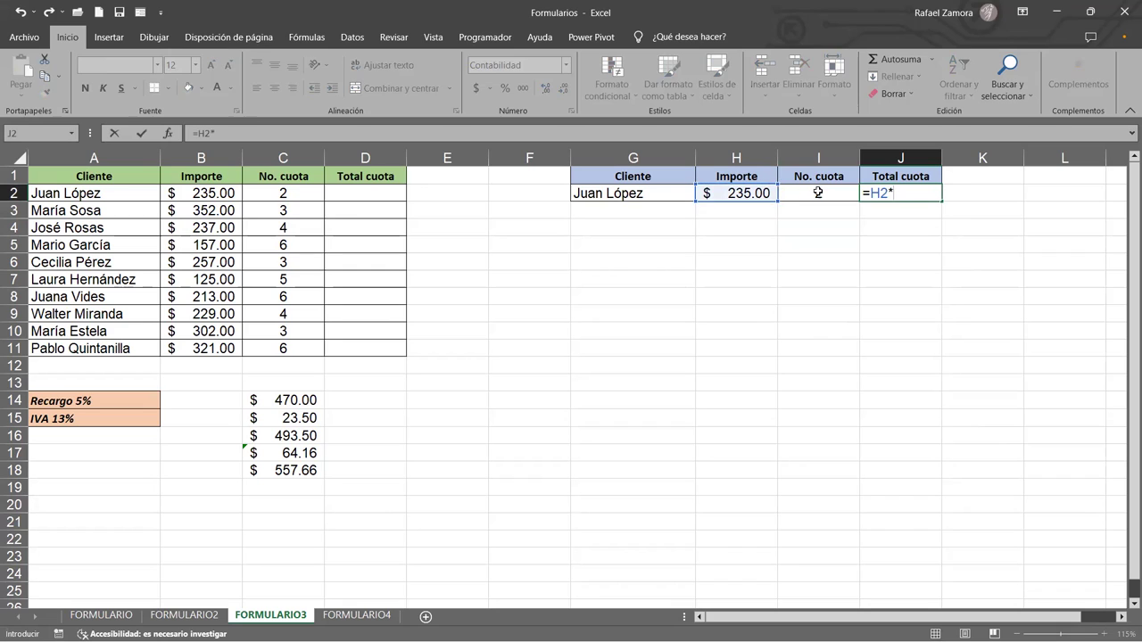
click(817, 192)
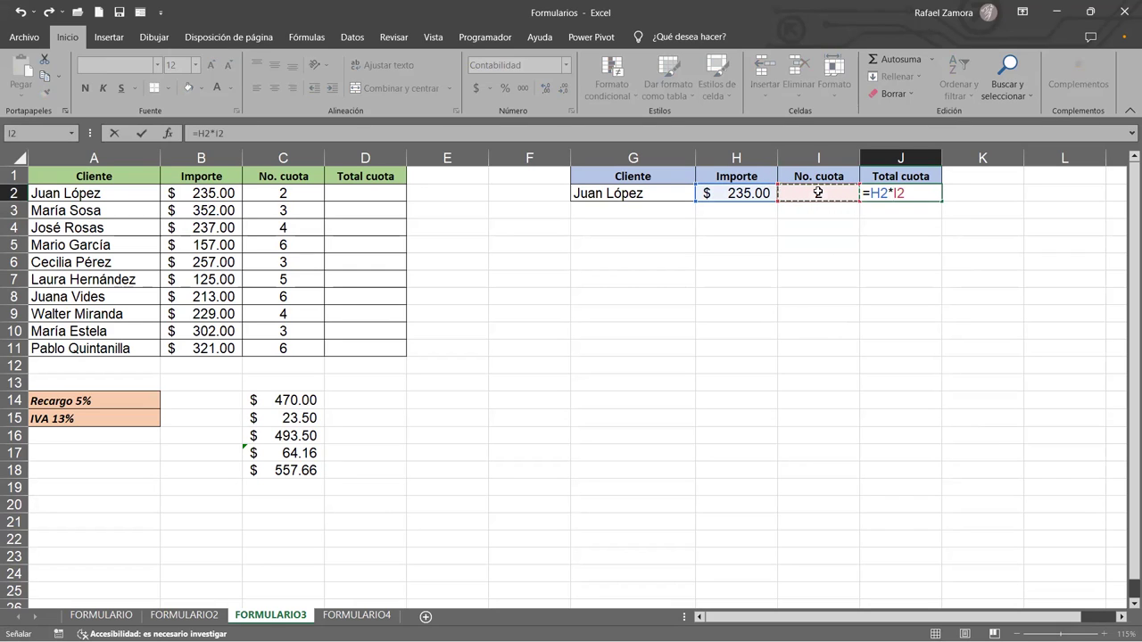
text(+)
click(764, 195)
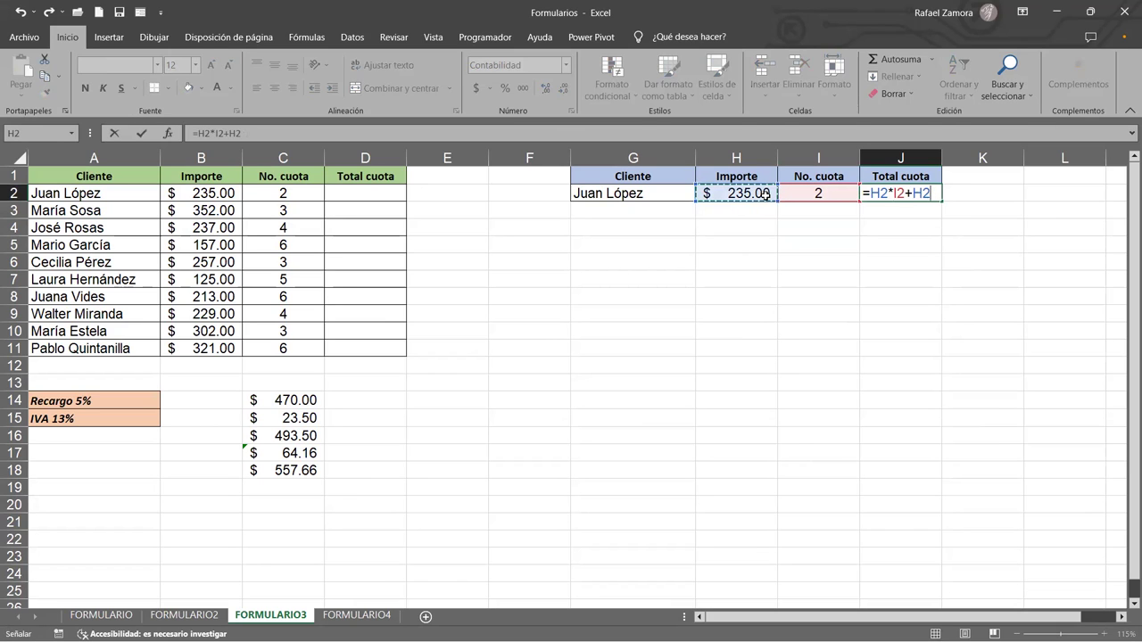
text(*)
click(817, 193)
text(*)
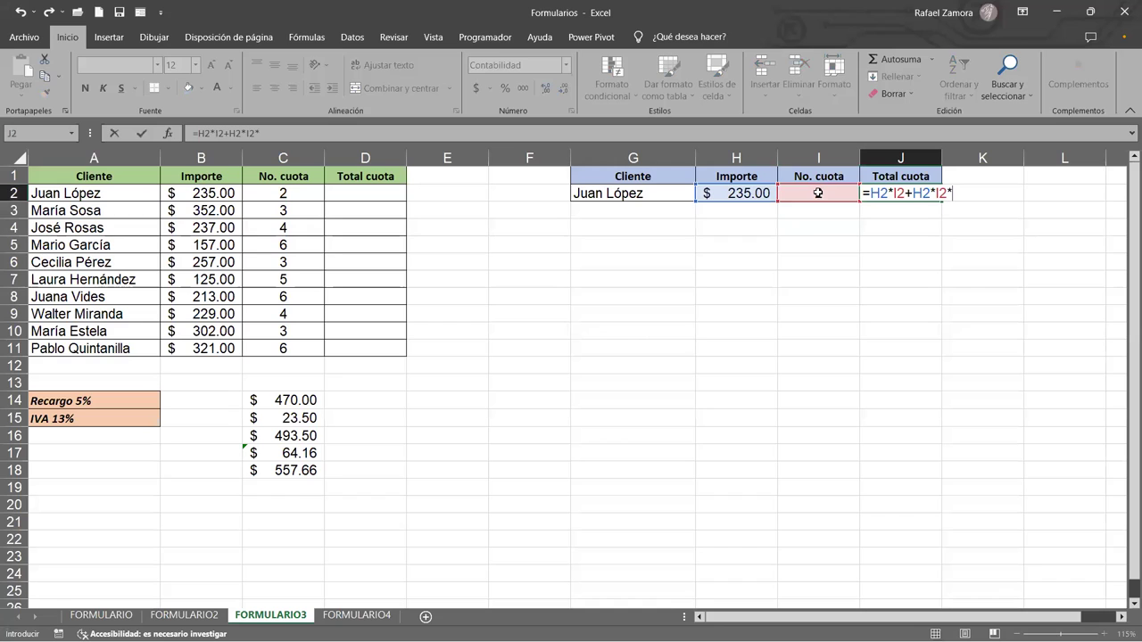
text(5%)
key(Return)
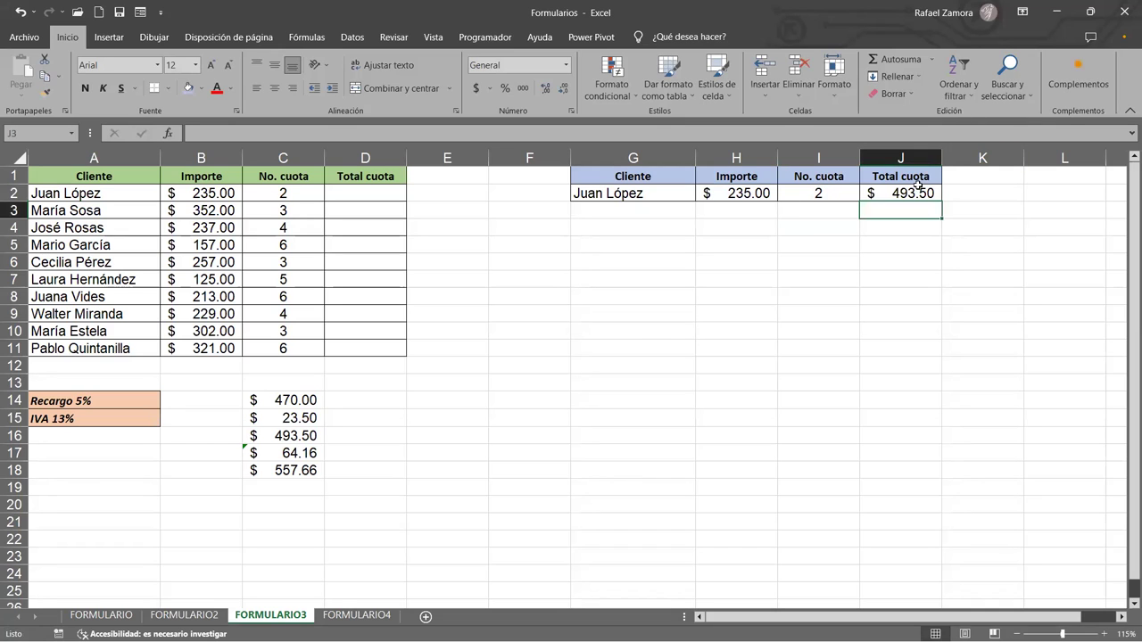
Step: Copy J2's formula text and append *13% for the IVA, giving $473.06
click(910, 193)
double_click(910, 193)
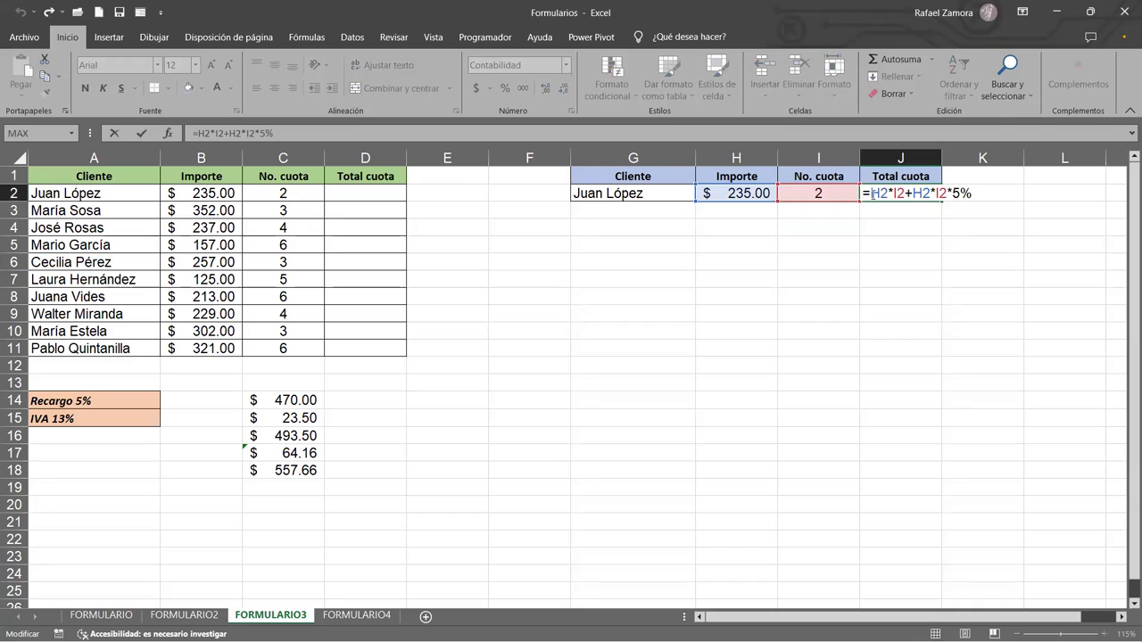
drag(873, 193, 1030, 184)
key(ctrl+c)
click(989, 194)
text(*)
text(%)
key(Return)
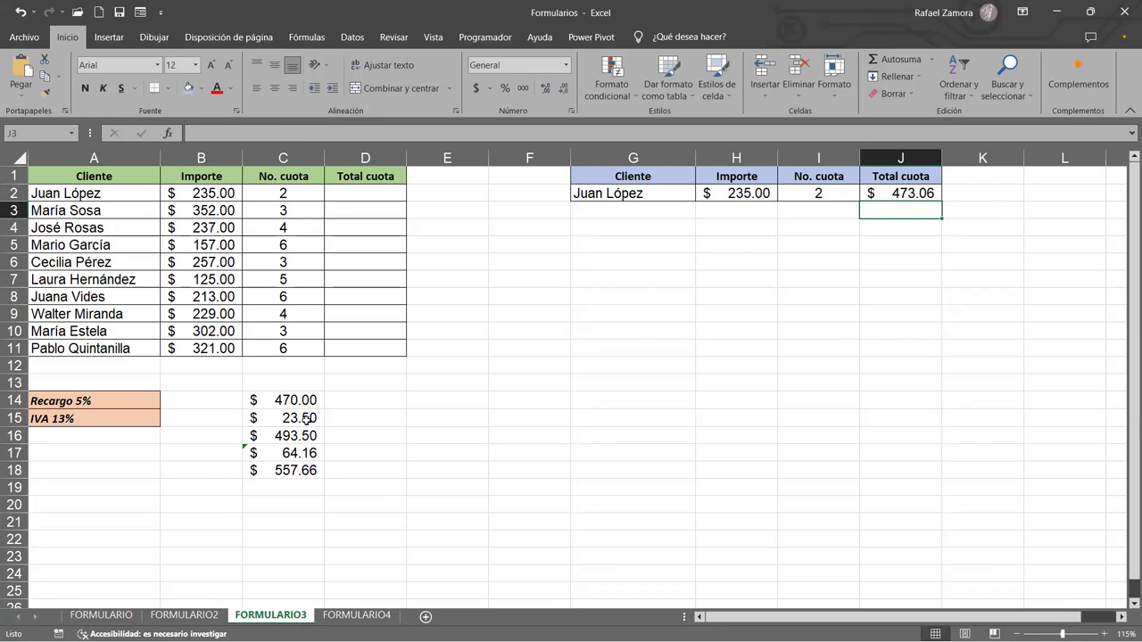
drag(284, 395, 287, 480)
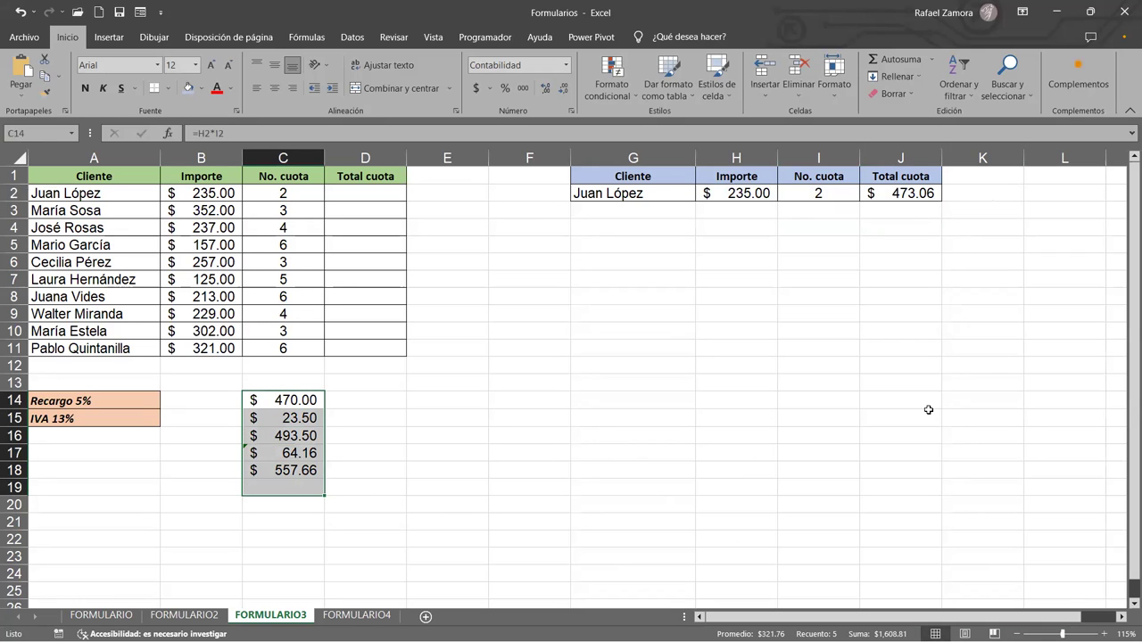
Step: Bracket J2's formula as =(H2*I2+H2*I2*5%)*13%, checking the grouped part with F9
double_click(908, 193)
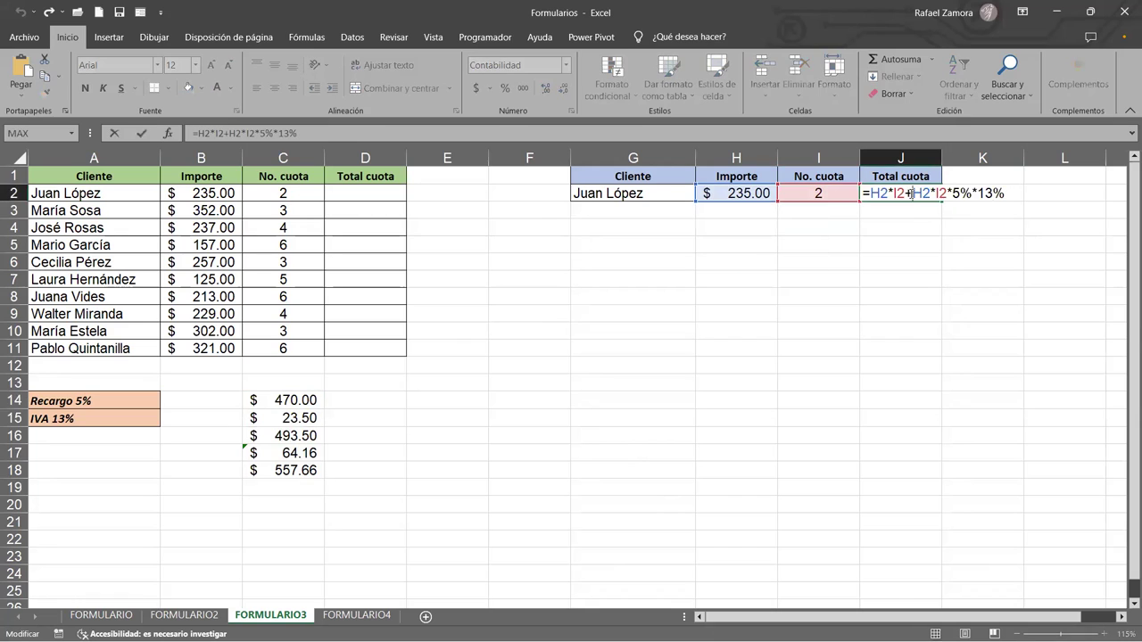
click(870, 194)
text(()
click(976, 194)
text())
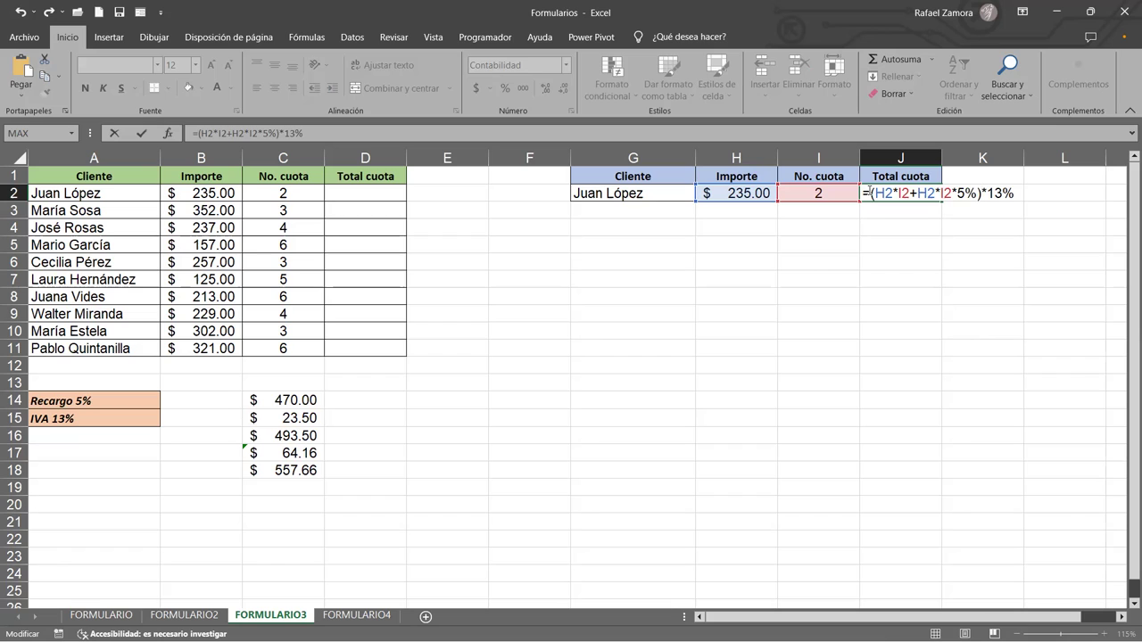
drag(870, 193, 983, 190)
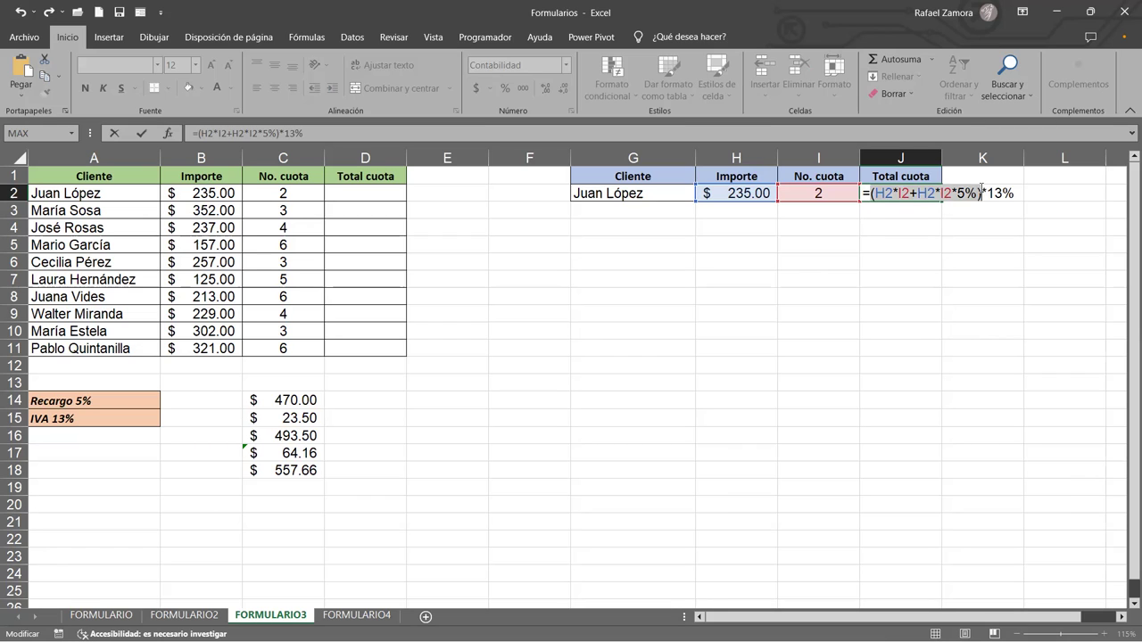
key(F9)
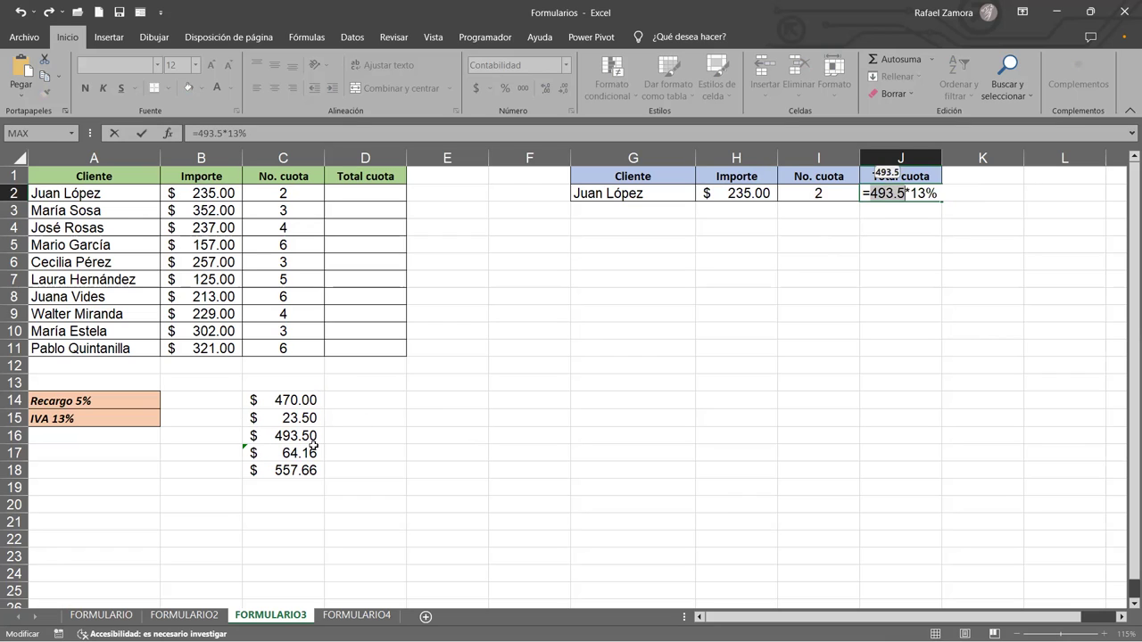
key(ctrl+z)
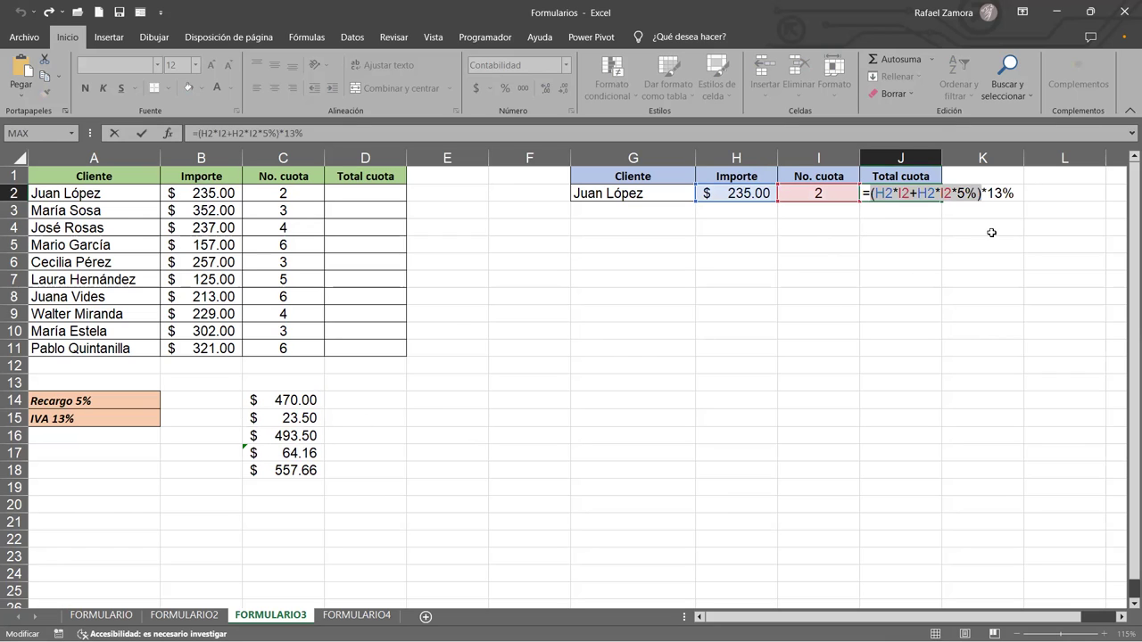
click(1016, 194)
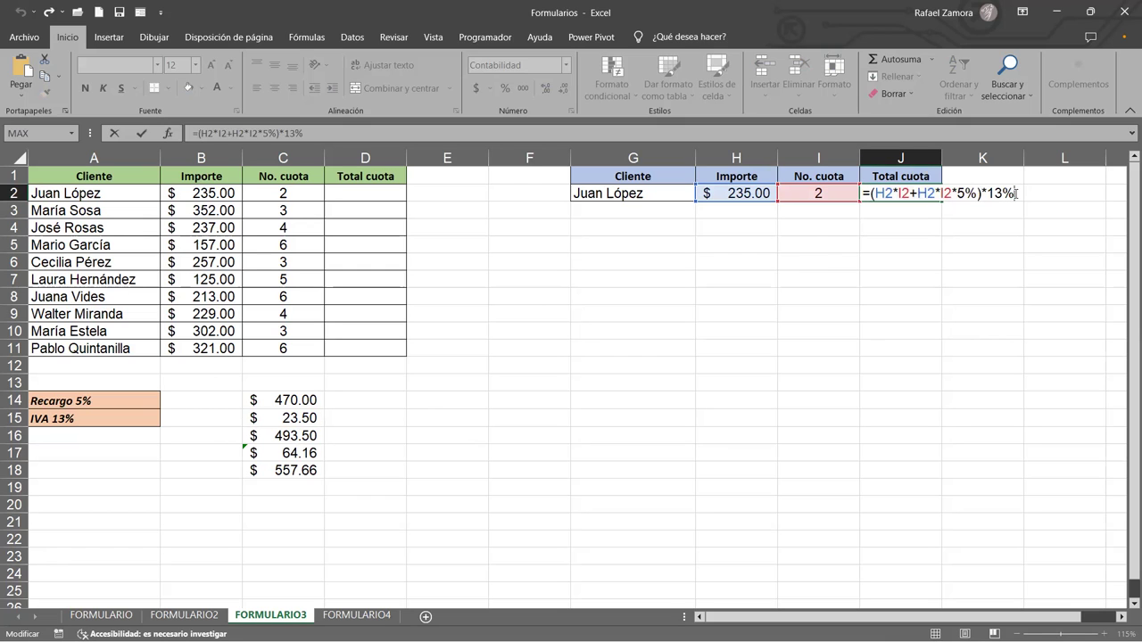
key(Return)
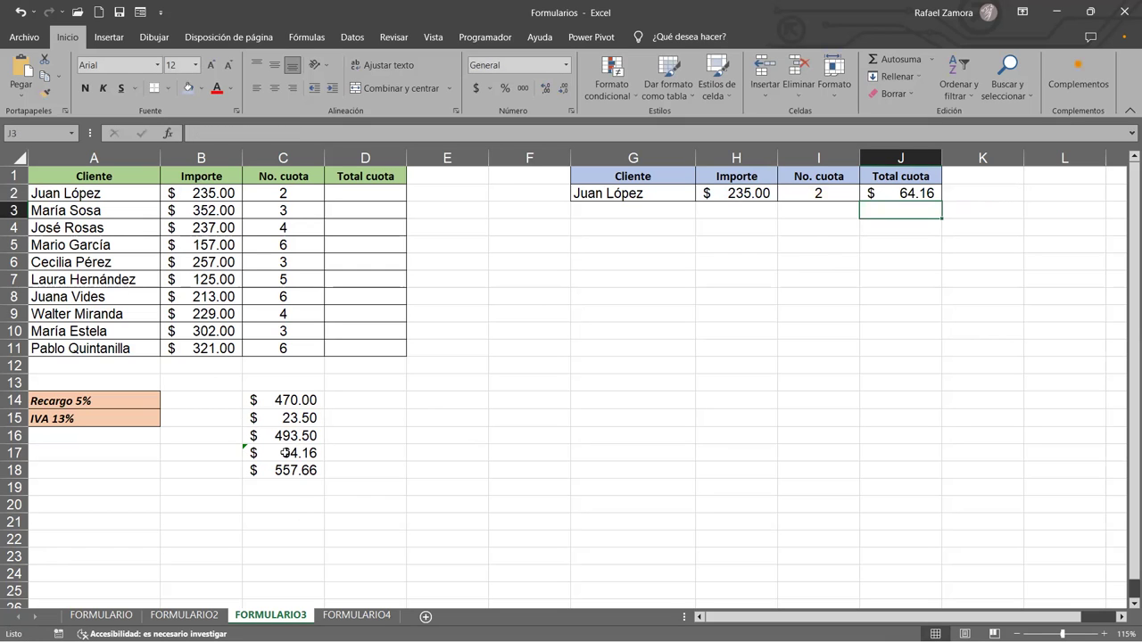
Step: Append +H2*I2+H2*I2*5% to J2's formula so the Total cuota becomes $557.66
double_click(928, 193)
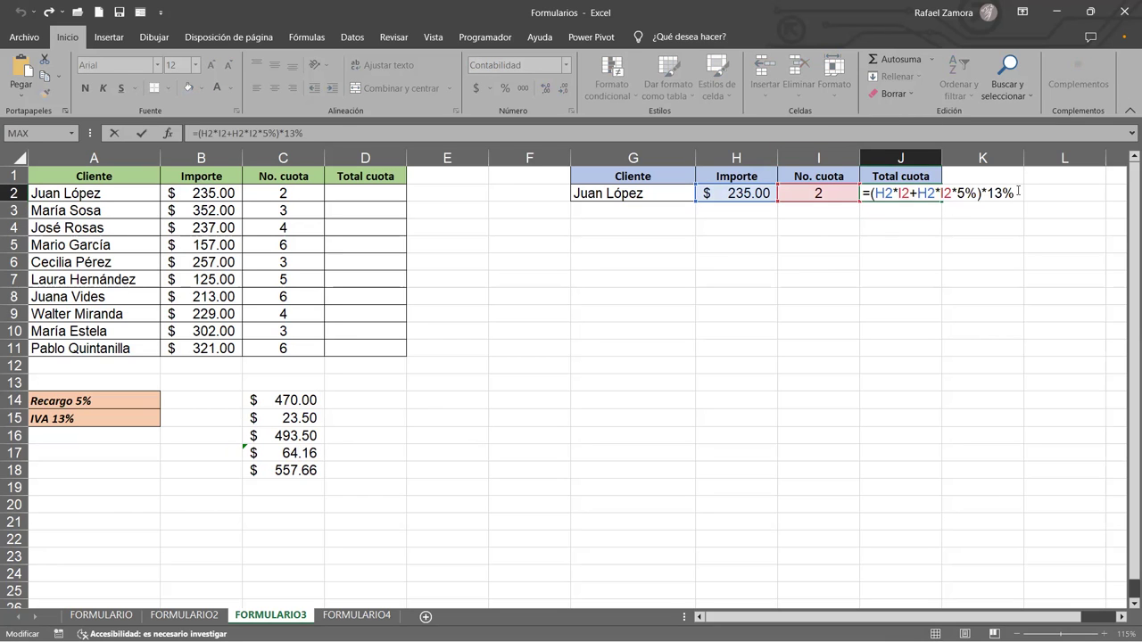
text(+)
key(ctrl+v)
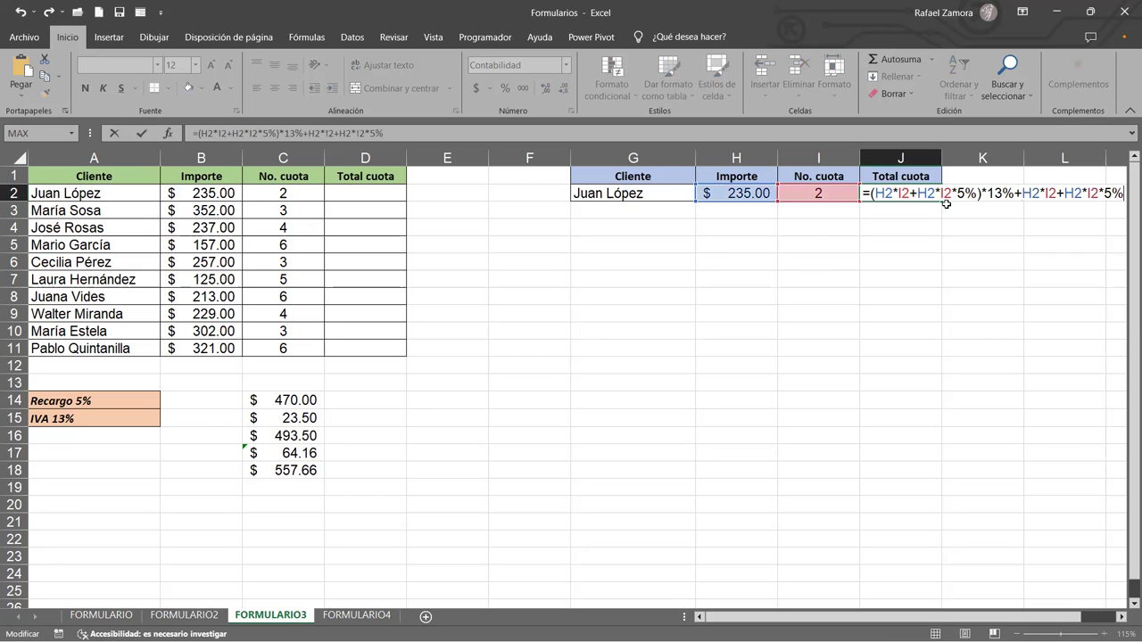
key(Return)
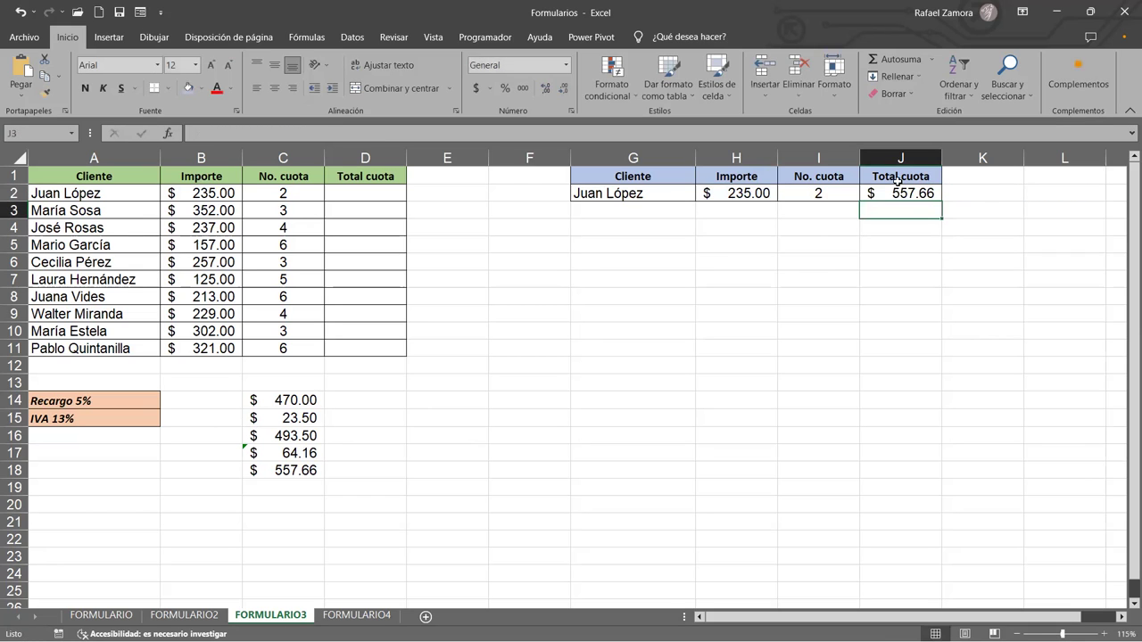
double_click(925, 194)
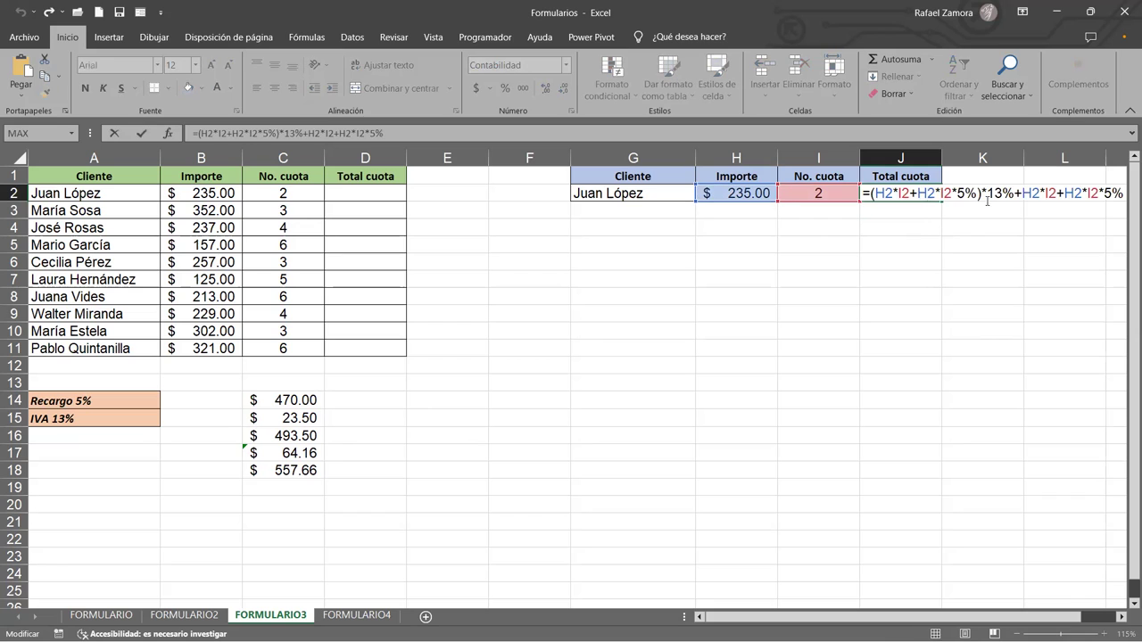
key(Escape)
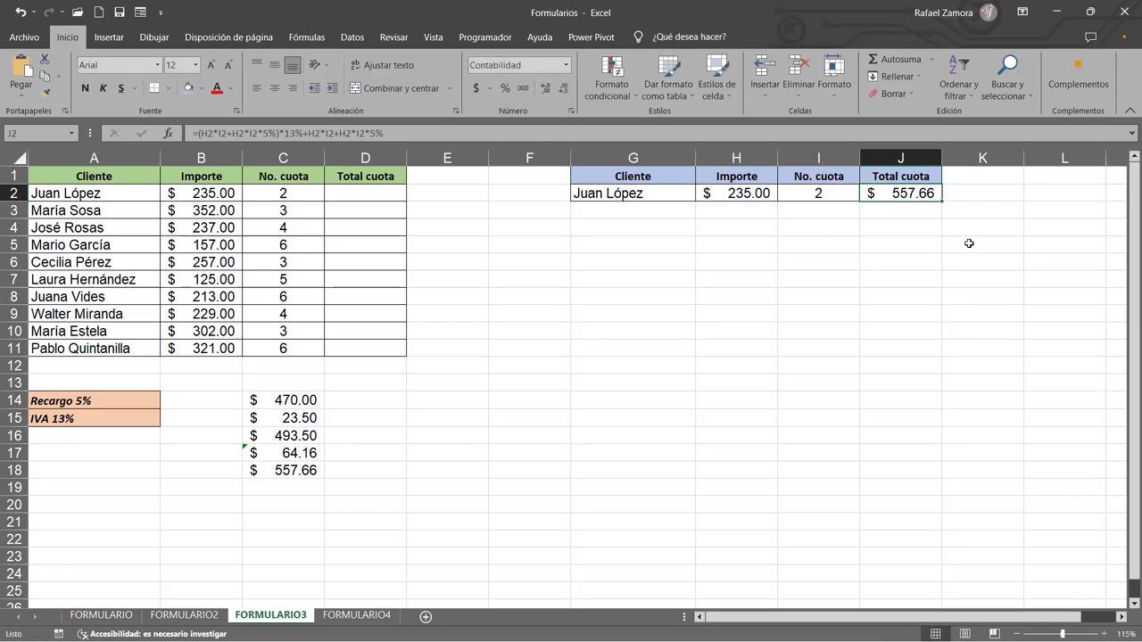
click(669, 222)
click(678, 193)
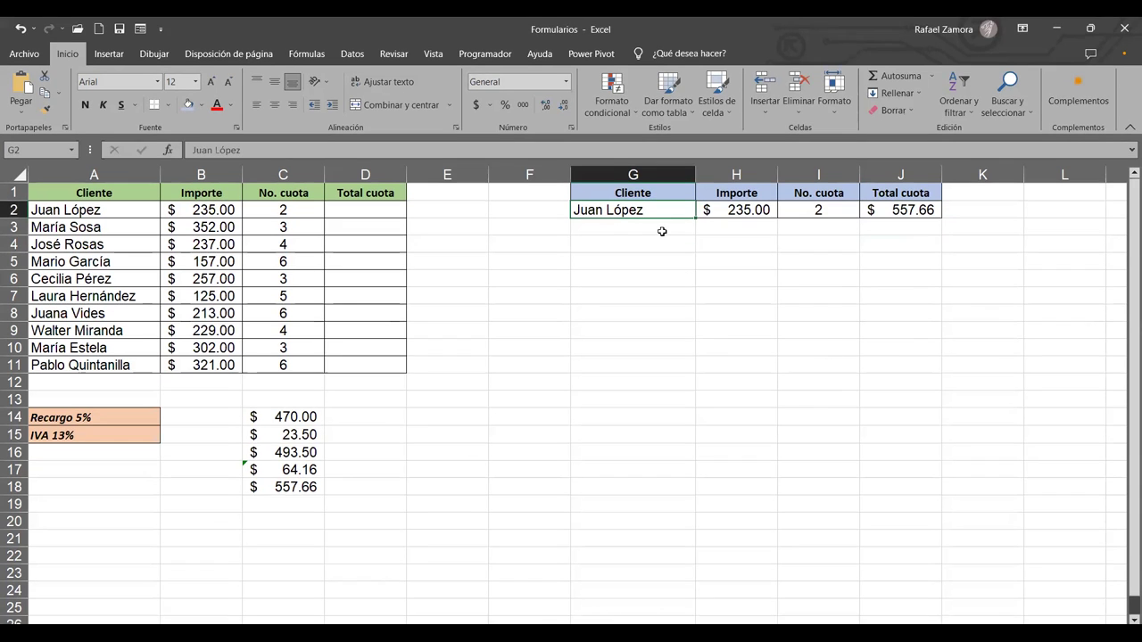
Step: Open Formulario on G1:J2 and add the second client's record with 3 cuotas
drag(657, 177, 918, 189)
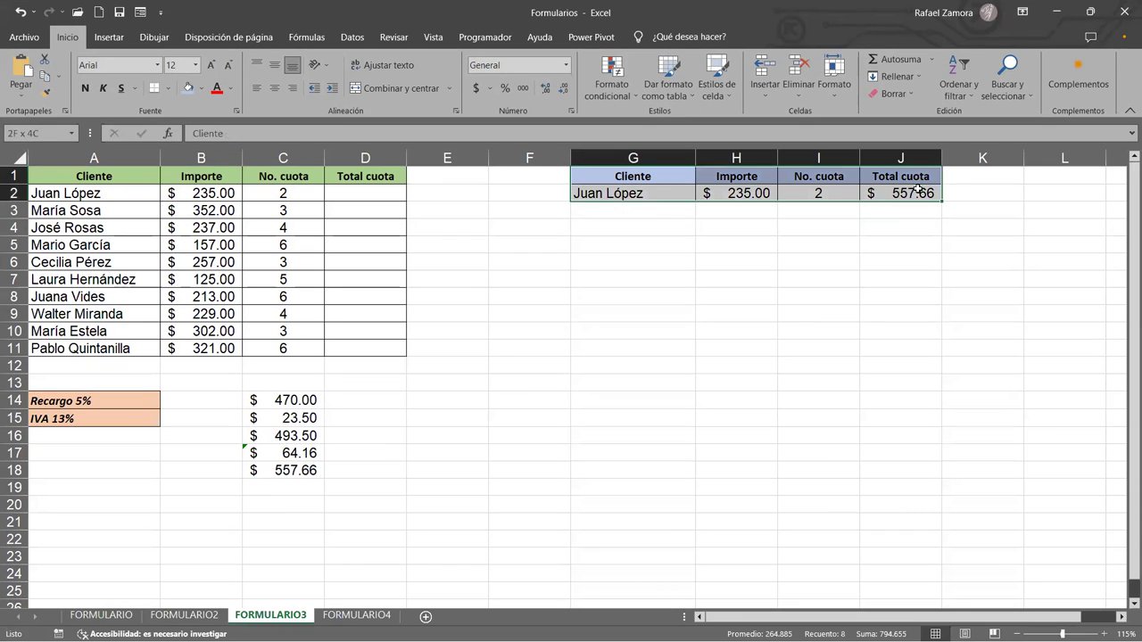
click(145, 12)
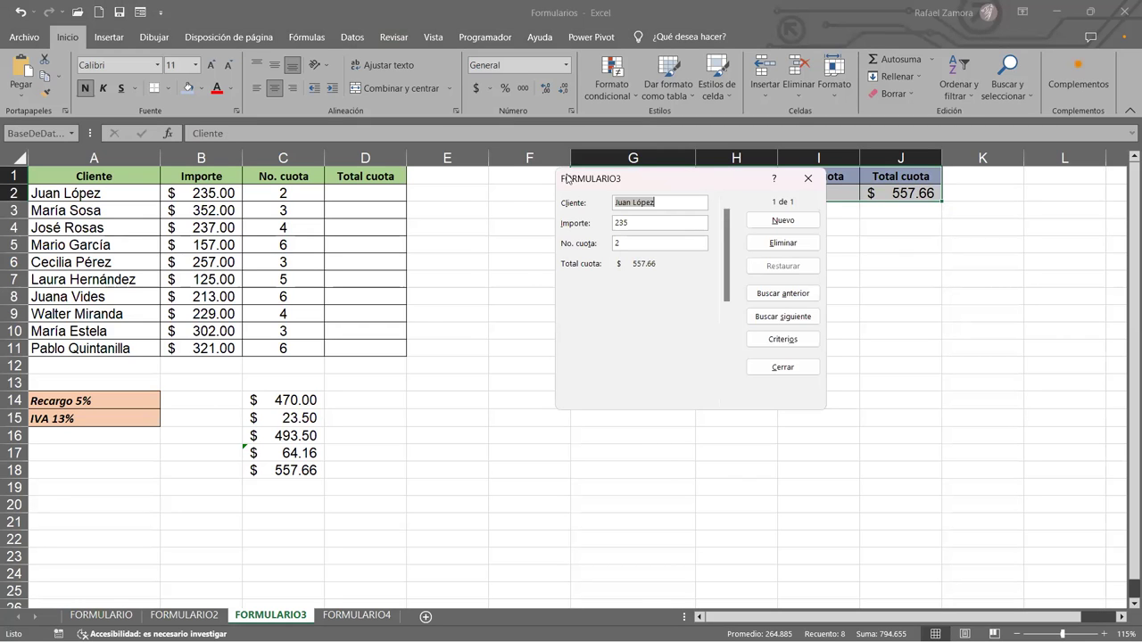
drag(569, 179, 293, 166)
click(518, 209)
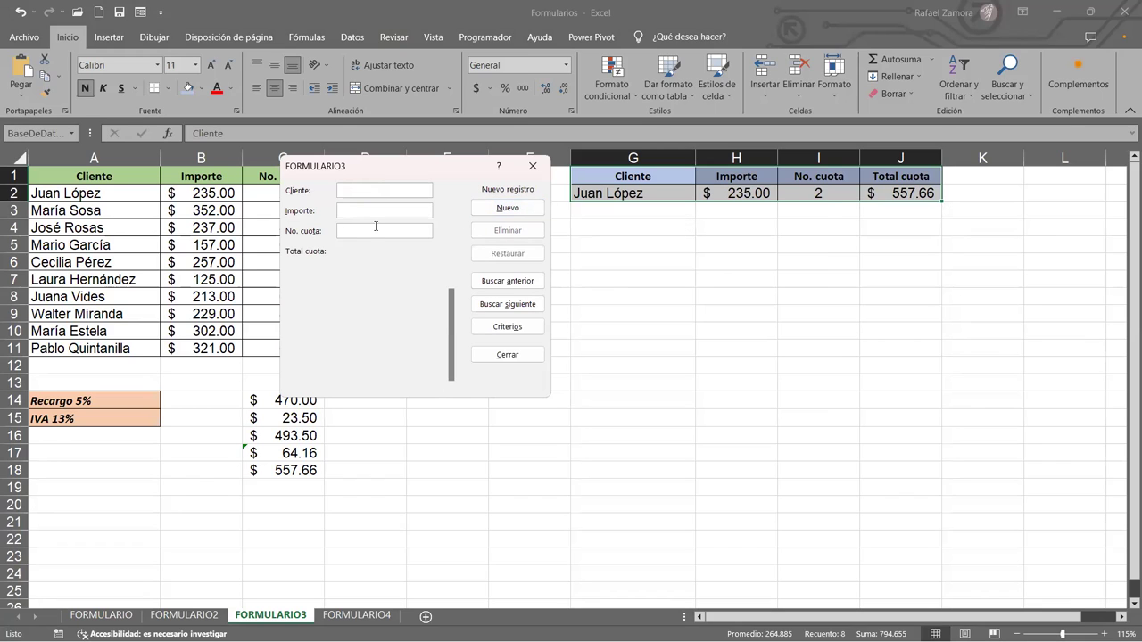
text(352)
key(Tab)
drag(435, 160, 449, 158)
text(3)
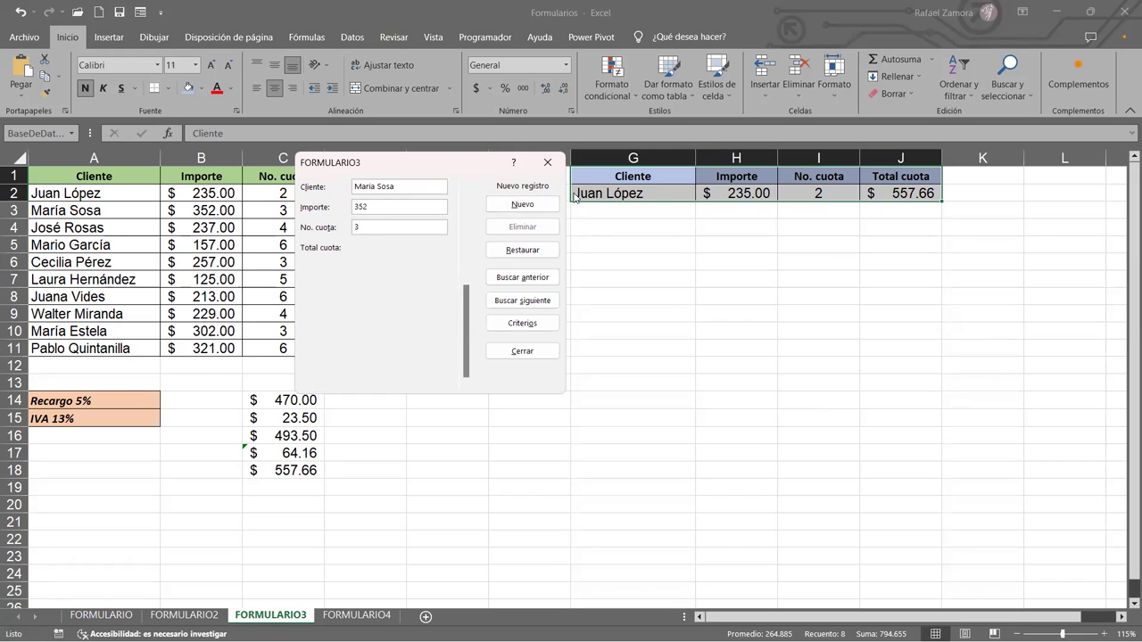
click(522, 204)
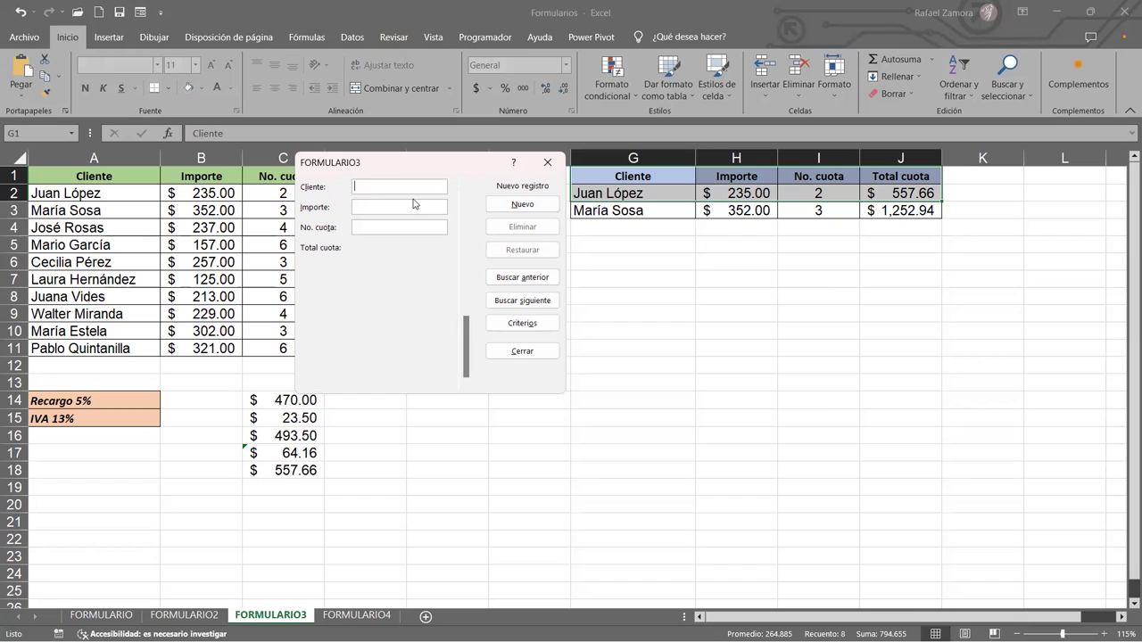
Step: Add the third and fourth client records through the form
text(237)
text(4)
click(536, 203)
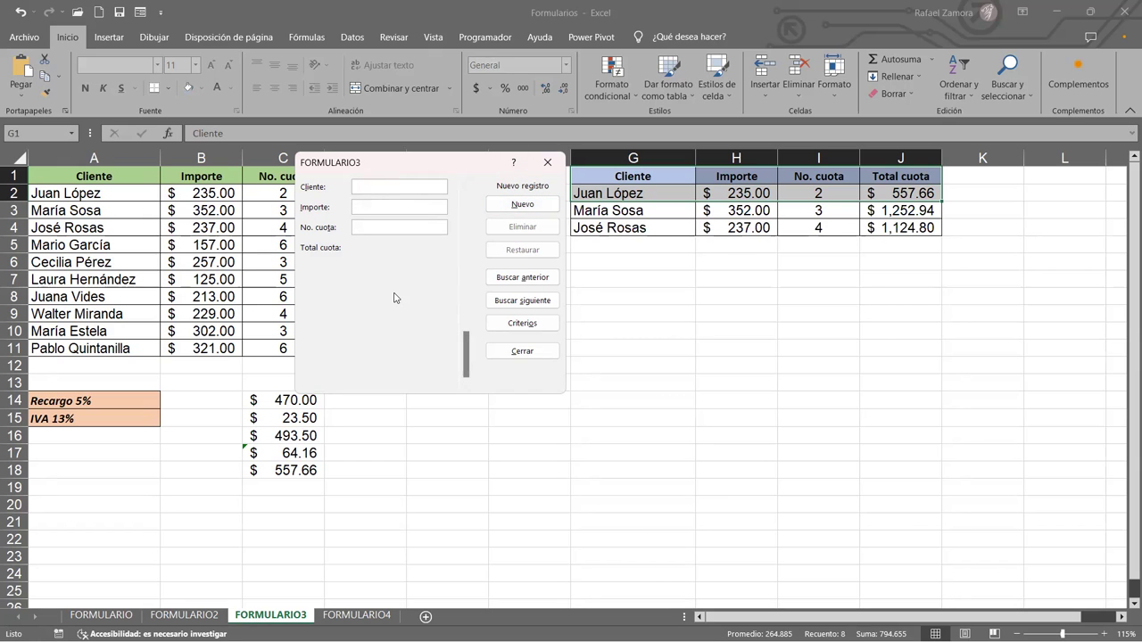
text(157)
text(6)
click(527, 209)
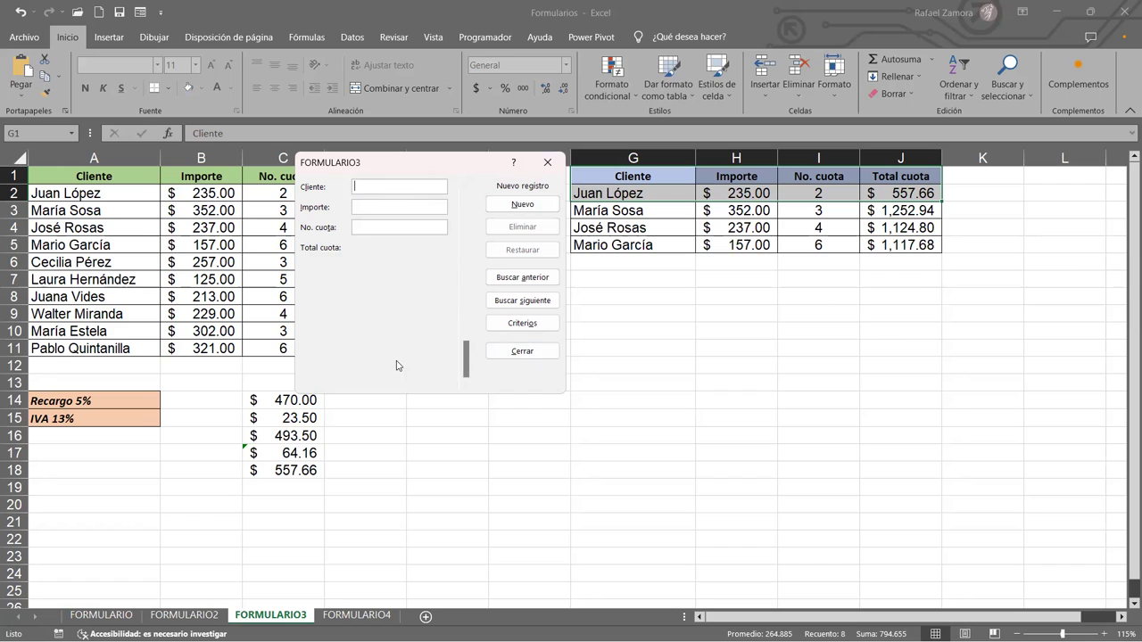
Step: Add the fifth client with Importe 257 and 3 cuotas, then close the form
text(257)
text(3)
click(512, 214)
click(522, 353)
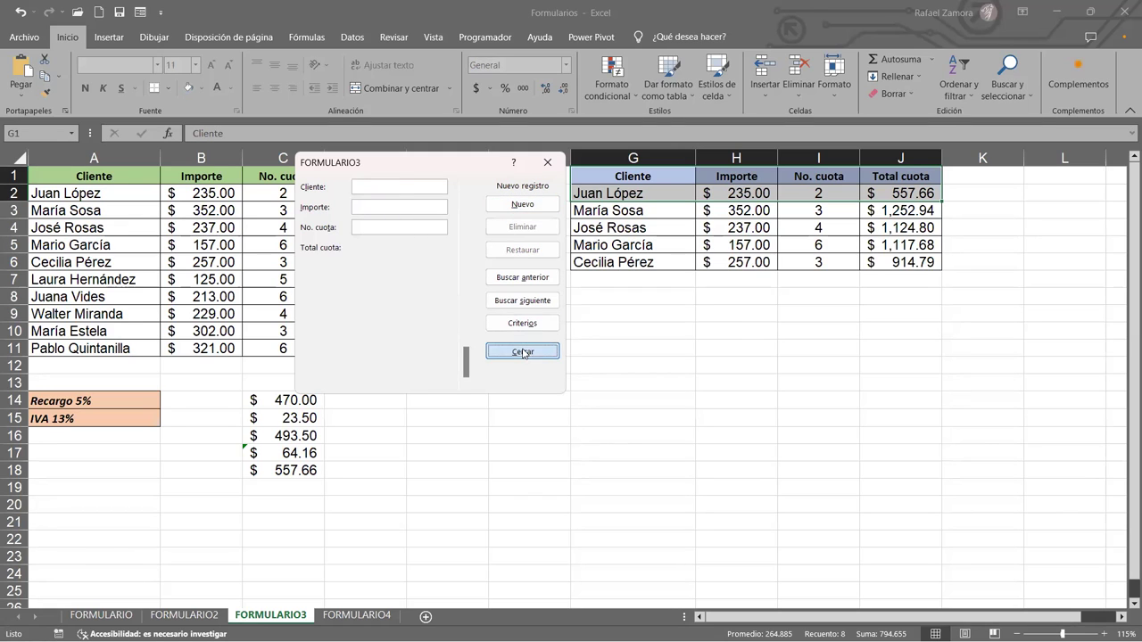
click(647, 301)
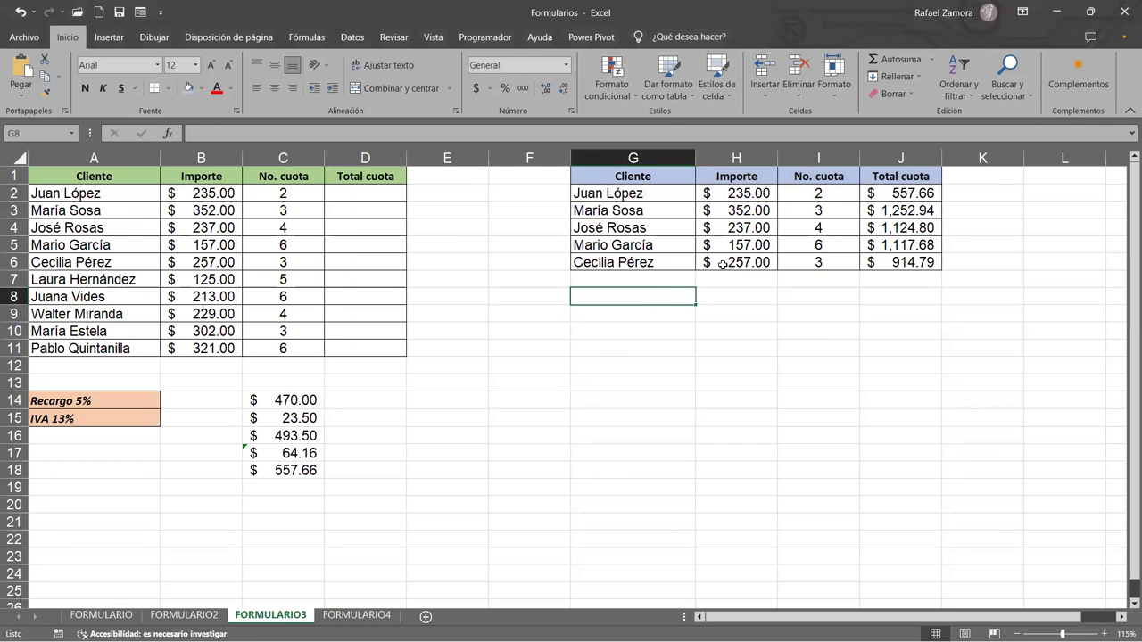
click(910, 196)
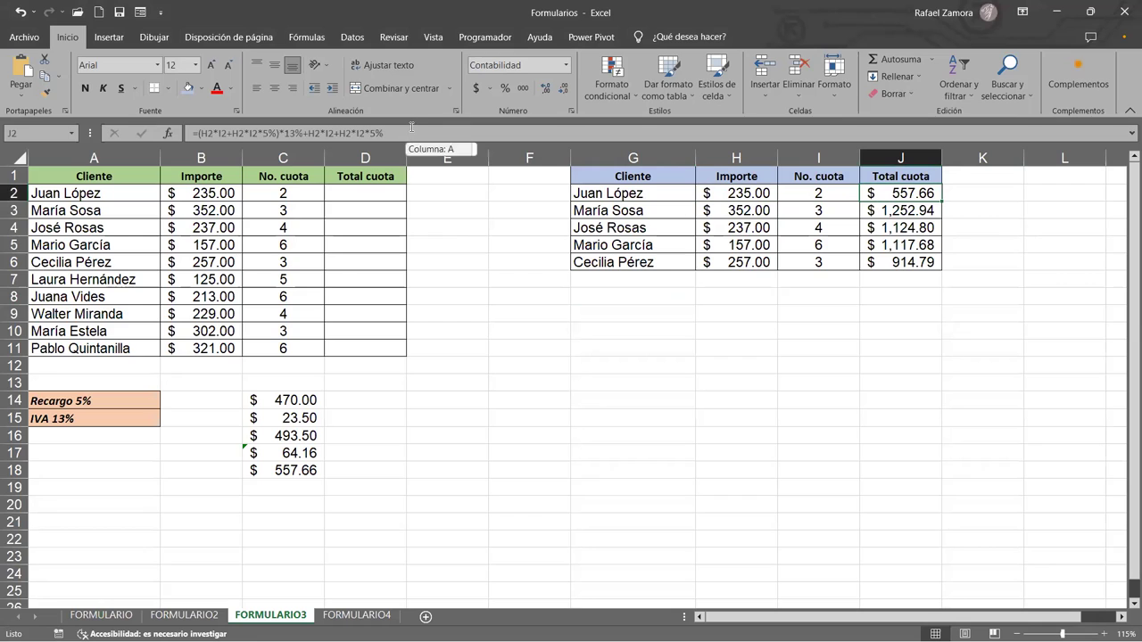
double_click(913, 191)
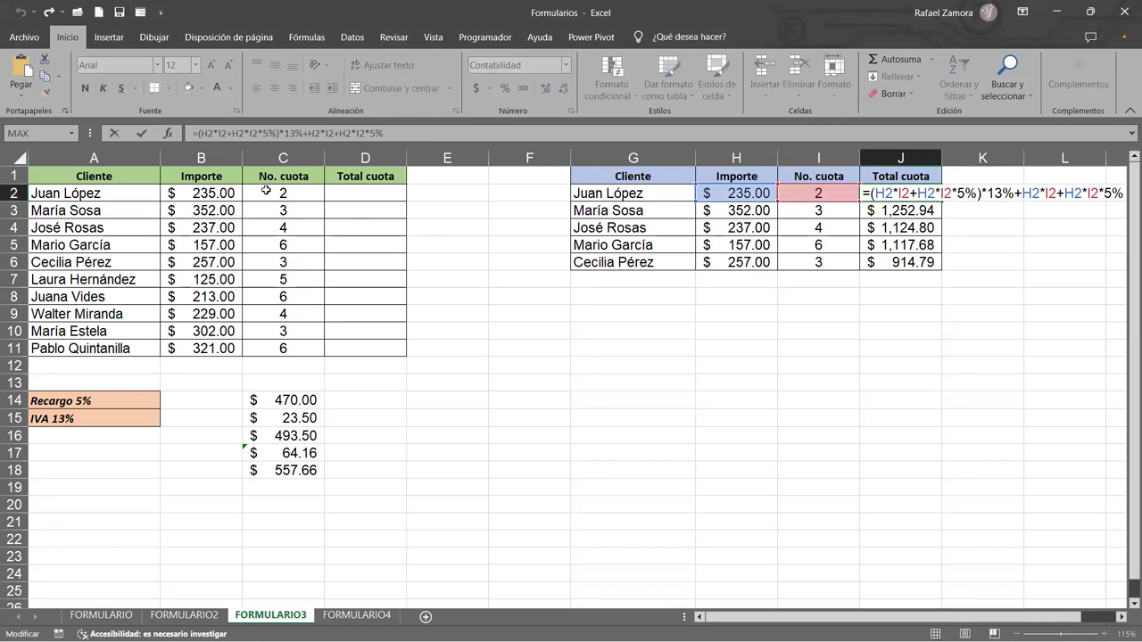
key(Escape)
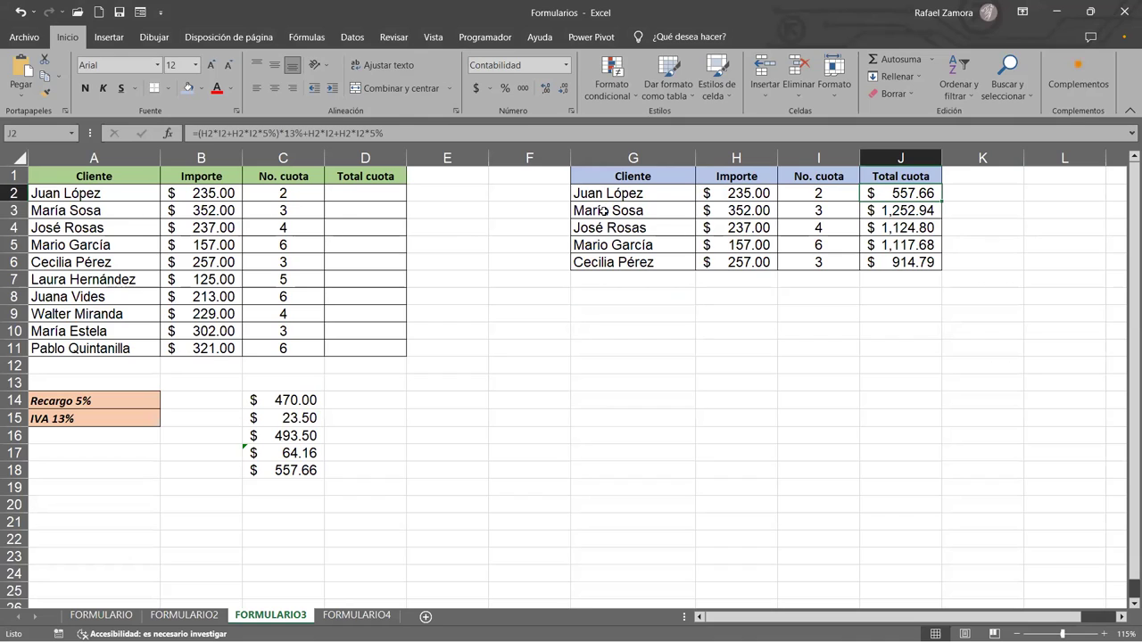
drag(603, 203, 790, 197)
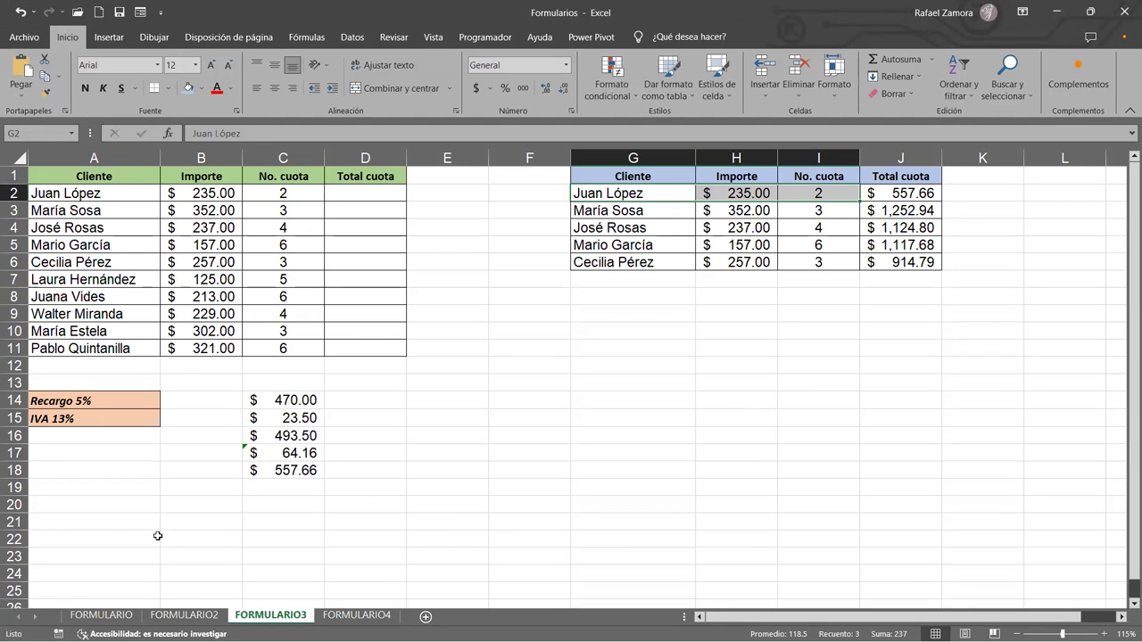
click(206, 616)
click(268, 616)
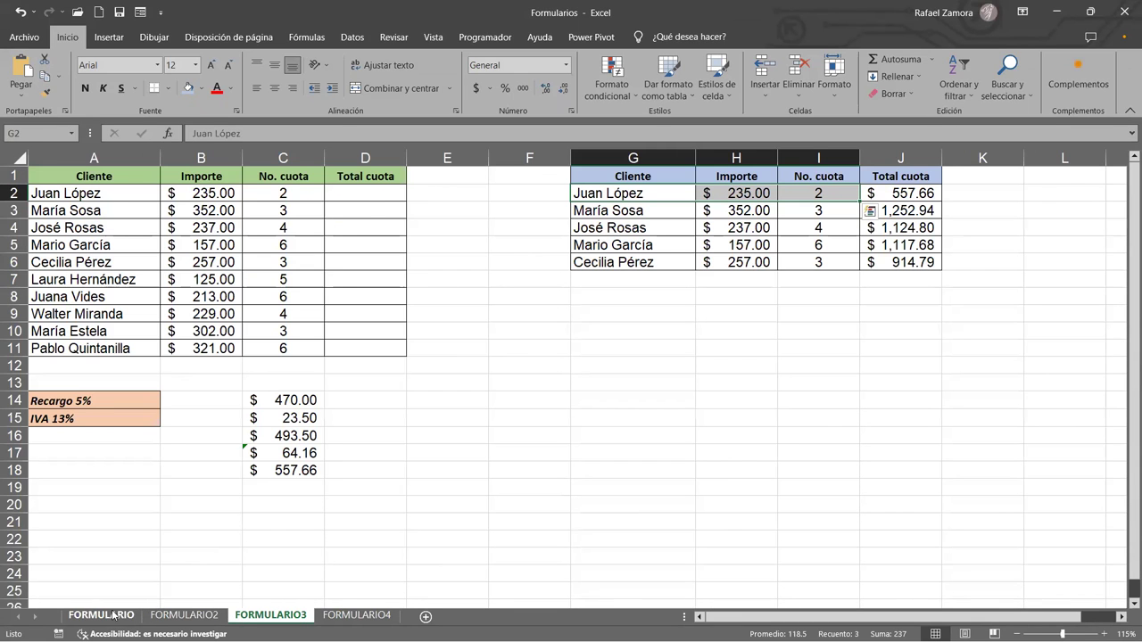
click(161, 616)
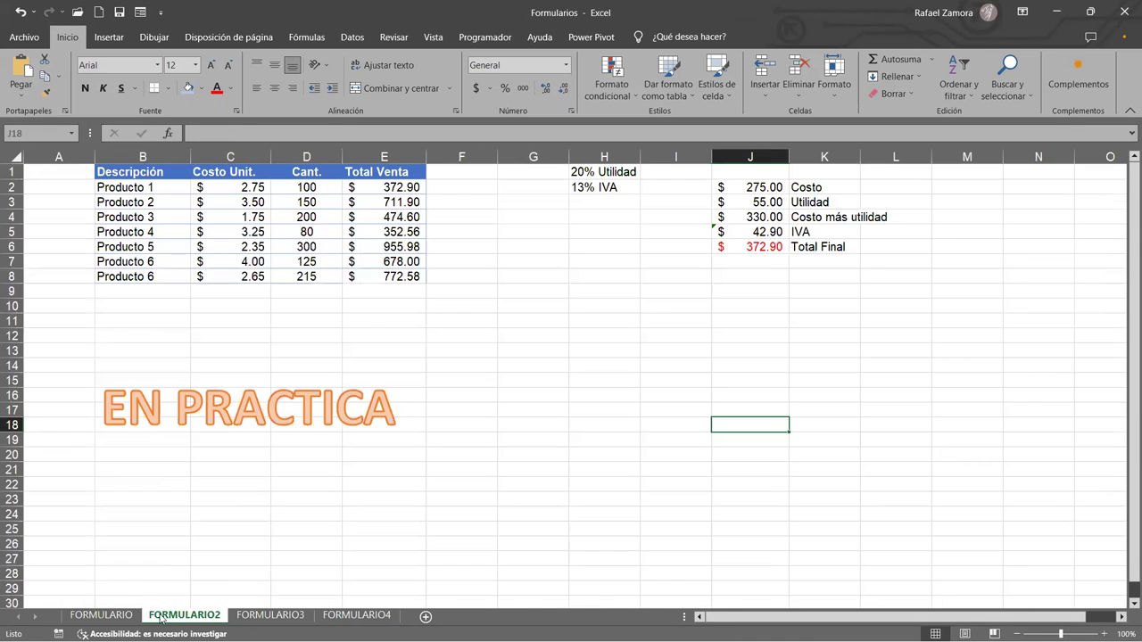
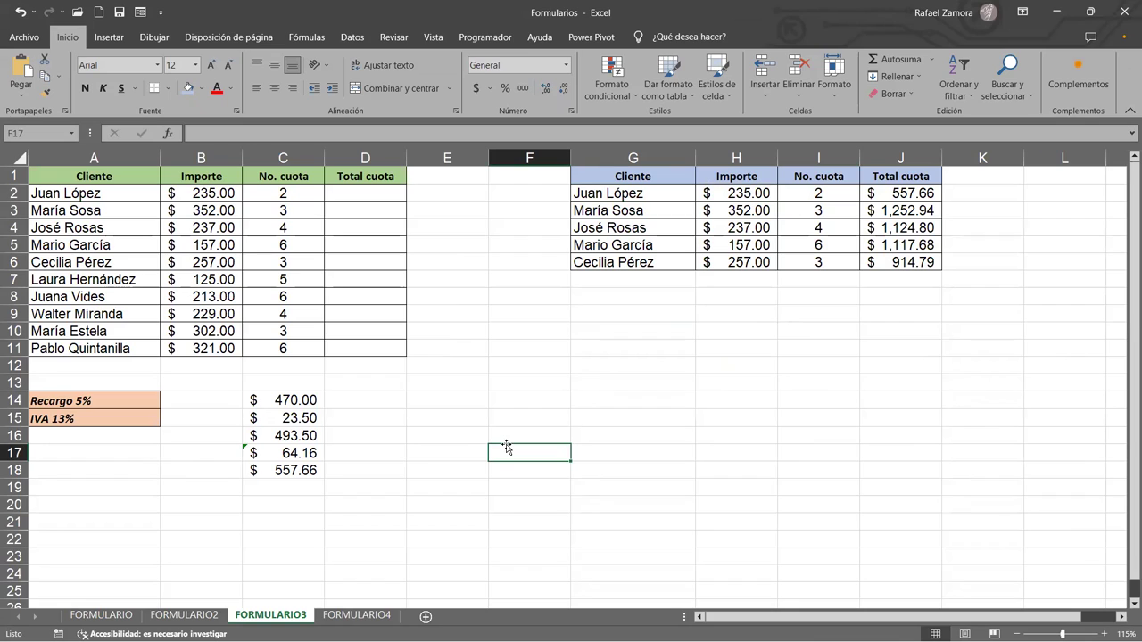
click(504, 380)
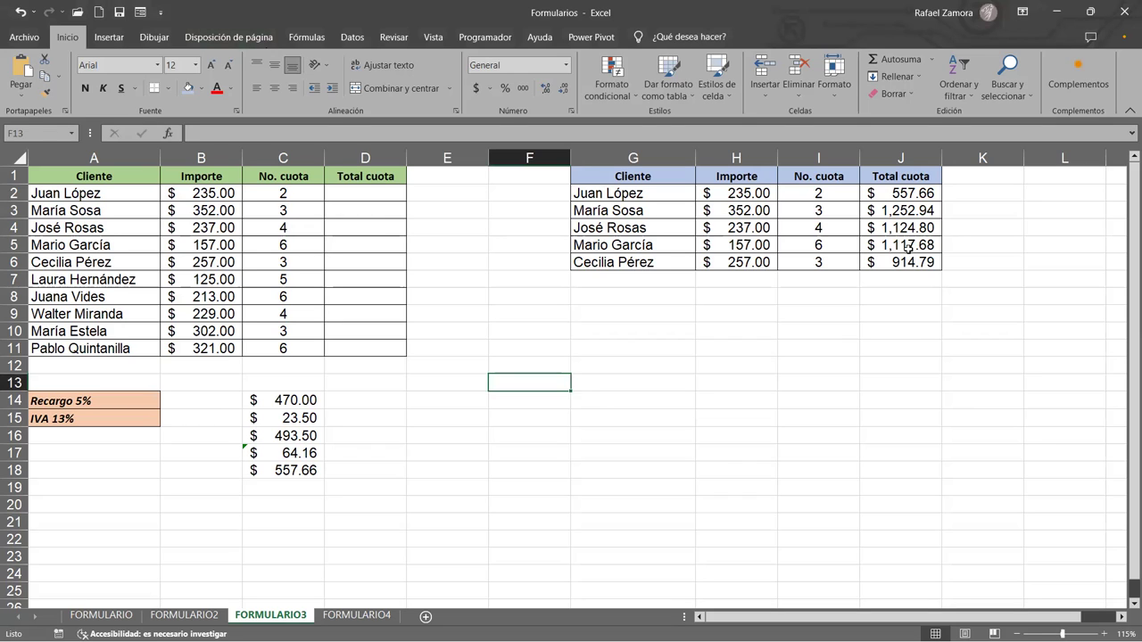
click(900, 365)
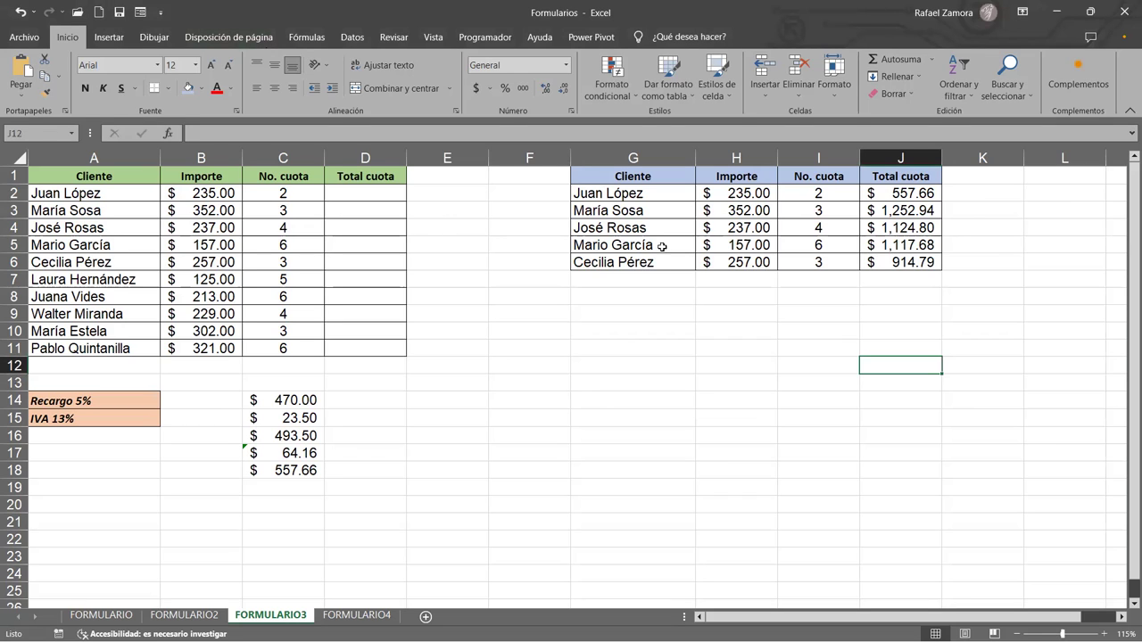